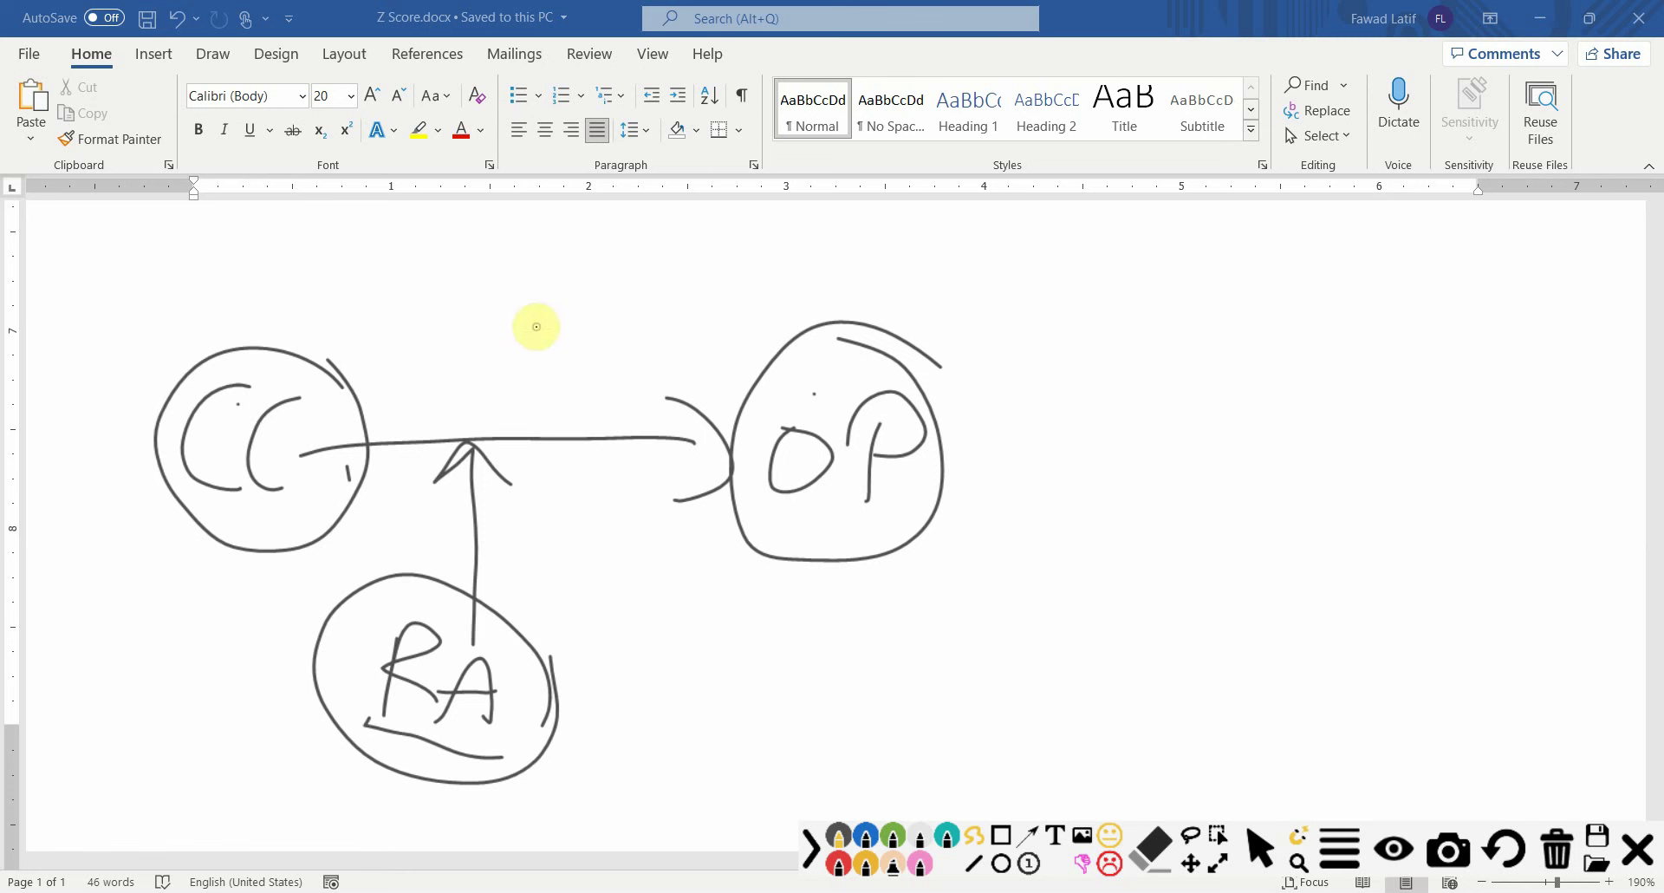
Step: Dismiss the freehand diagram and start the hypothesis with "H1: RA moderates the relationship between CC and OP such that"
{"action": "left_click", "coordinate": [1259, 846]}
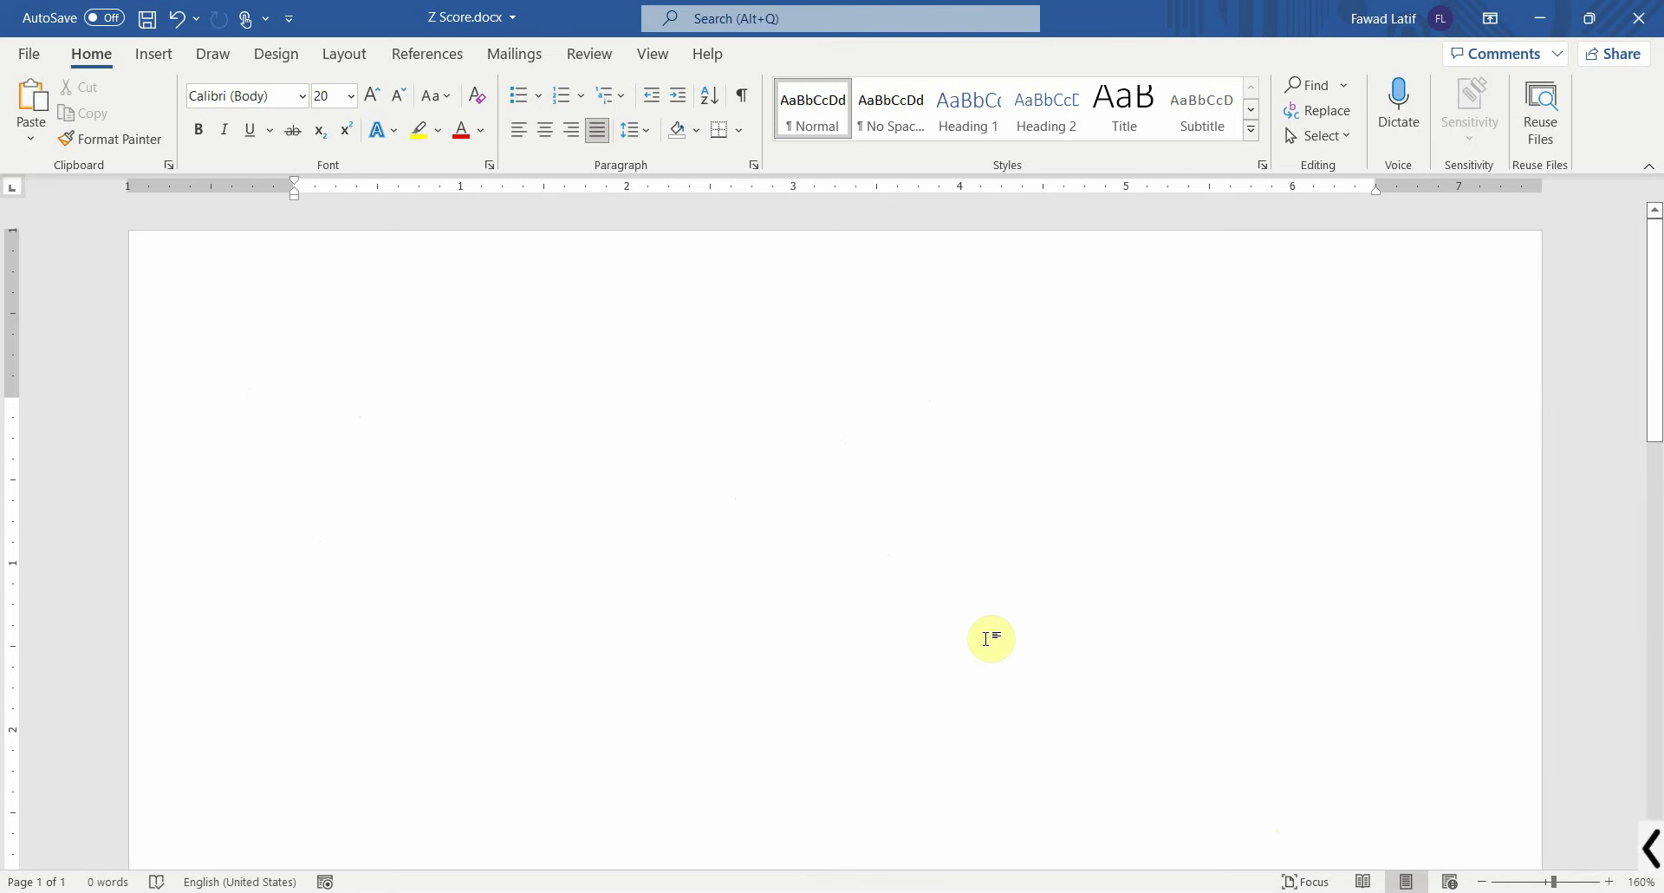
{"action": "type", "text": "H1:"}
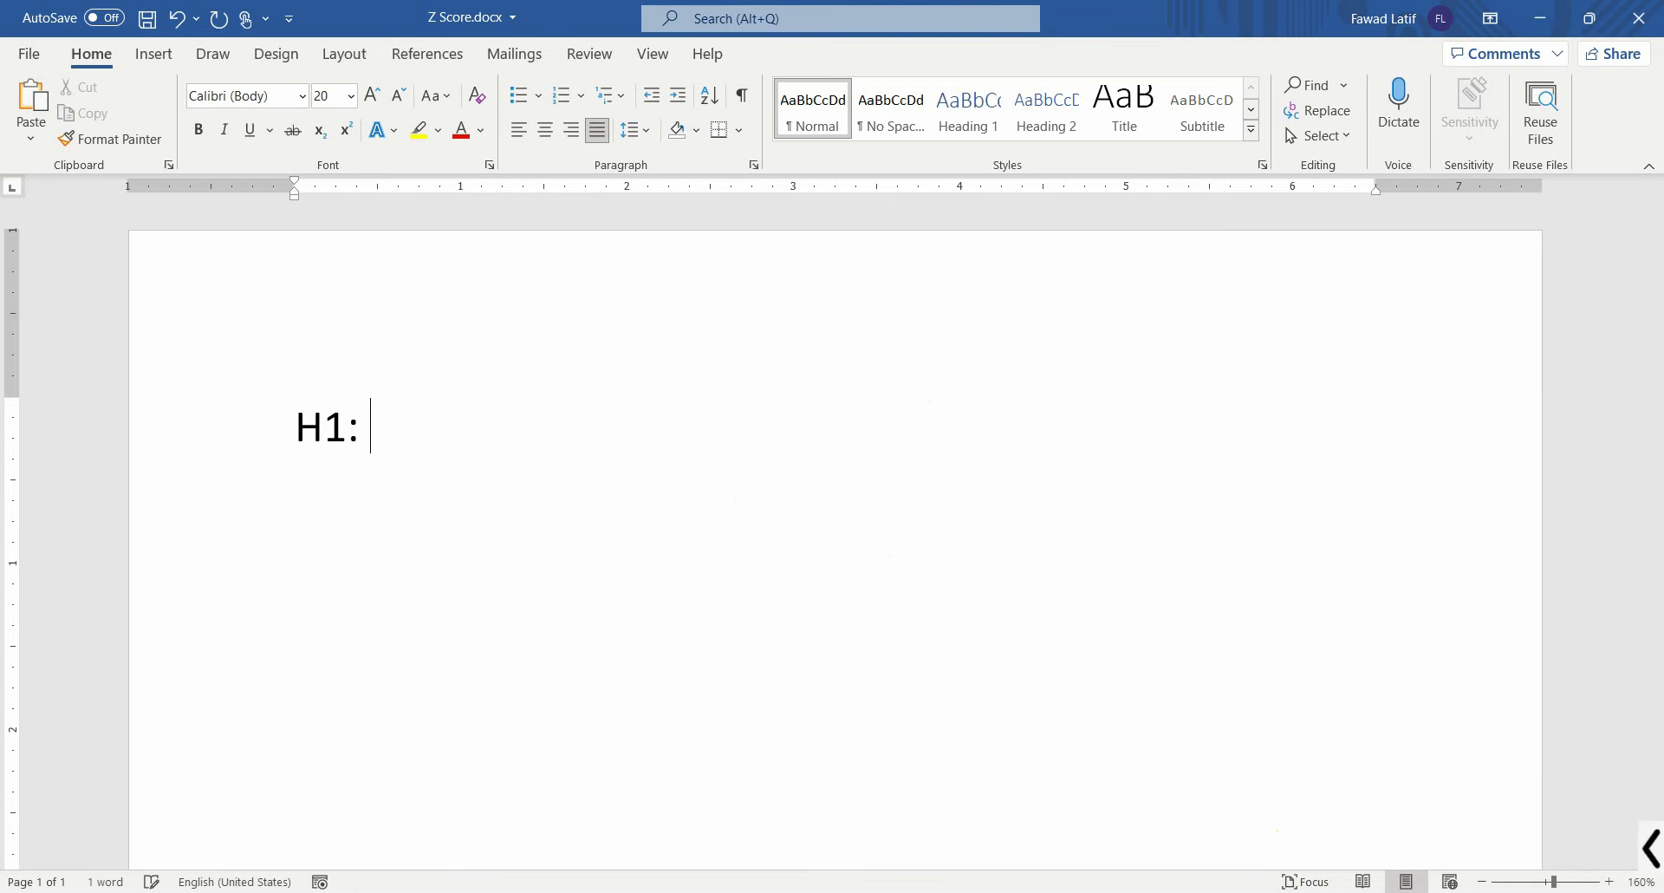
{"action": "type", "text": " RA mode"}
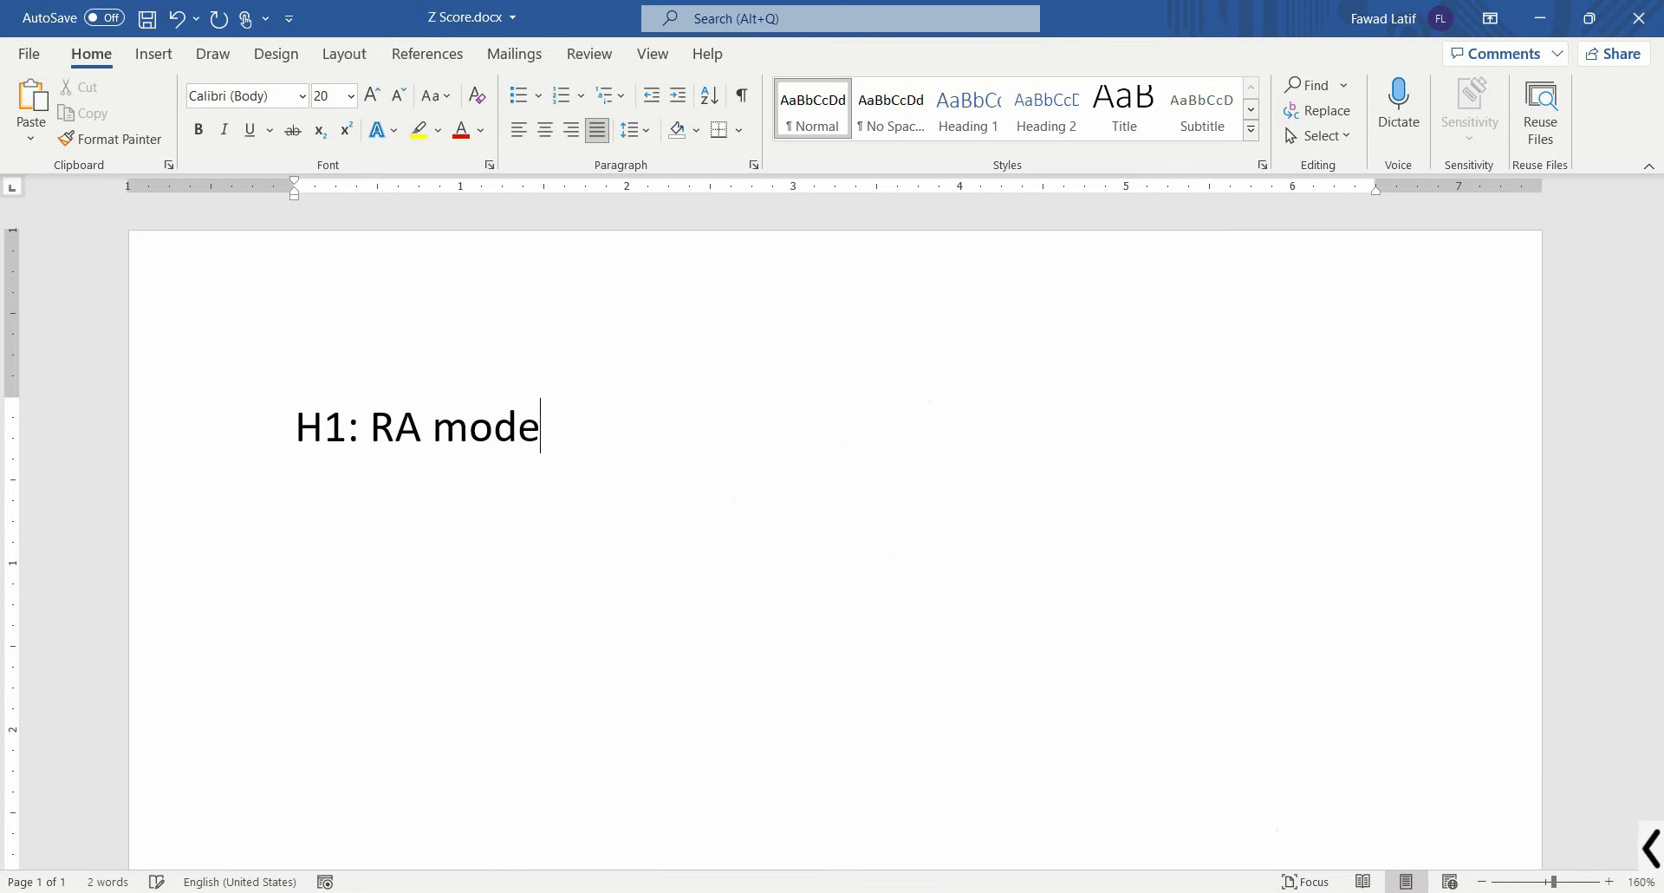
{"action": "type", "text": "rates the re"}
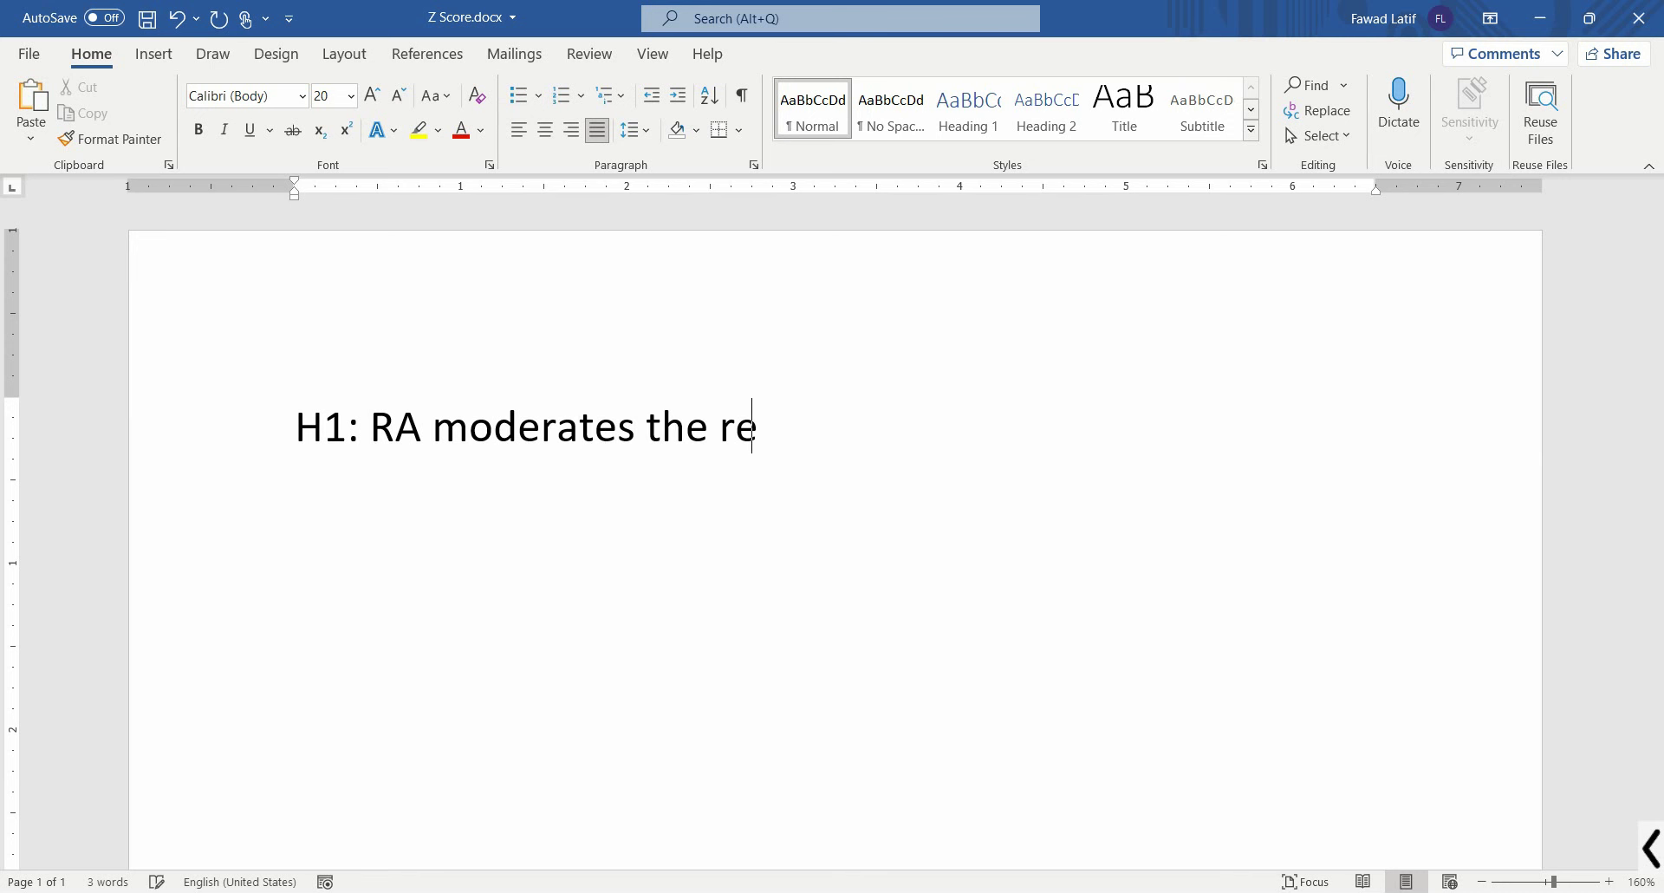
{"action": "type", "text": "lationship betwe"}
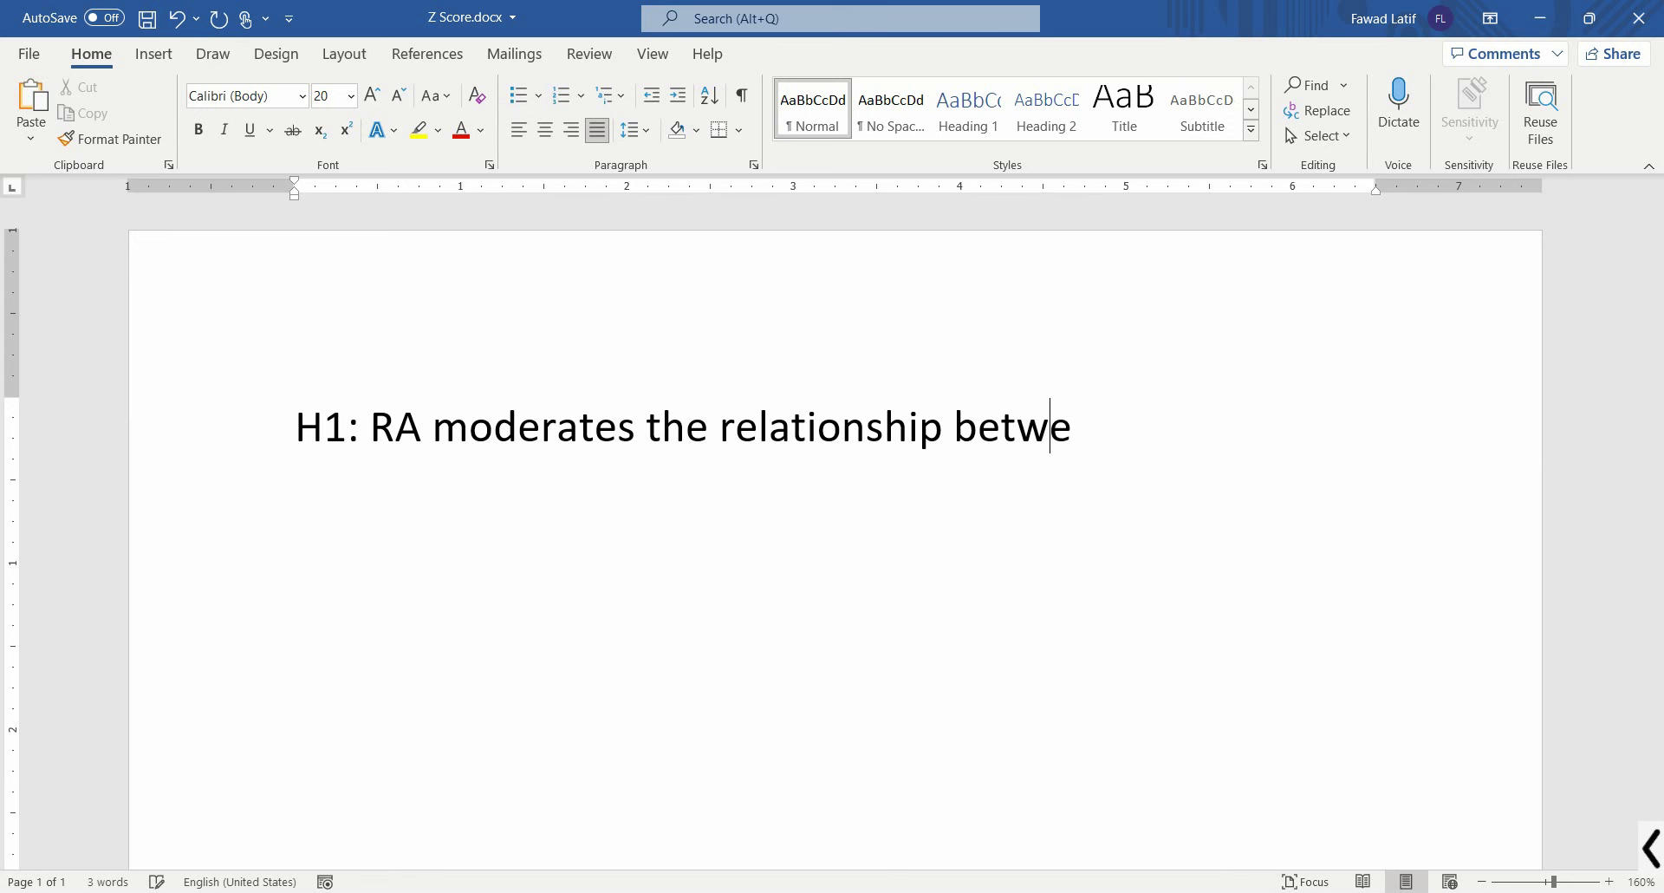
{"action": "type", "text": "en CC and "}
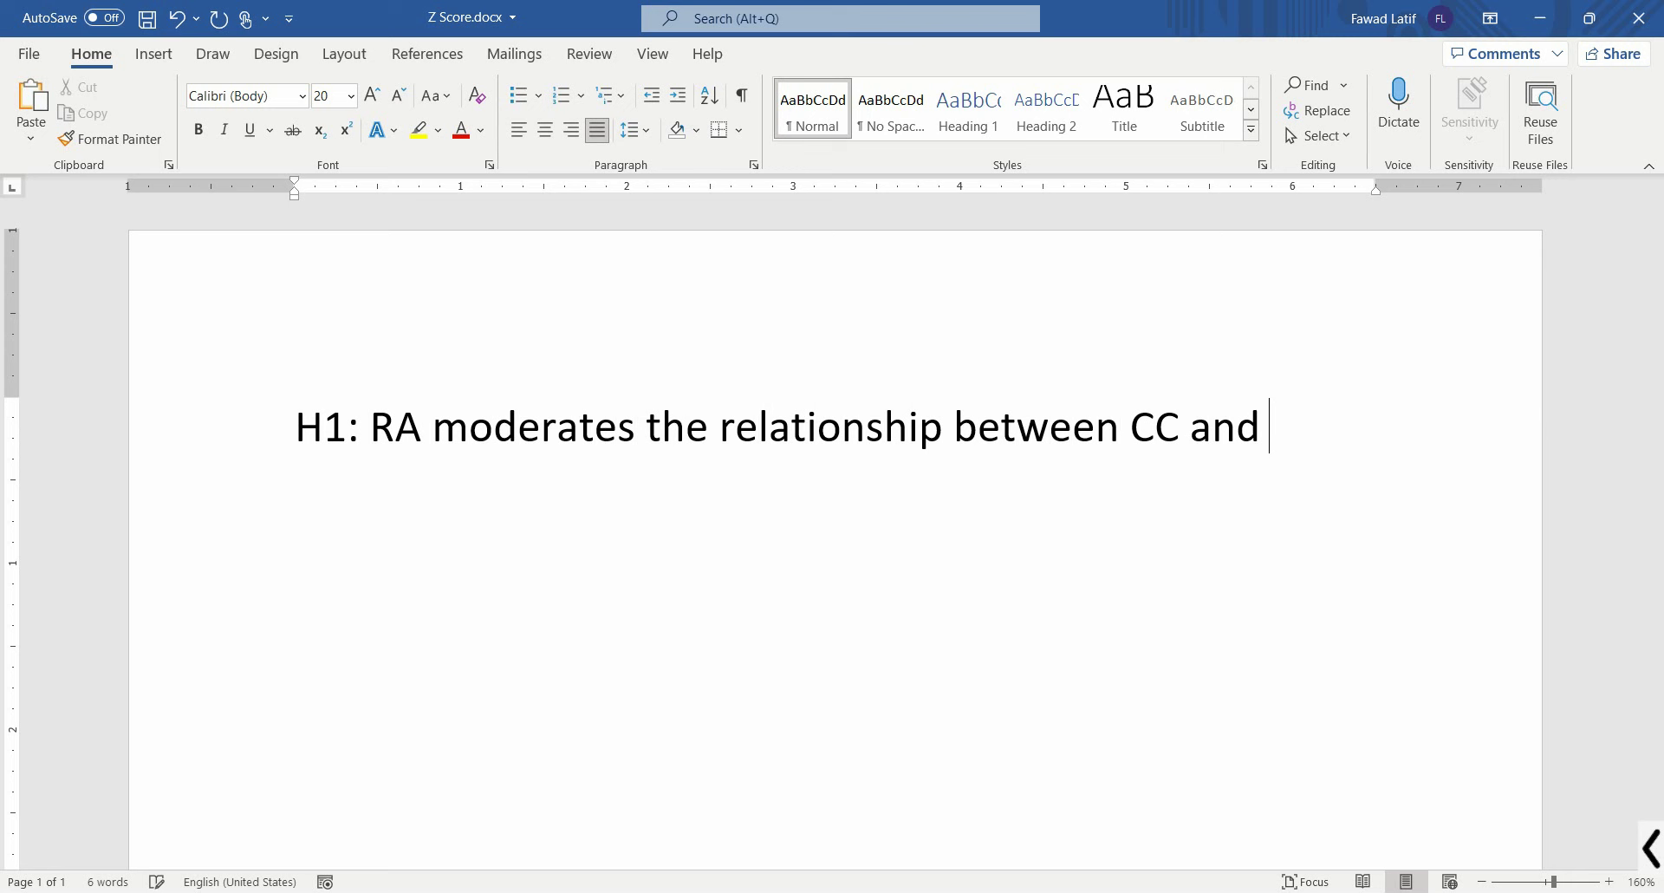
{"action": "type", "text": "OP such that "}
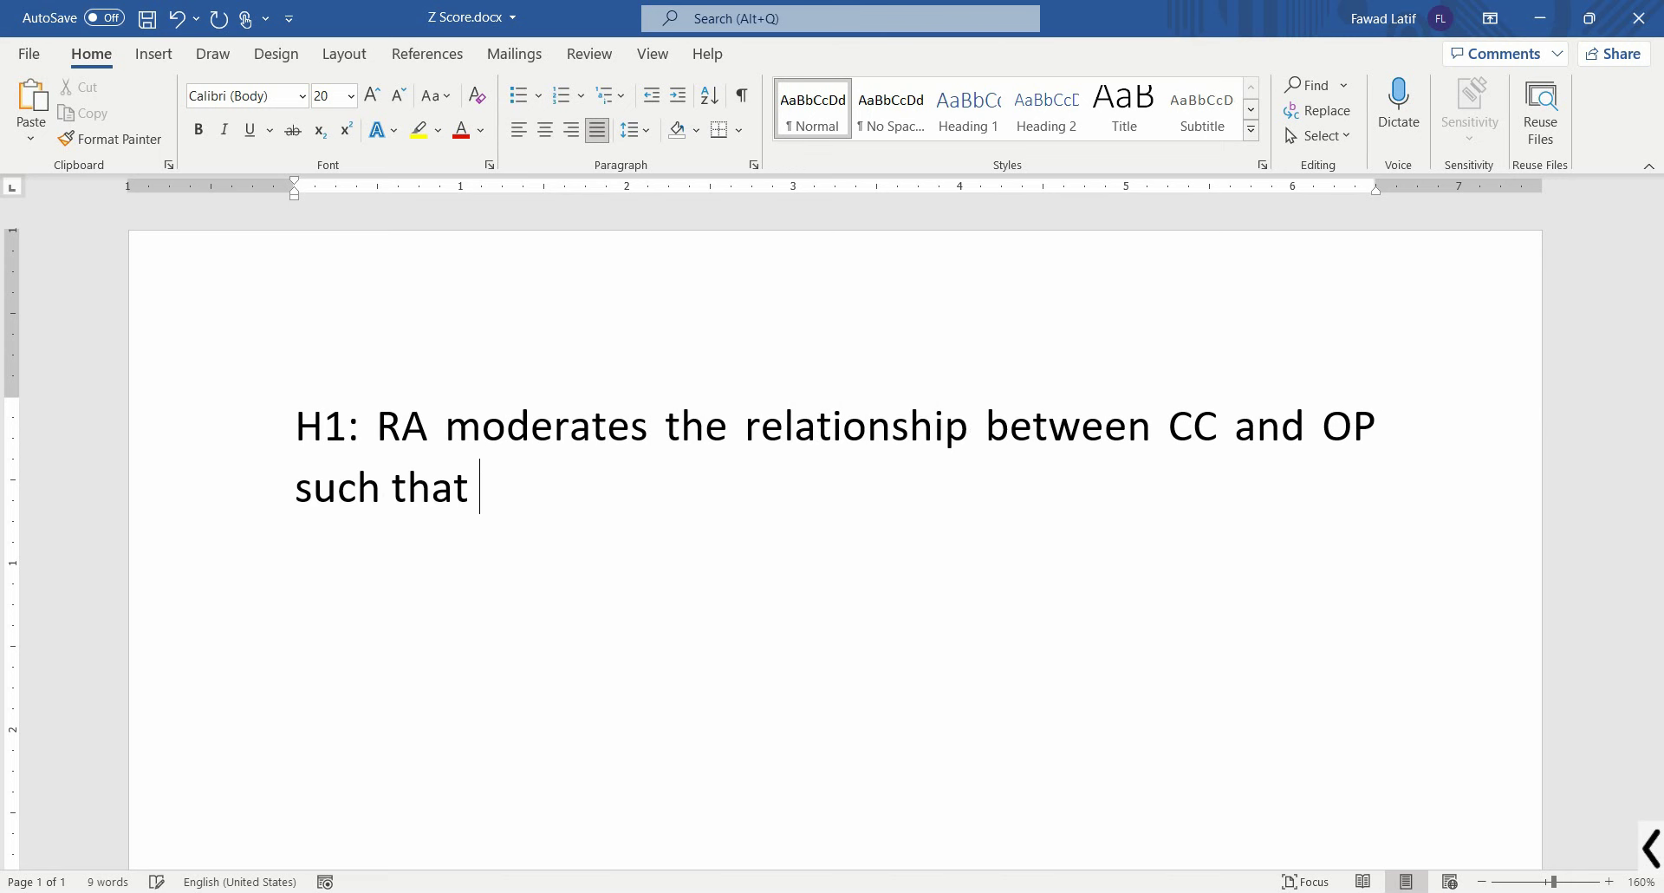
Step: Complete the hypothesis with "higher RA weakens the relationship between CC and OP"
{"action": "type", "text": "RA"}
{"action": "key", "text": "BackSpace"}
{"action": "type", "text": "h"}
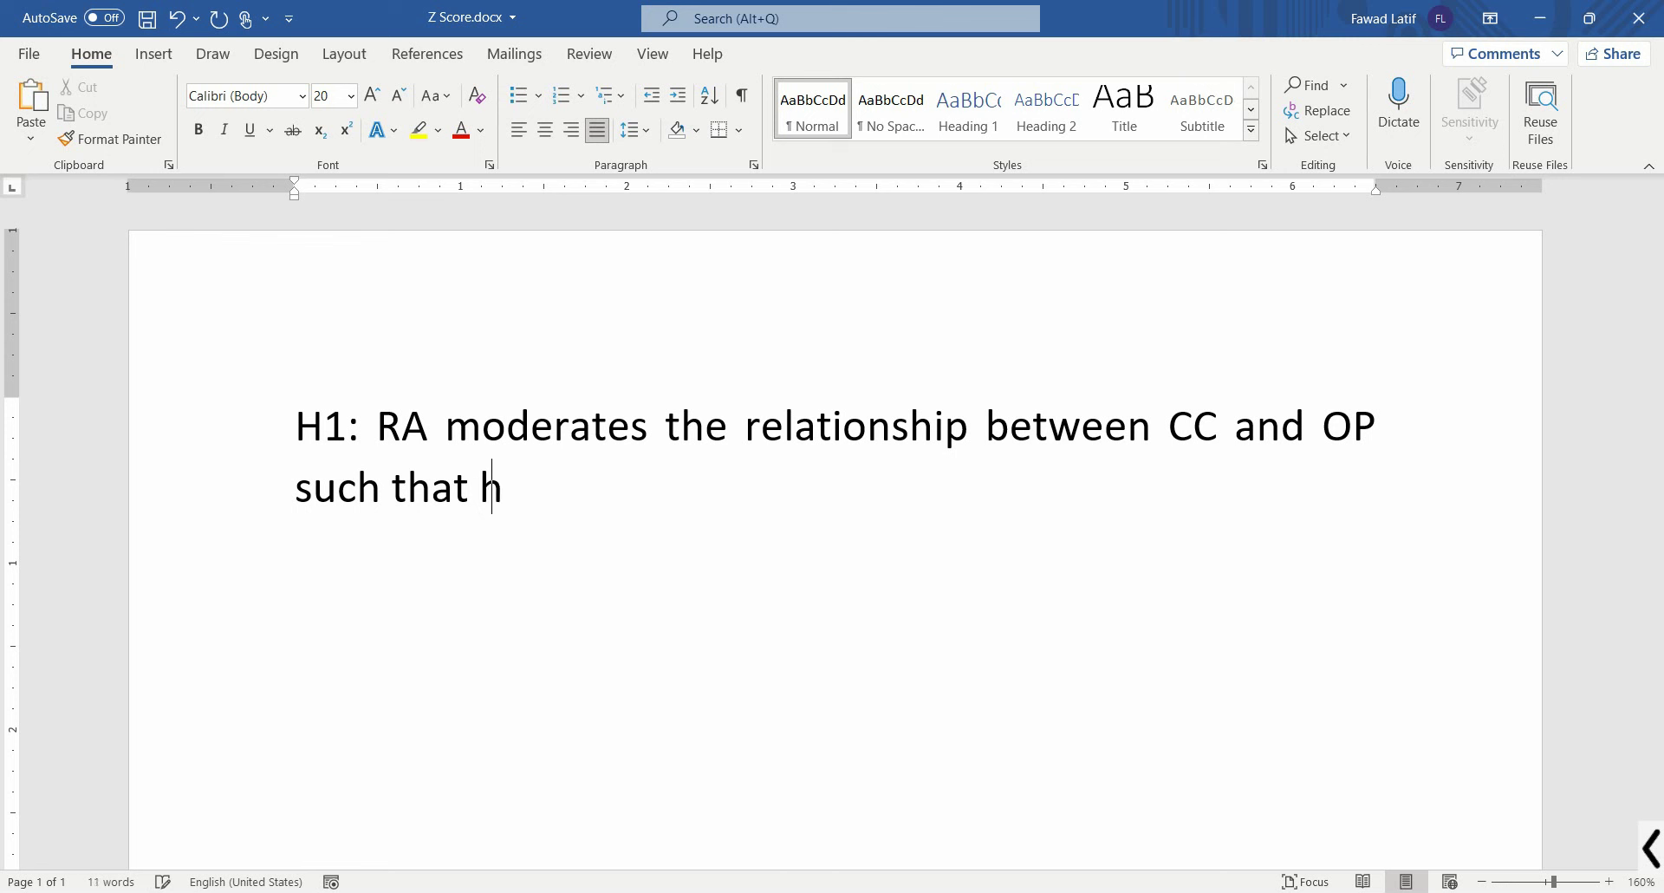
{"action": "type", "text": "igher RA"}
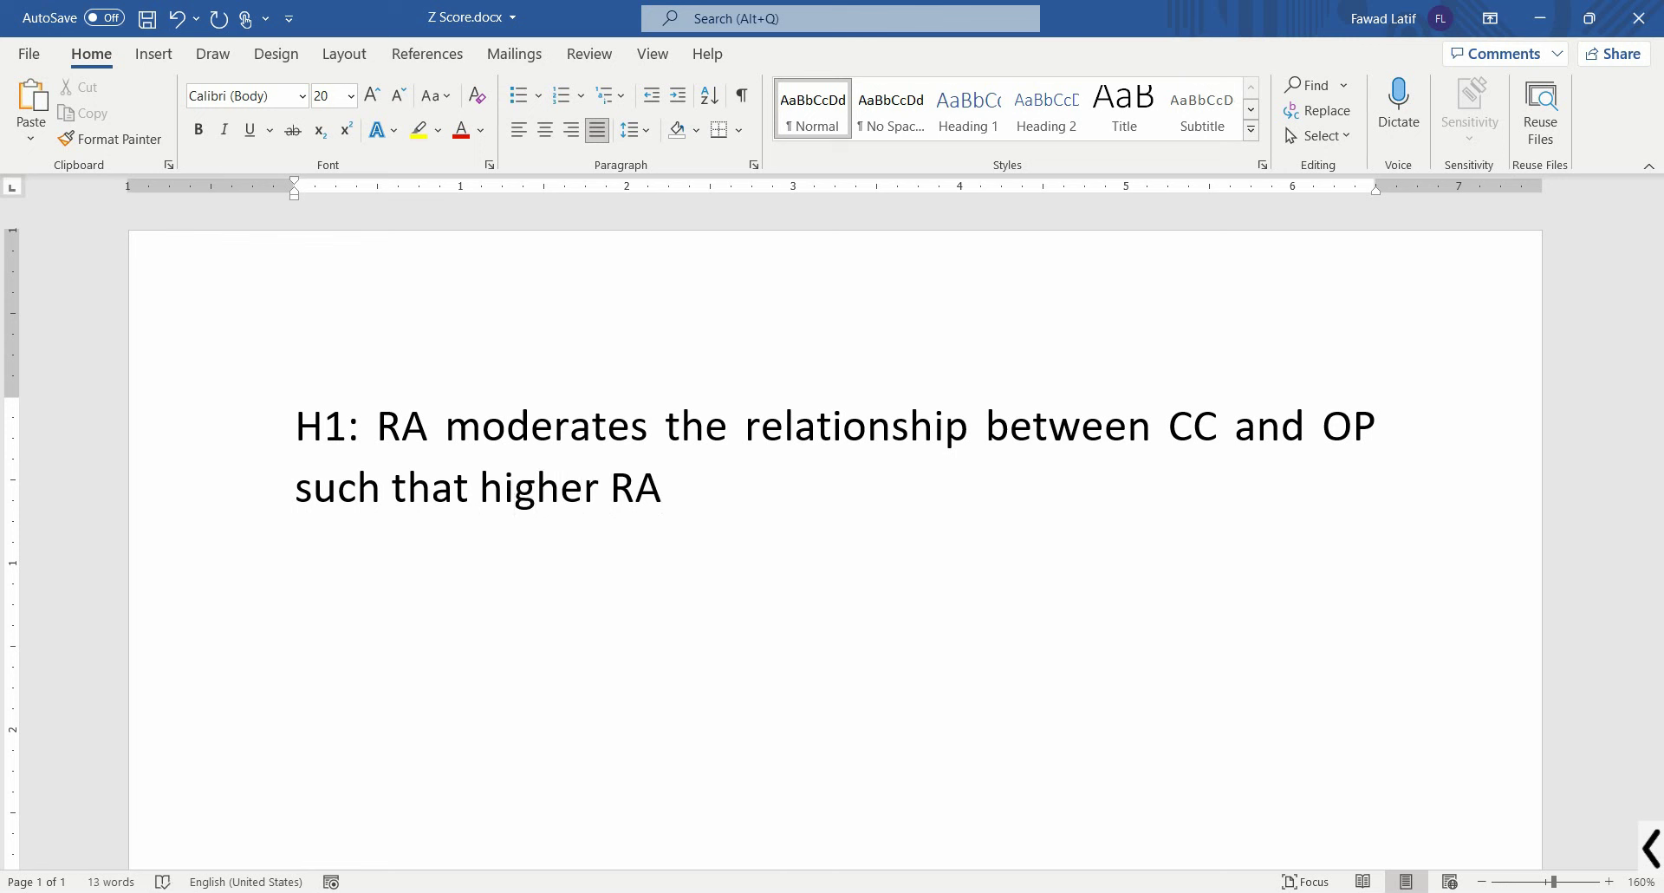
{"action": "type", "text": " weakens"}
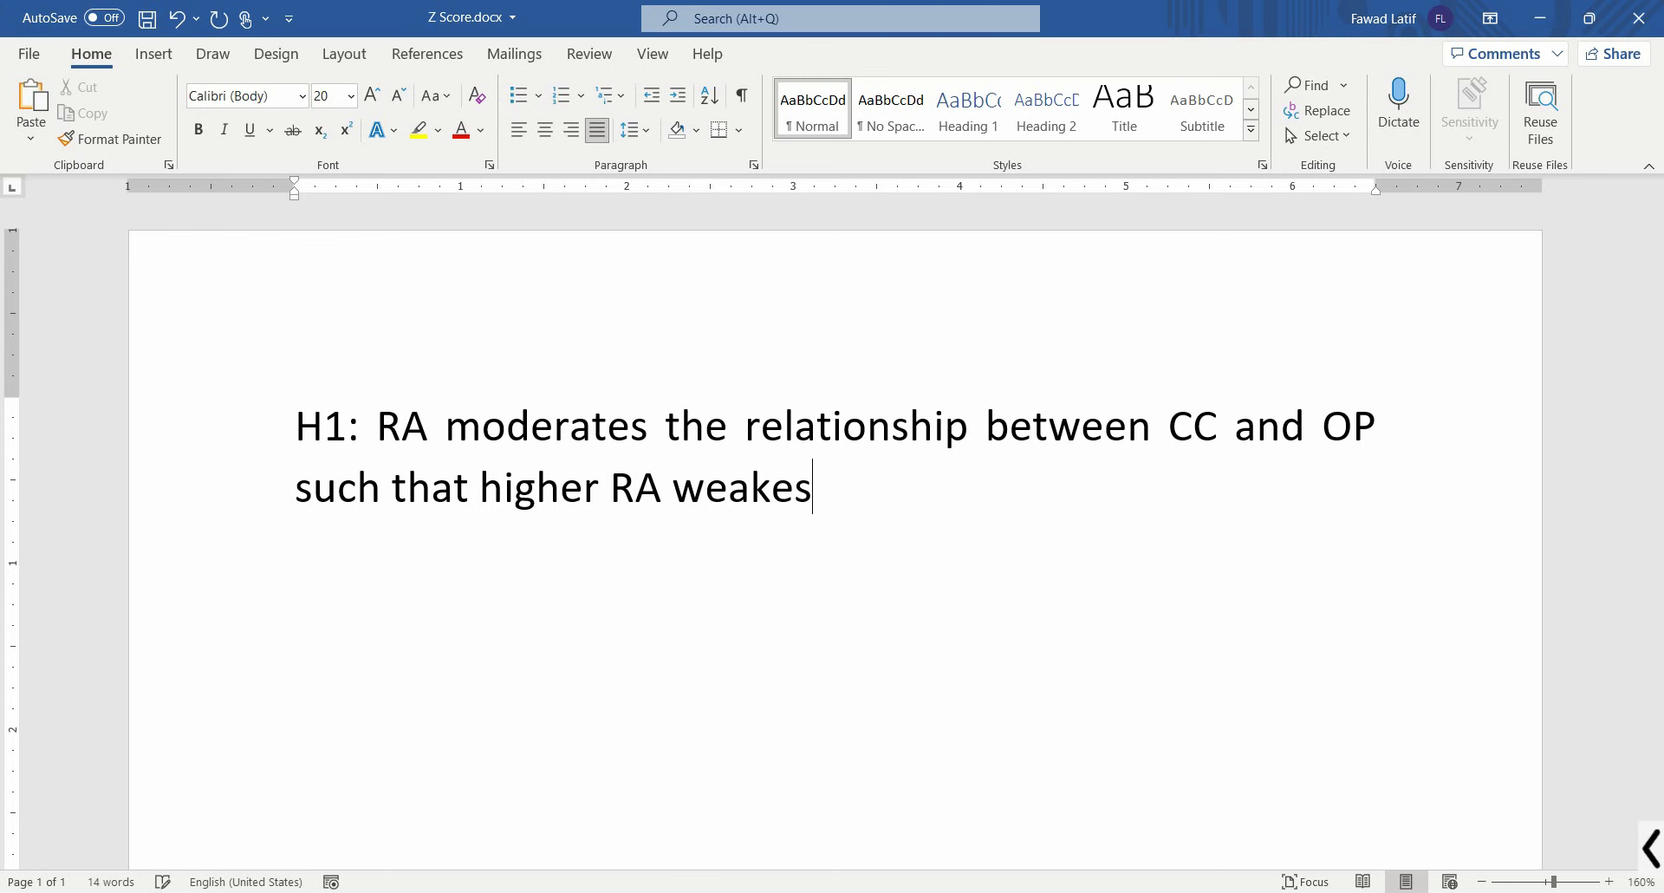
{"action": "key", "text": "BackSpace"}
{"action": "type", "text": "ns the rela"}
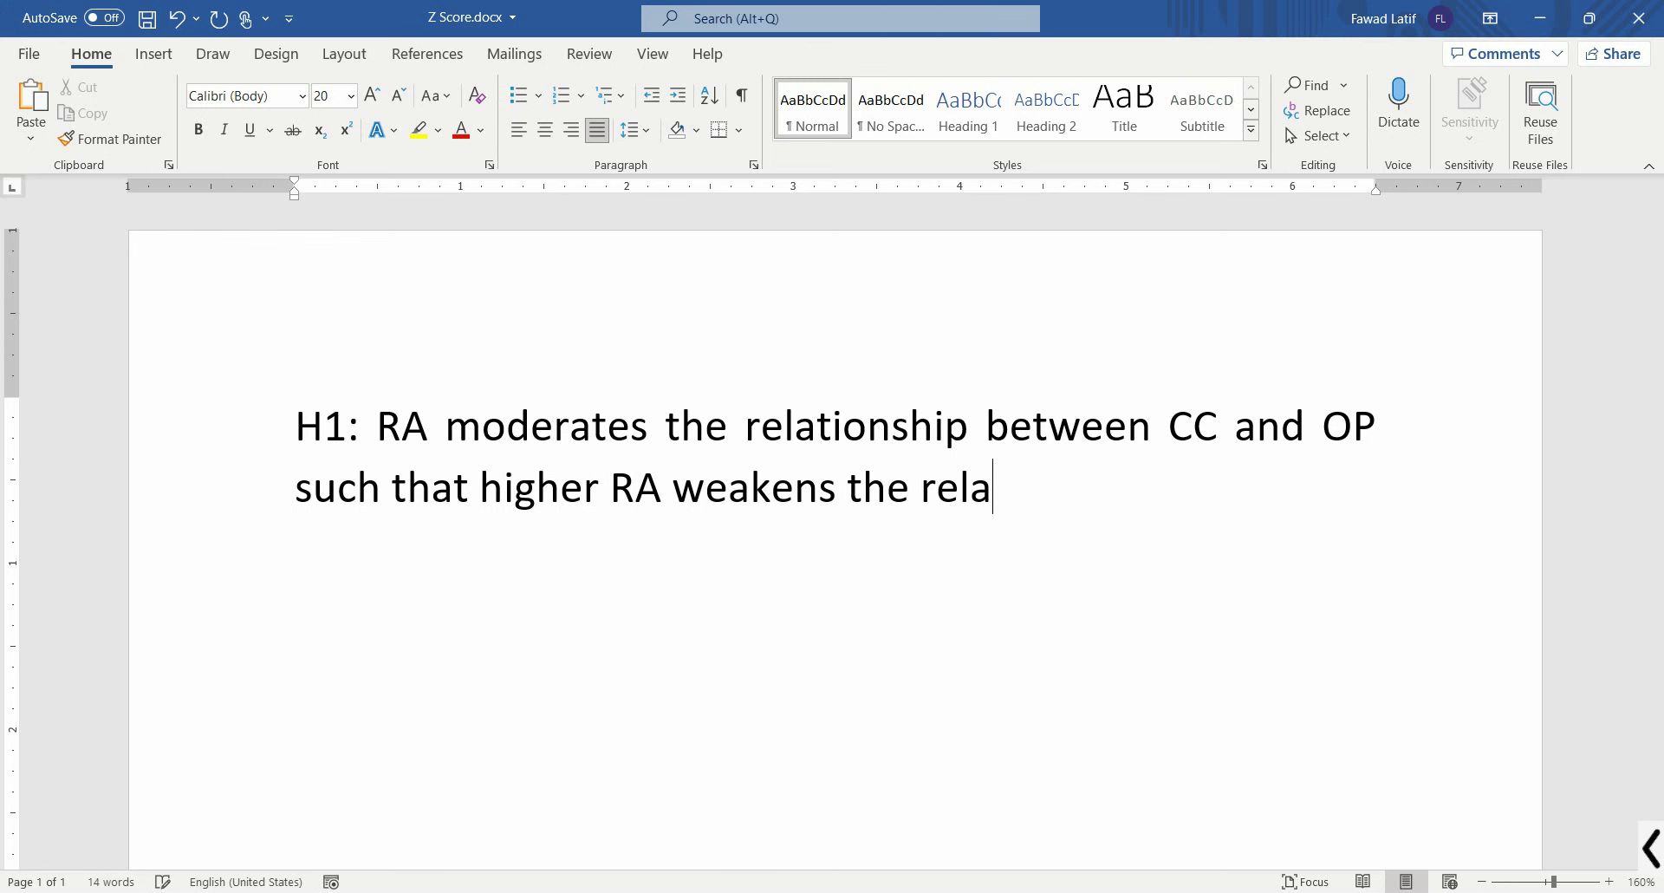
{"action": "type", "text": "tionship between CCP"}
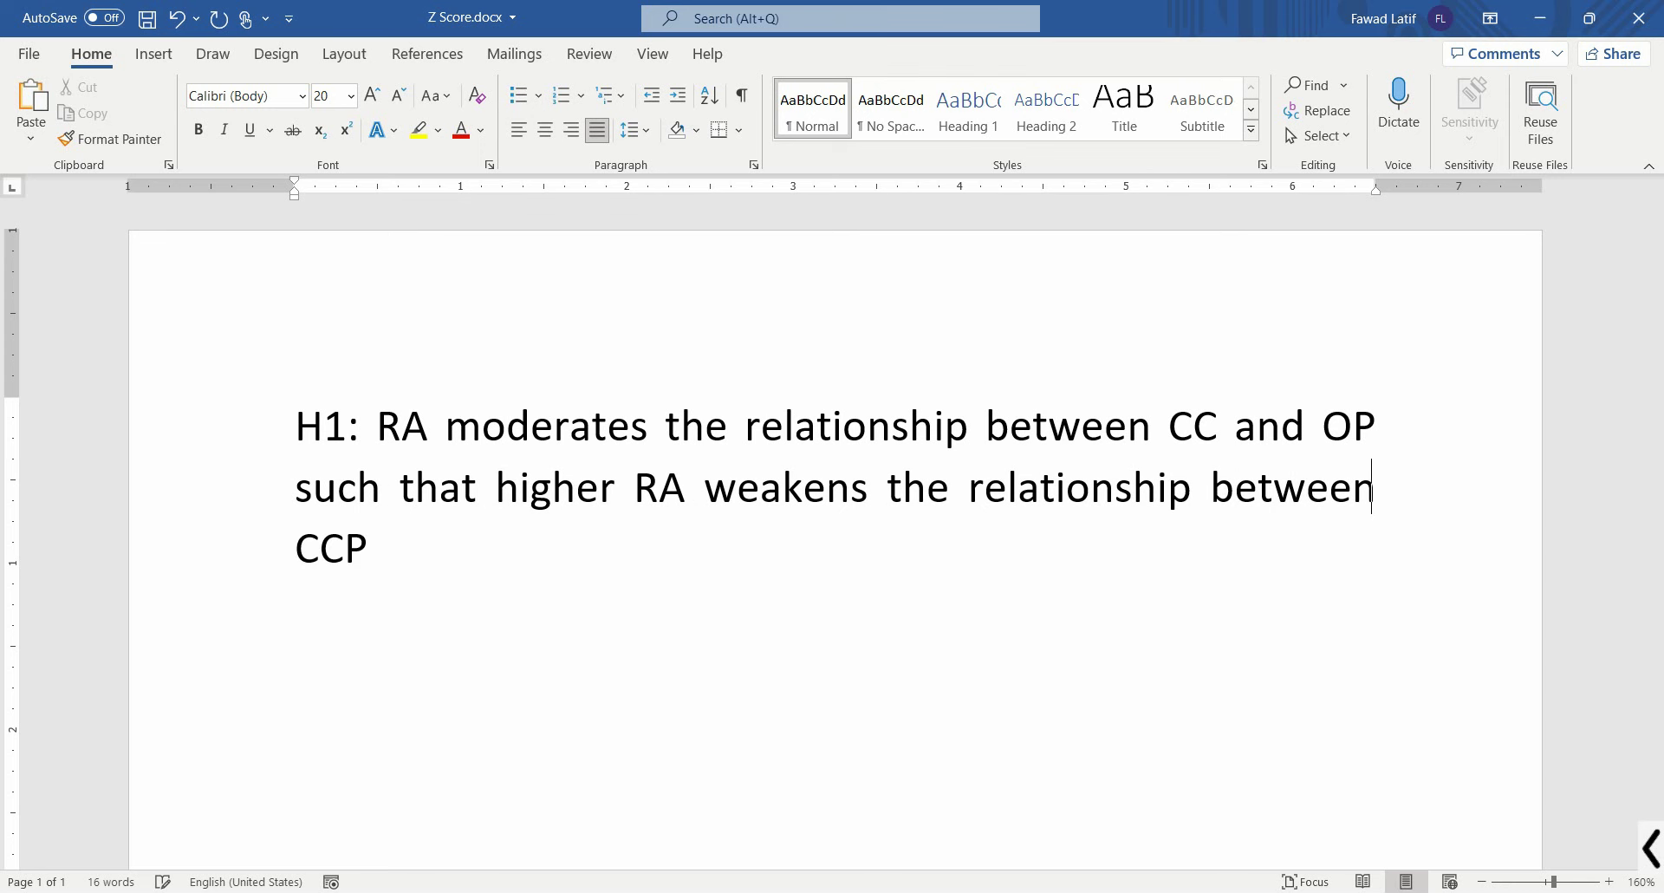
{"action": "key", "text": "BackSpace"}
{"action": "key", "text": "Tab"}
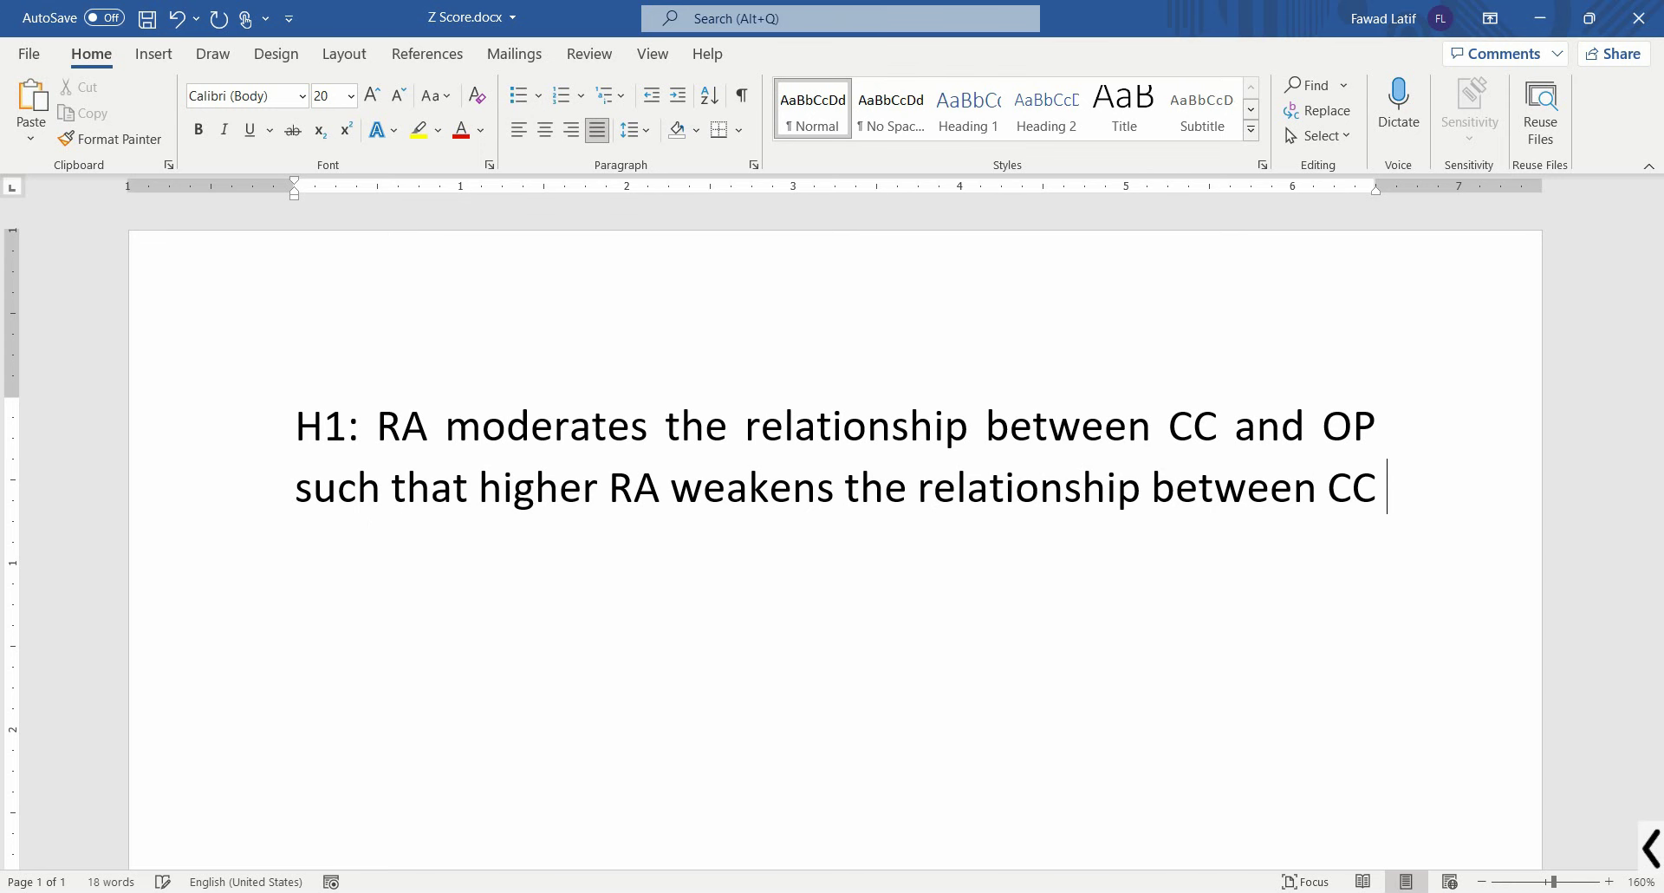
{"action": "type", "text": "and OP"}
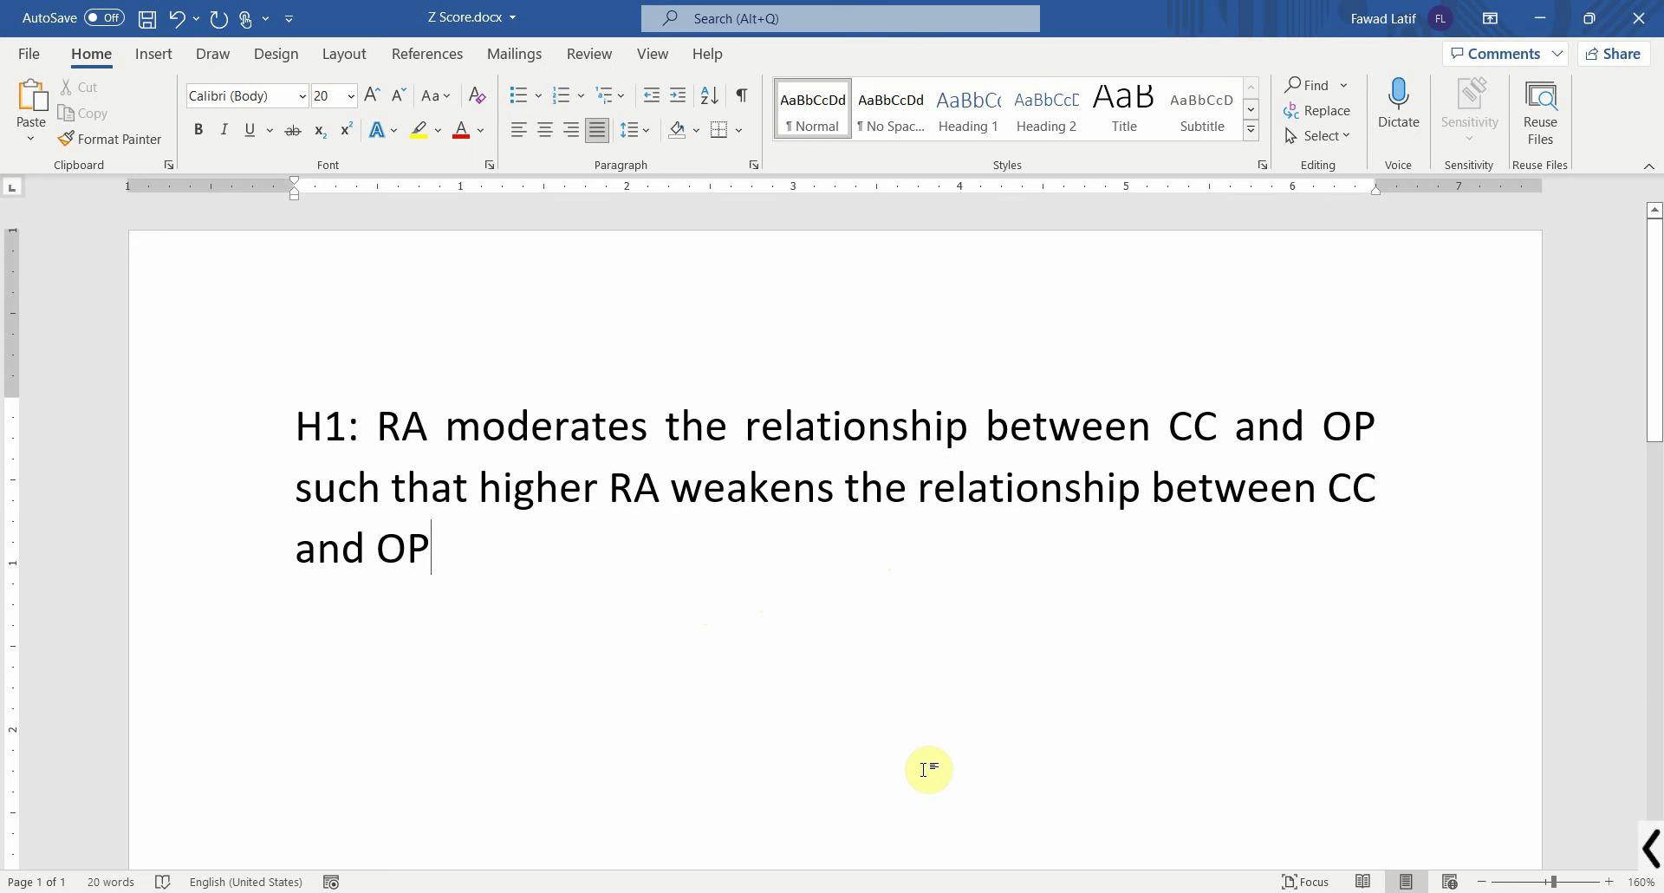
Step: Switch to the SampleData.sav dataset in SPSS Statistics and locate the composite variables RA, CC and OP in the variable list
{"action": "key", "text": "alt+Tab"}
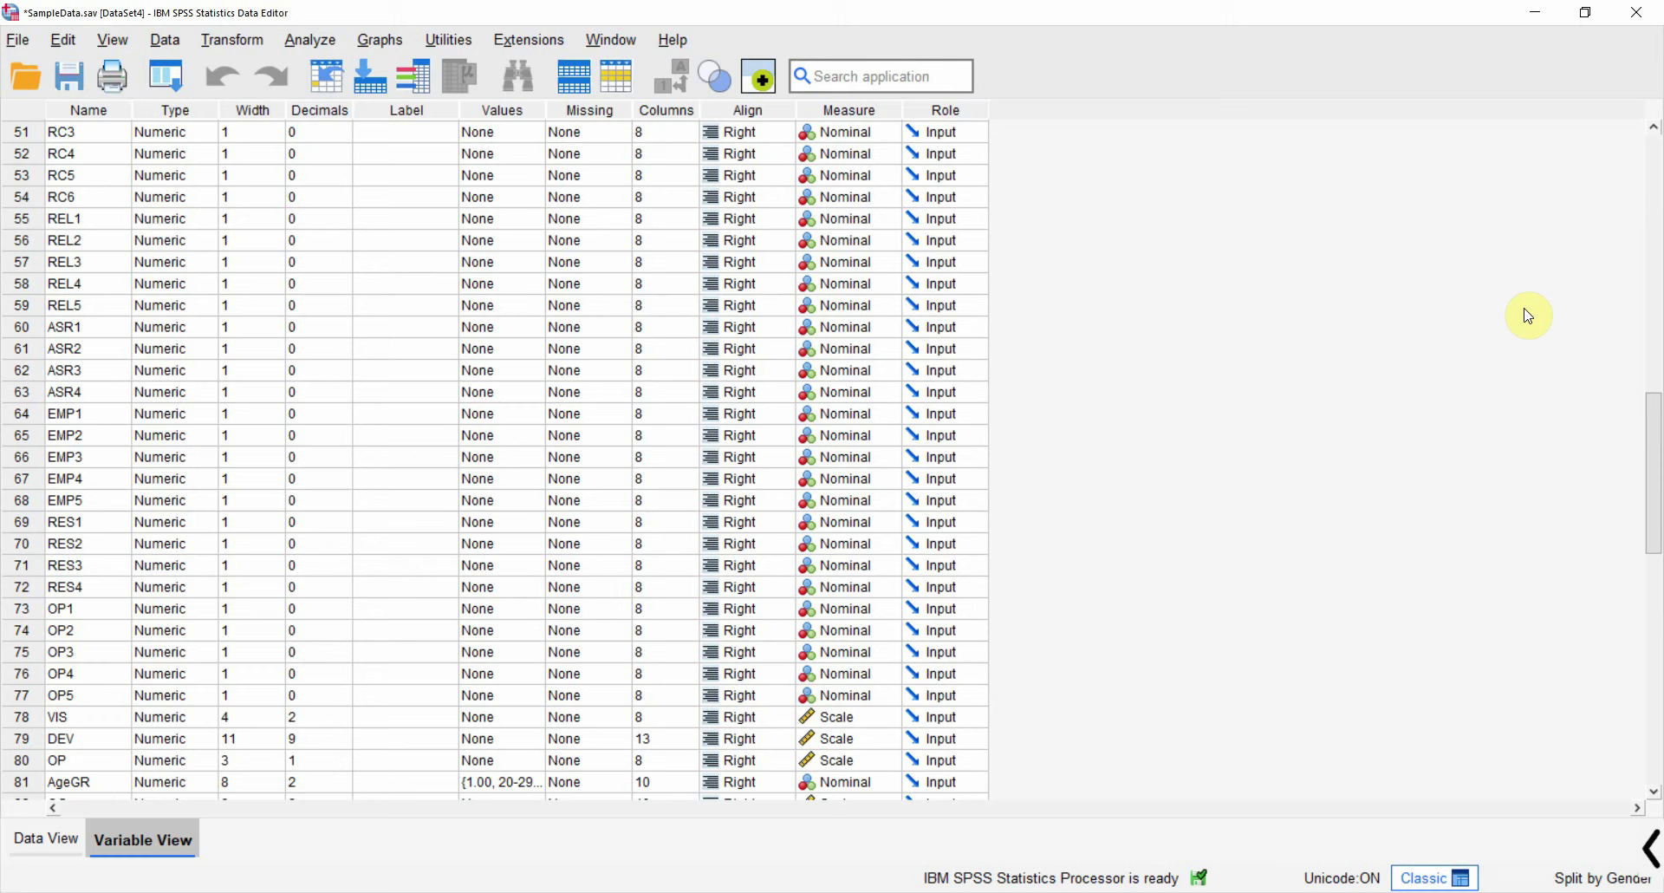
{"action": "left_click_drag", "start_coordinate": [1646, 444], "coordinate": [1644, 498]}
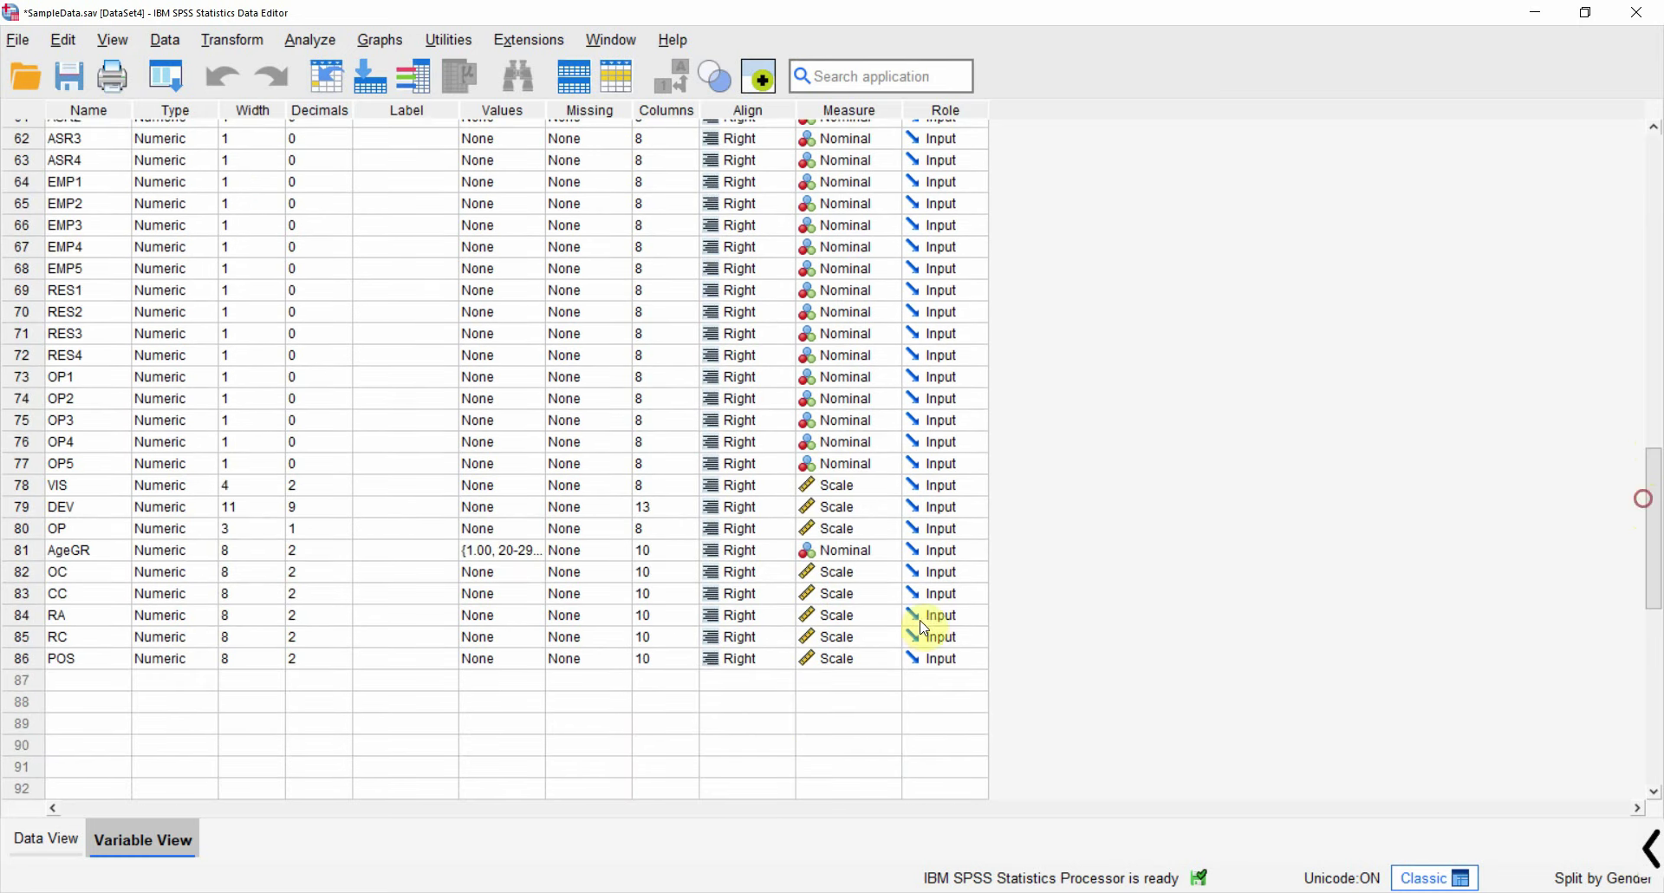
{"action": "left_click", "coordinate": [33, 615]}
{"action": "left_click", "coordinate": [29, 594]}
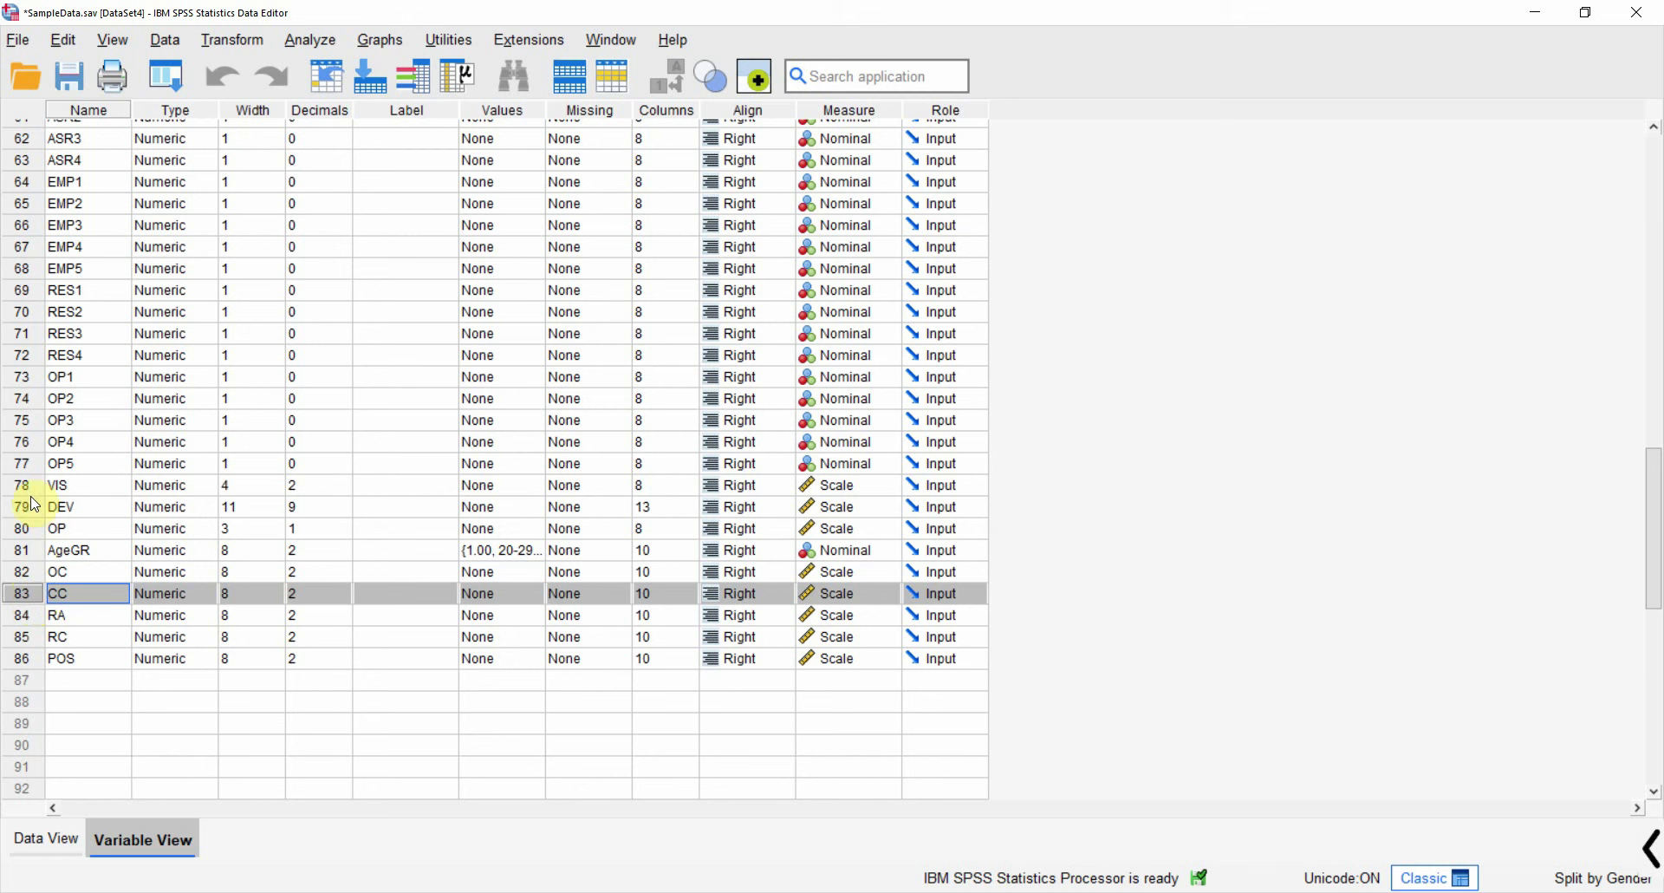
{"action": "left_click", "coordinate": [35, 526]}
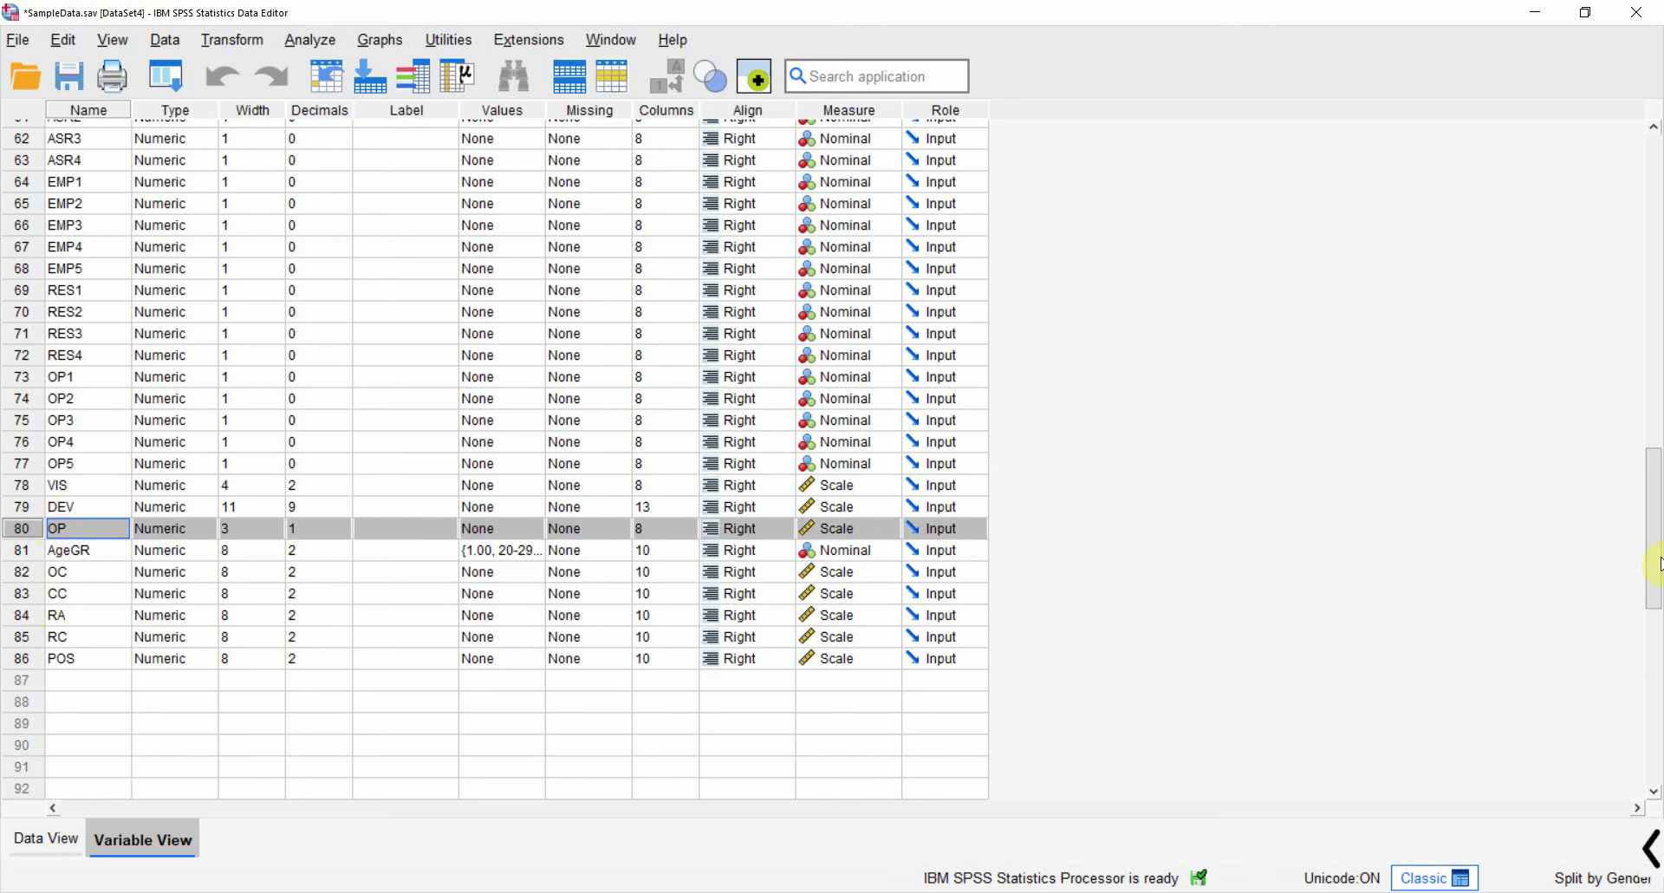
Step: Try to compute the variable CC from its six items as Mean(CC1,CC2,CC3,CC4,CC5,CC6)
{"action": "left_click_drag", "start_coordinate": [1657, 564], "coordinate": [1657, 260]}
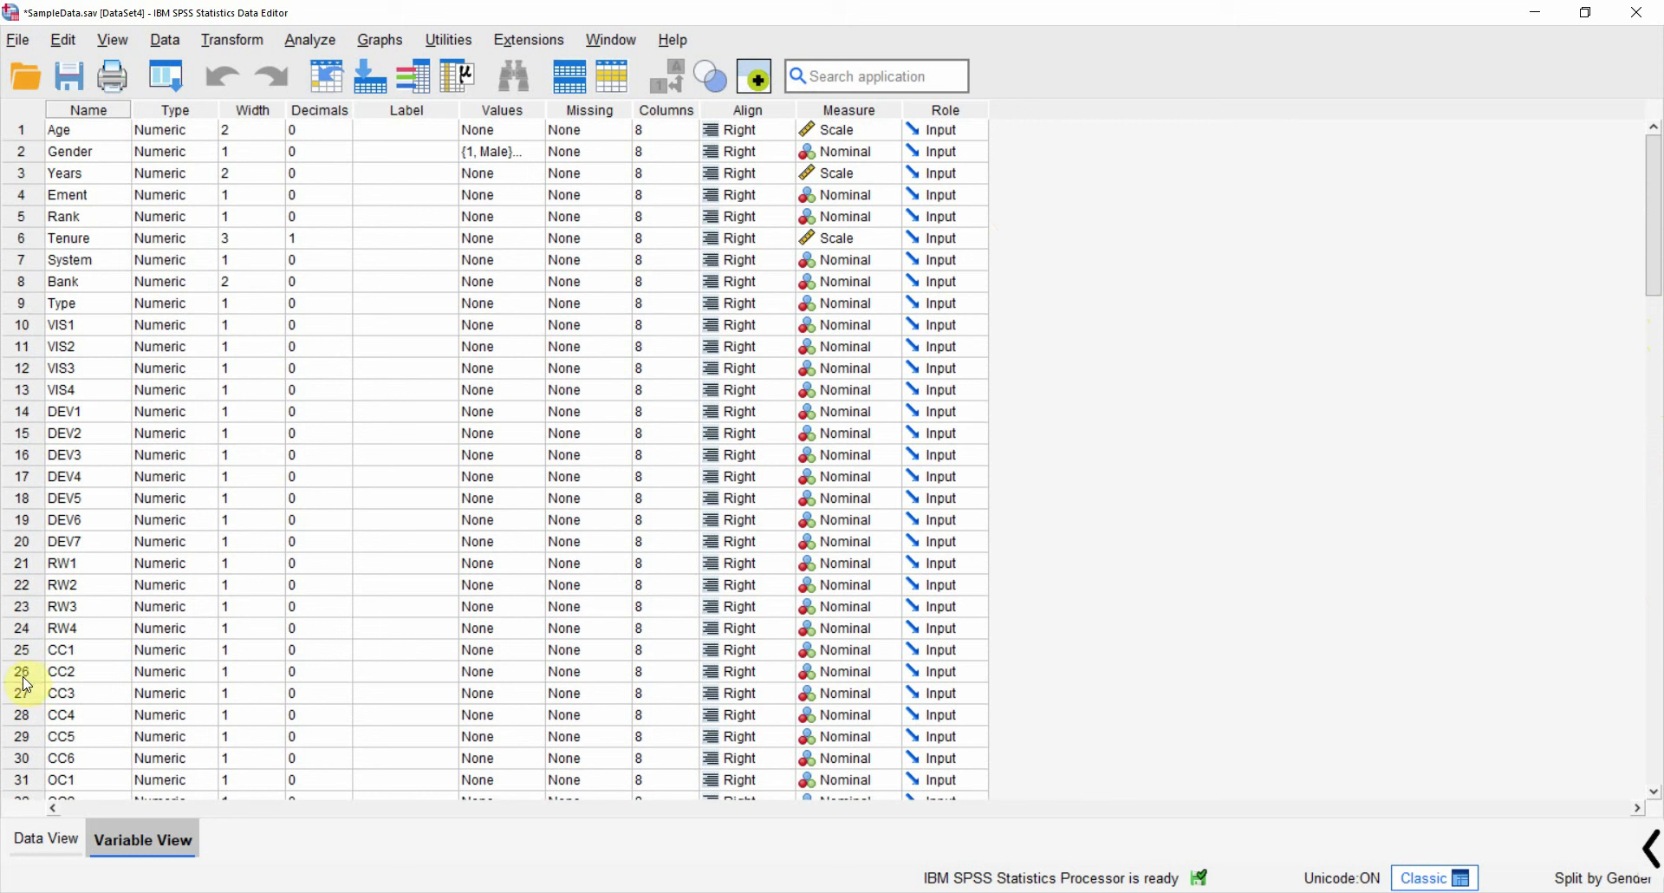
{"action": "left_click_drag", "start_coordinate": [24, 650], "coordinate": [19, 759]}
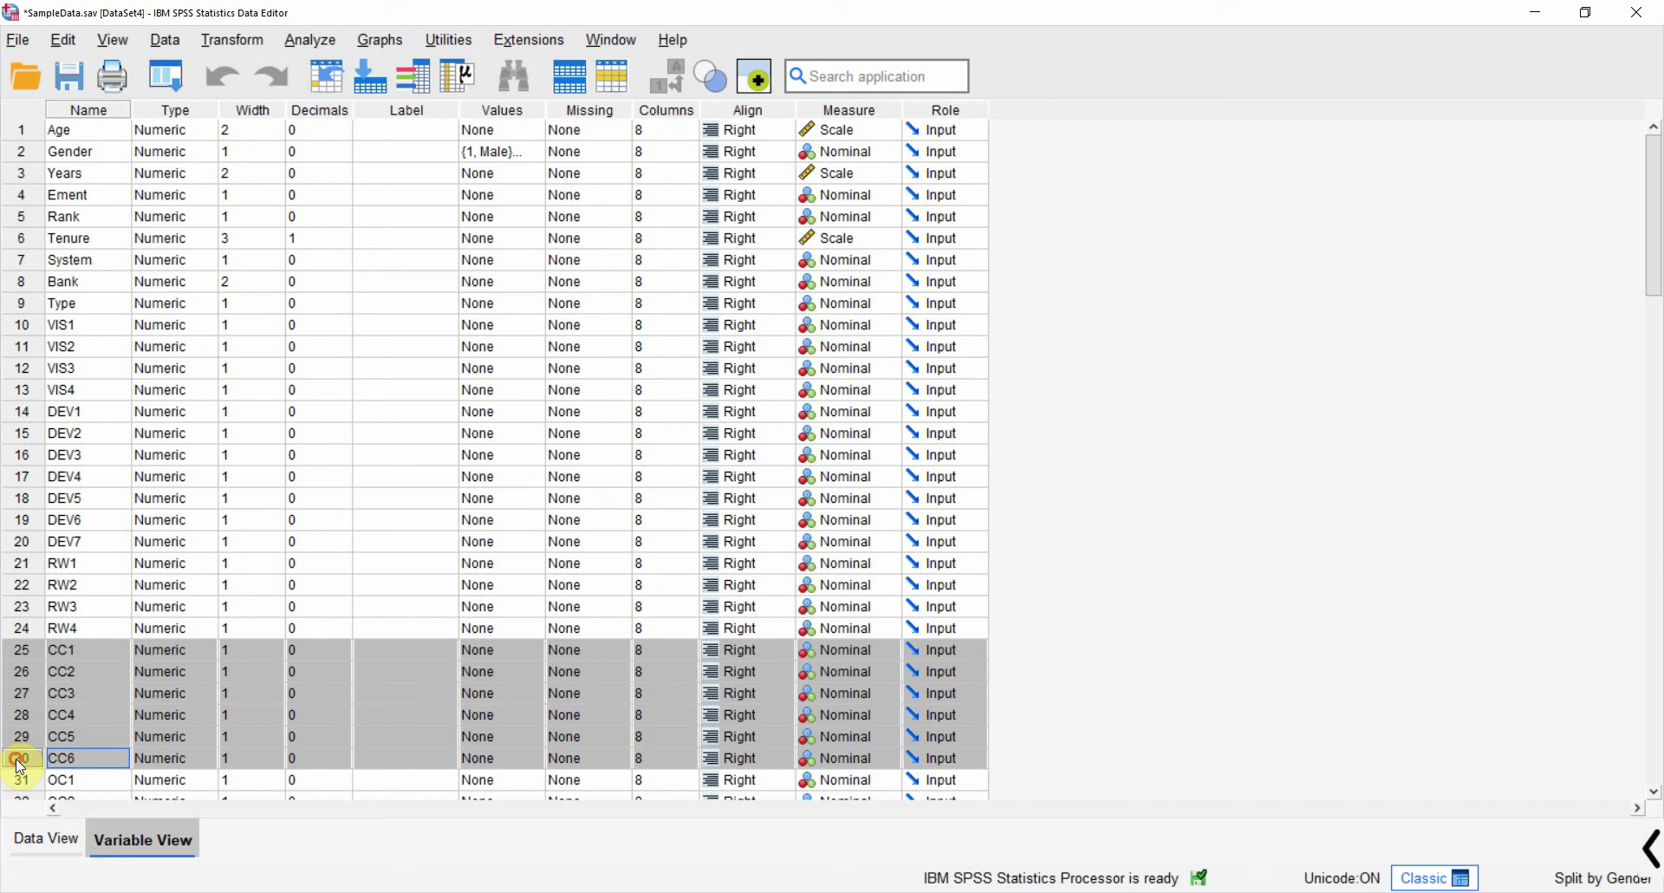
{"action": "left_click", "coordinate": [256, 44]}
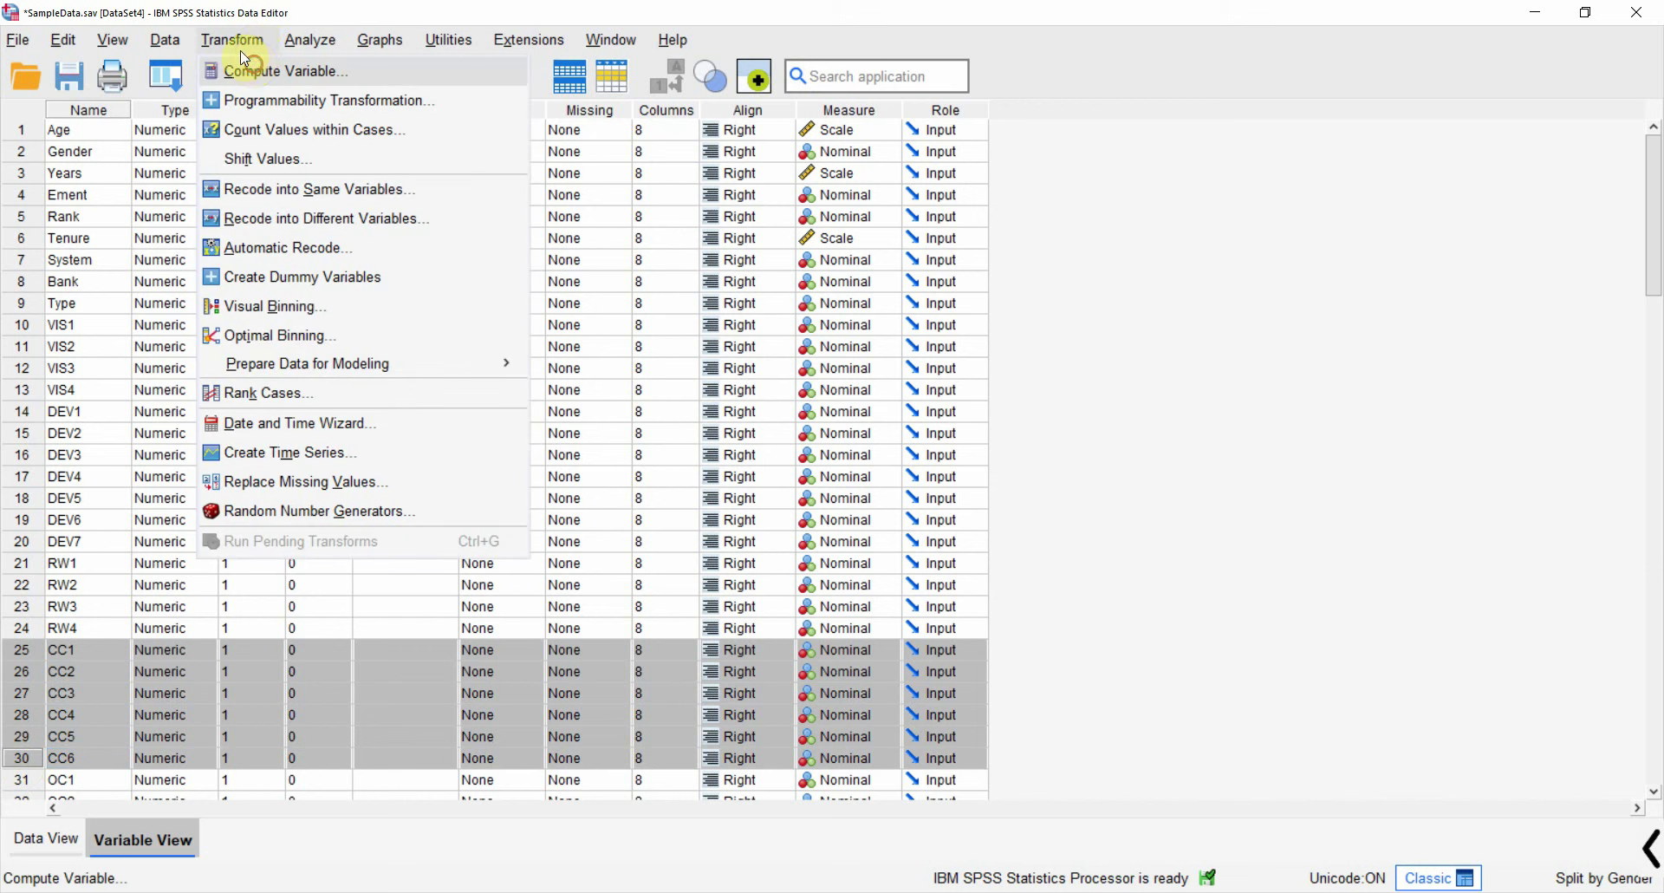
{"action": "left_click", "coordinate": [247, 69]}
{"action": "type", "text": "CC"}
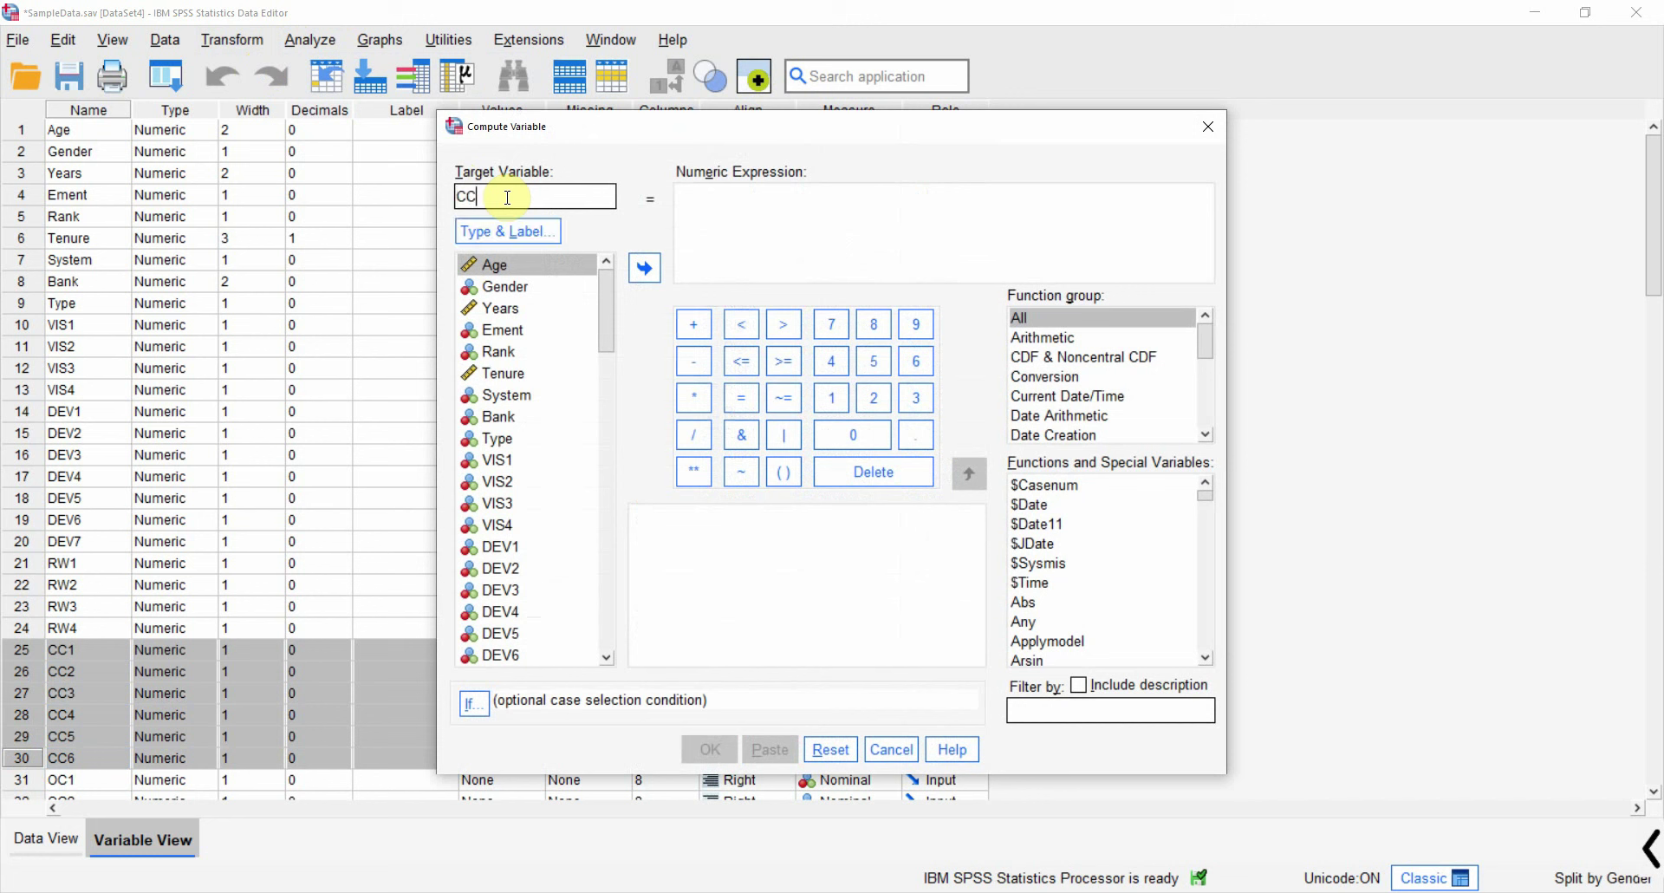
{"action": "left_click", "coordinate": [762, 214]}
{"action": "type", "text": "Mean(CC1,CC2,CC3,CC4,CC5,CC6"}
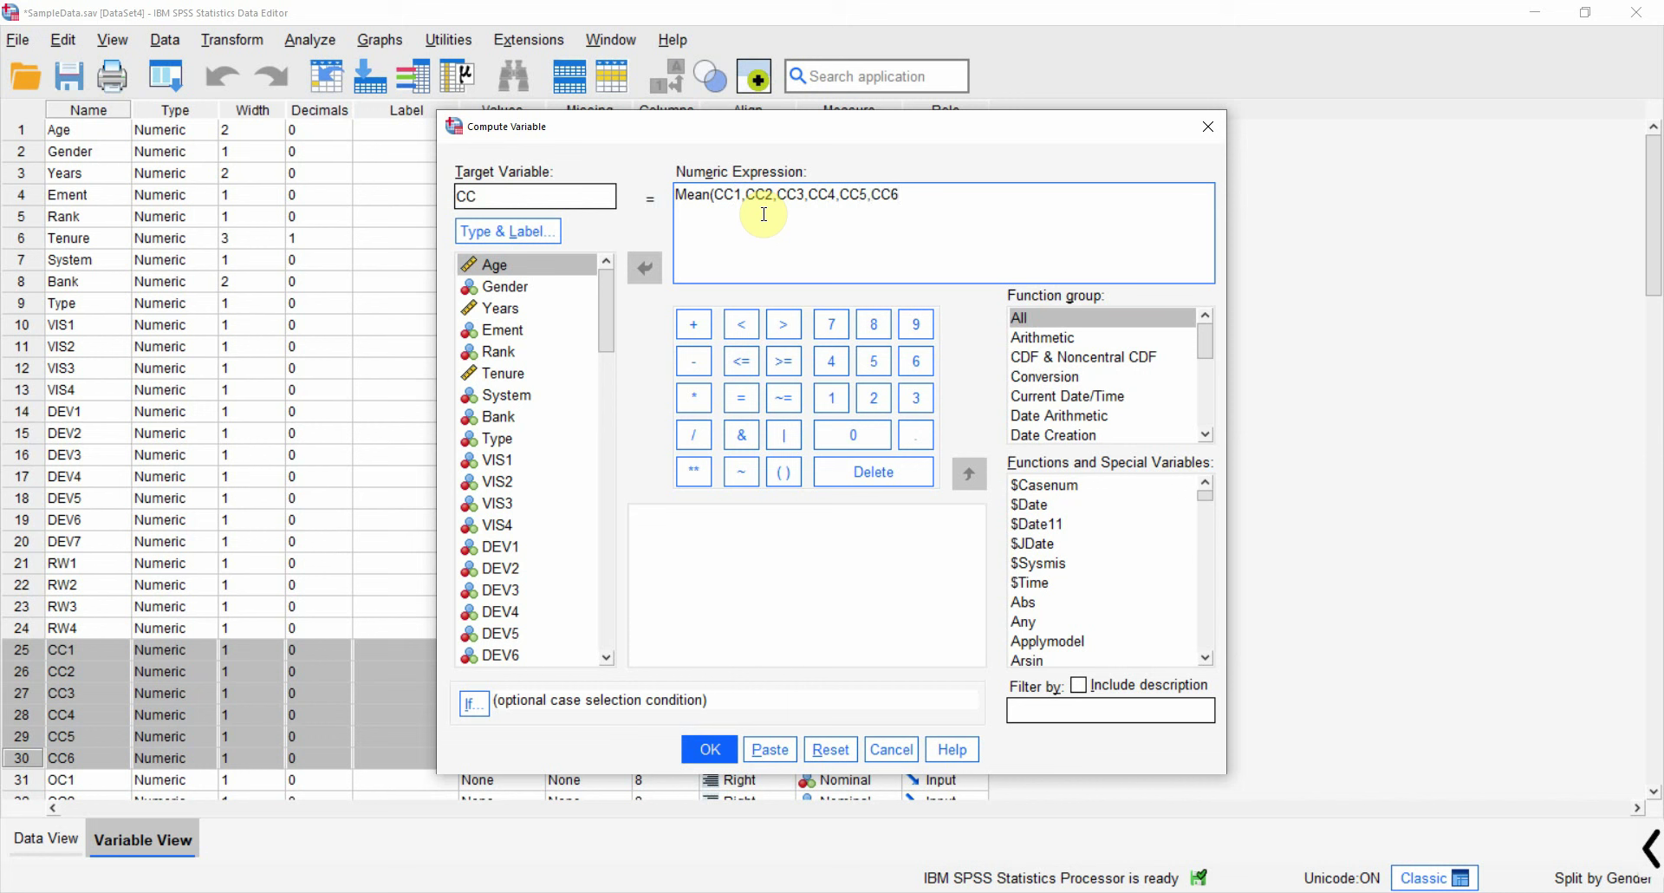
{"action": "left_click", "coordinate": [708, 748]}
{"action": "left_click", "coordinate": [842, 490]}
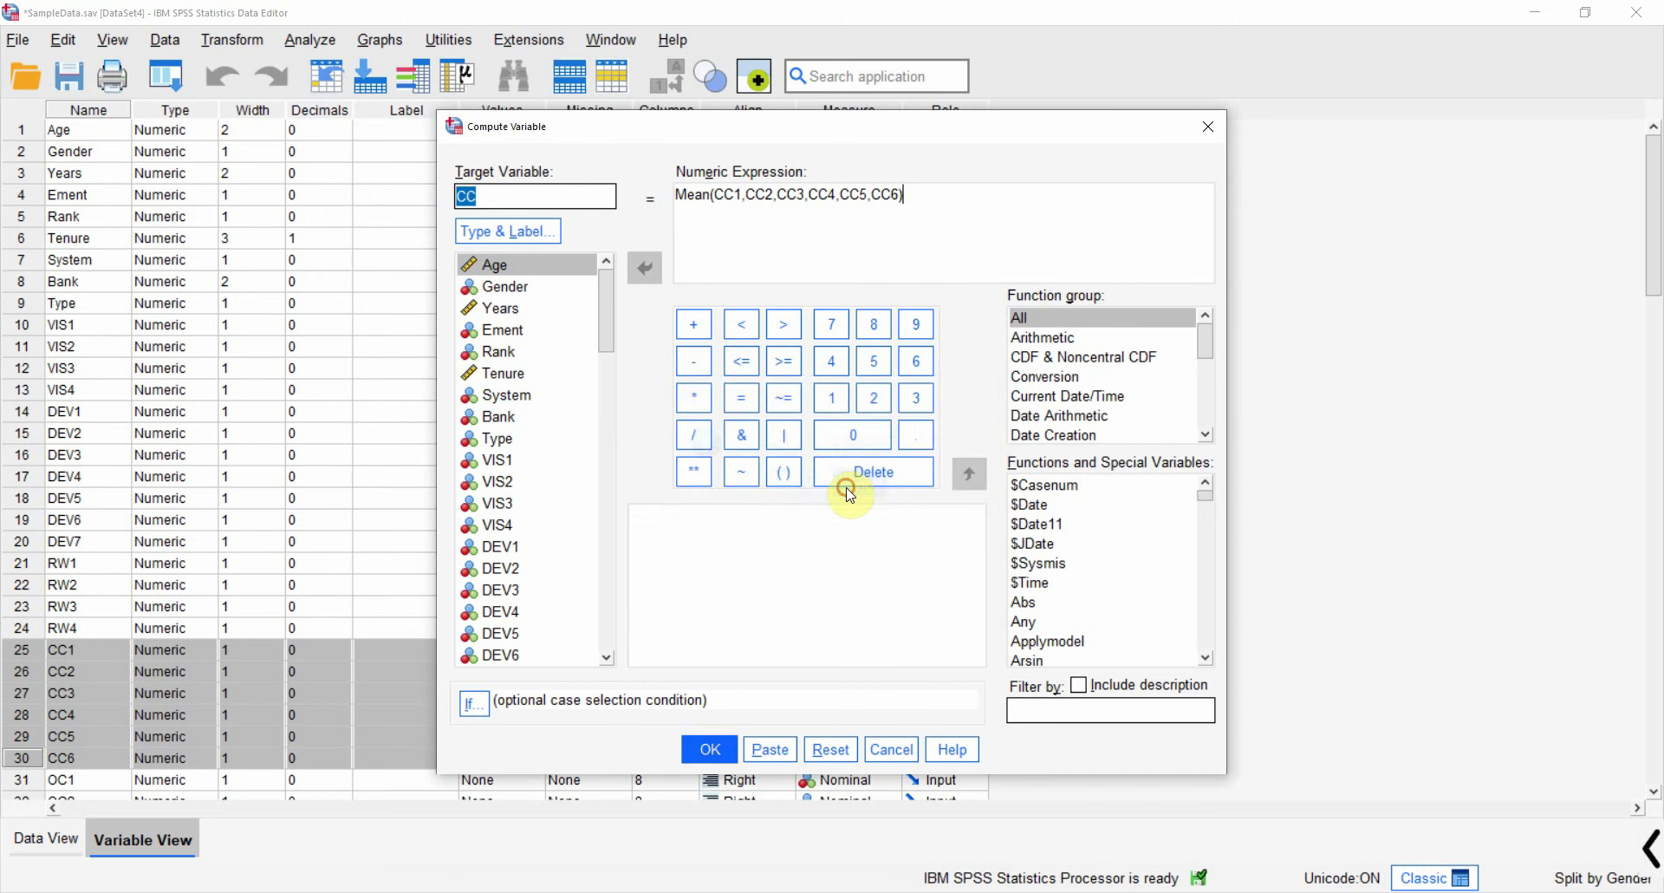
{"action": "left_click", "coordinate": [891, 749]}
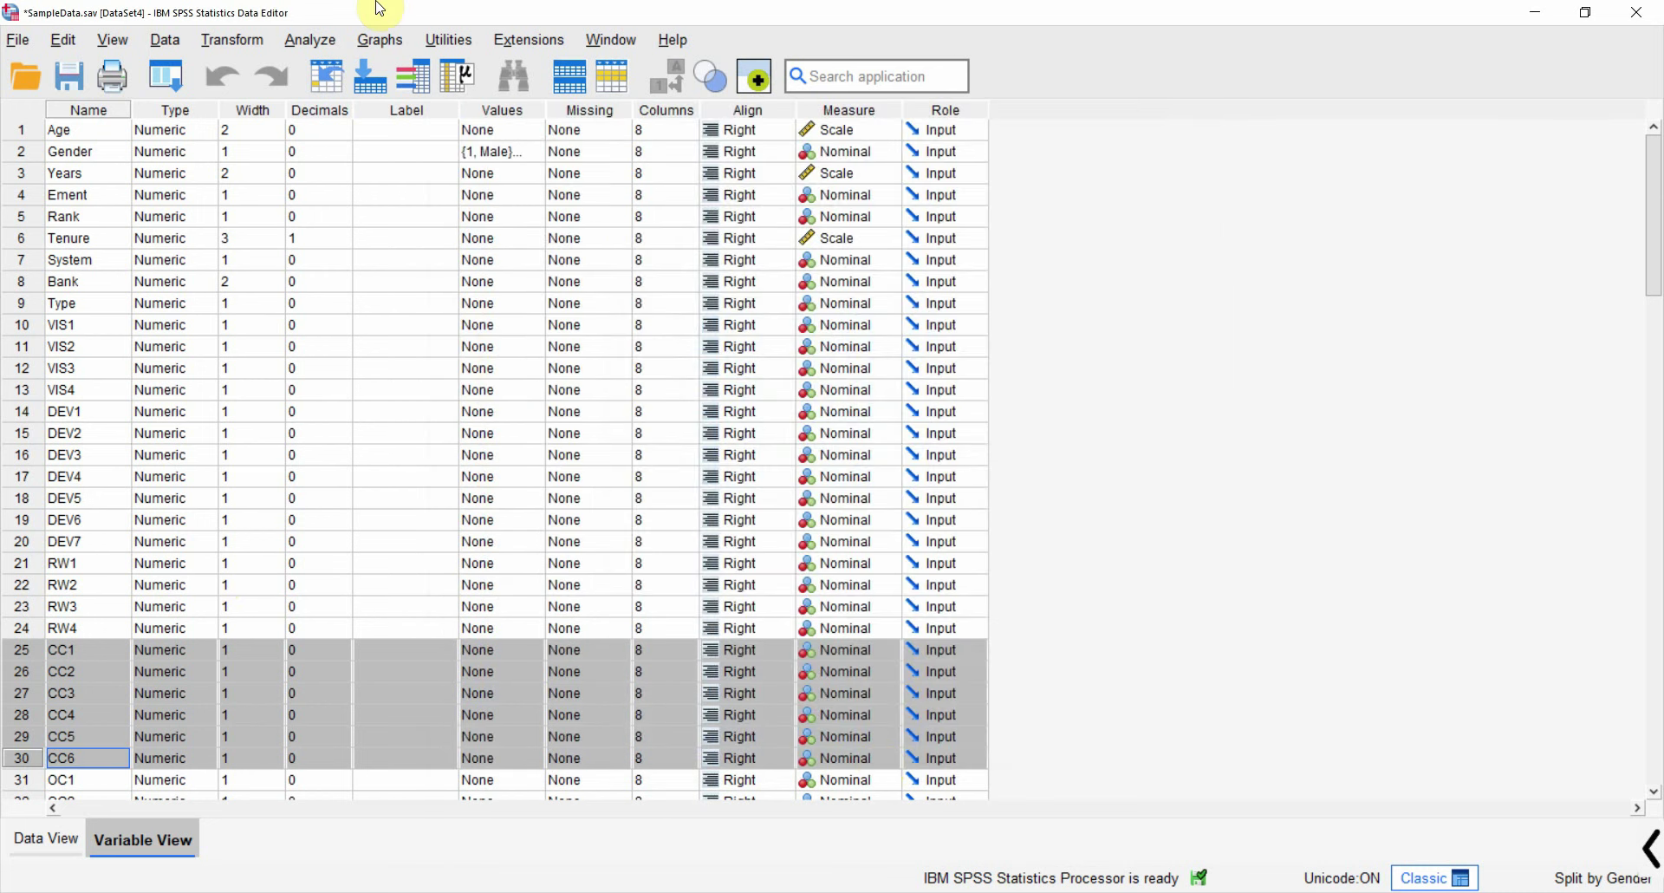
{"action": "left_click", "coordinate": [91, 367]}
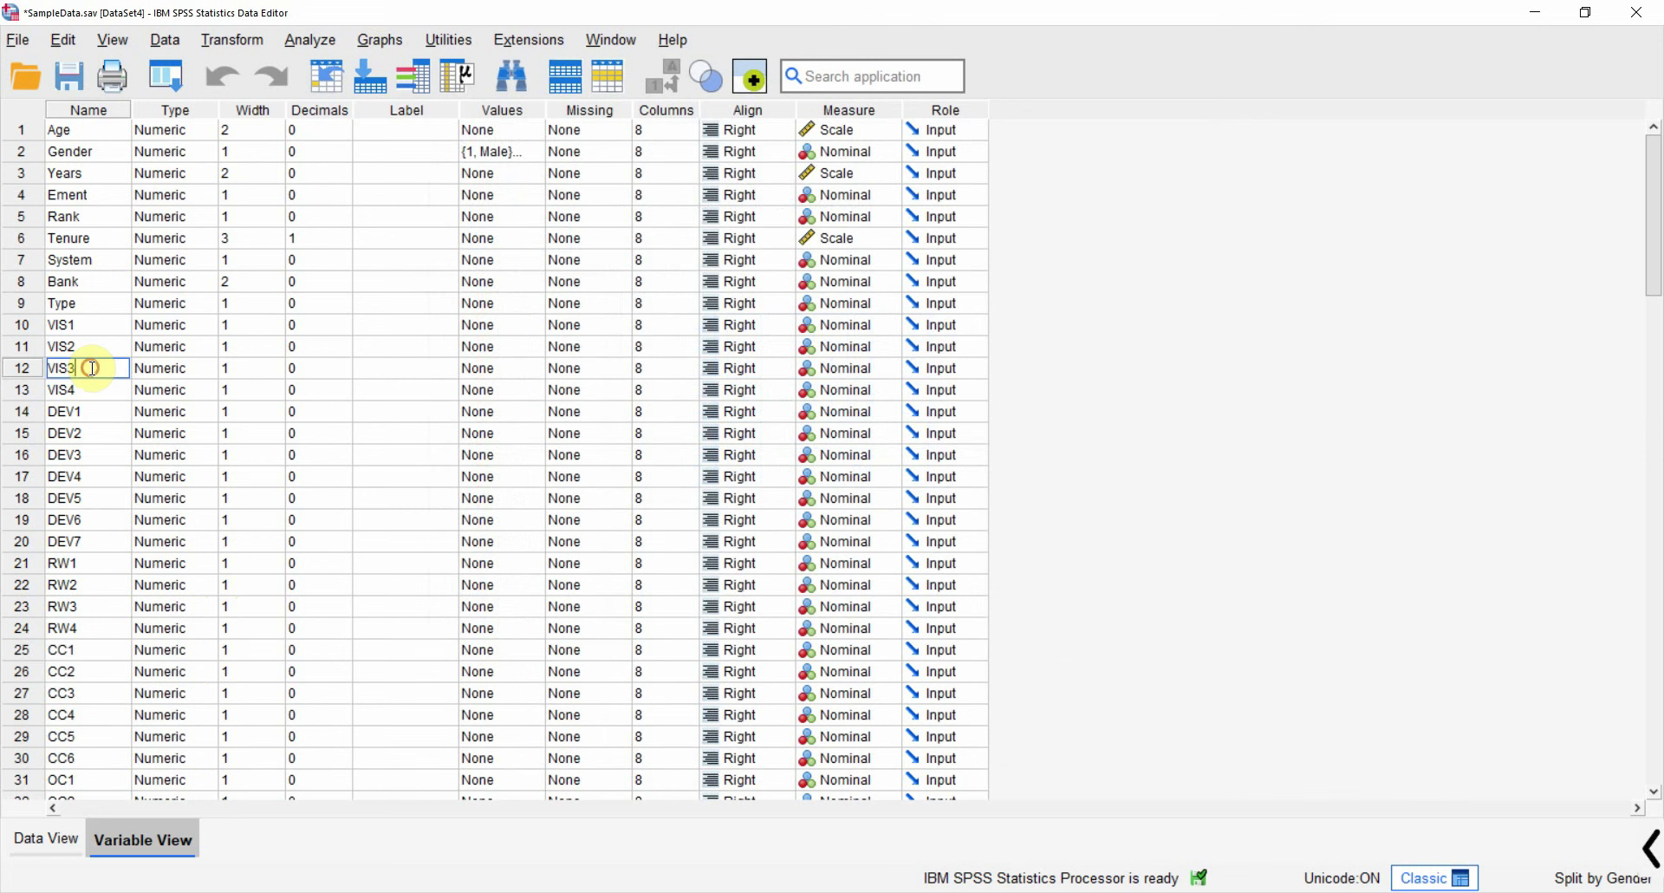
{"action": "left_click", "coordinate": [82, 434]}
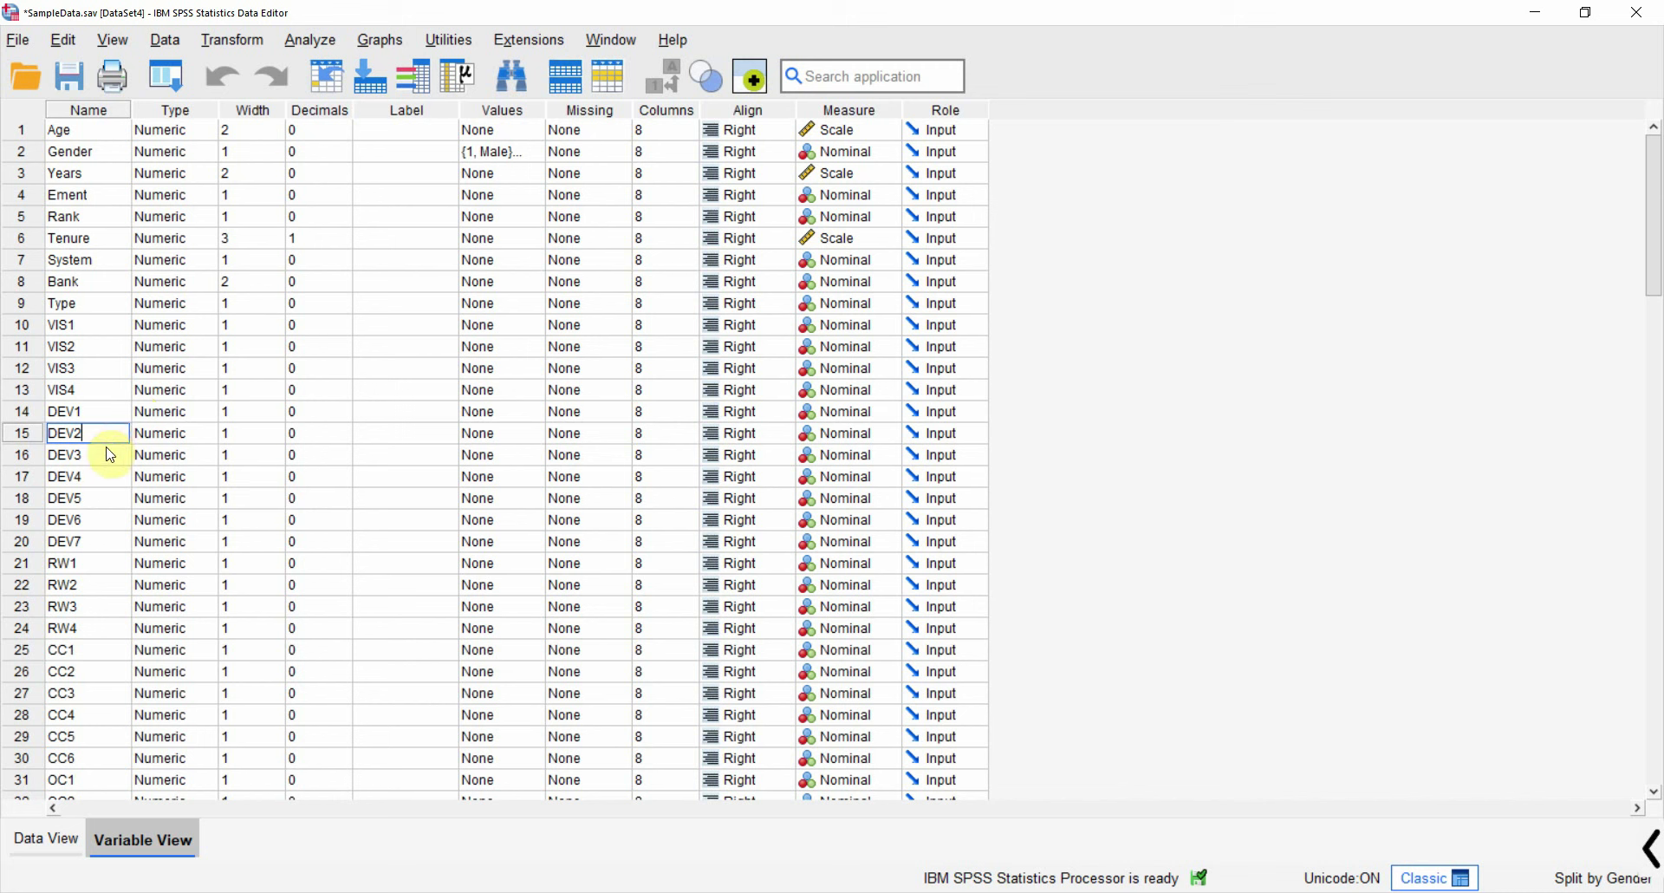
{"action": "double_click", "coordinate": [105, 430]}
{"action": "left_click", "coordinate": [94, 446]}
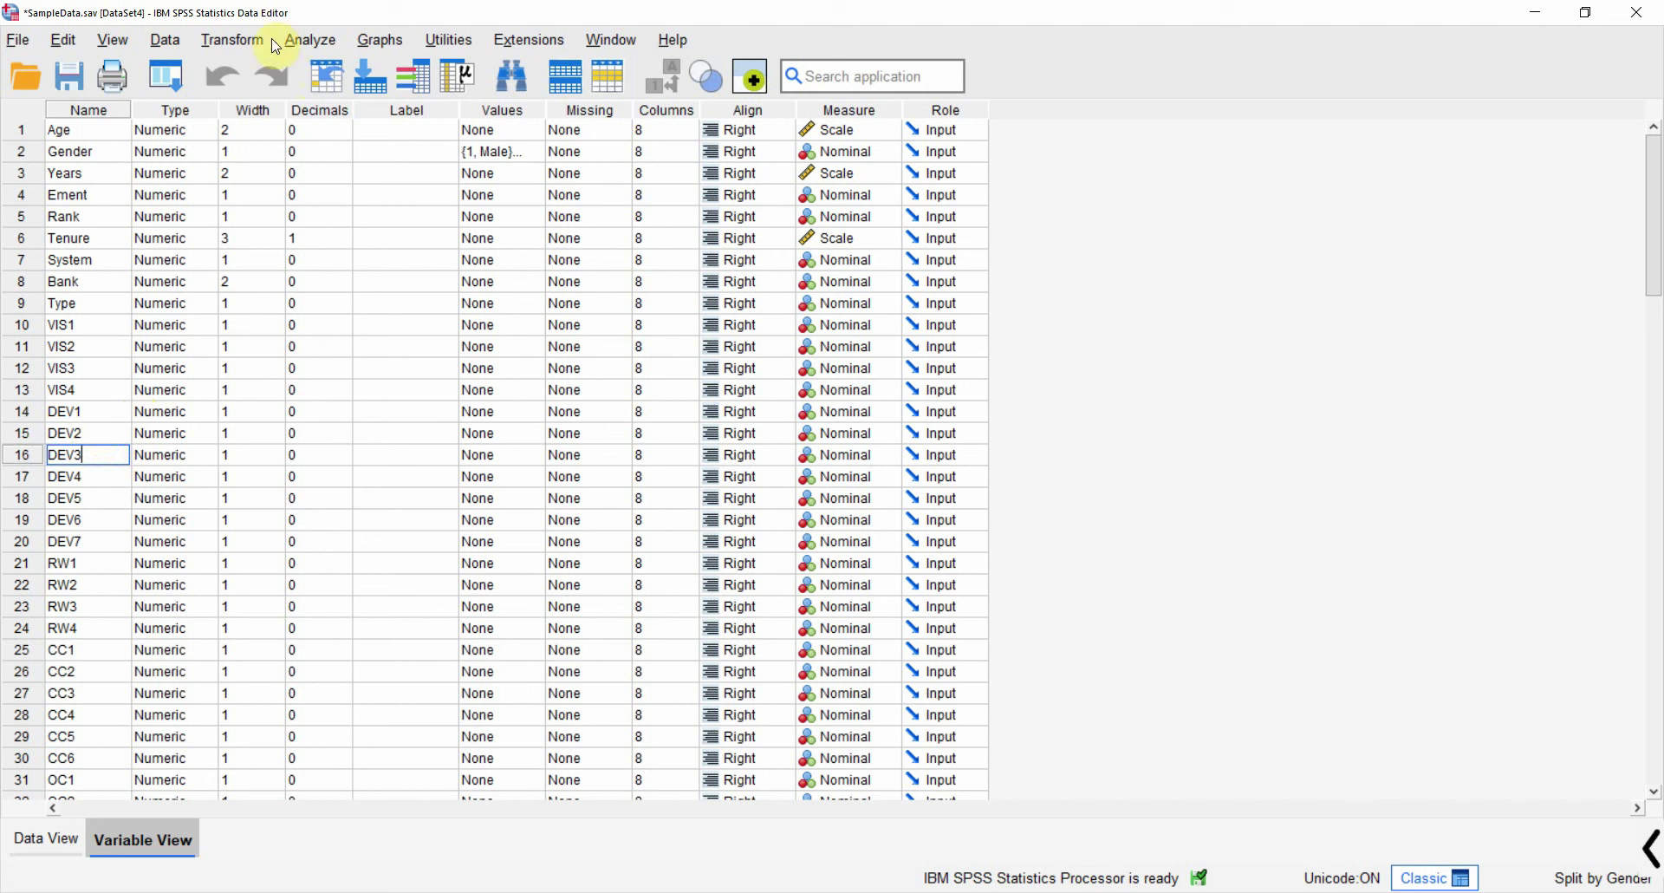
{"action": "mouse_move", "coordinate": [1652, 243]}
{"action": "left_mouse_down"}
{"action": "mouse_move", "coordinate": [1655, 438]}
{"action": "mouse_move", "coordinate": [1655, 223]}
{"action": "left_mouse_up"}
{"action": "left_click", "coordinate": [238, 43]}
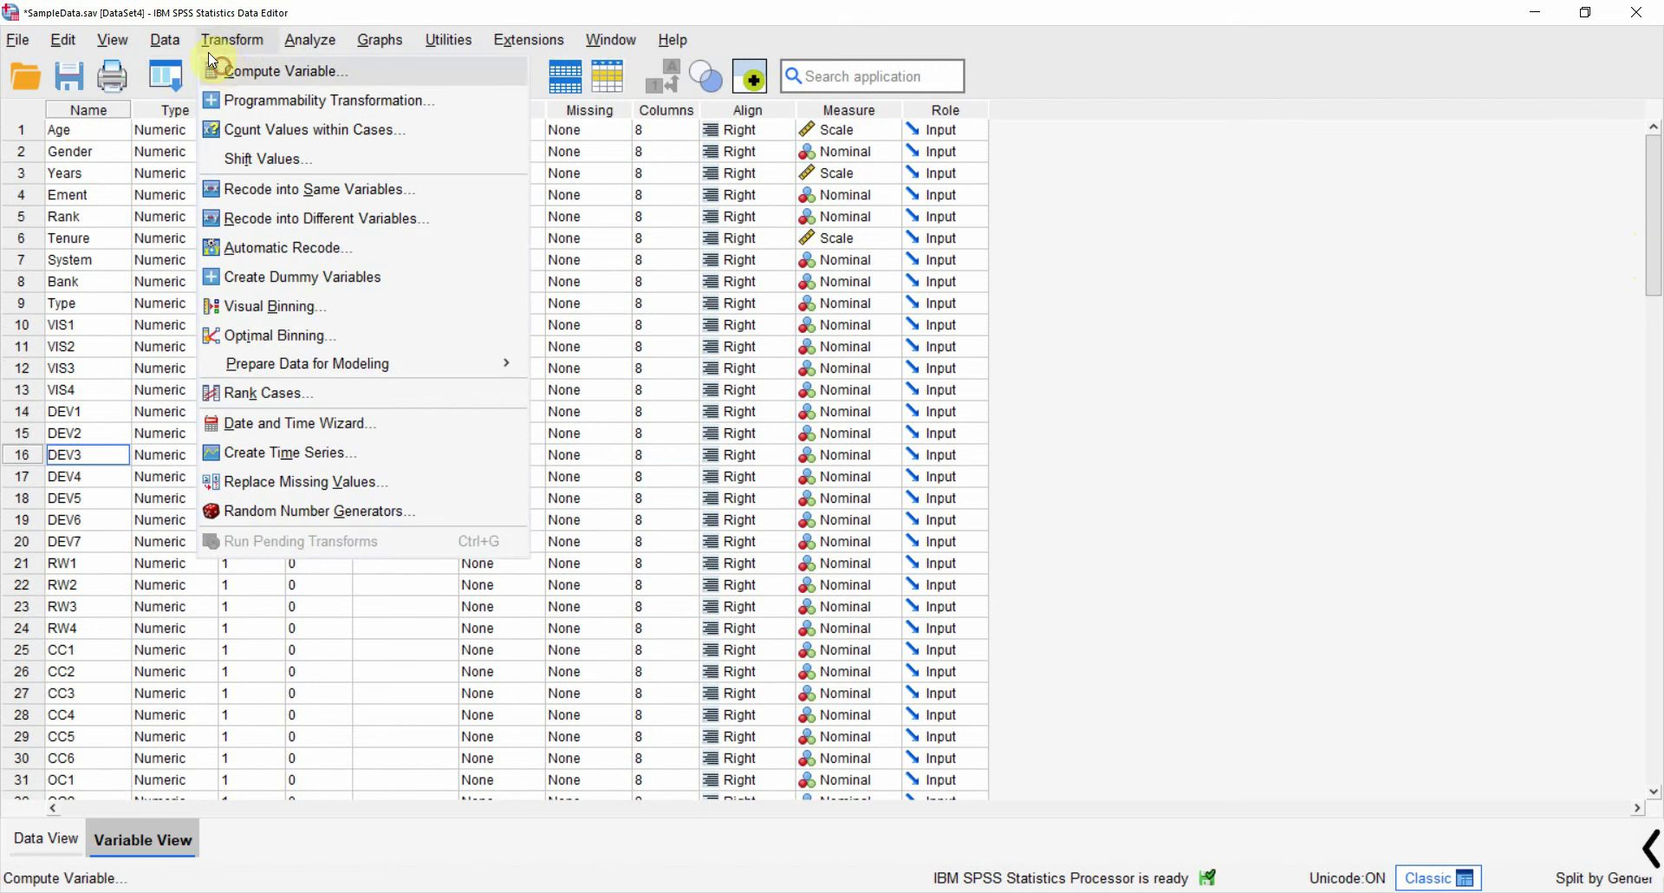
{"action": "left_click", "coordinate": [216, 69]}
{"action": "type", "text": "CCC"}
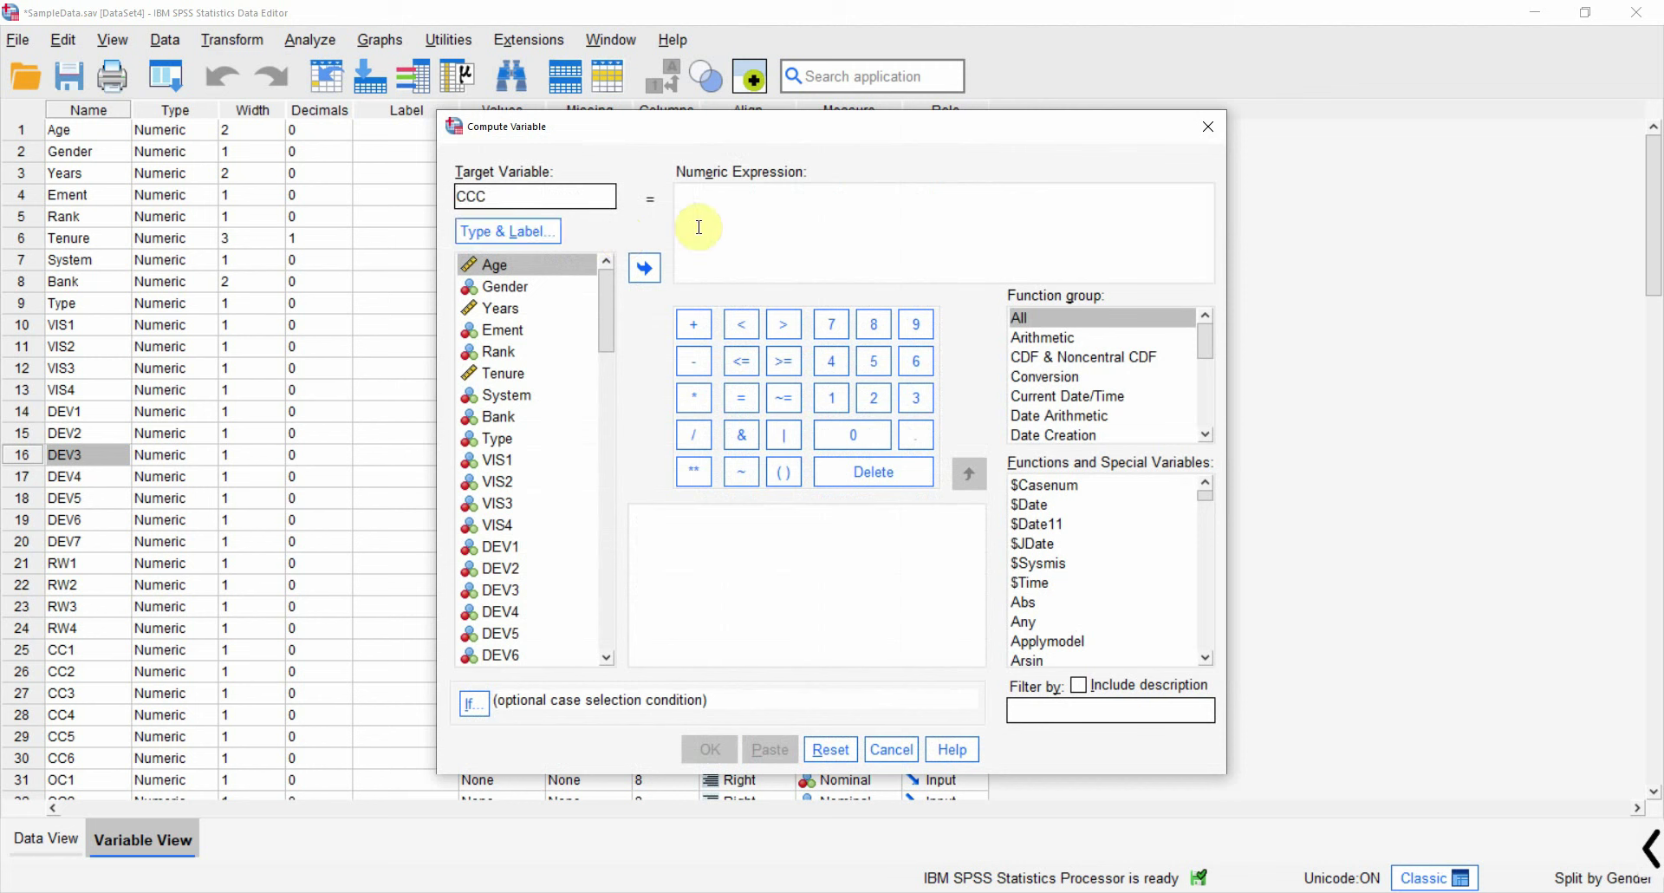
{"action": "left_click", "coordinate": [737, 207]}
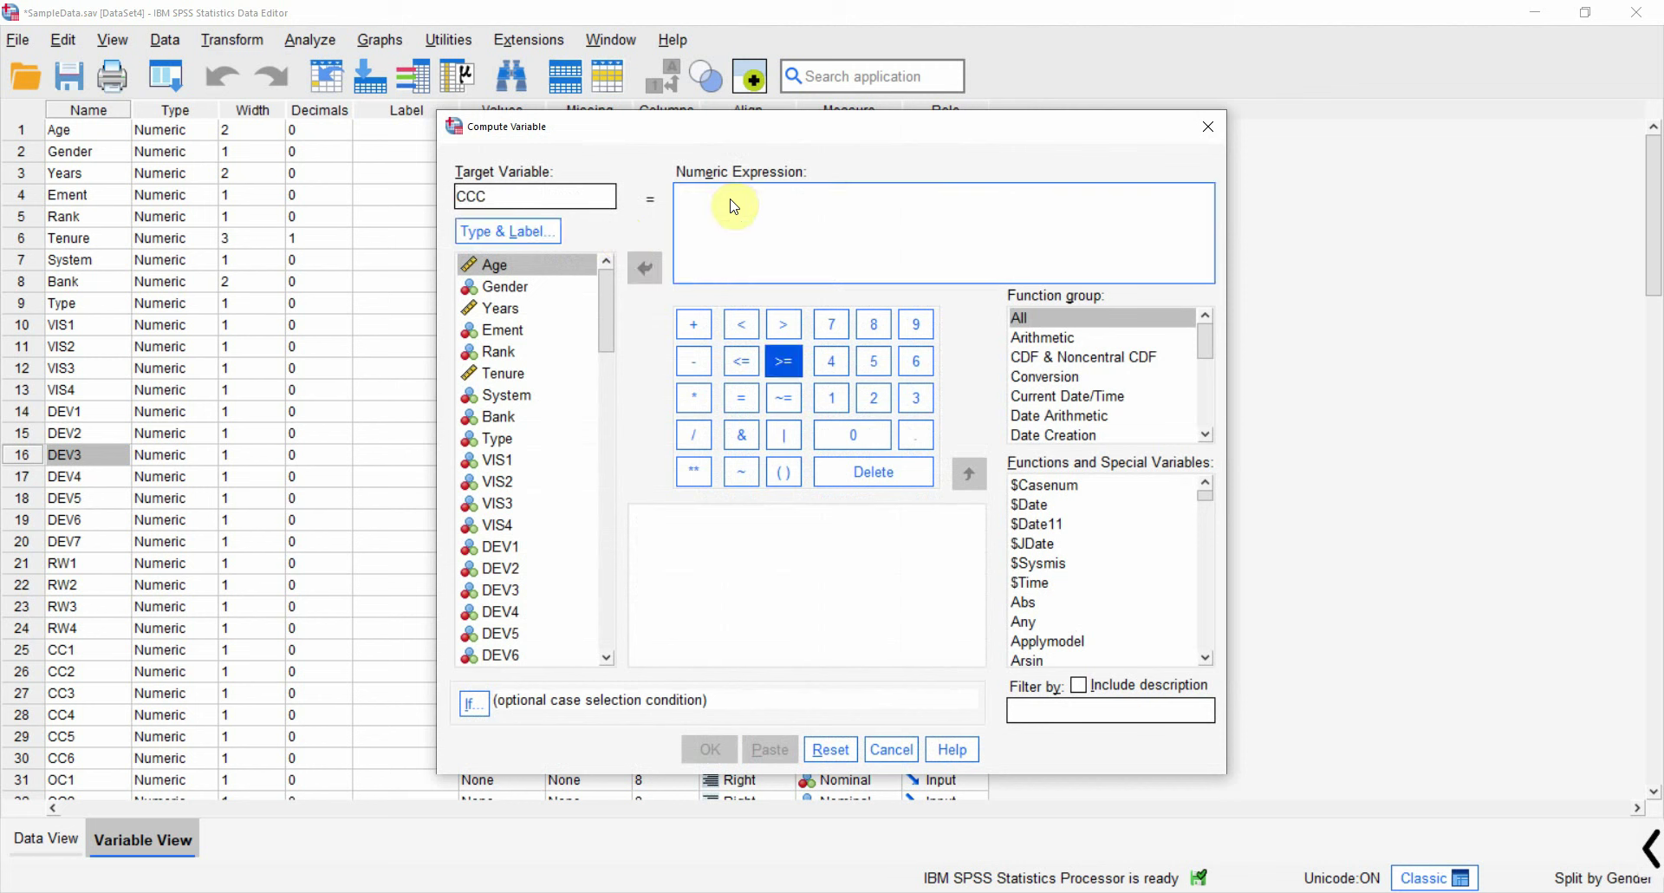
{"action": "left_click", "coordinate": [891, 748]}
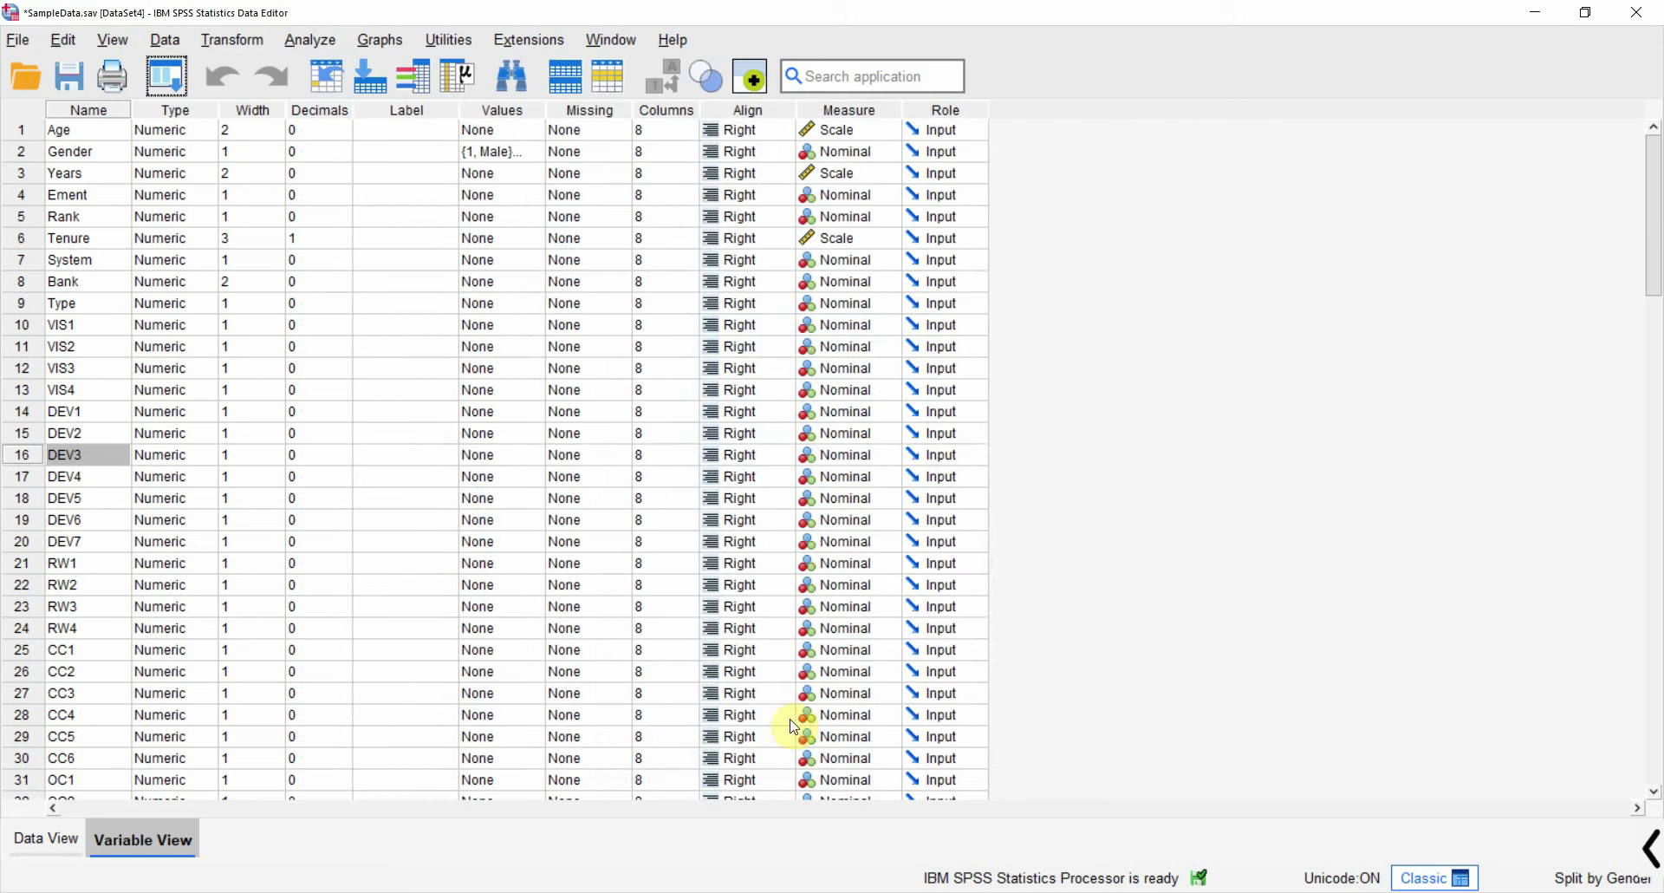
Step: Run the Descriptives procedure on the composite variables CC and RA
{"action": "left_click", "coordinate": [326, 40]}
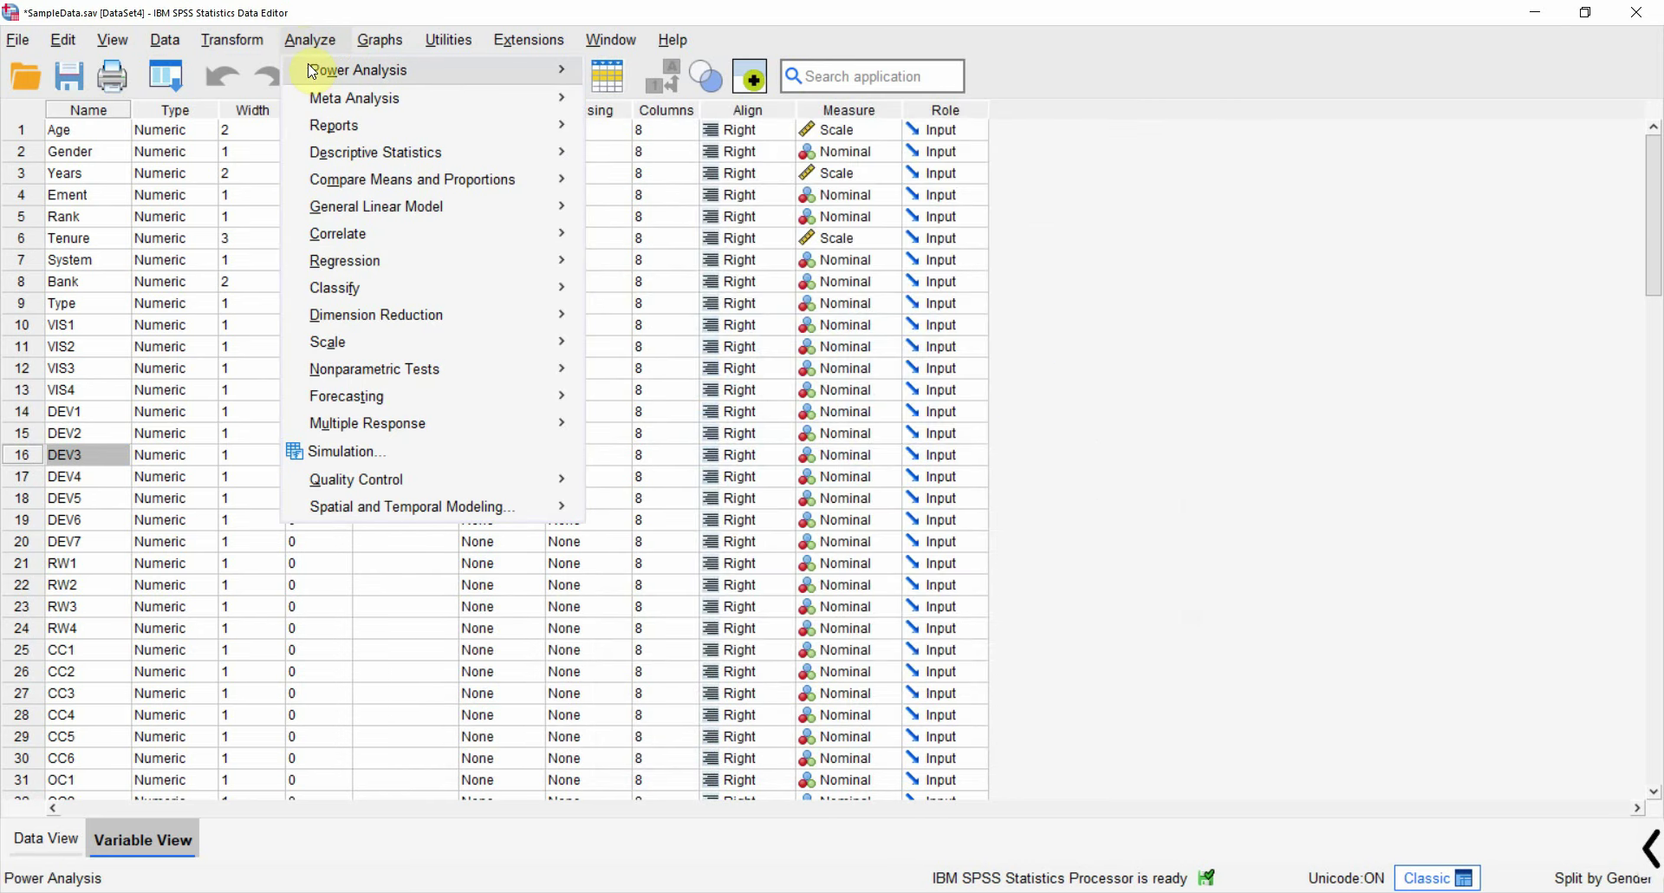
{"action": "mouse_move", "coordinate": [438, 148]}
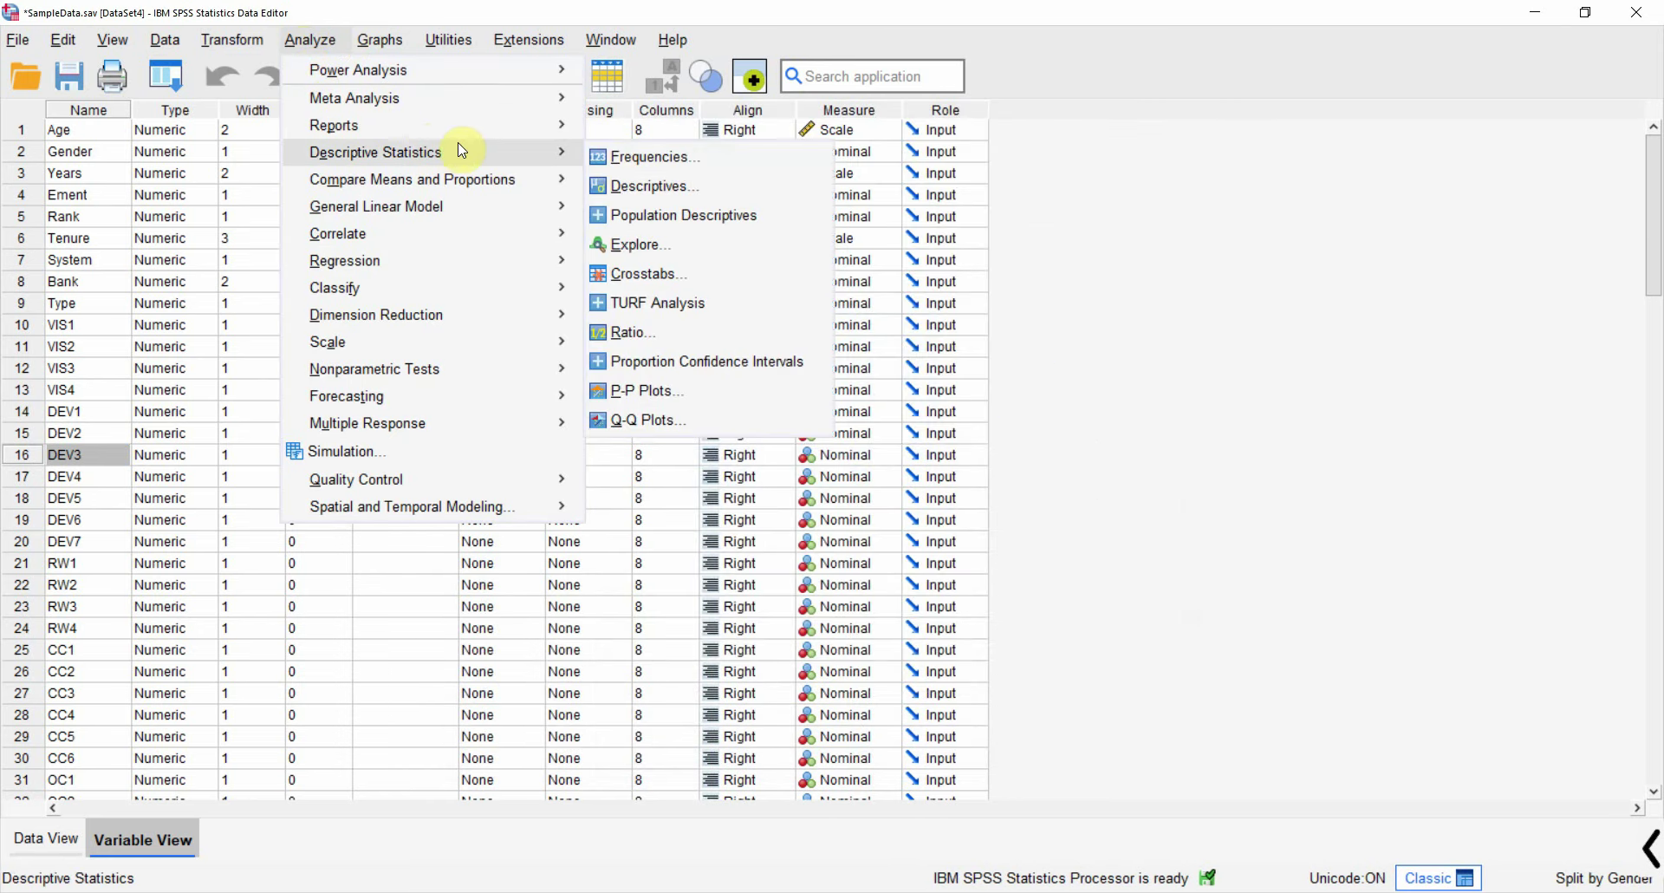
{"action": "left_click", "coordinate": [637, 181]}
{"action": "scroll", "coordinate": [731, 372], "scroll_direction": "down", "scroll_amount": 10}
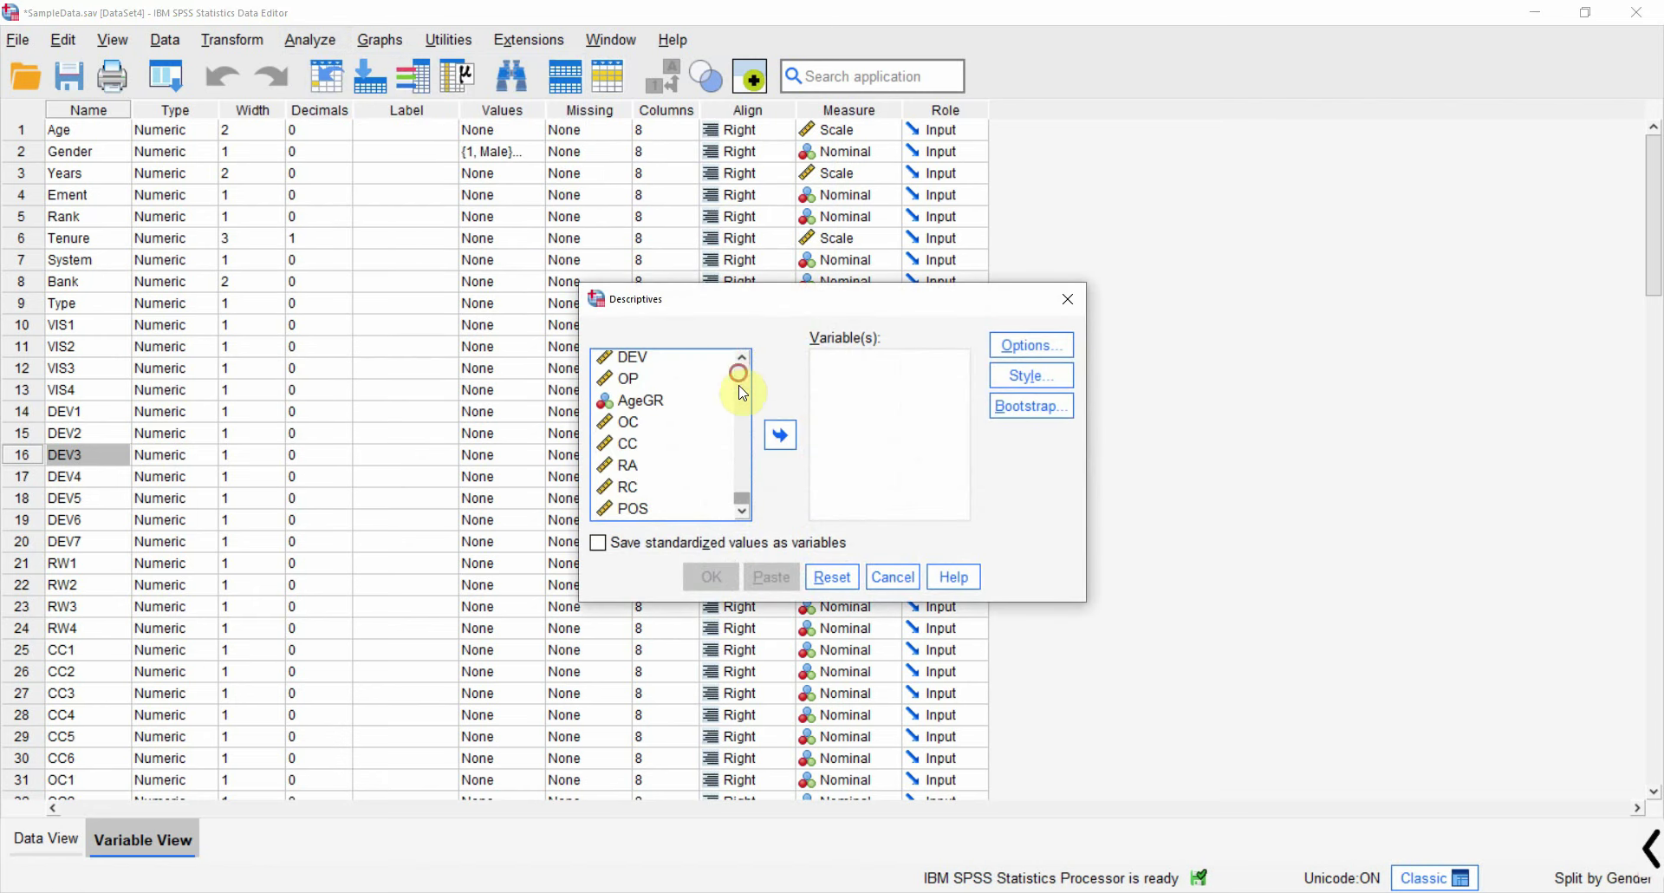
{"action": "left_click", "coordinate": [627, 443]}
{"action": "left_click", "coordinate": [780, 434]}
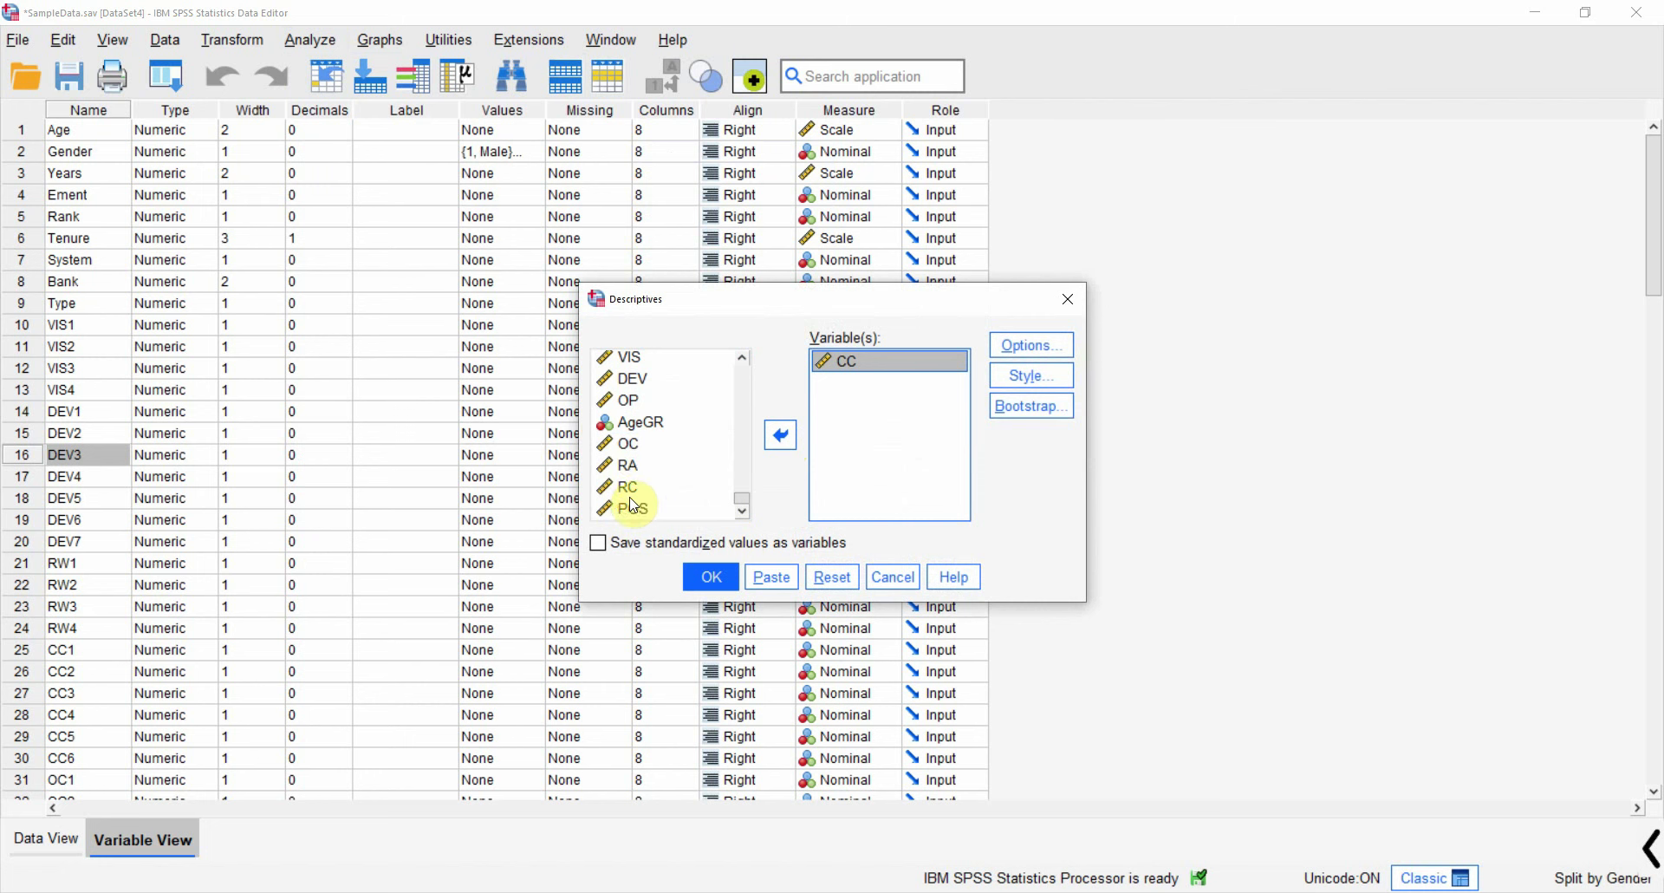
{"action": "left_click", "coordinate": [626, 466]}
{"action": "left_click", "coordinate": [782, 433]}
{"action": "left_click", "coordinate": [712, 576]}
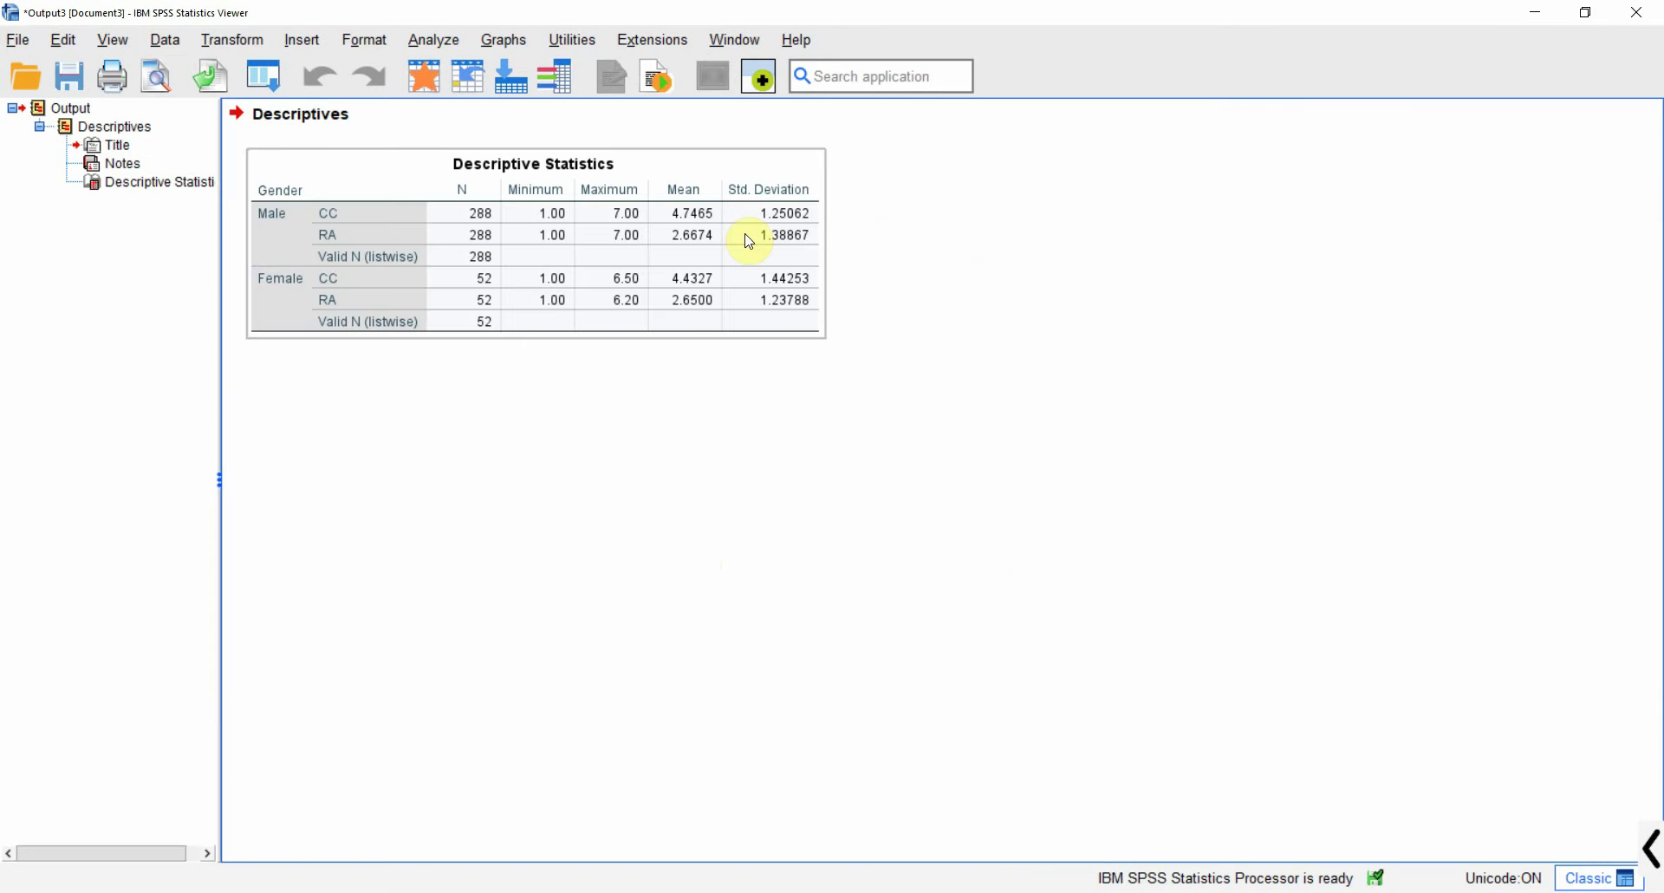
Step: Delete the gender-split Descriptives output and set Split File to analyze all cases without creating groups
{"action": "left_click", "coordinate": [460, 186]}
{"action": "key", "text": "Delete"}
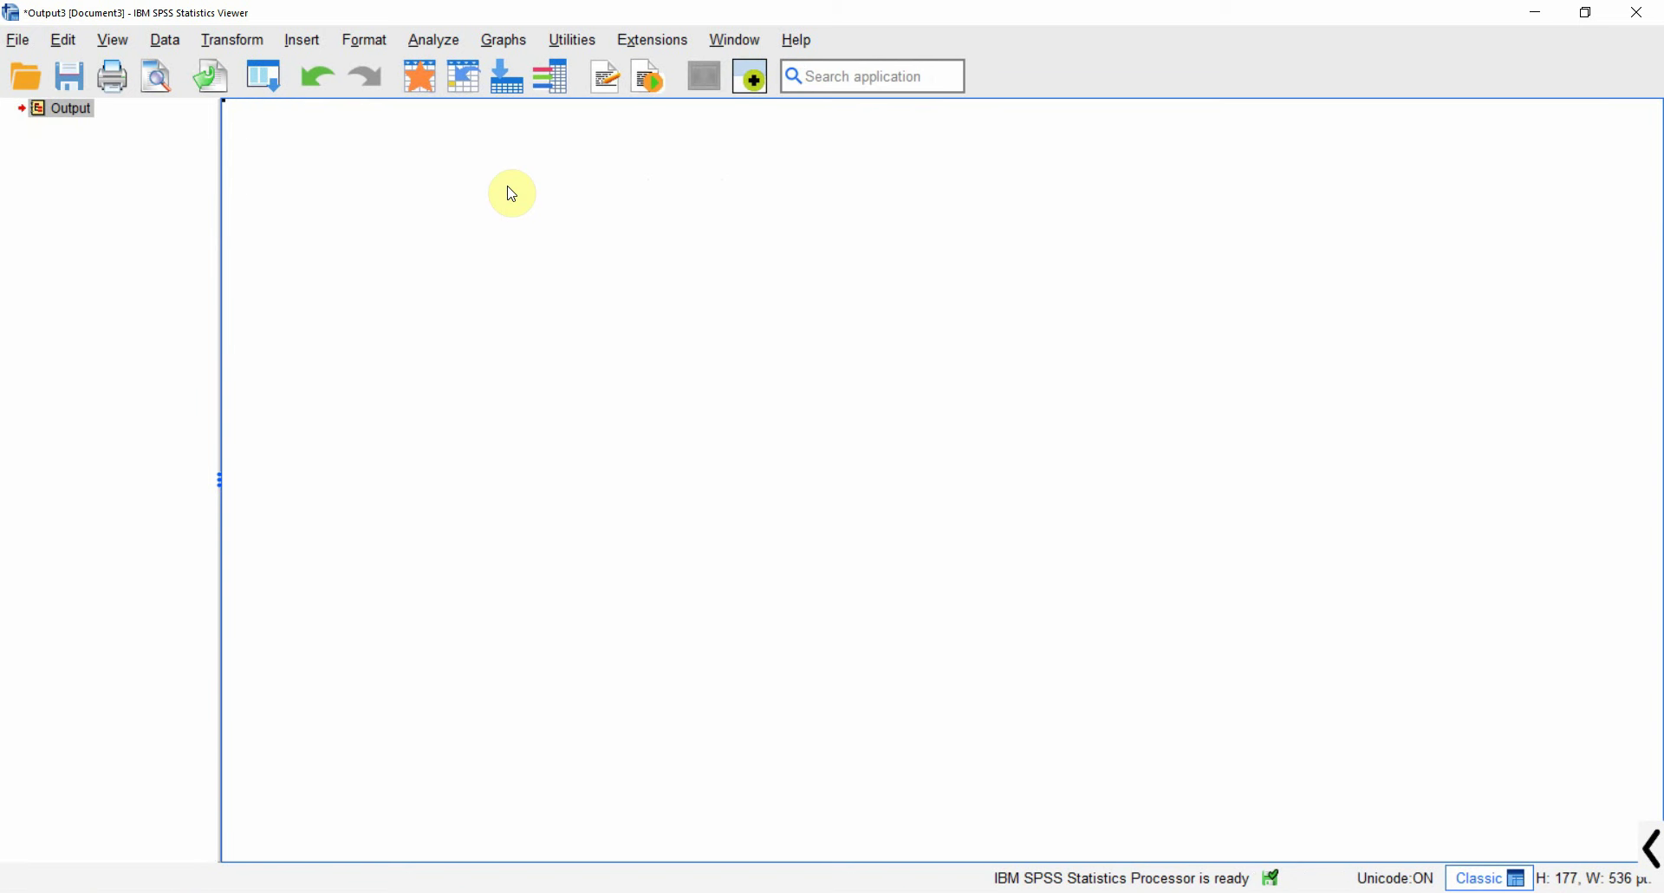
{"action": "left_click", "coordinate": [166, 40]}
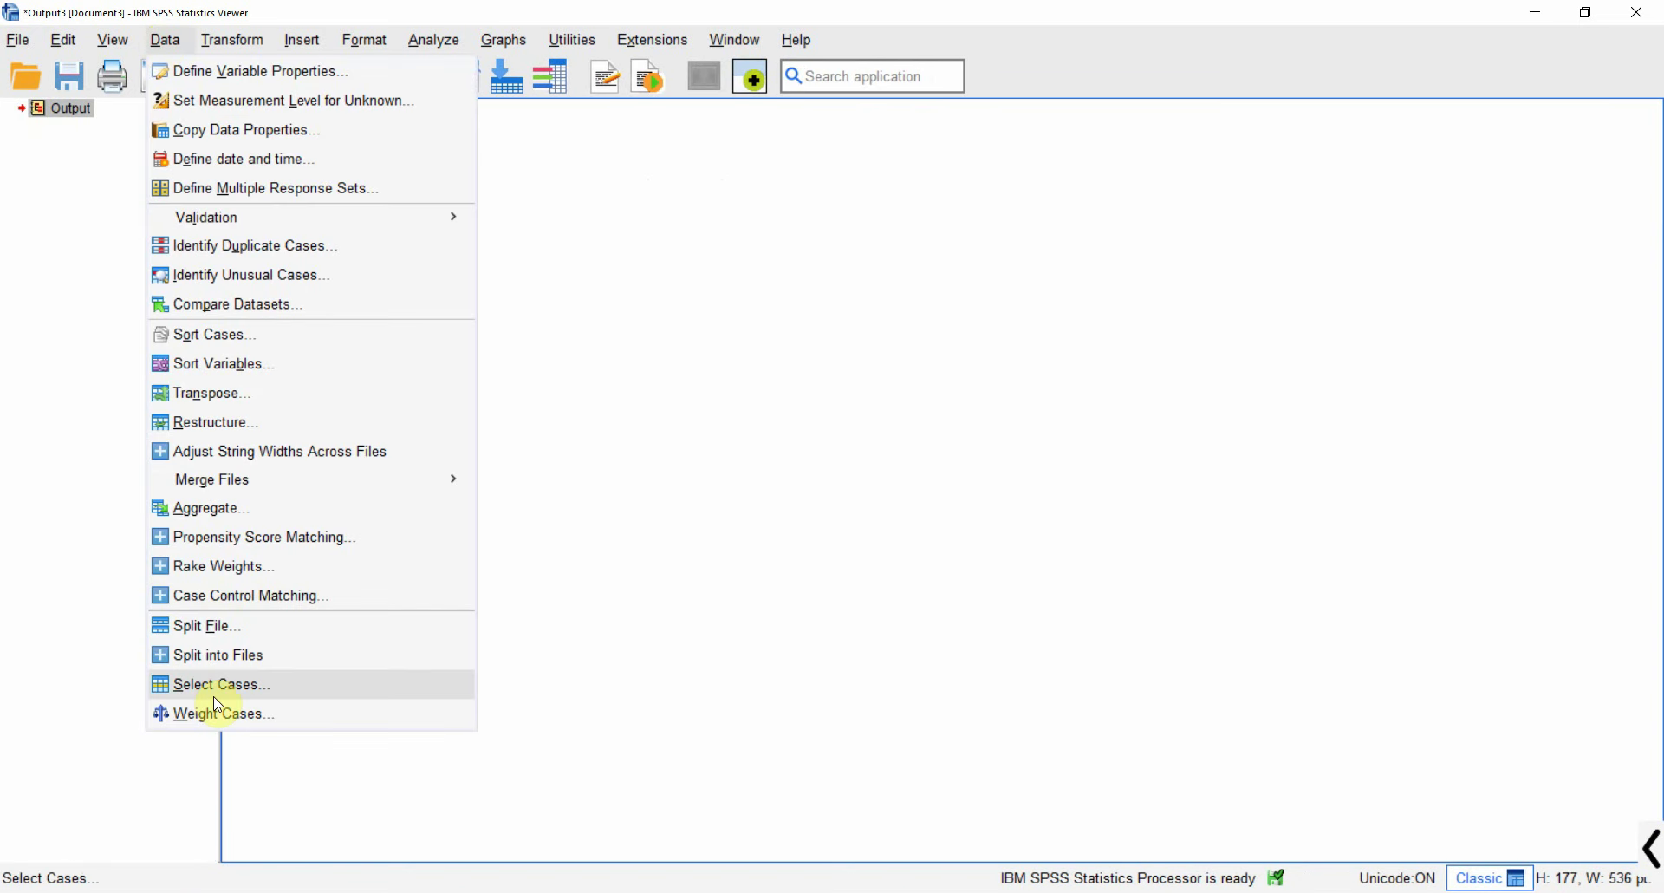
{"action": "left_click", "coordinate": [219, 640]}
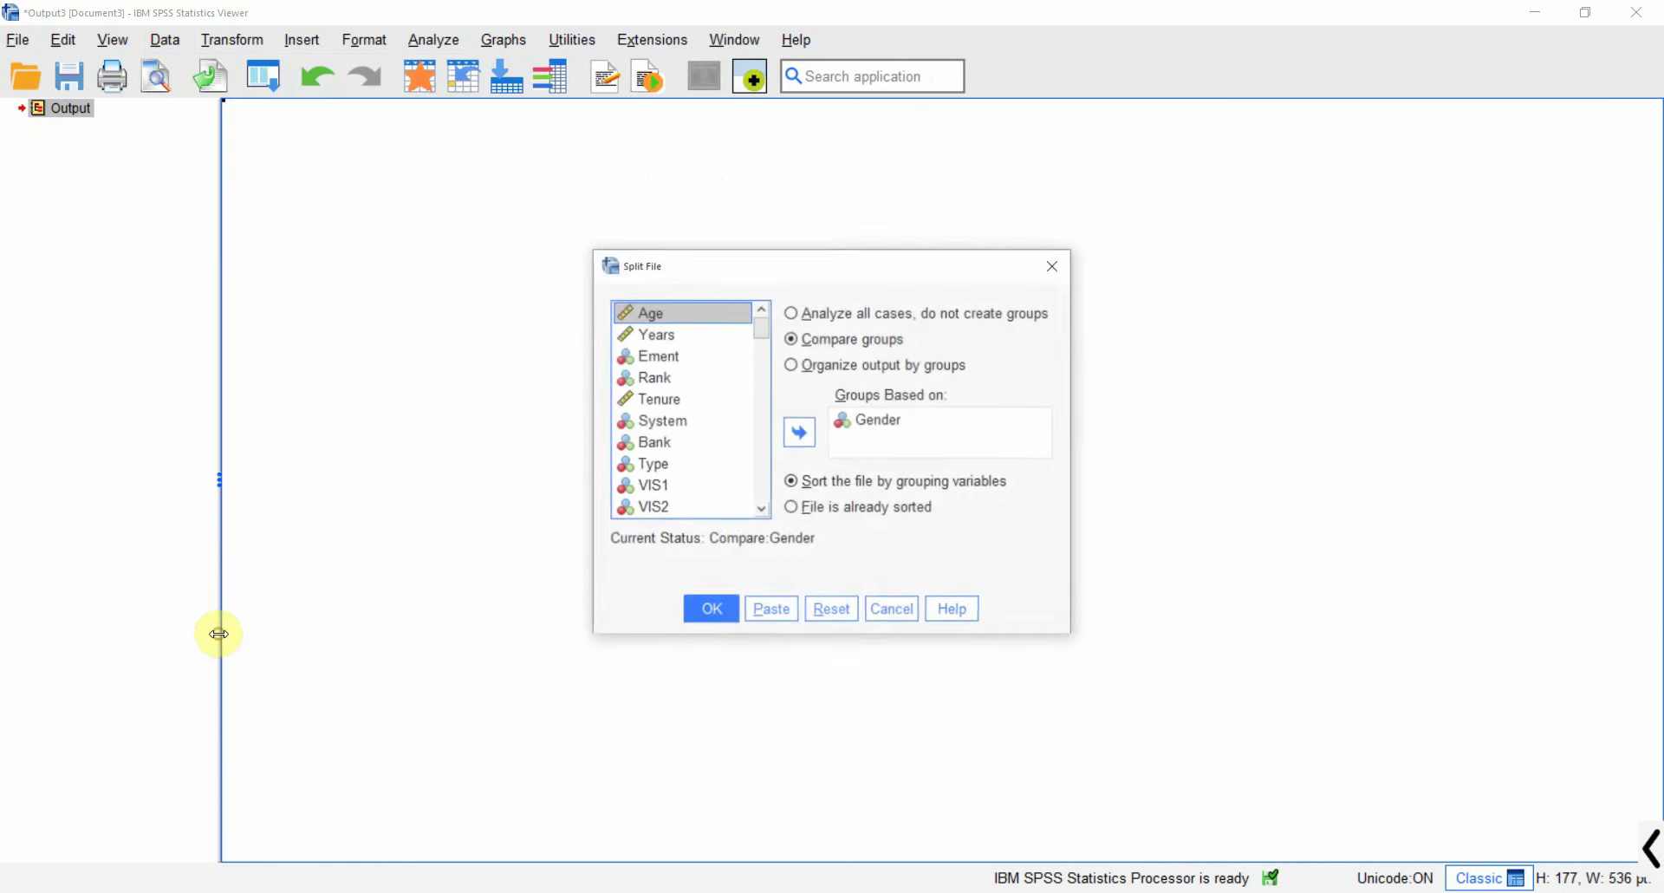
{"action": "left_click", "coordinate": [799, 314]}
{"action": "left_click", "coordinate": [710, 609]}
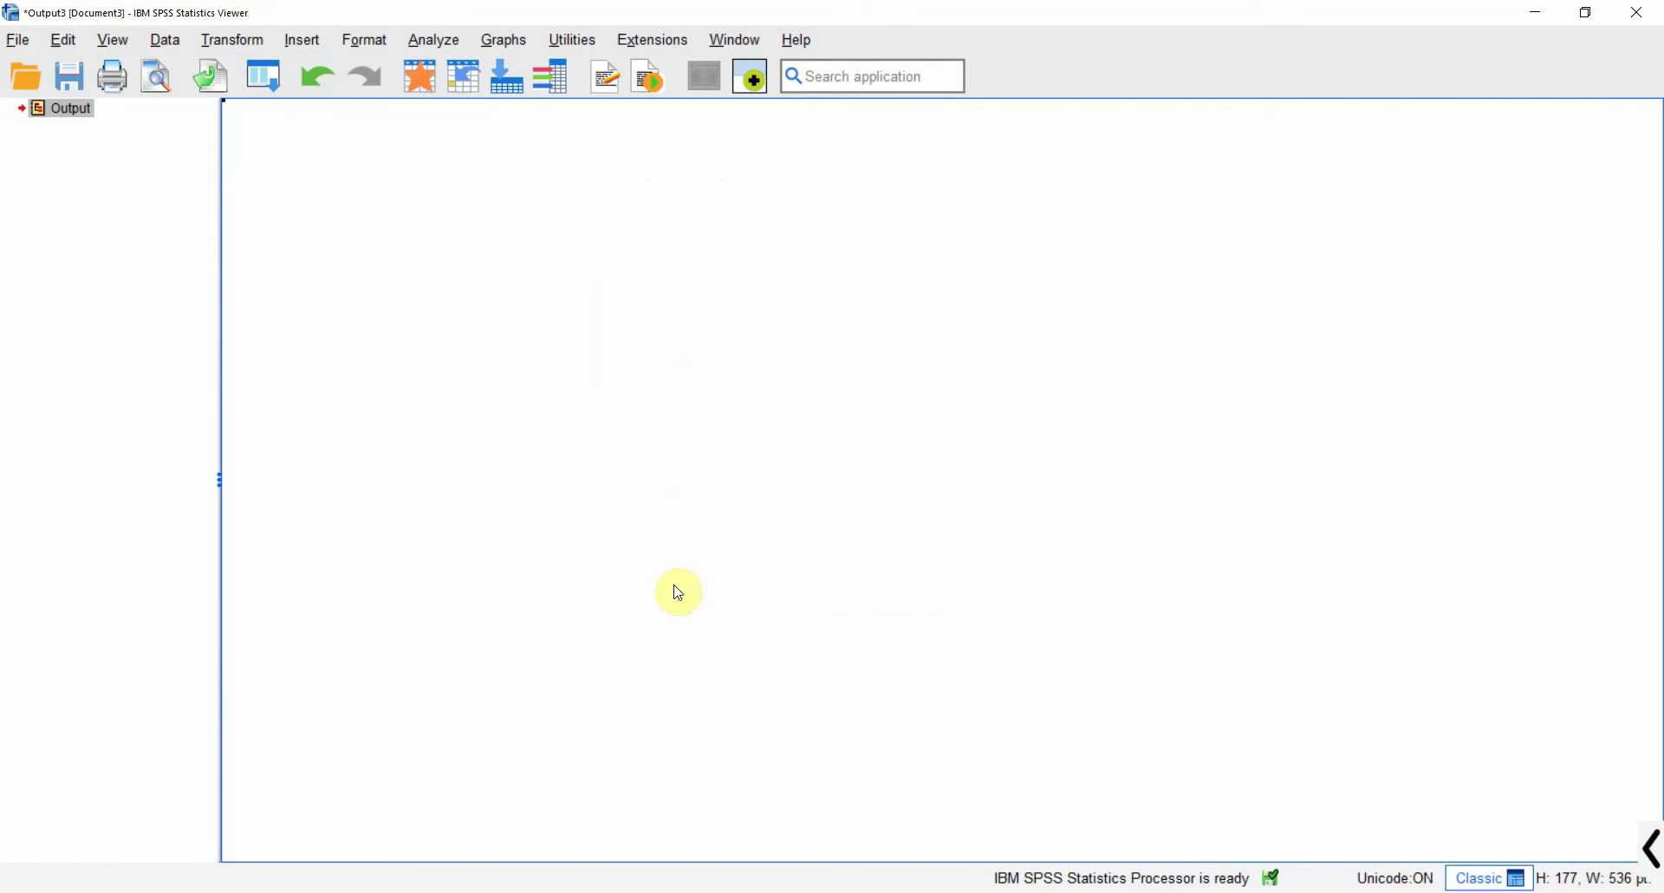
Step: Close the emptied output document and rerun Descriptives for CC and RA on the whole sample
{"action": "left_click", "coordinate": [1638, 12]}
{"action": "left_click", "coordinate": [828, 483]}
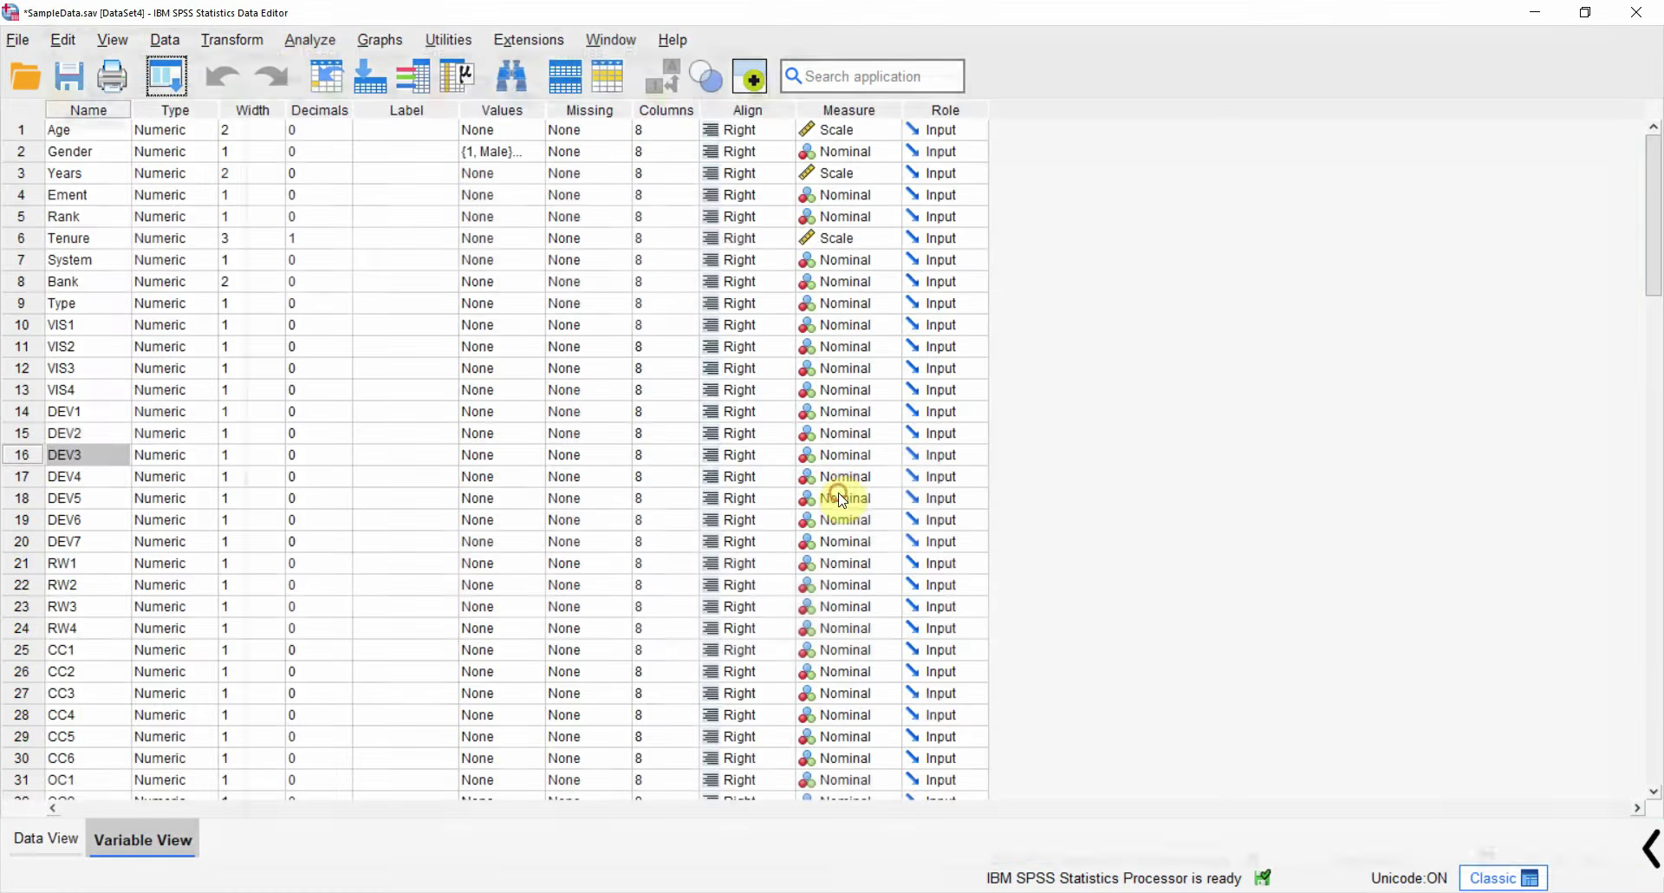
{"action": "left_click", "coordinate": [311, 40]}
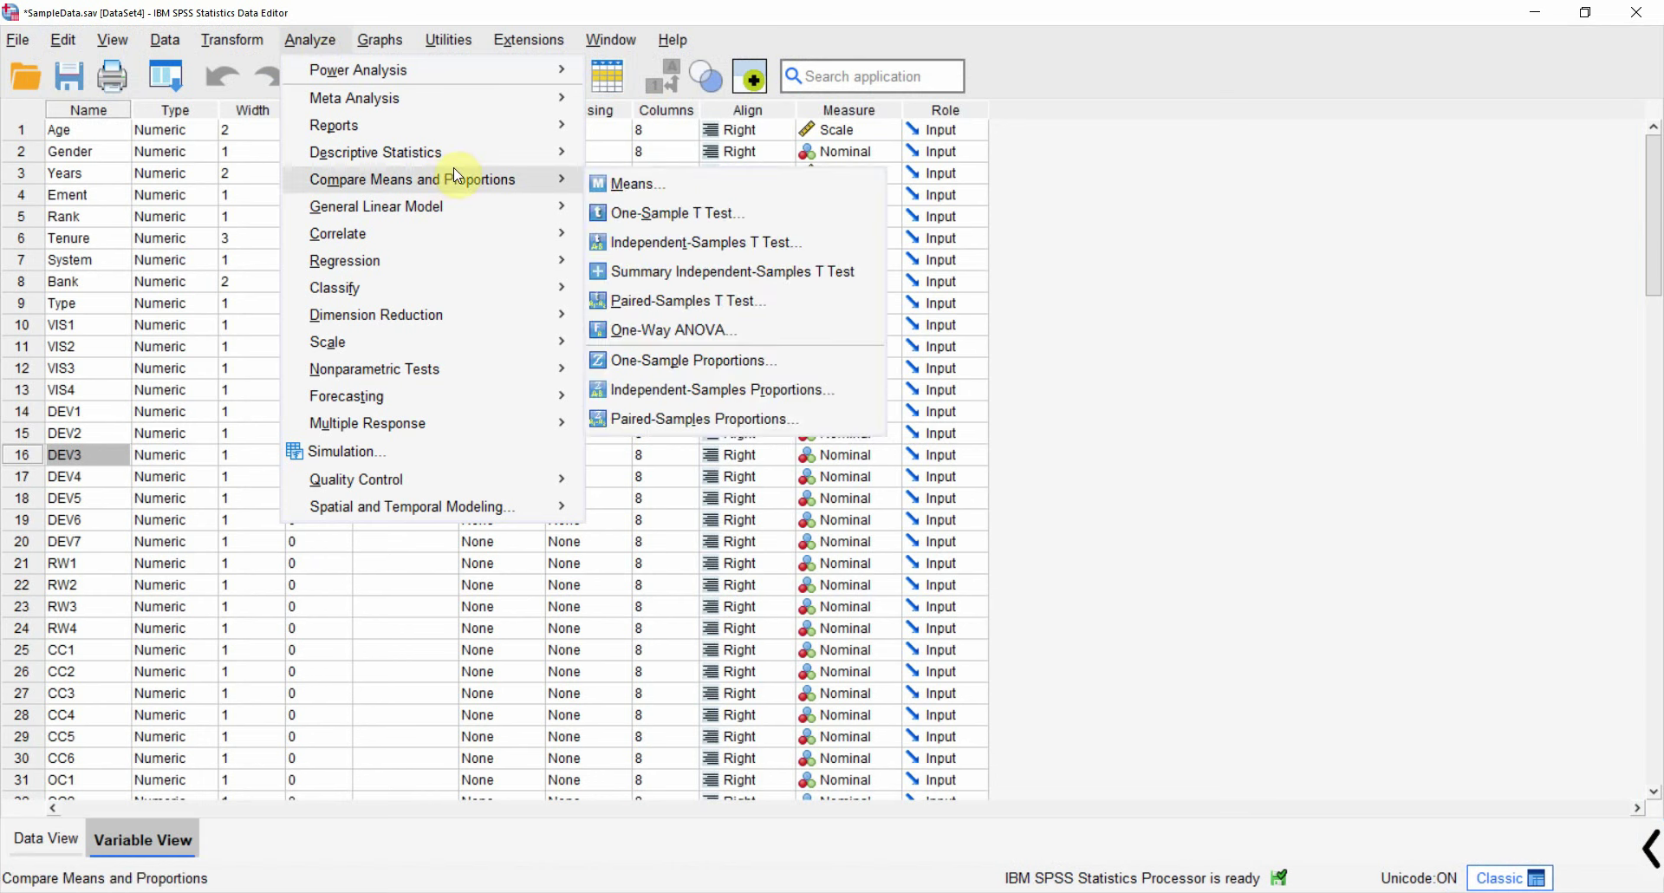
{"action": "mouse_move", "coordinate": [489, 160]}
{"action": "left_click", "coordinate": [648, 185]}
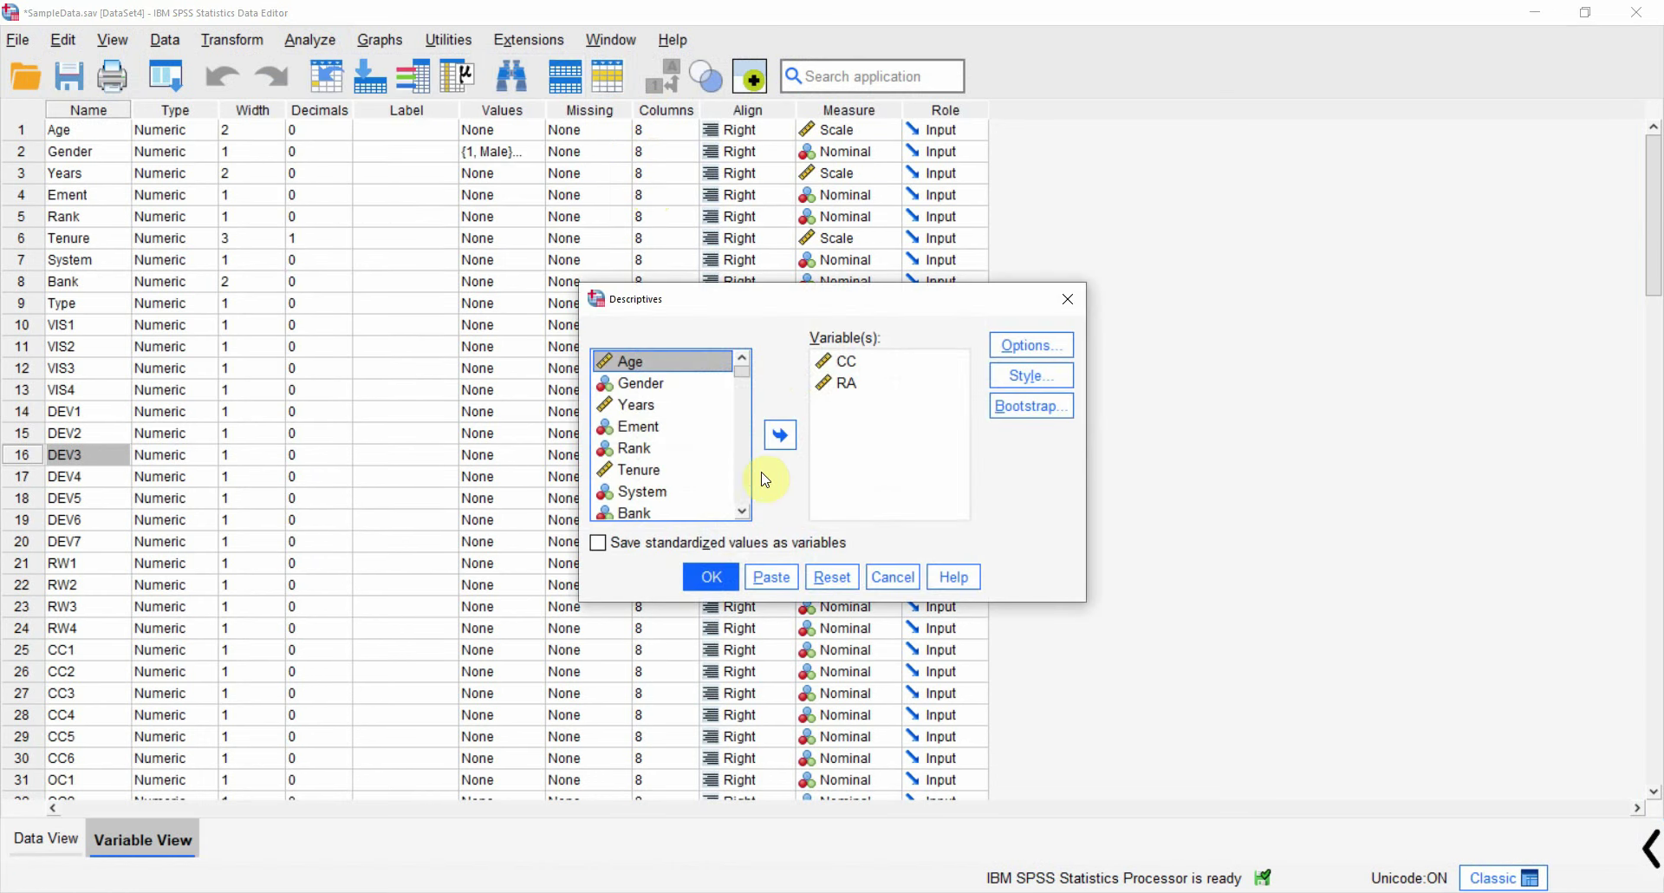
{"action": "left_click", "coordinate": [713, 577]}
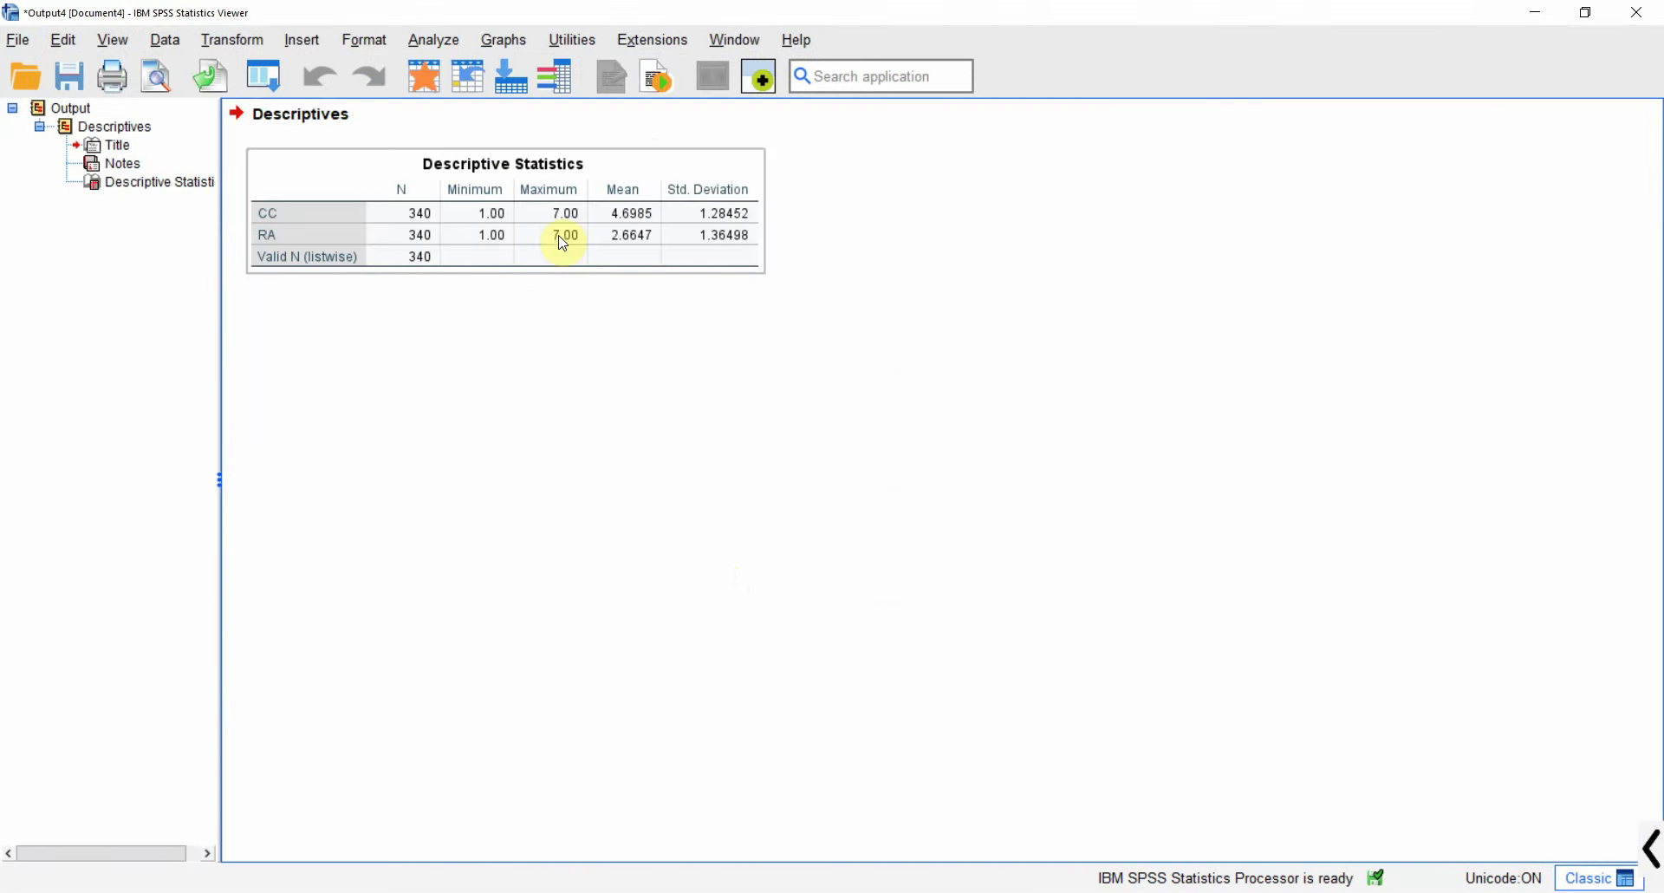
Step: Compute the mean-centred variable CCC as CC-4.6985, using CC's mean from the Descriptive Statistics table
{"action": "left_click", "coordinate": [232, 40]}
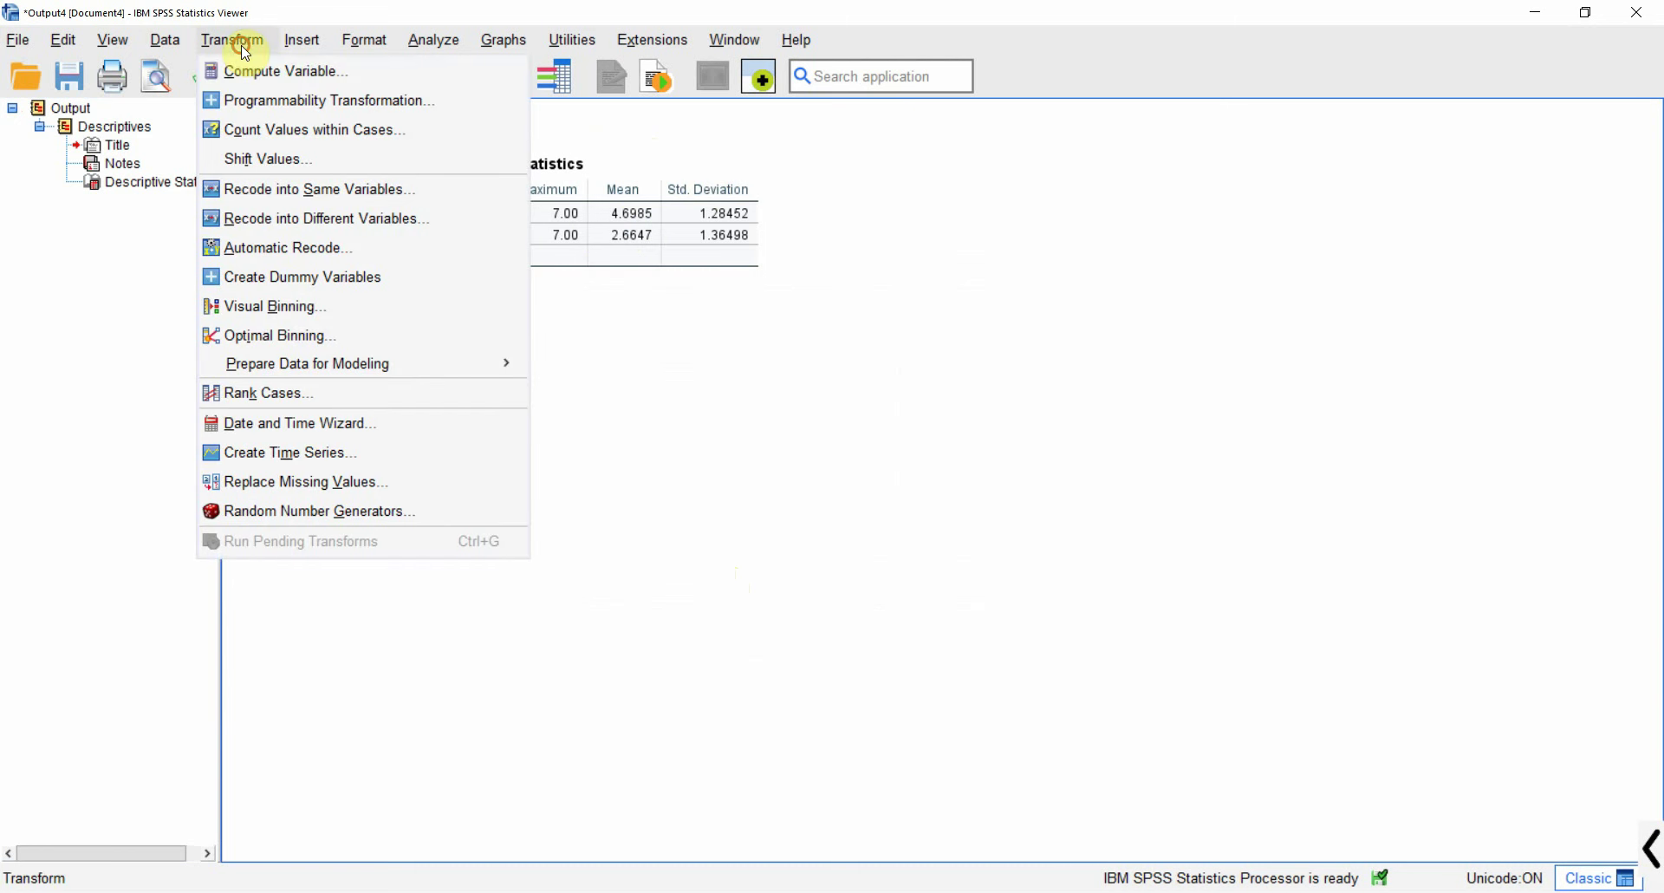
{"action": "left_click", "coordinate": [251, 70]}
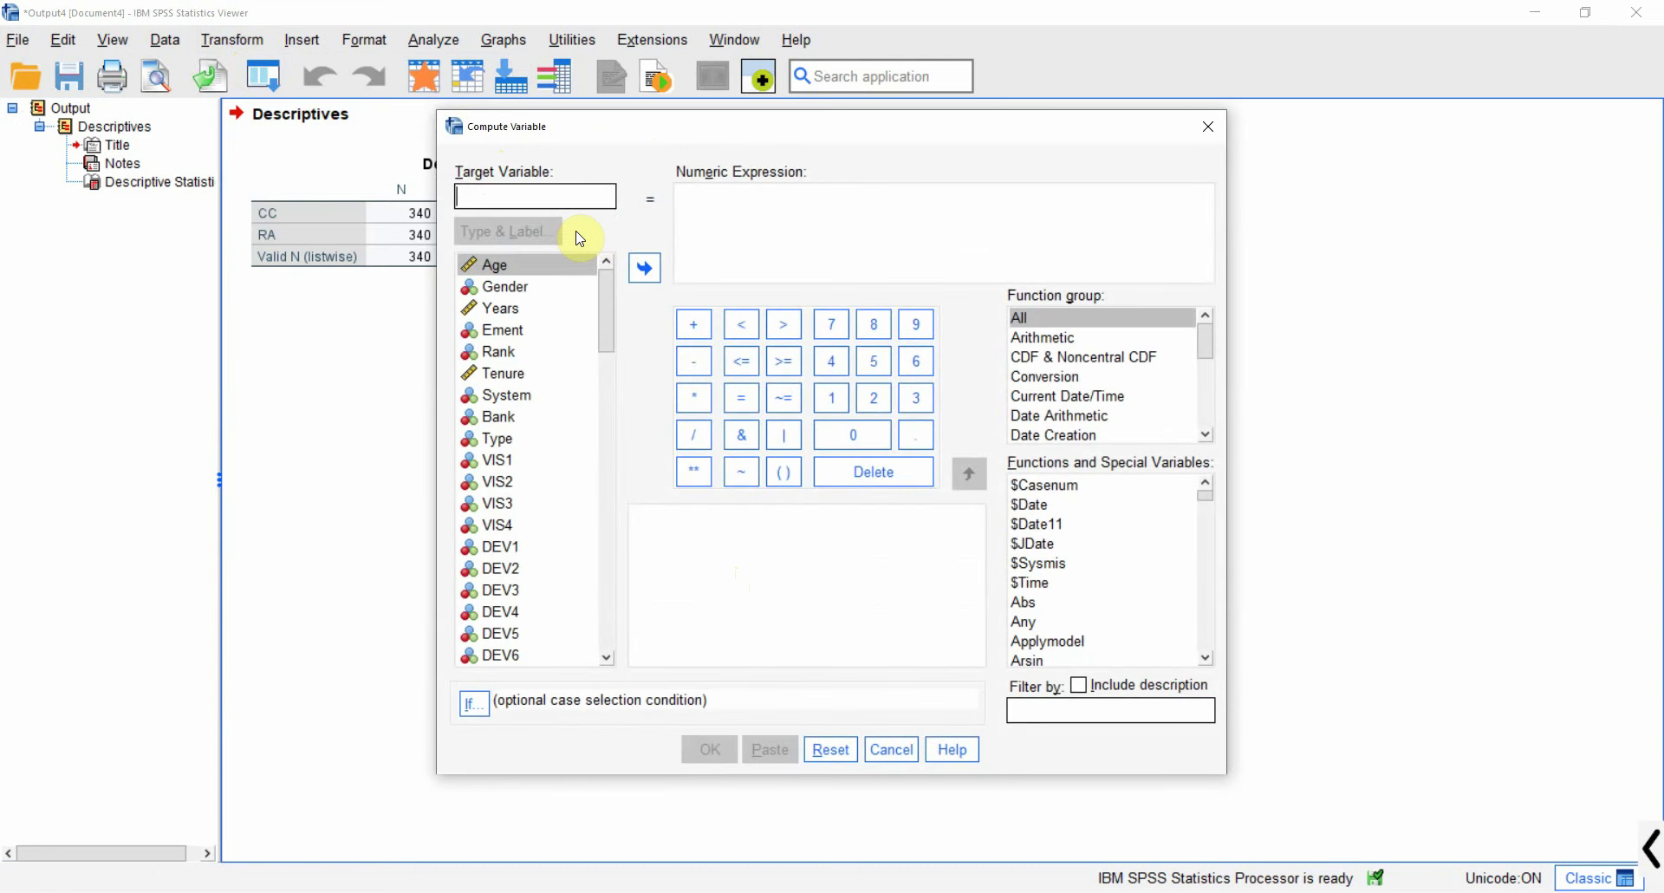
{"action": "type", "text": "CCC"}
{"action": "left_click", "coordinate": [784, 211]}
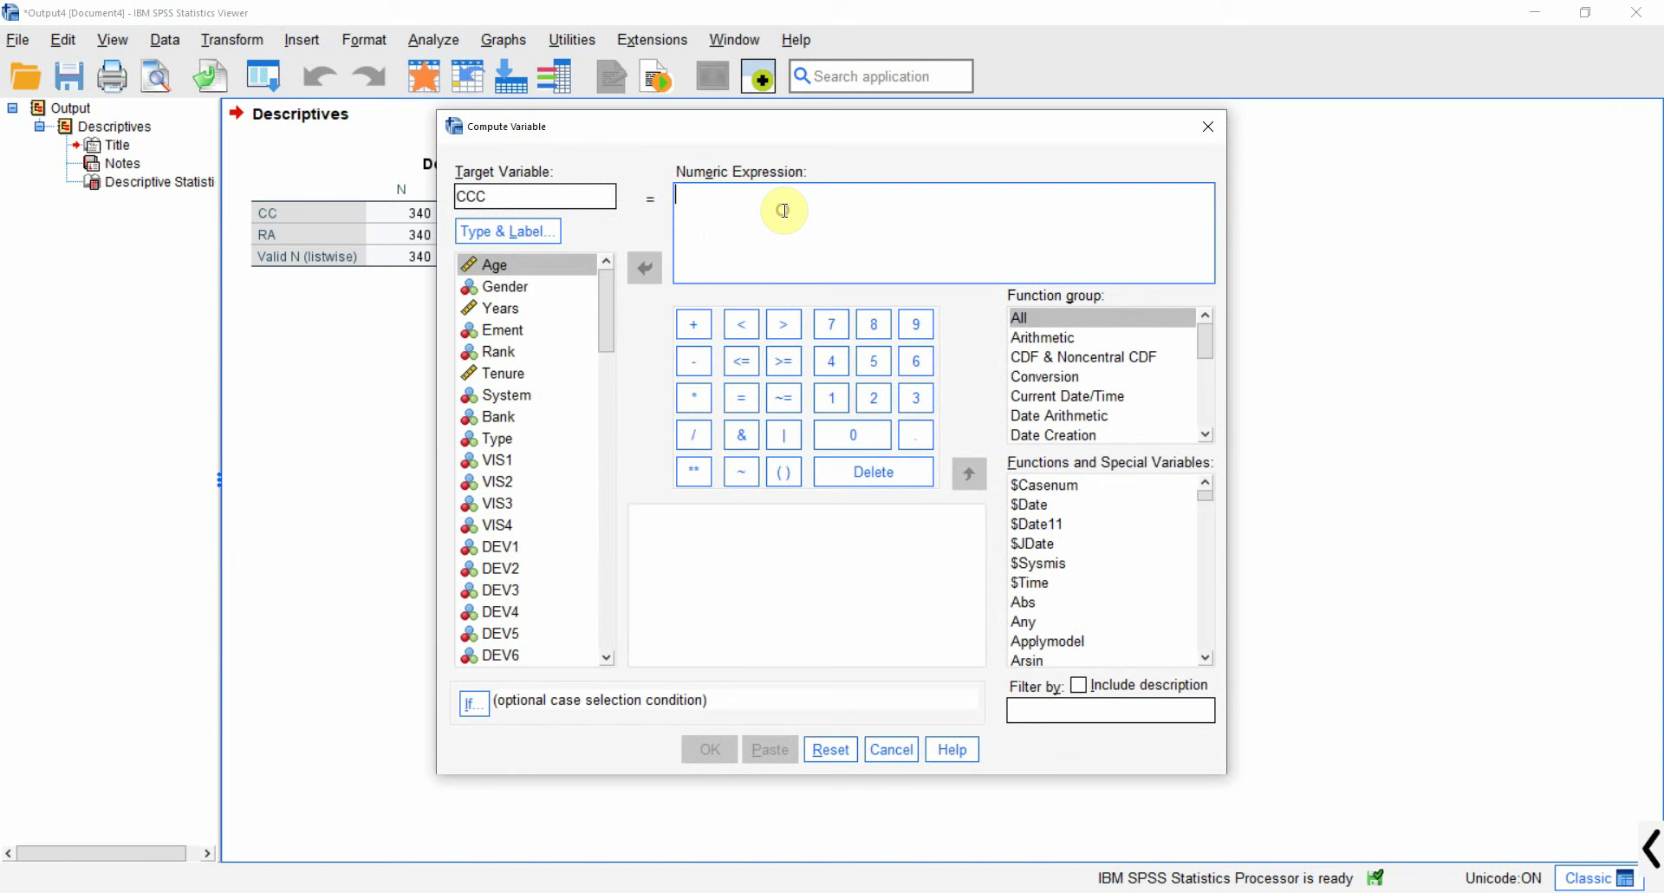
{"action": "type", "text": "CC"}
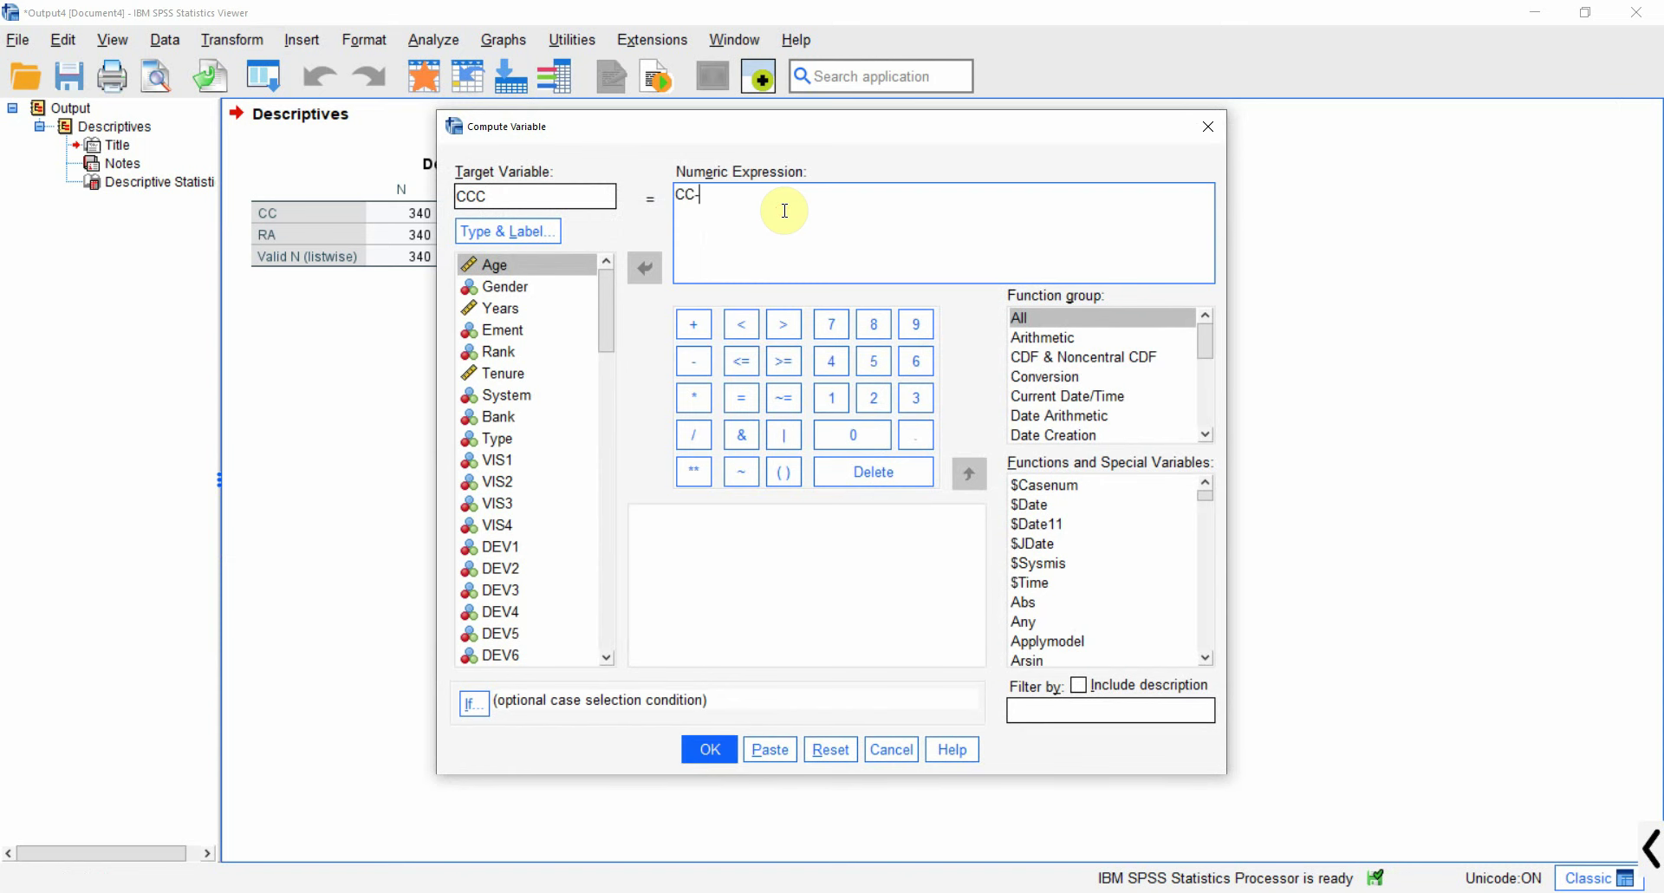
{"action": "type", "text": "-"}
{"action": "left_click_drag", "start_coordinate": [817, 130], "coordinate": [804, 303]}
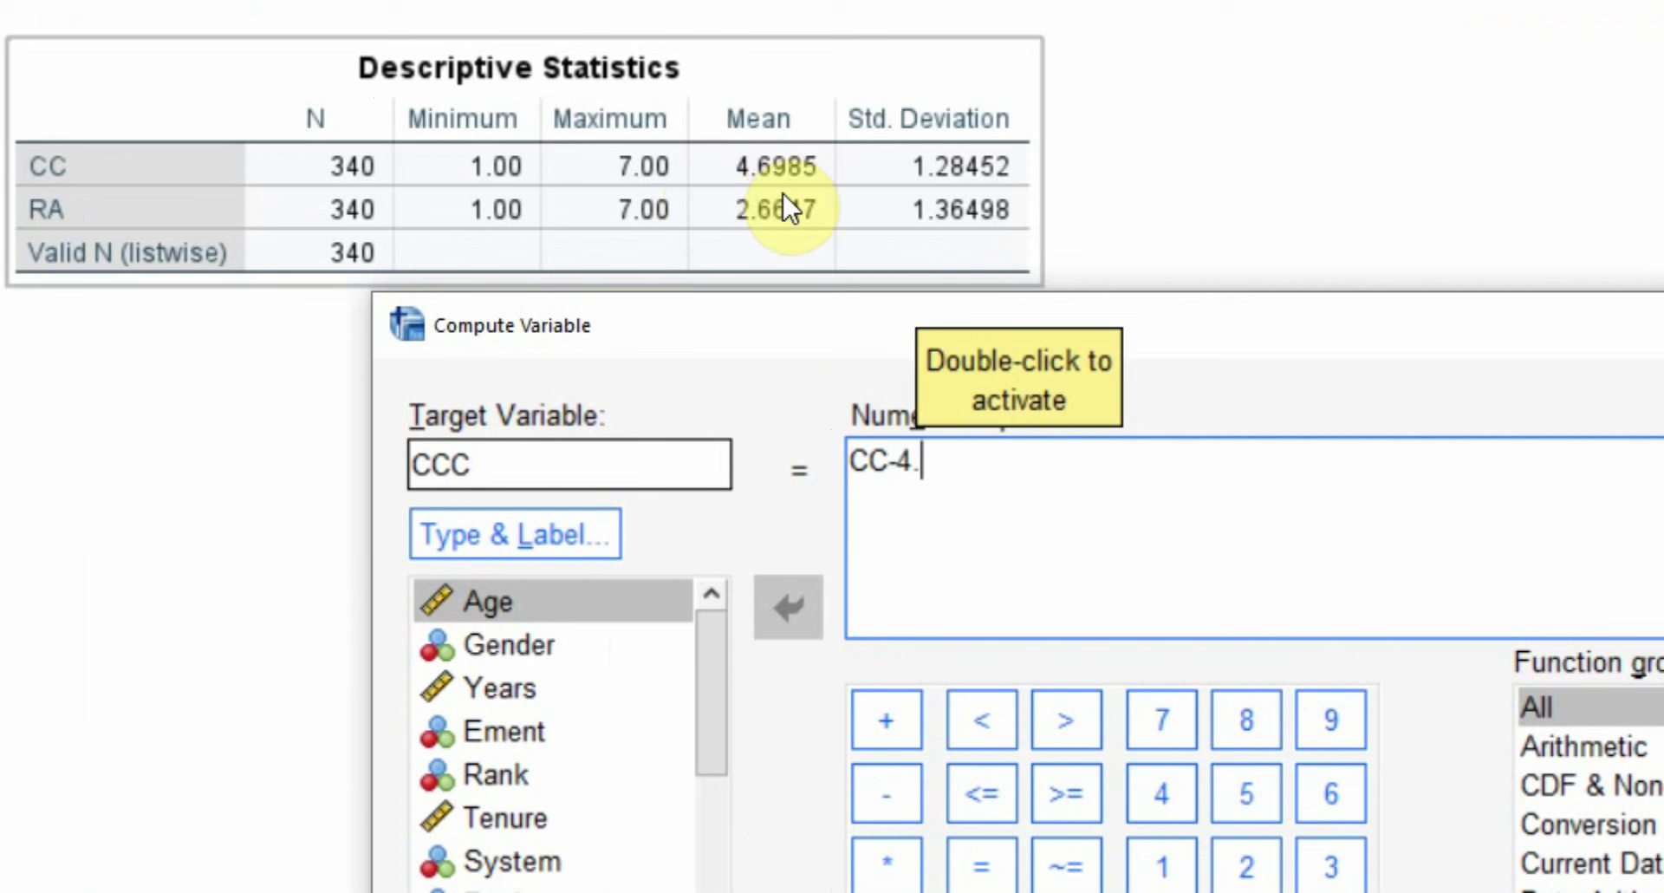
{"action": "type", "text": "4.6985"}
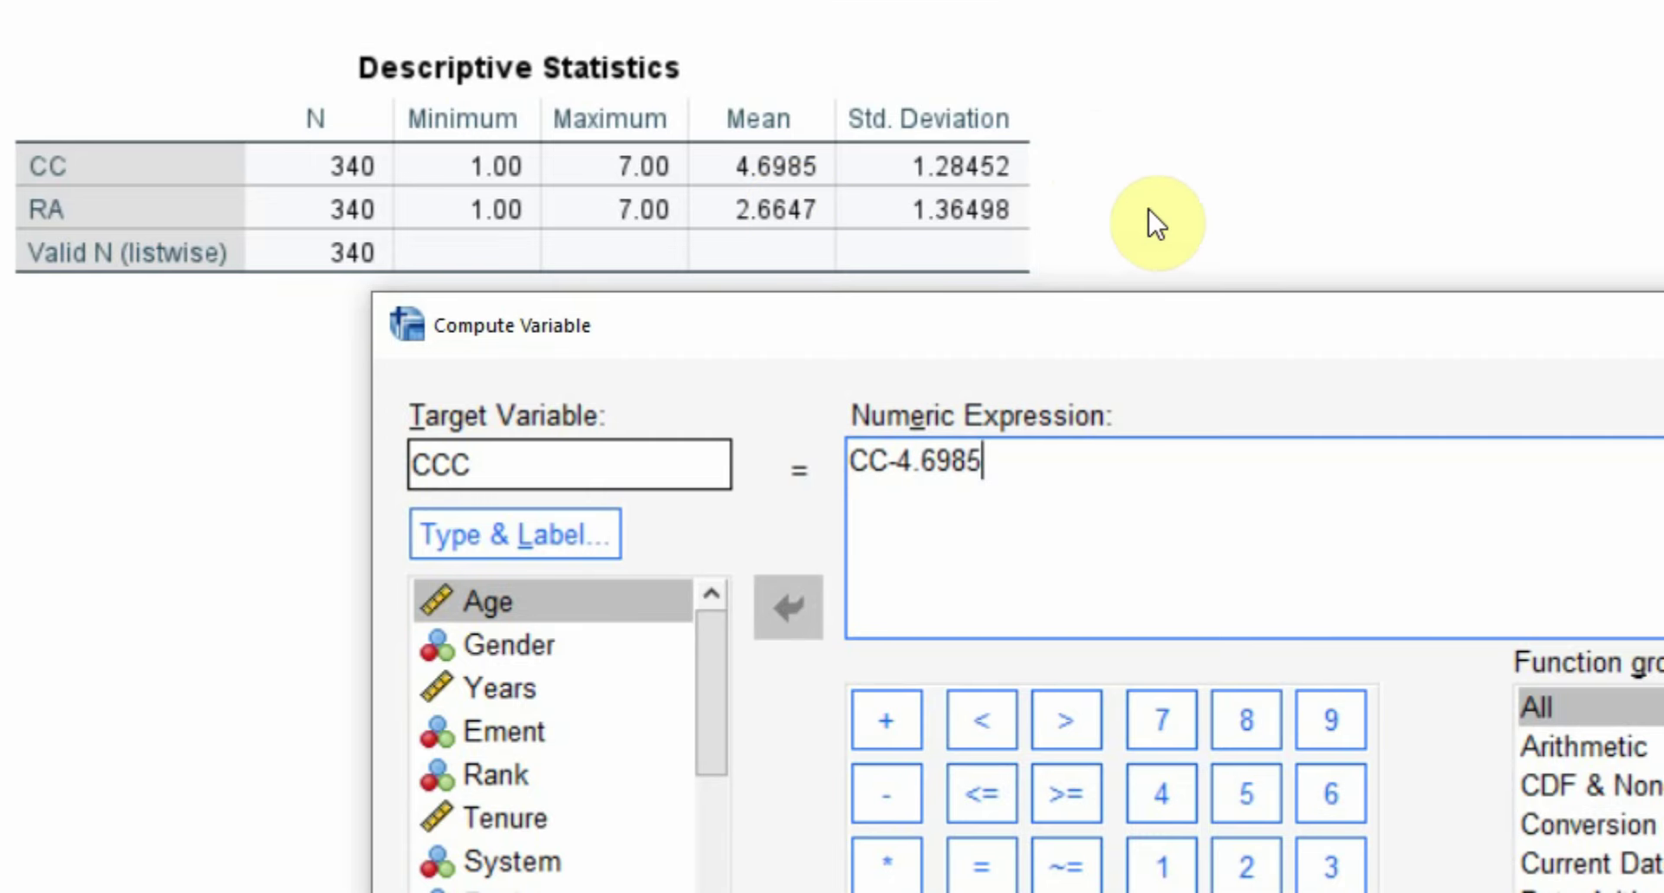
{"action": "left_click_drag", "start_coordinate": [1158, 331], "coordinate": [1303, 8]}
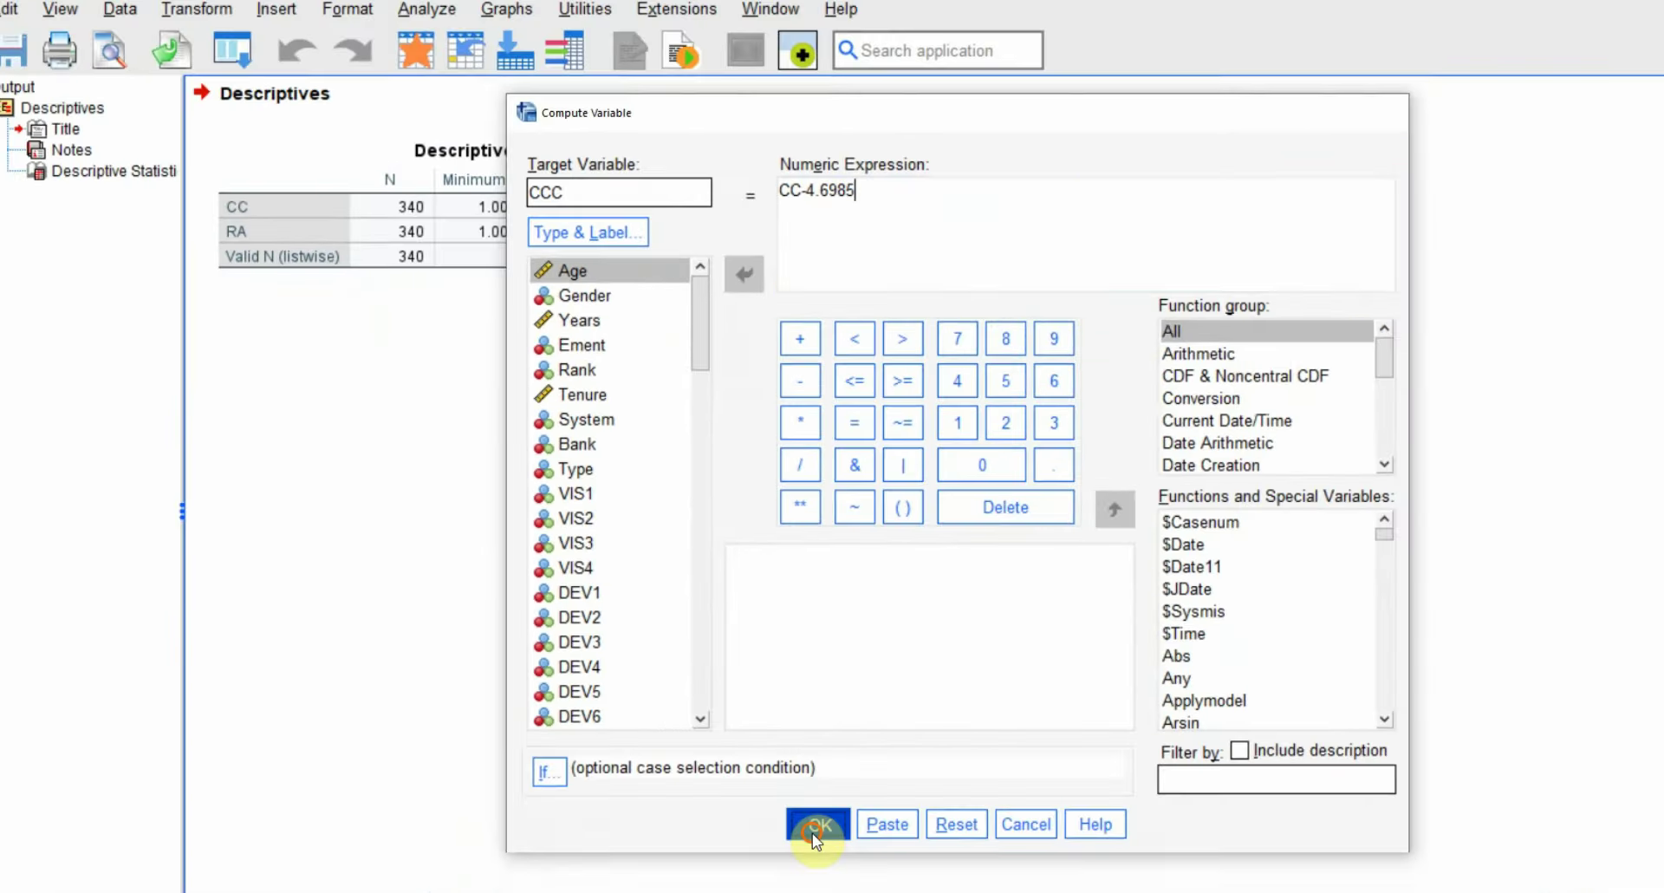
{"action": "left_click", "coordinate": [822, 827]}
Step: Start another Compute Variable with target CRA and replace CC with RA in the numeric expression
{"action": "left_click", "coordinate": [239, 38]}
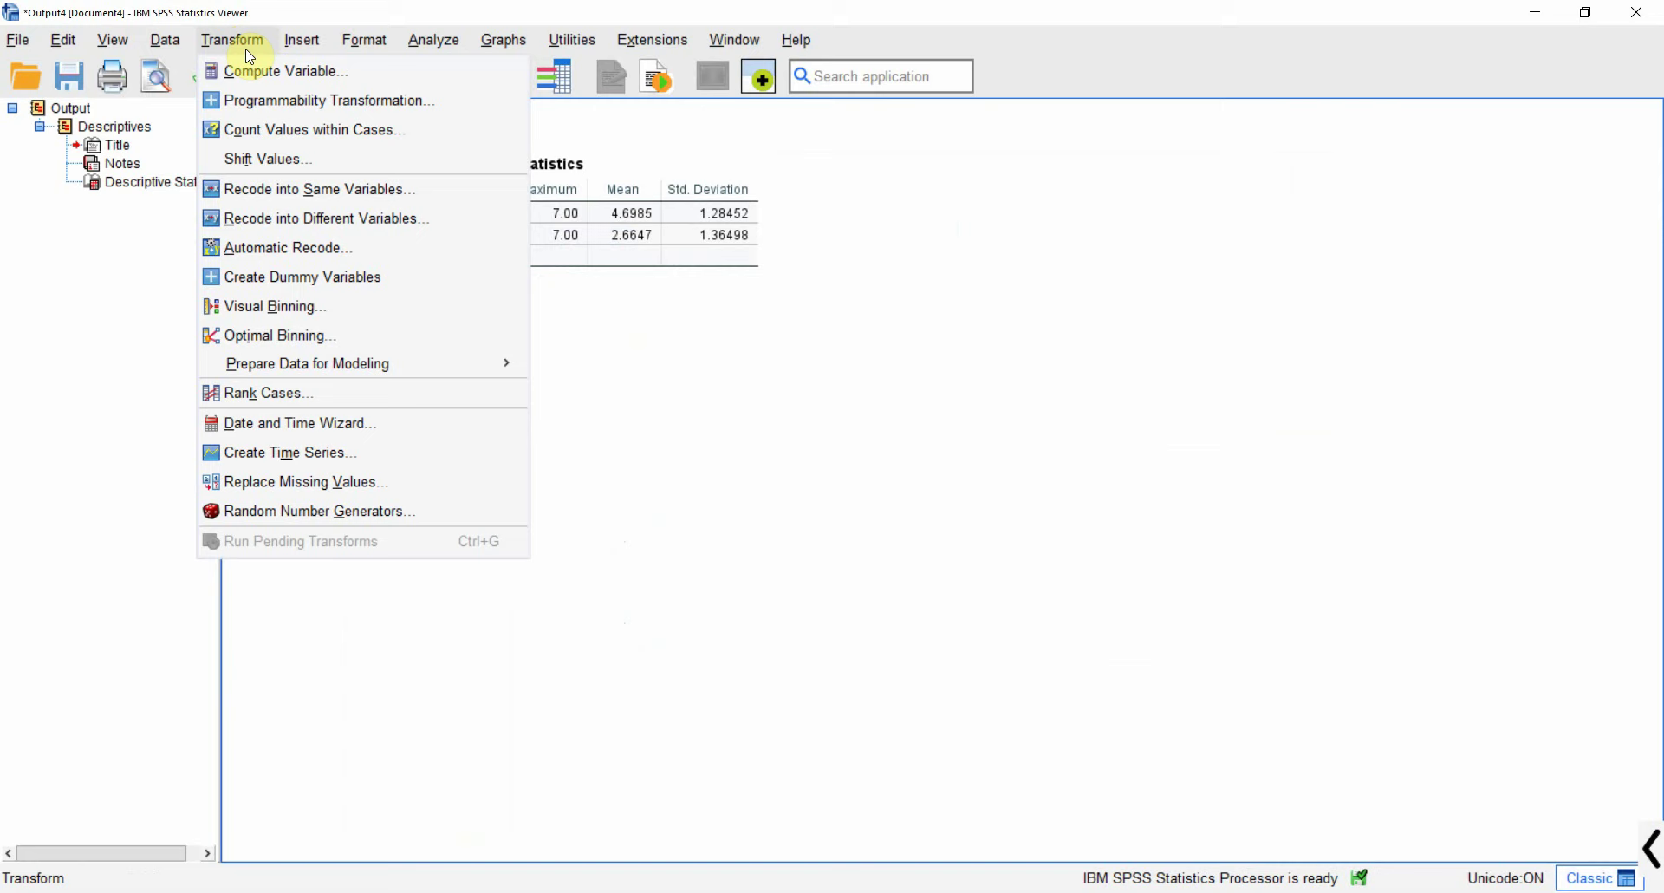
{"action": "left_click", "coordinate": [281, 71]}
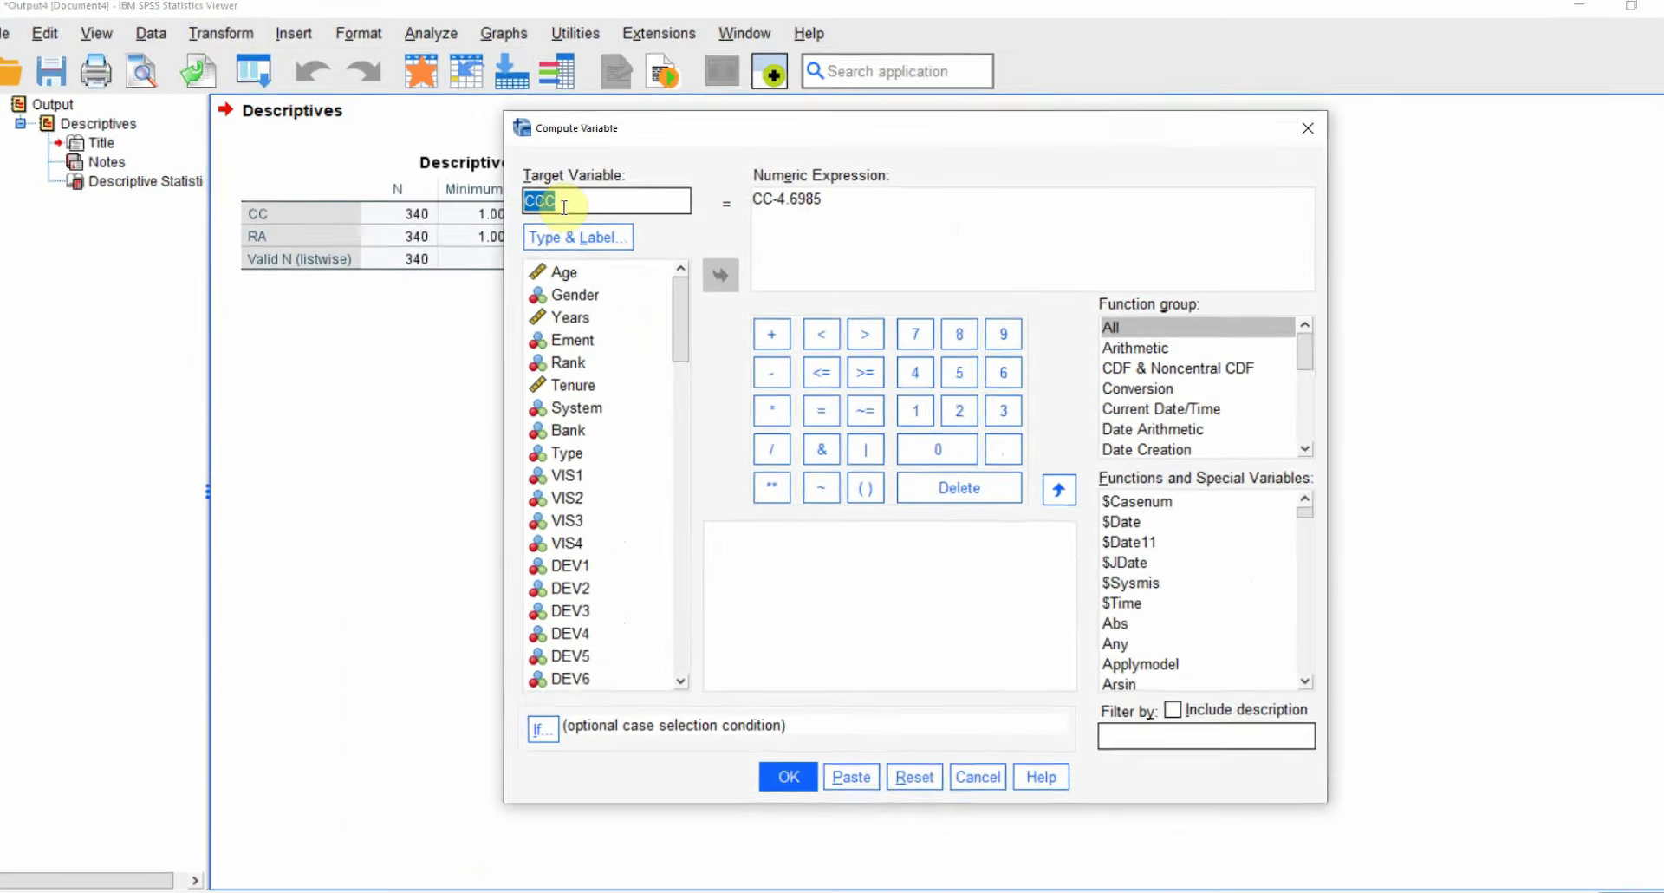
{"action": "type", "text": "CRA"}
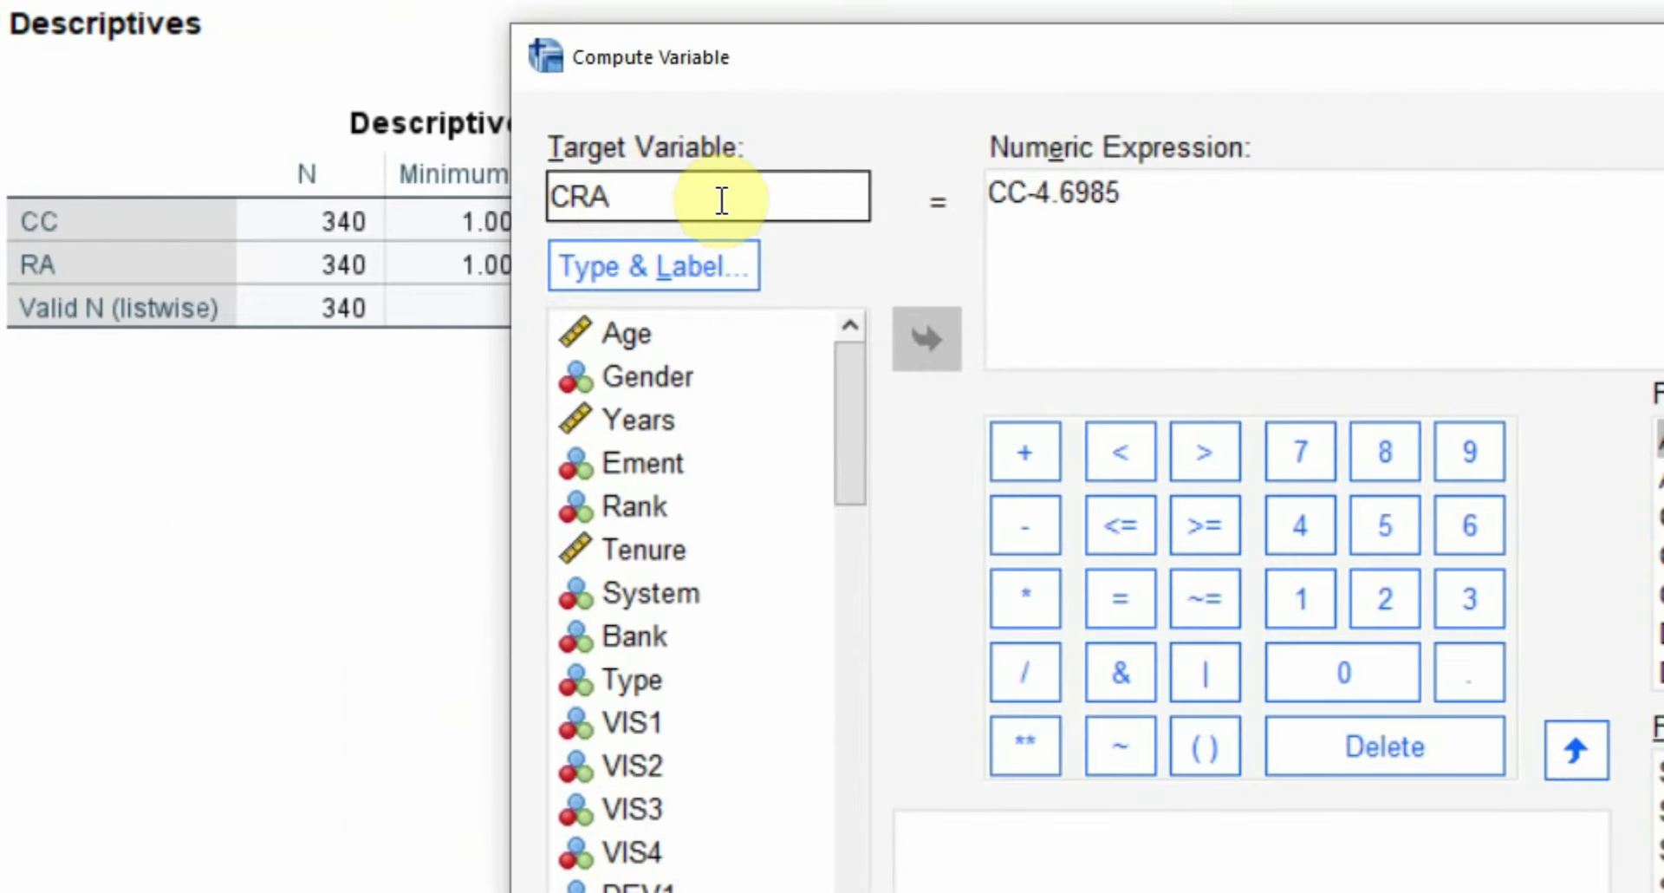
{"action": "left_click_drag", "start_coordinate": [1010, 191], "coordinate": [988, 193]}
{"action": "key", "text": "shift+Right"}
{"action": "type", "text": "RA"}
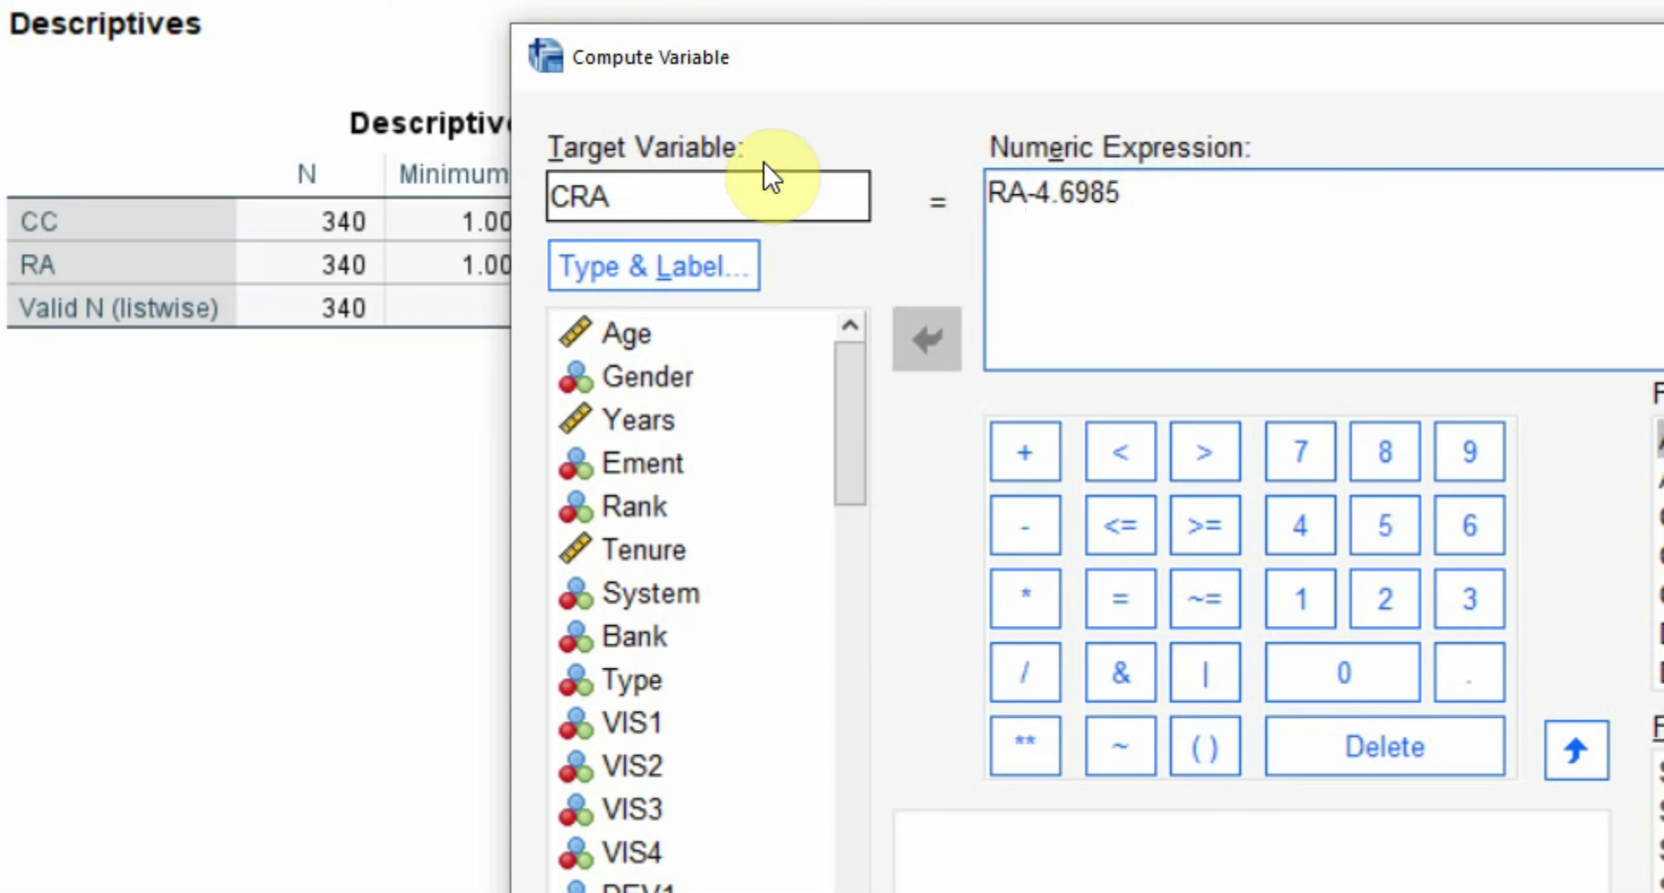
Step: Change the subtracted mean to 2.6647 so the expression is RA-2.6647, and compute CRA
{"action": "left_click_drag", "start_coordinate": [1209, 27], "coordinate": [818, 353]}
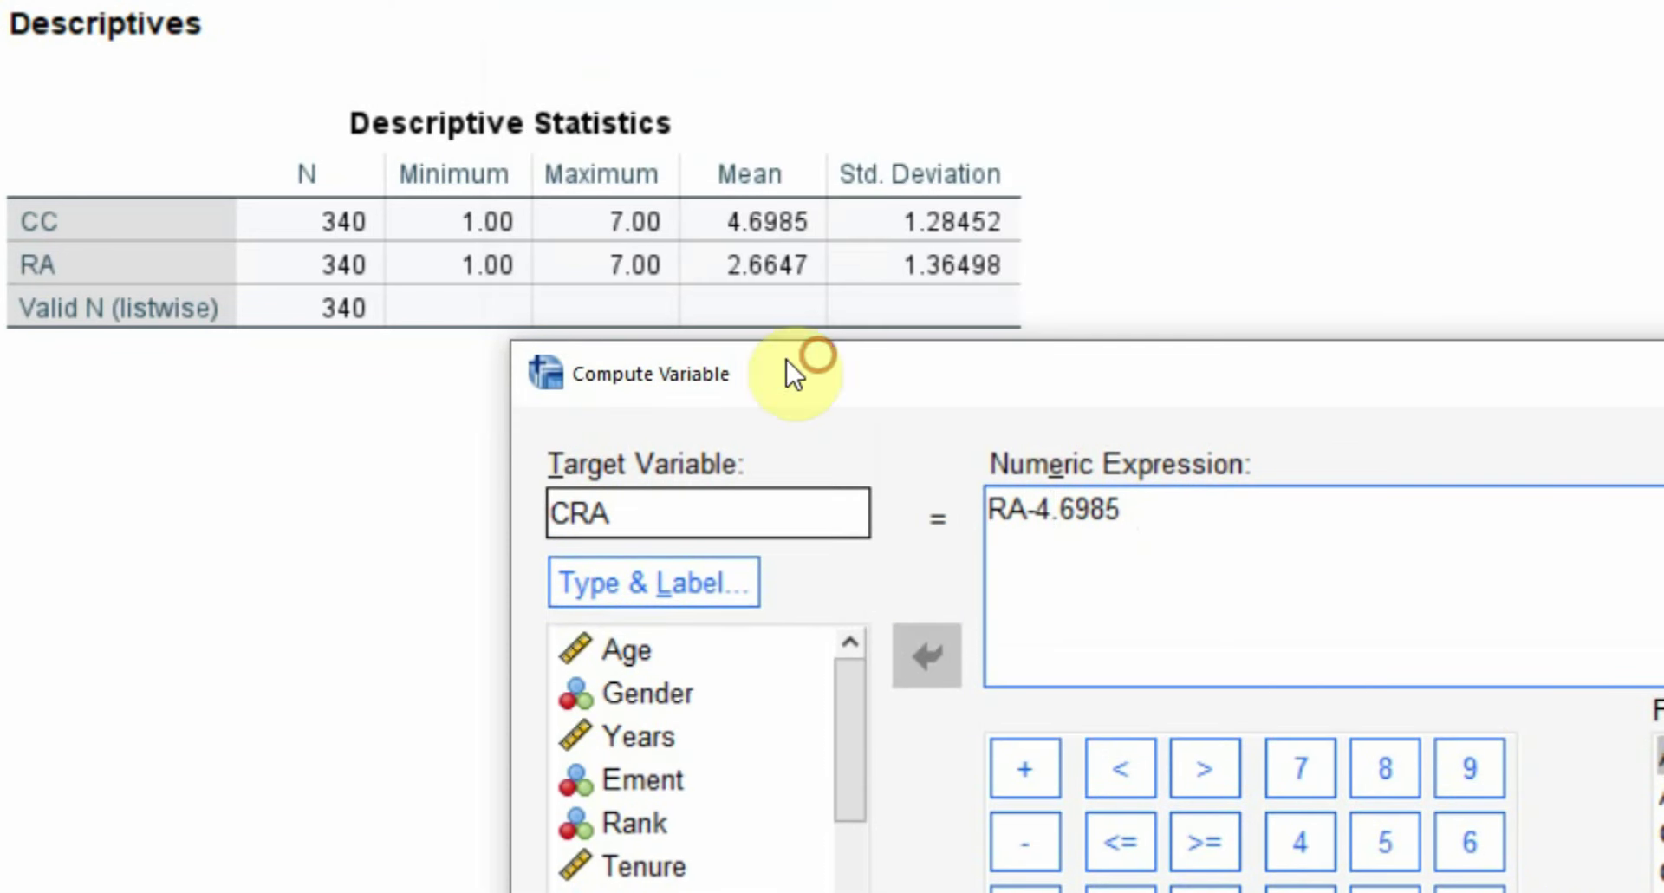
{"action": "left_click", "coordinate": [1028, 510]}
{"action": "key", "text": "Delete"}
{"action": "type", "text": "2"}
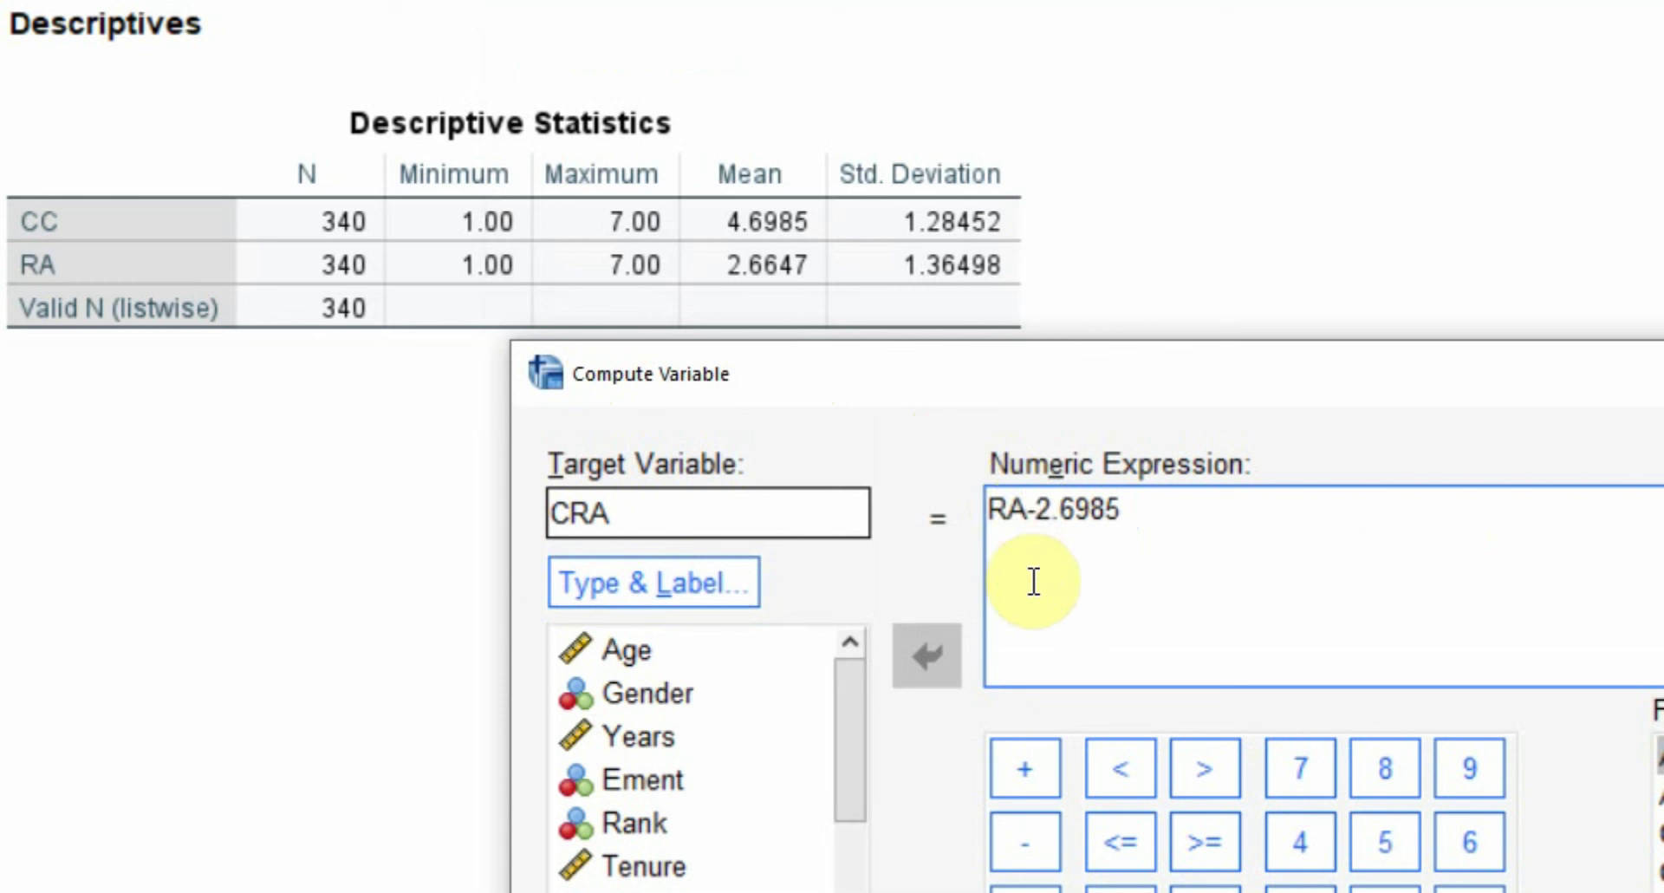
{"action": "key", "text": "shift+Right"}
{"action": "key", "text": "shift+Right"}
{"action": "type", "text": "647"}
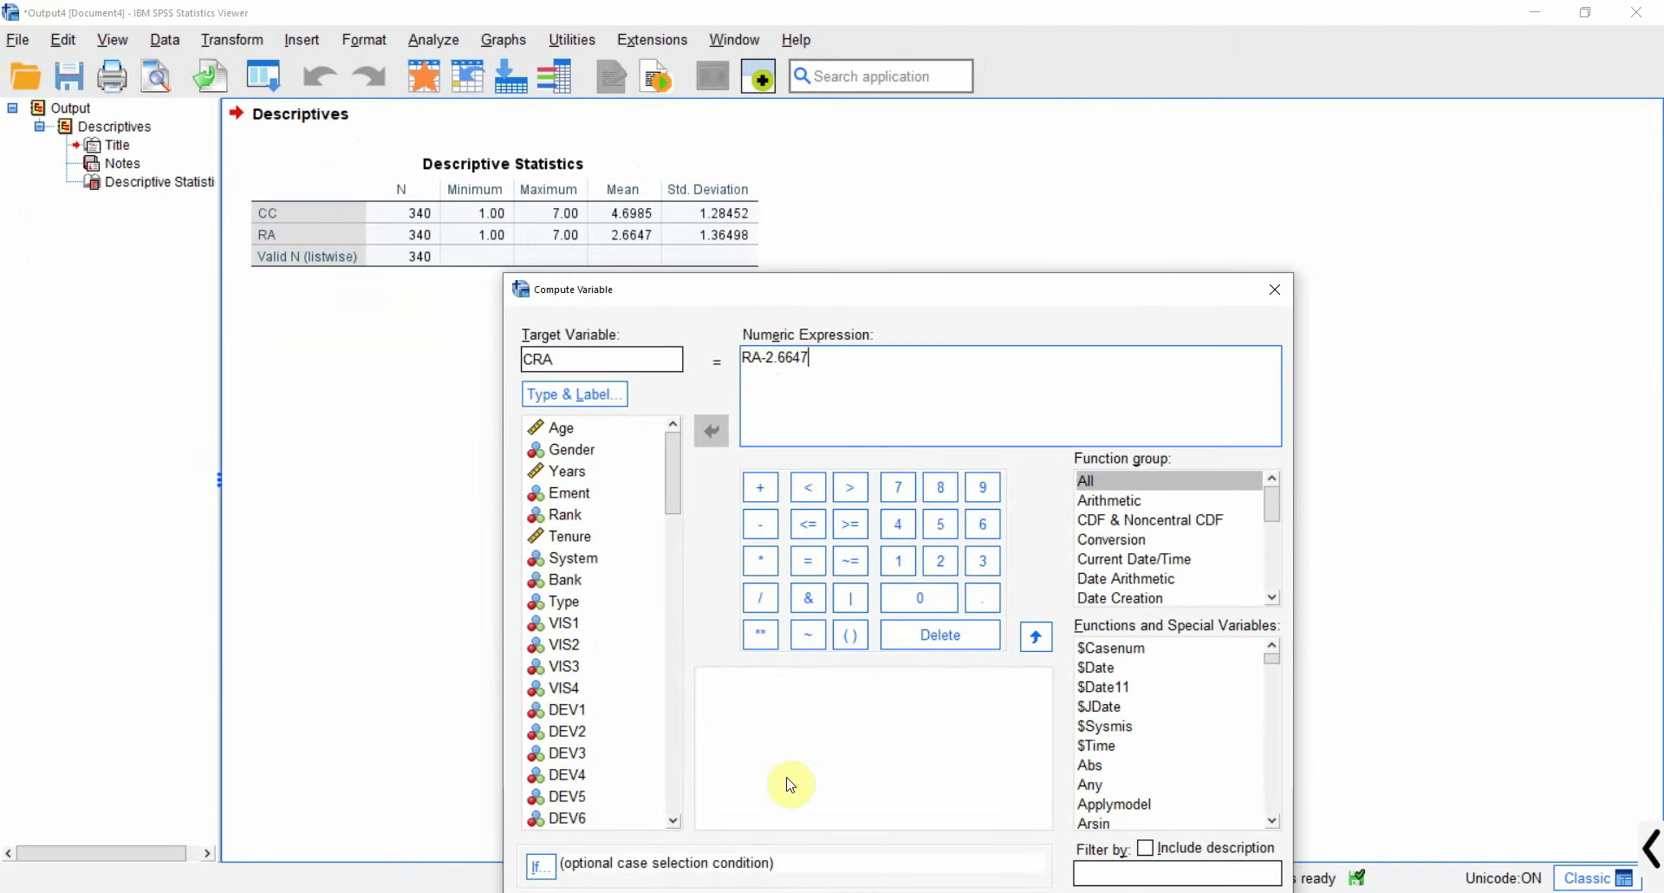
{"action": "left_click", "coordinate": [780, 891]}
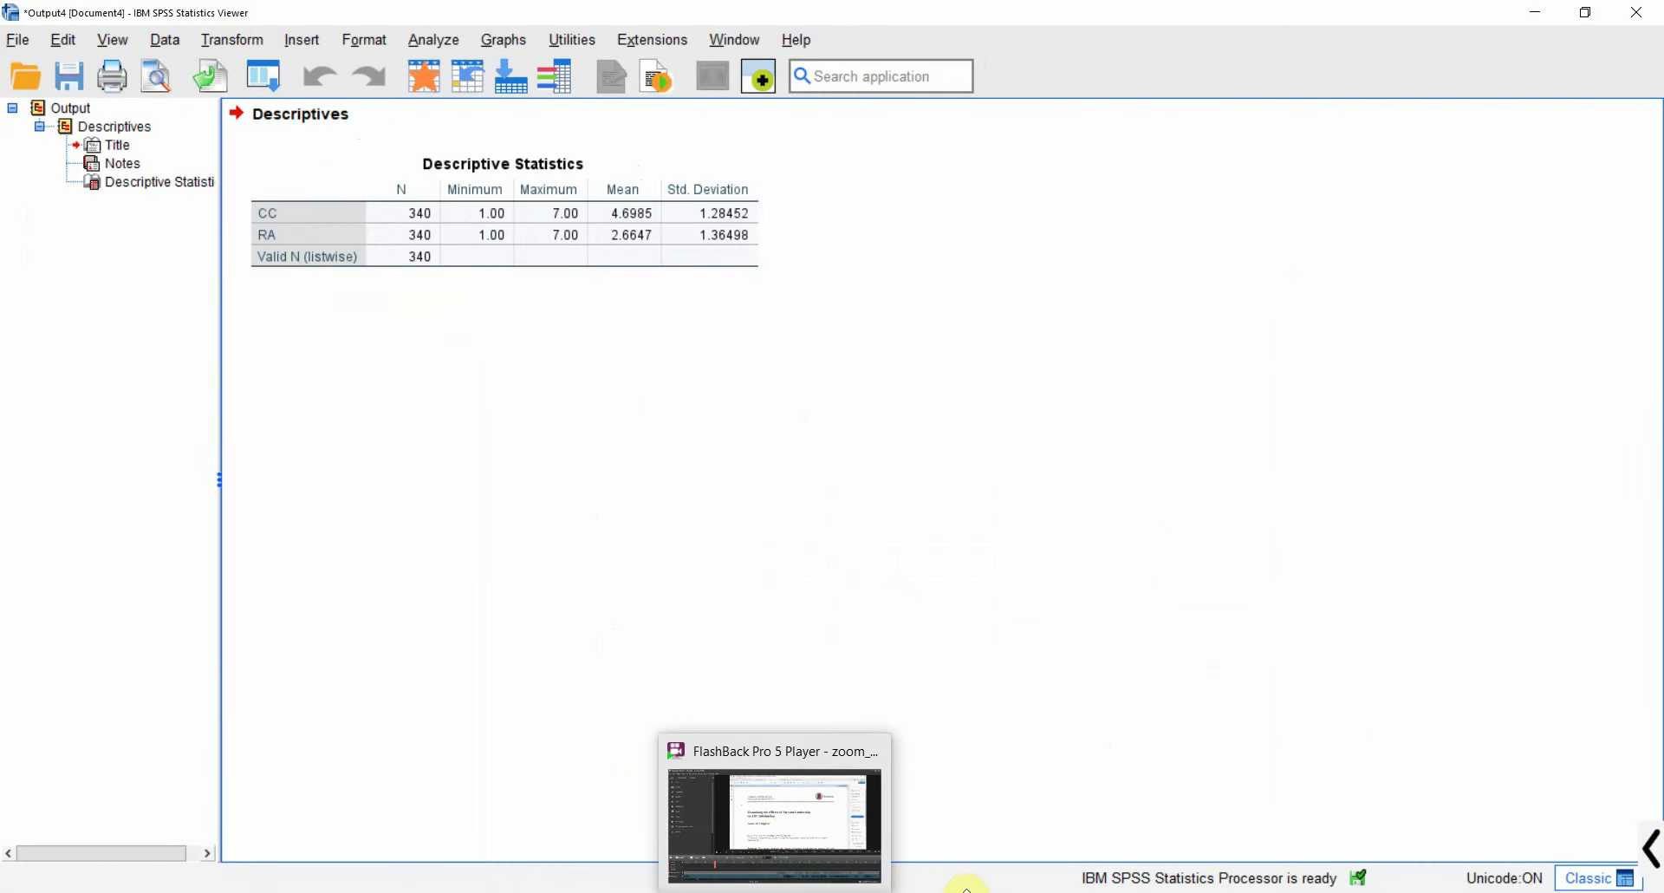
Step: Return to the SampleData.sav dataset and examine the centred variables CCC and CRA in the variable list and their data columns
{"action": "left_click", "coordinate": [793, 825]}
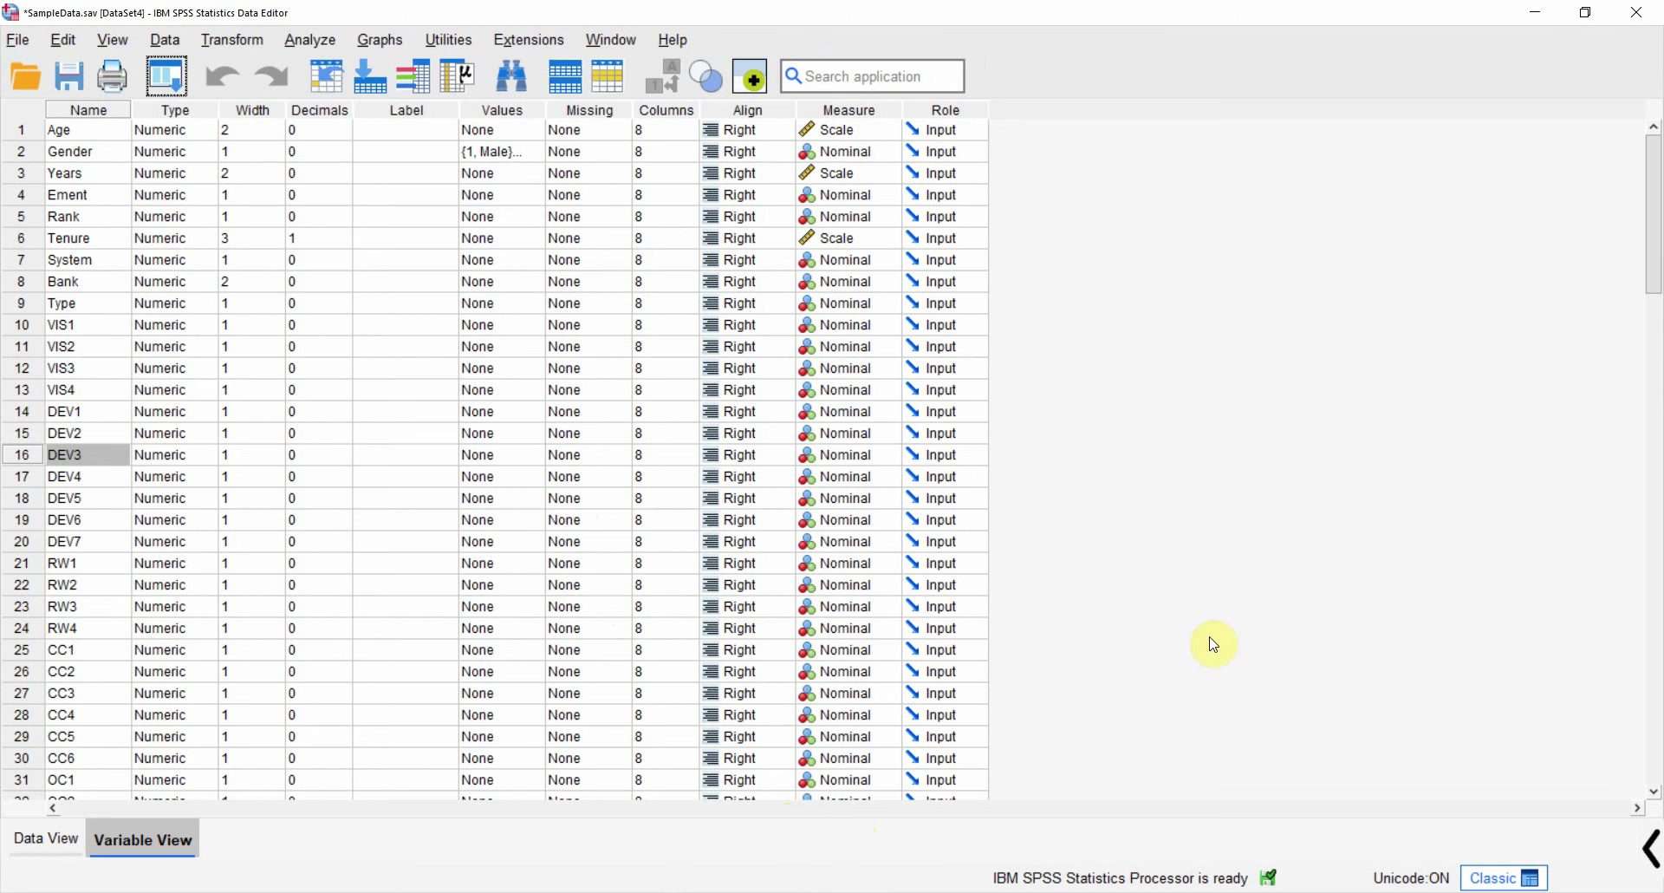
{"action": "left_click", "coordinate": [1653, 208]}
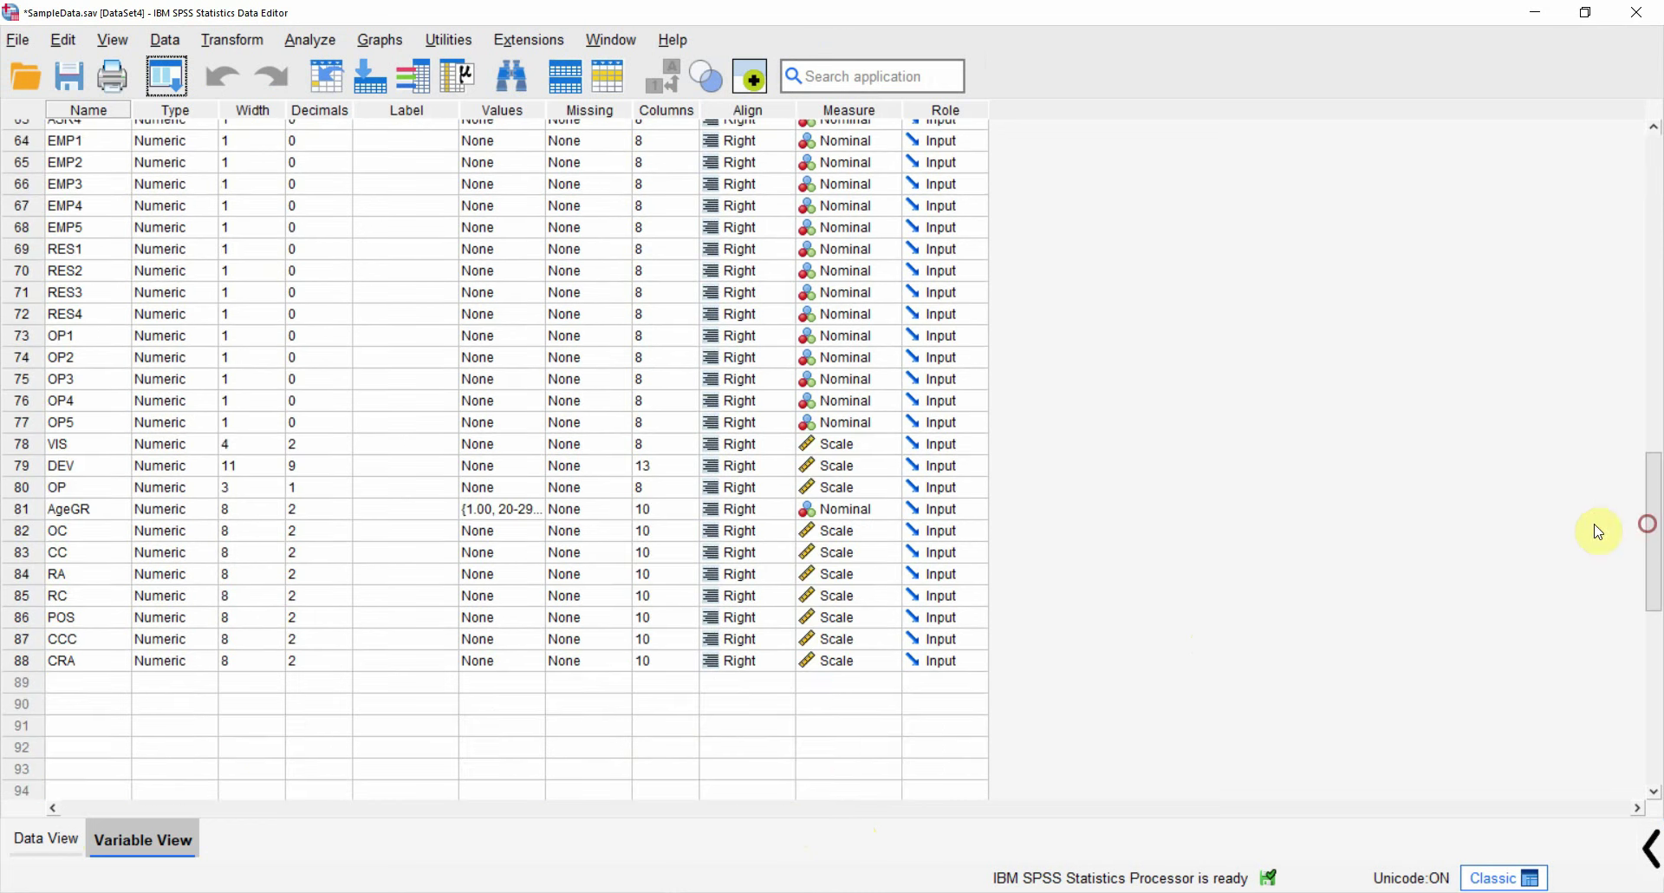
{"action": "left_click", "coordinate": [21, 638]}
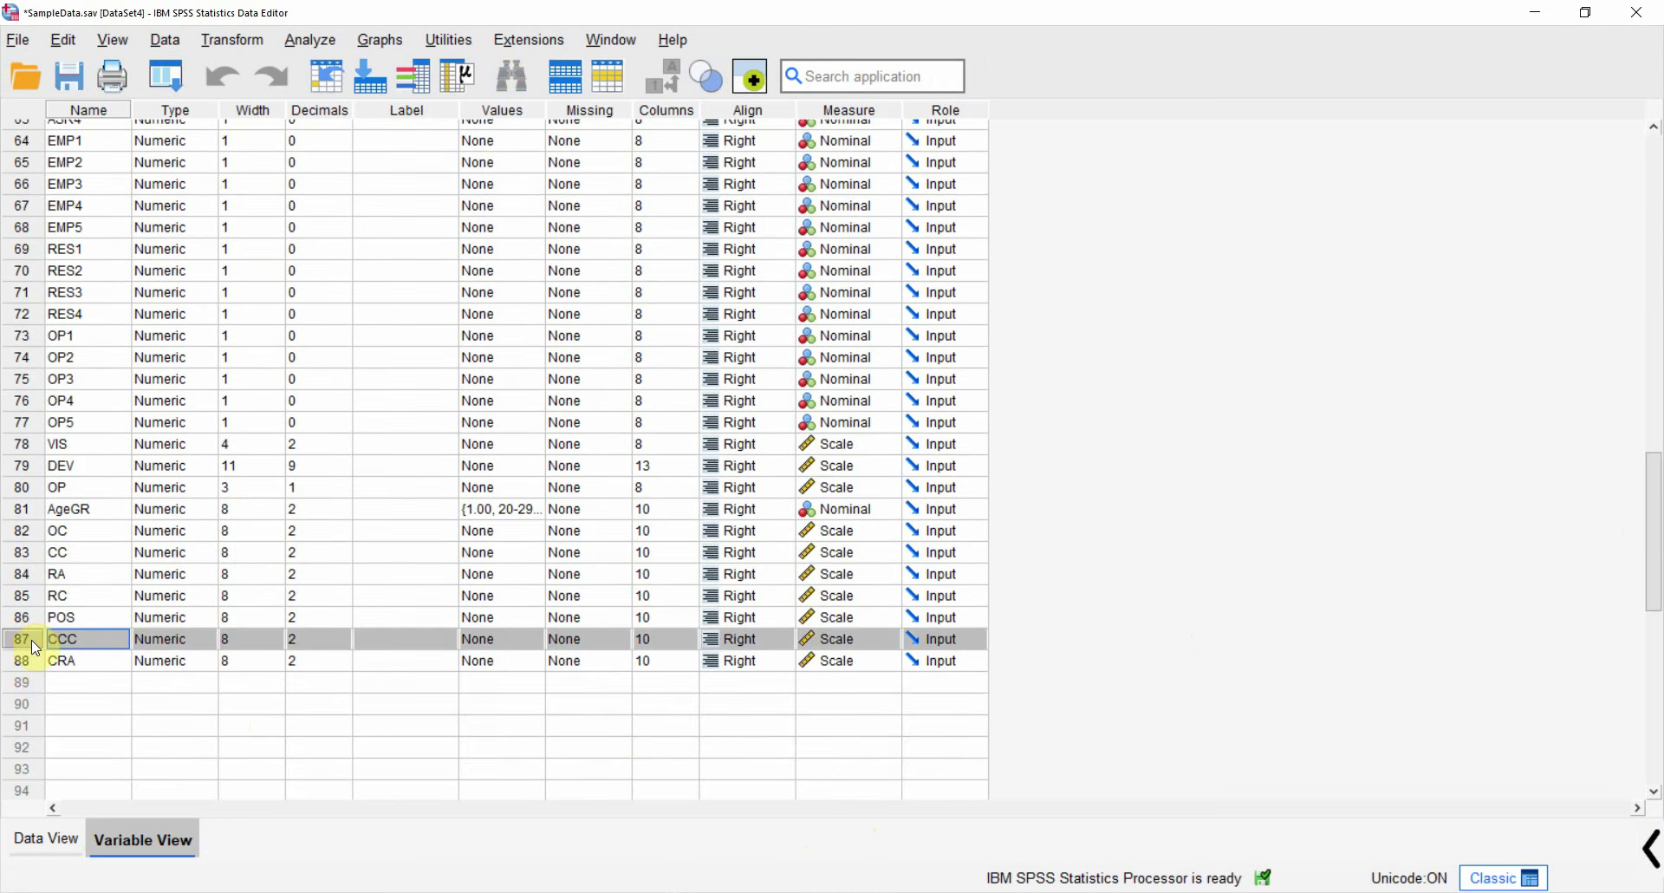
{"action": "left_click", "coordinate": [44, 838]}
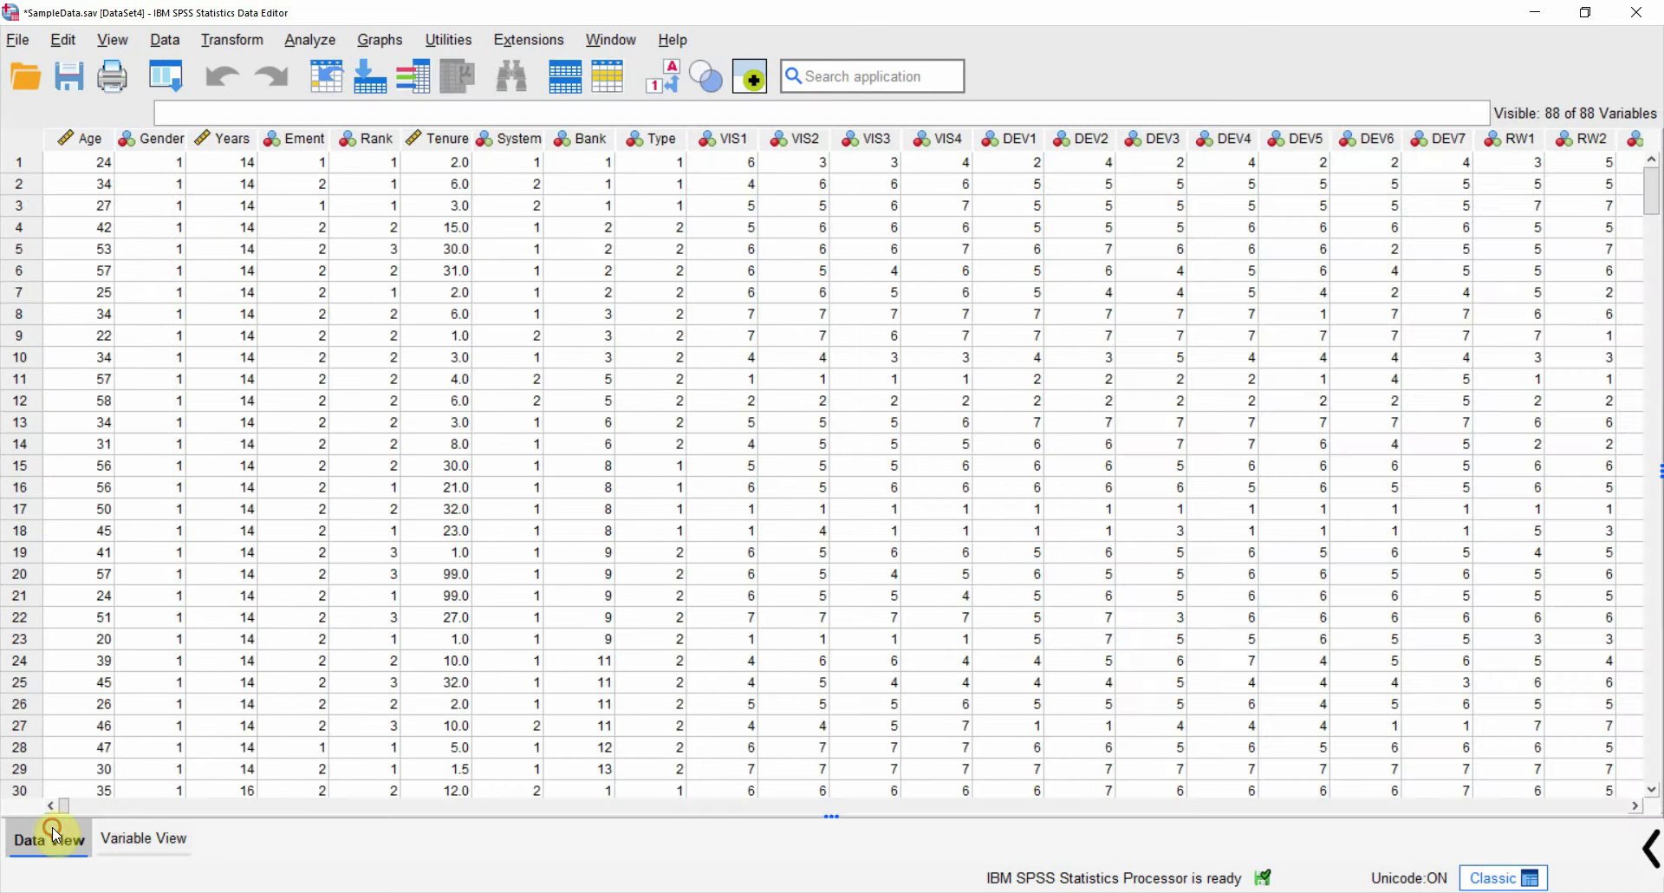
{"action": "left_click_drag", "start_coordinate": [66, 813], "coordinate": [1478, 806]}
{"action": "left_click_drag", "start_coordinate": [1251, 139], "coordinate": [1339, 145]}
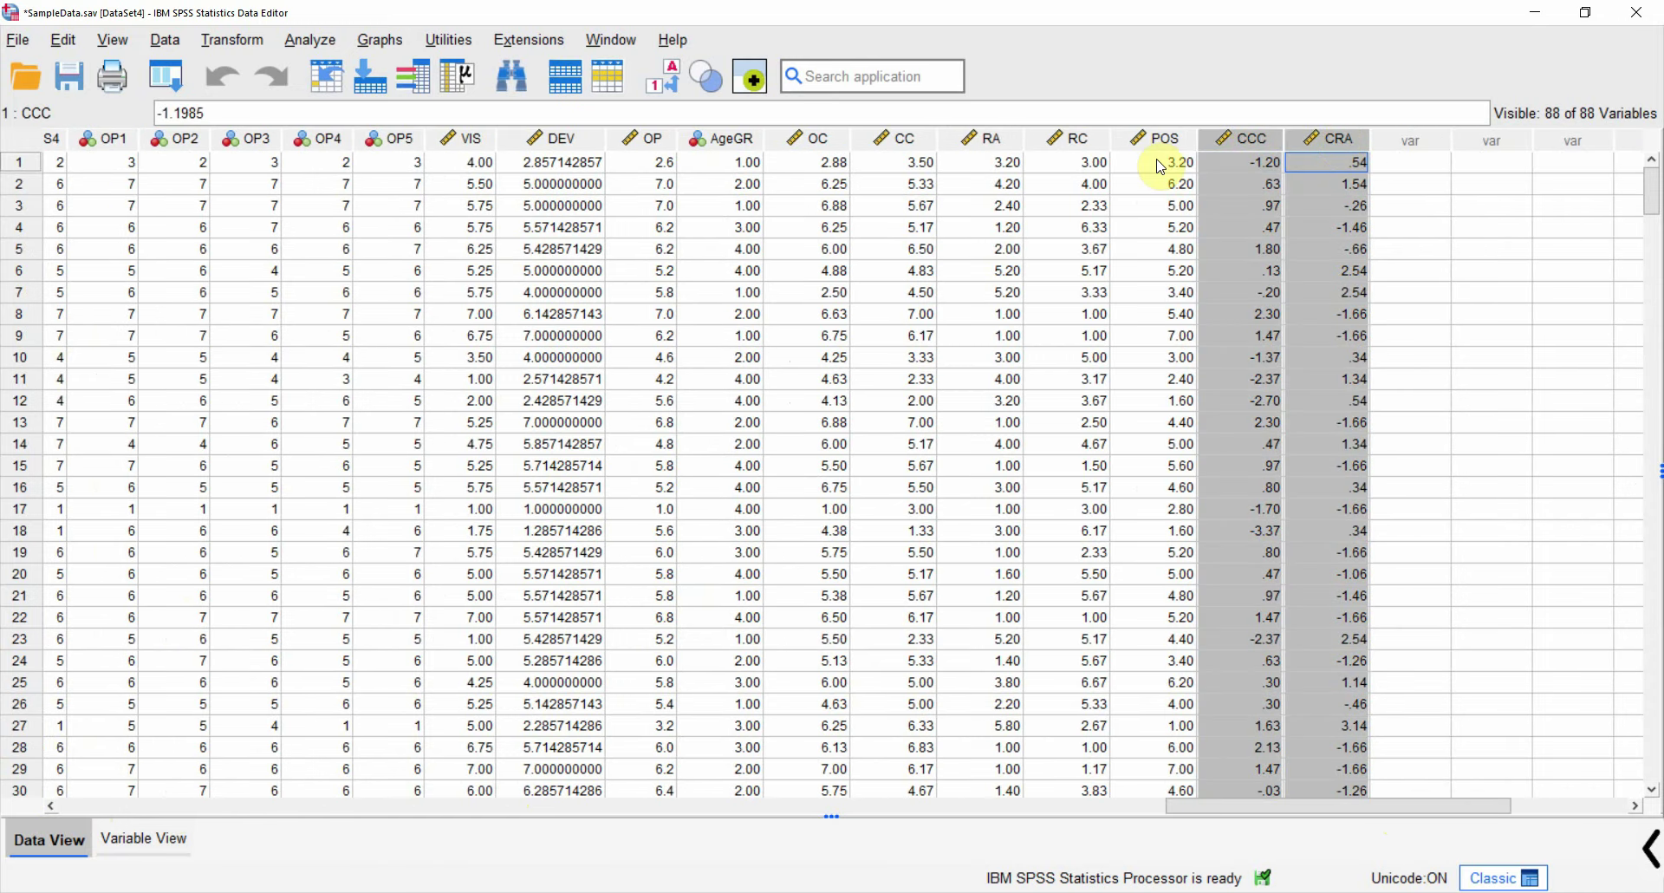
Step: Run Descriptives with the centred variables CCC and CRA added alongside CC and RA
{"action": "left_click", "coordinate": [309, 40]}
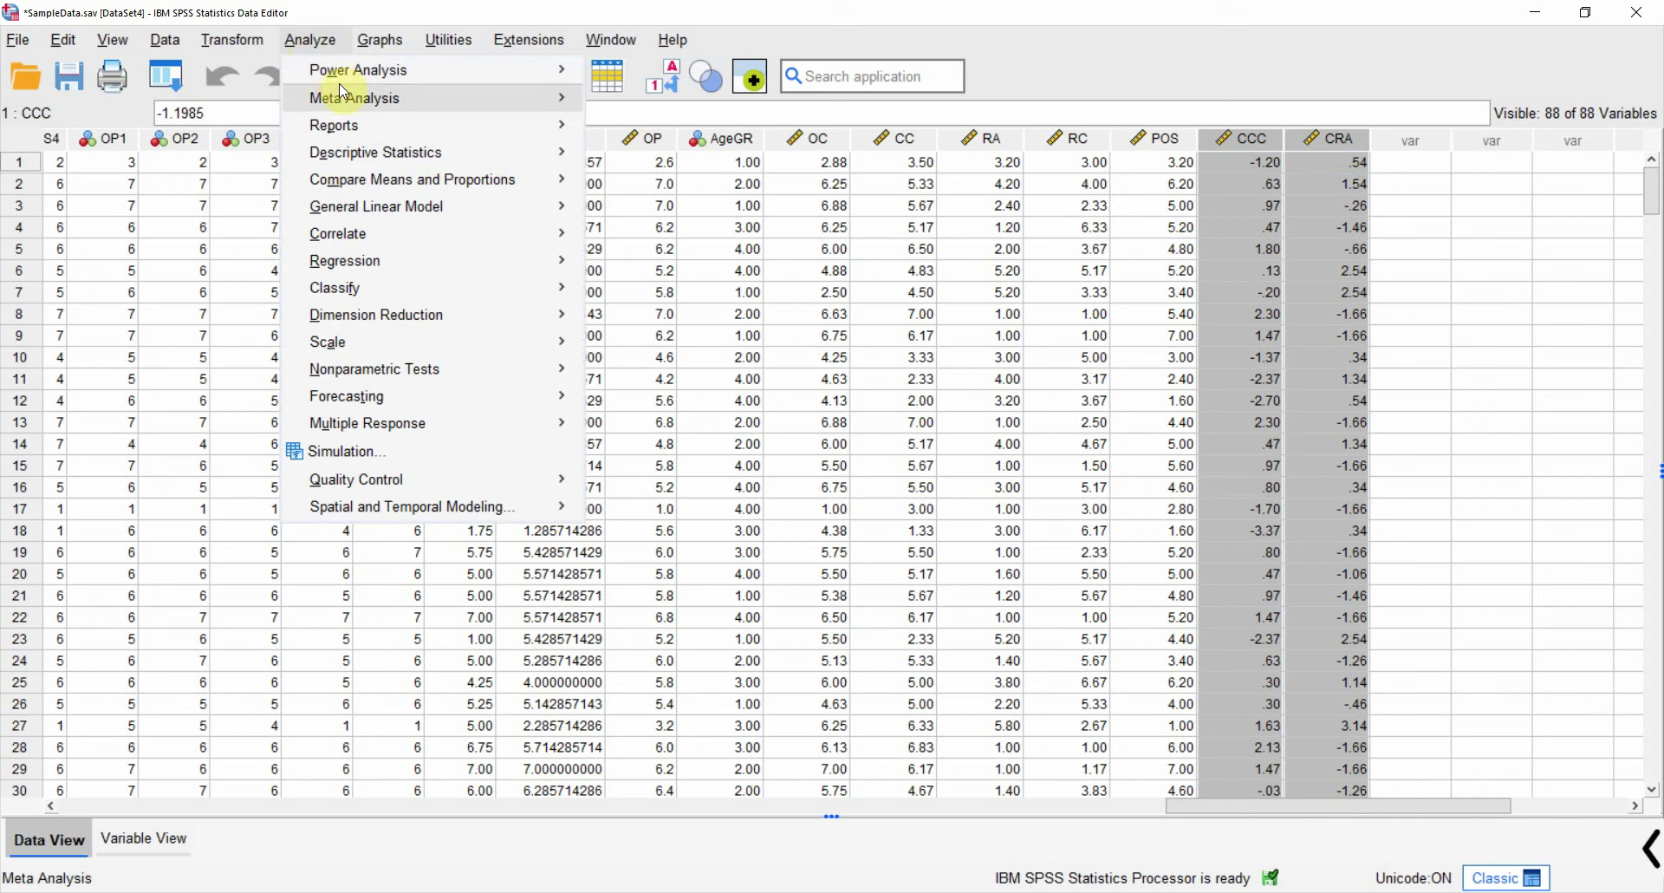
{"action": "mouse_move", "coordinate": [483, 152]}
{"action": "left_click", "coordinate": [655, 185]}
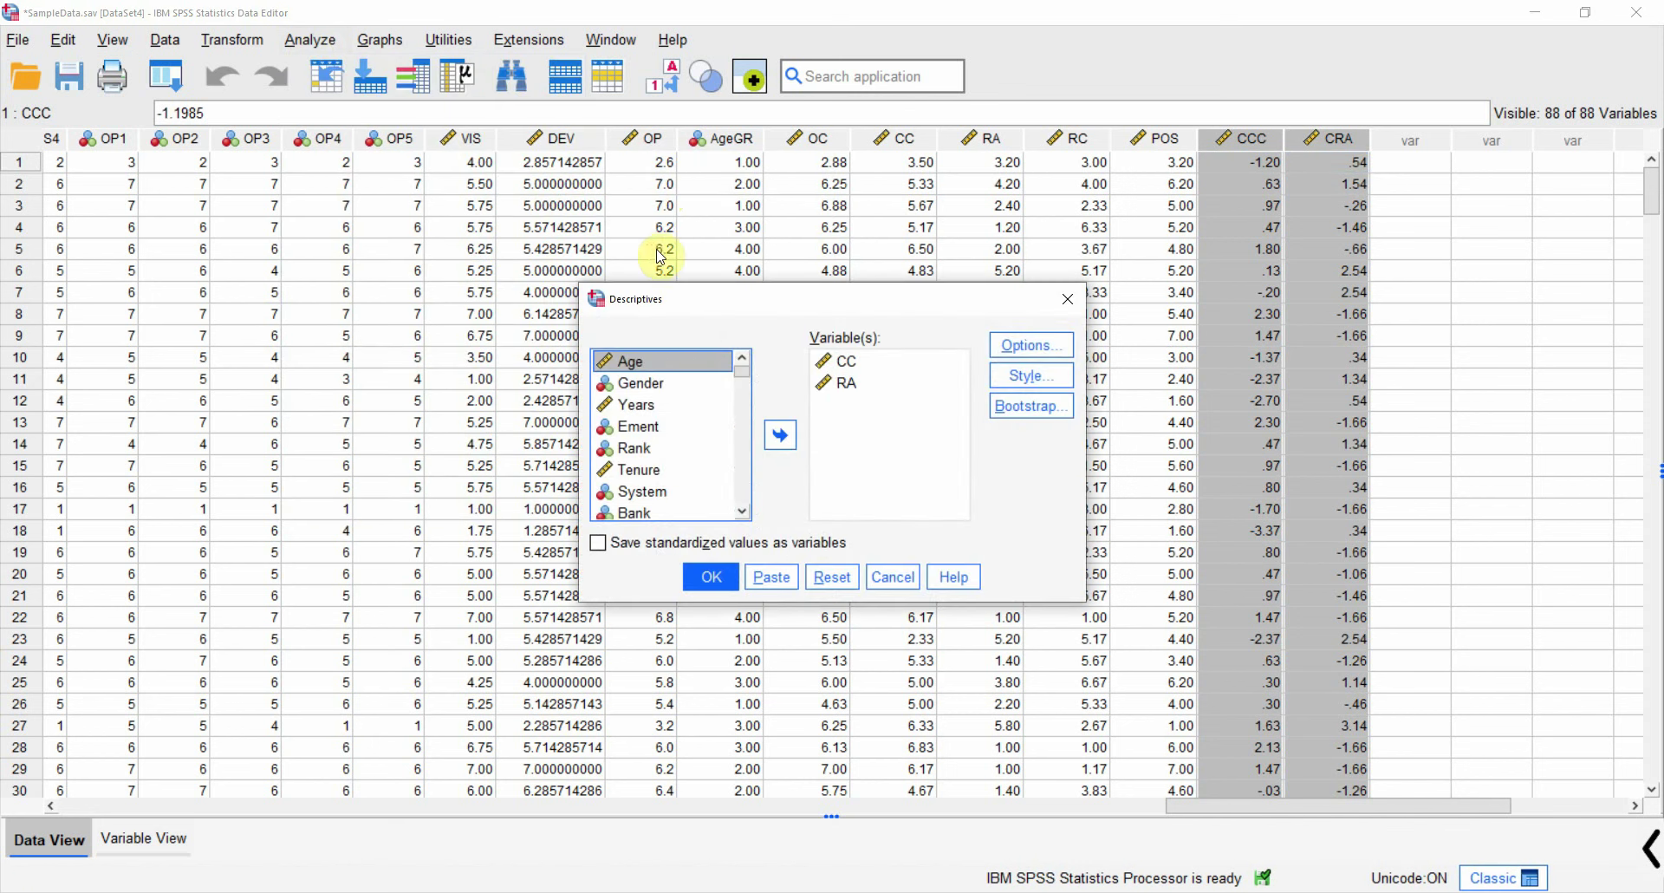
{"action": "left_click_drag", "start_coordinate": [736, 375], "coordinate": [741, 513]}
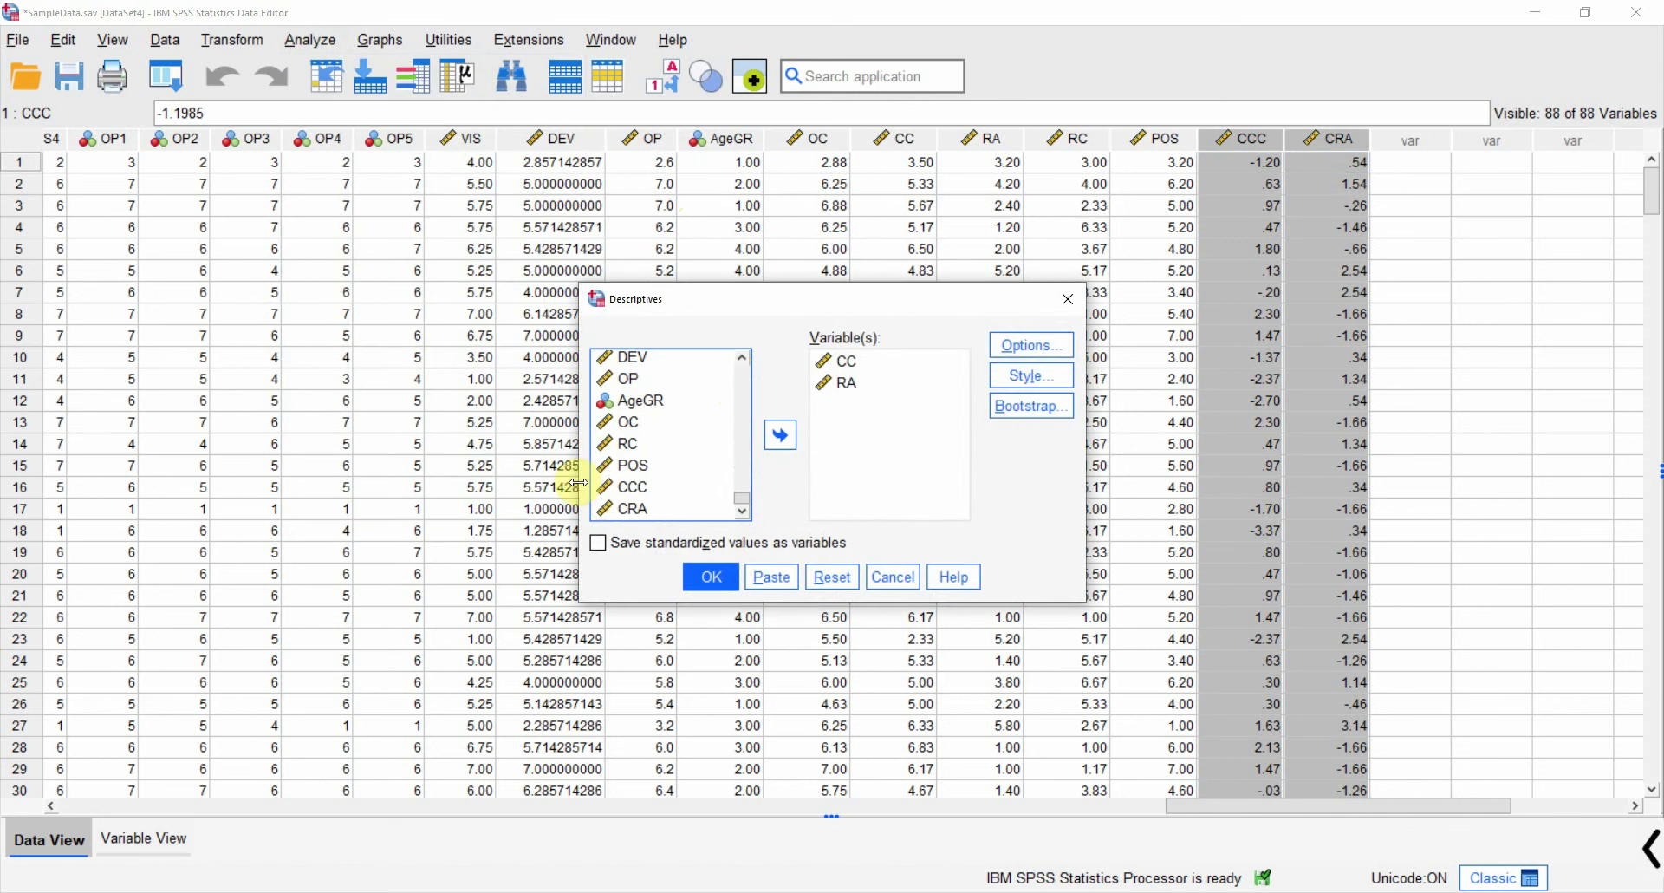
{"action": "left_click", "coordinate": [621, 505]}
{"action": "left_click", "coordinate": [619, 496], "text": "shift"}
{"action": "left_click", "coordinate": [780, 435]}
{"action": "left_click", "coordinate": [712, 578]}
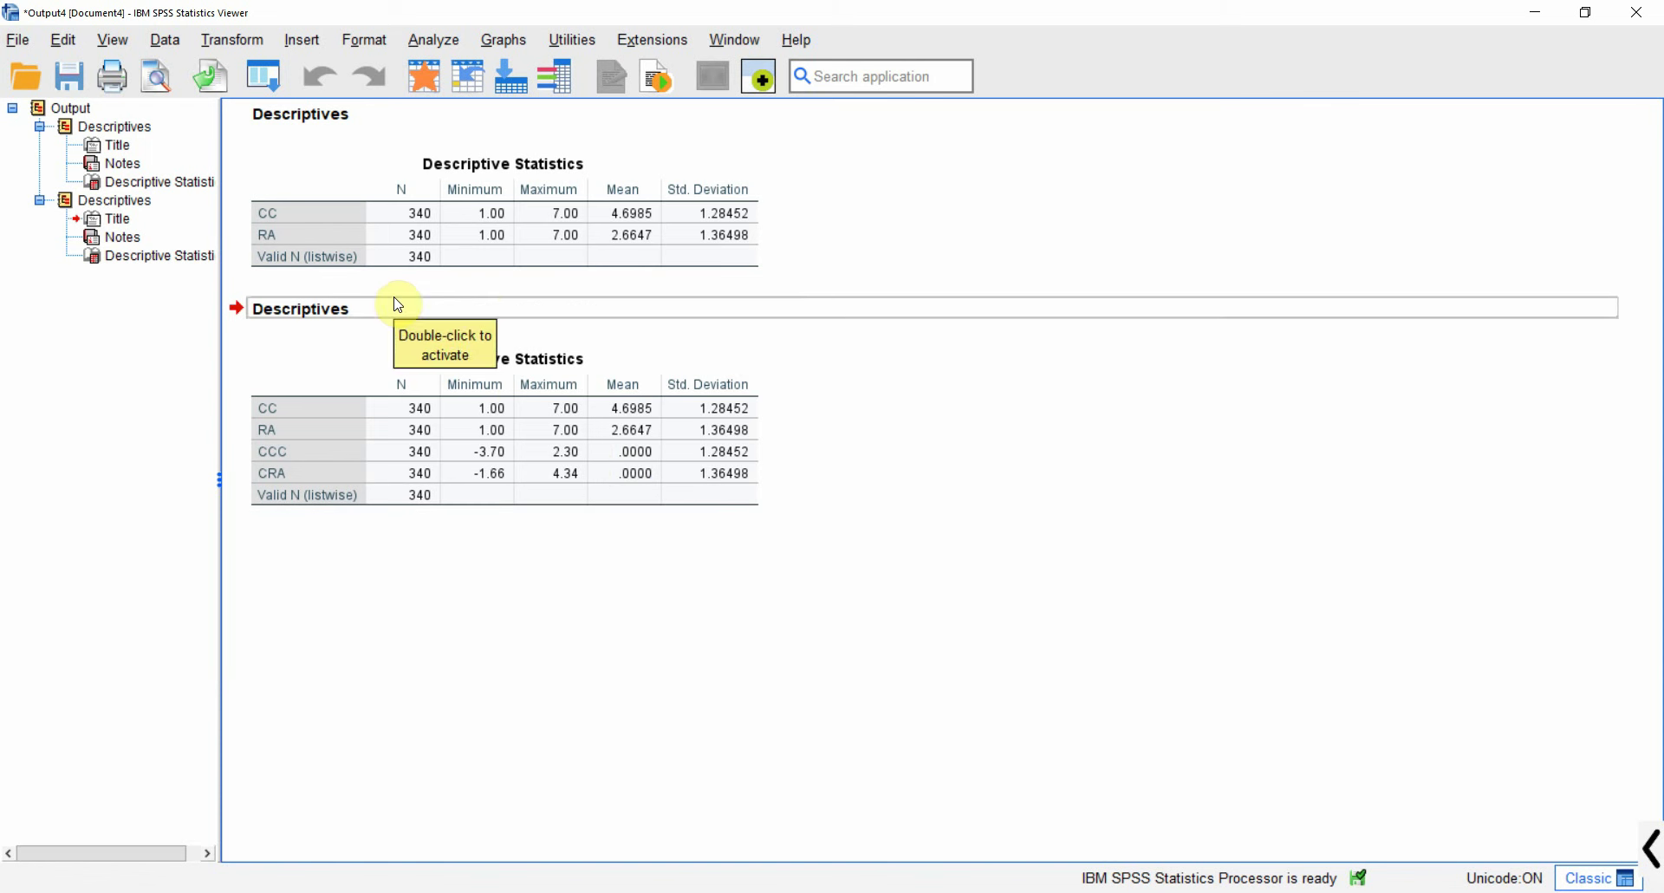
Step: Reopen Descriptives from the output and remove CCC and CRA from the analysed variables
{"action": "left_click", "coordinate": [434, 41]}
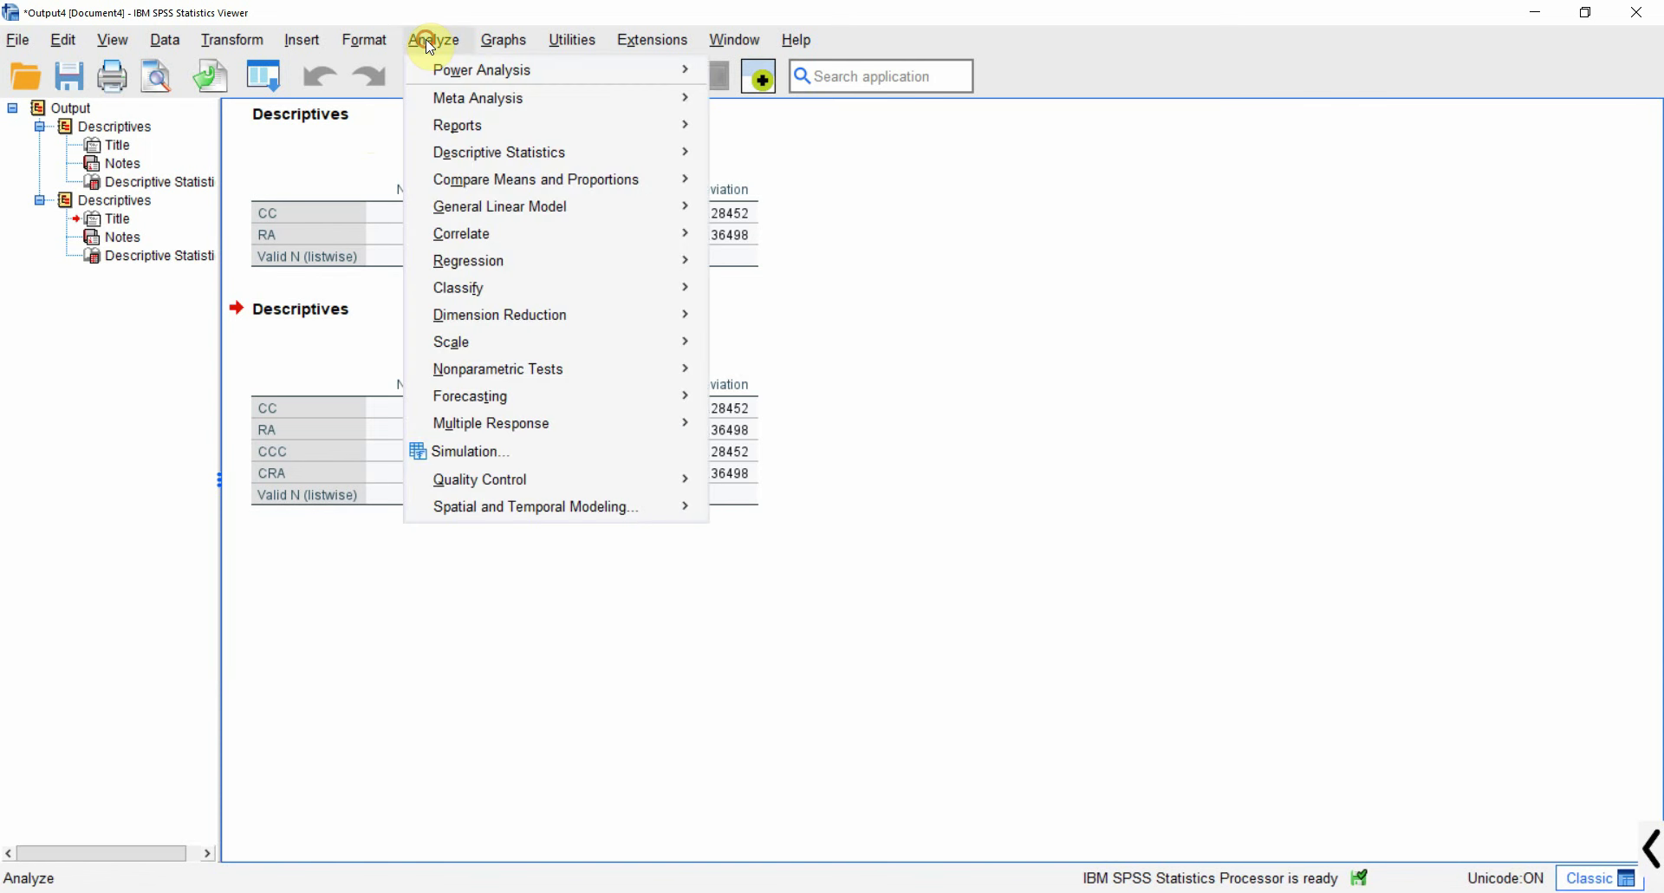
{"action": "mouse_move", "coordinate": [513, 137]}
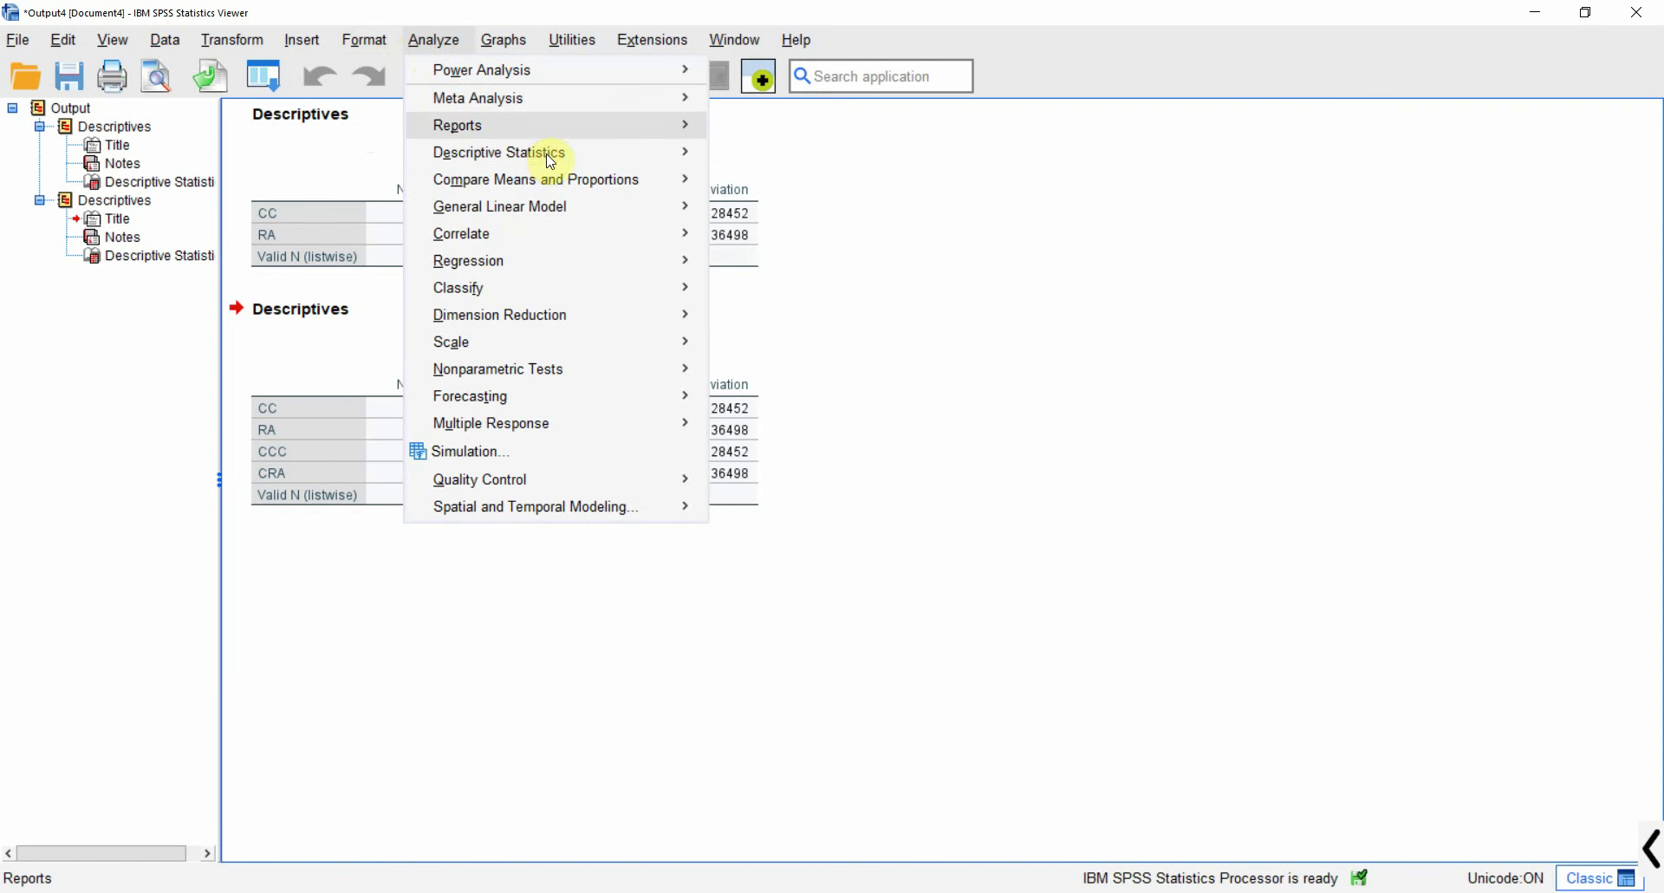
{"action": "left_click", "coordinate": [750, 184]}
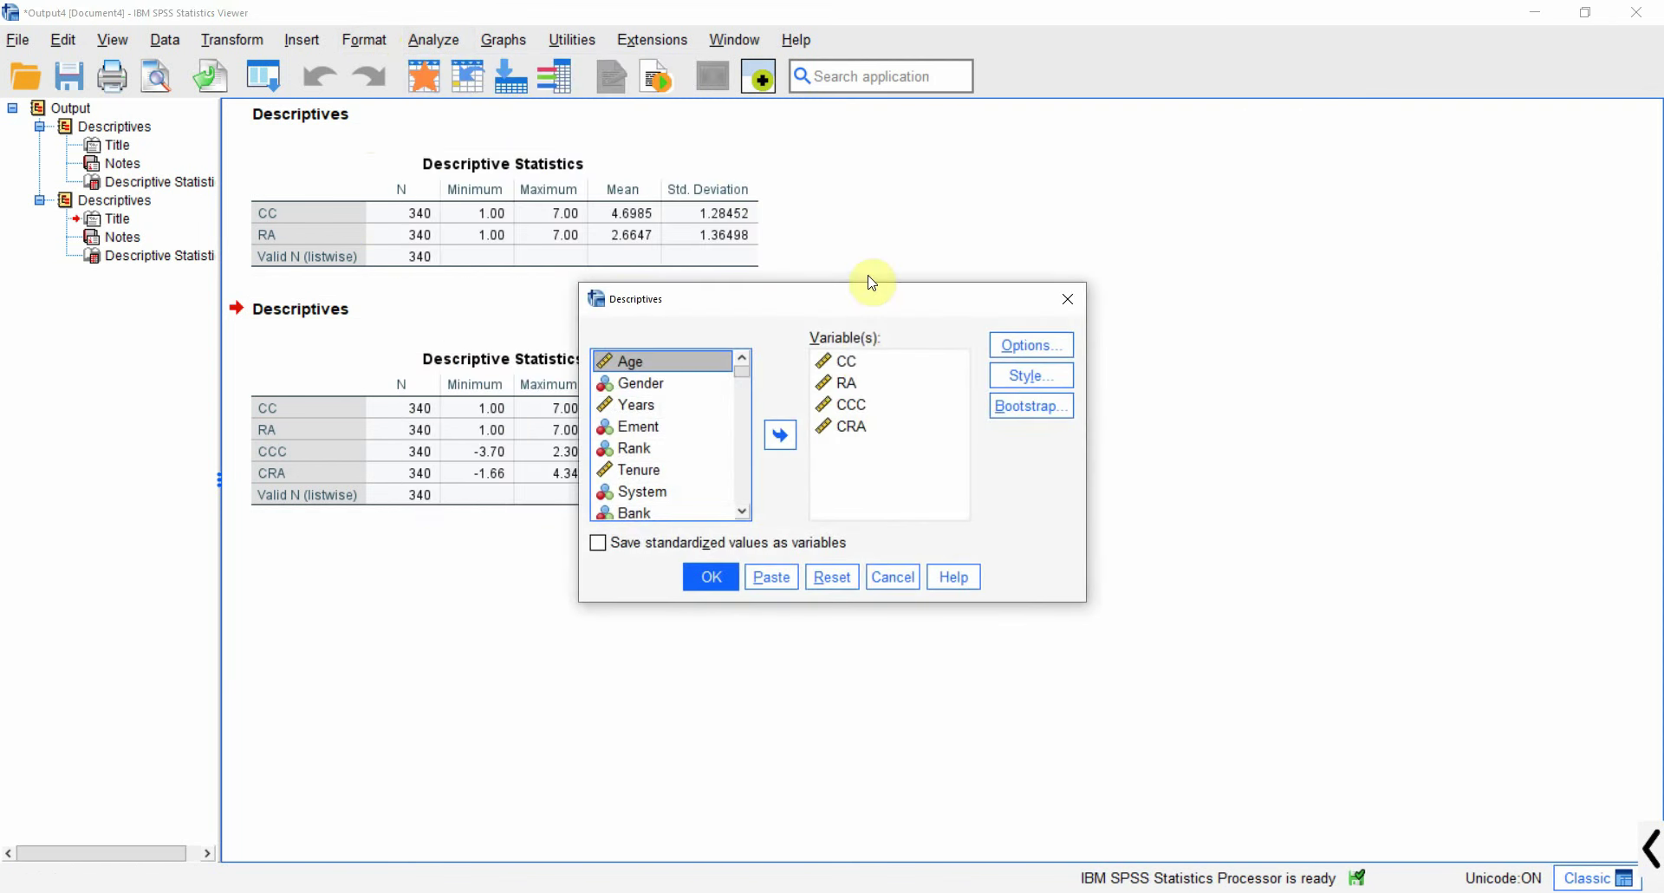
{"action": "left_click", "coordinate": [858, 404]}
{"action": "key", "text": "shift+Down"}
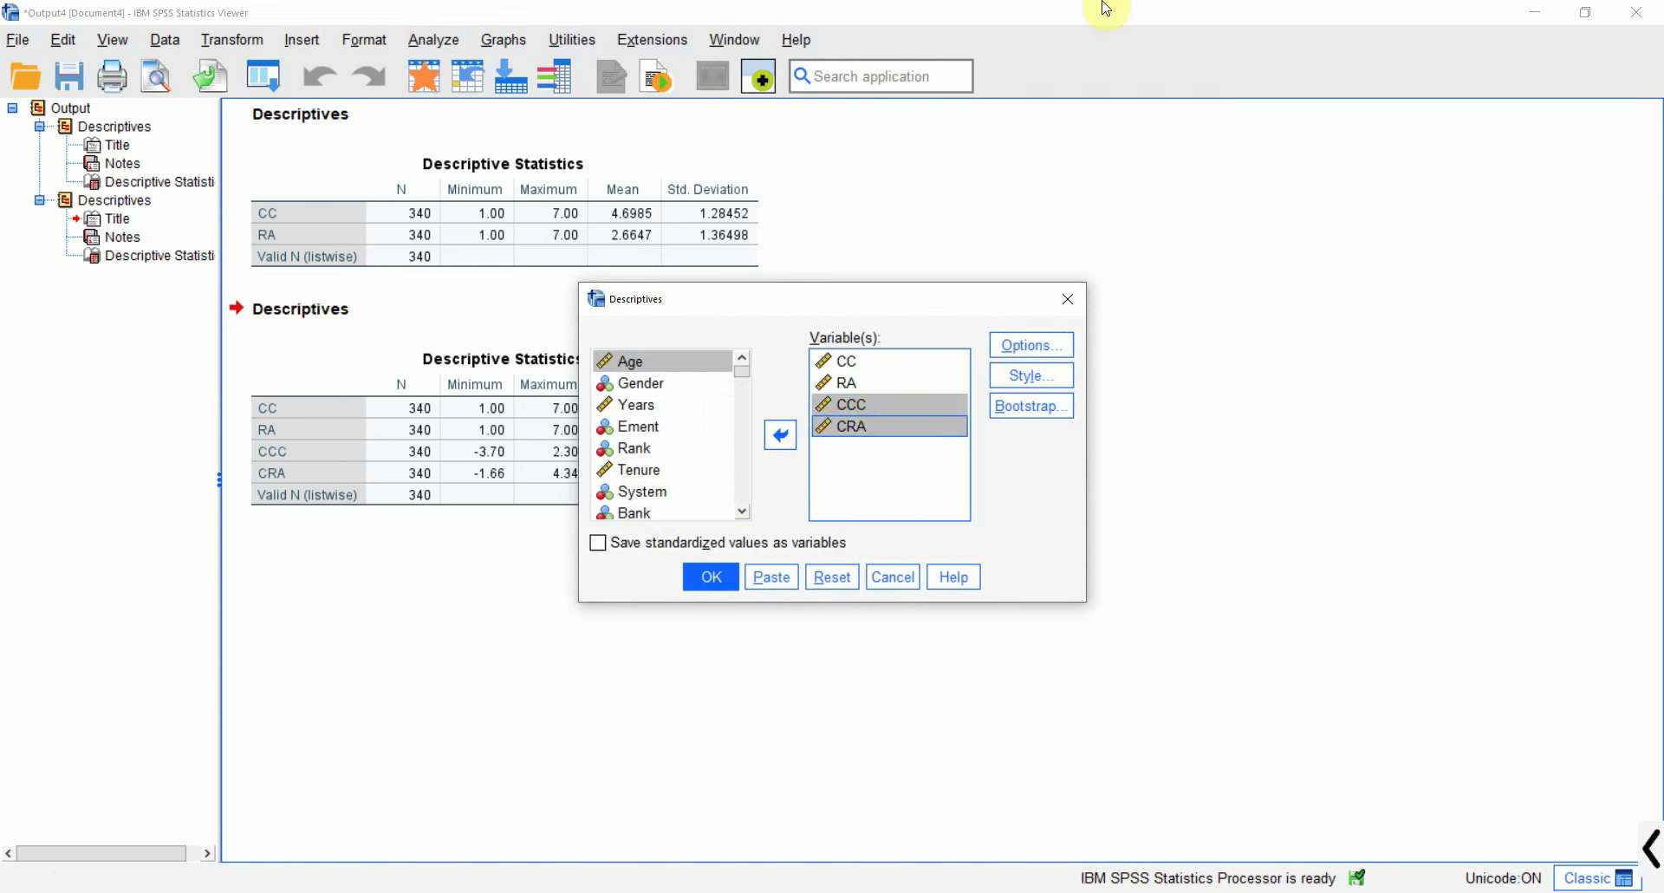
{"action": "left_click", "coordinate": [774, 443]}
Step: Enable saving standardized values as variables, add OP to CC and RA, and run the Descriptives
{"action": "left_click", "coordinate": [631, 540]}
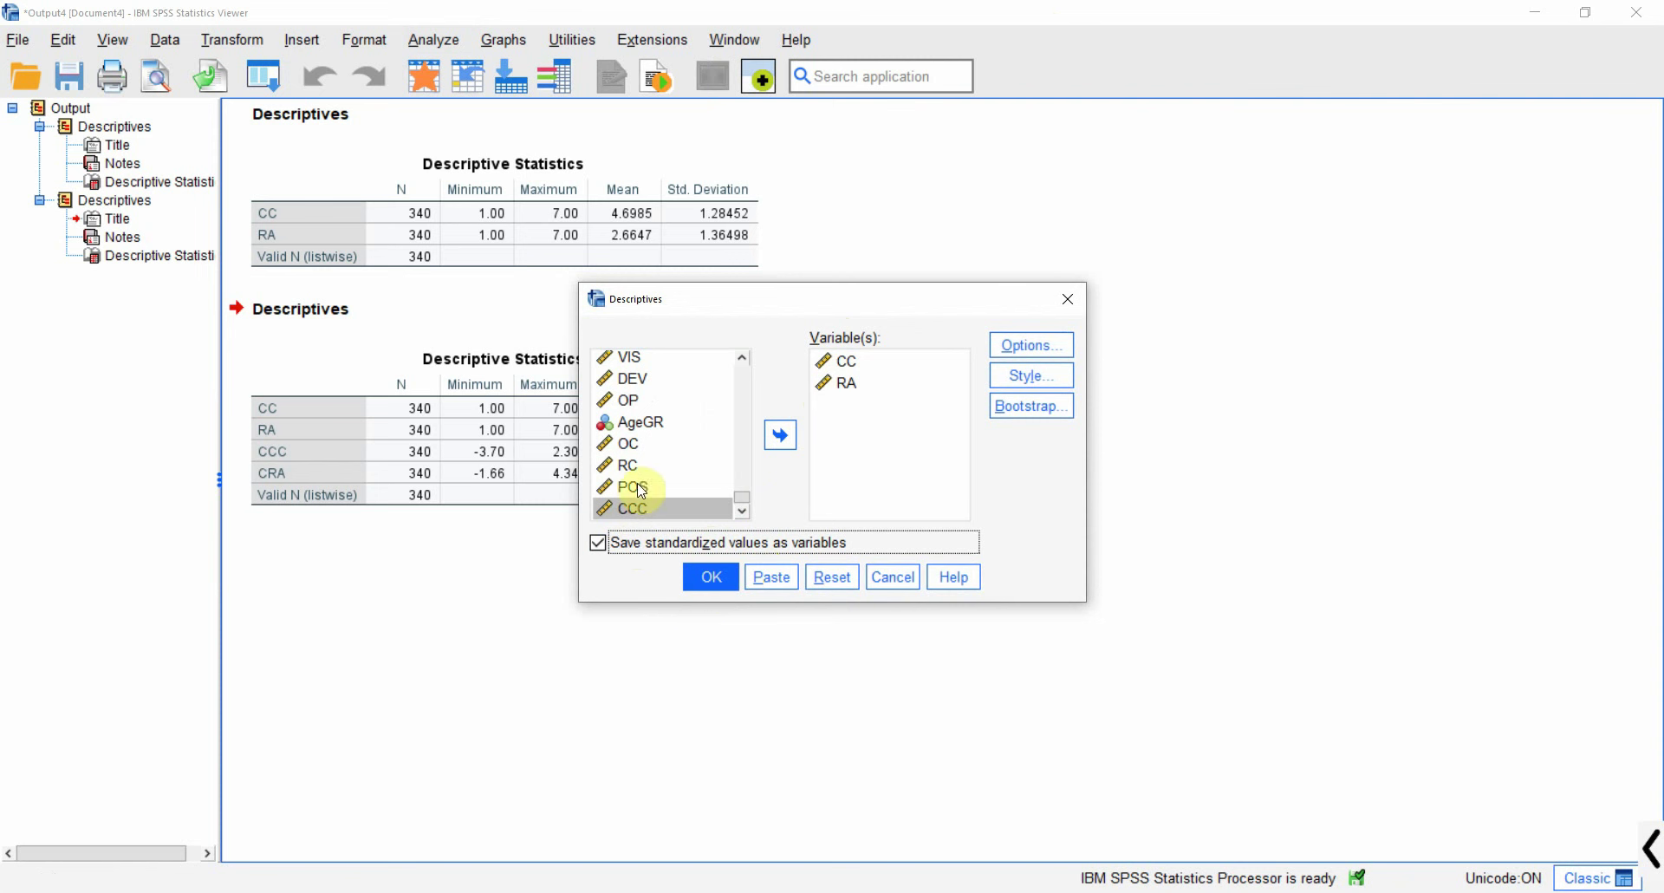
{"action": "left_click", "coordinate": [645, 401]}
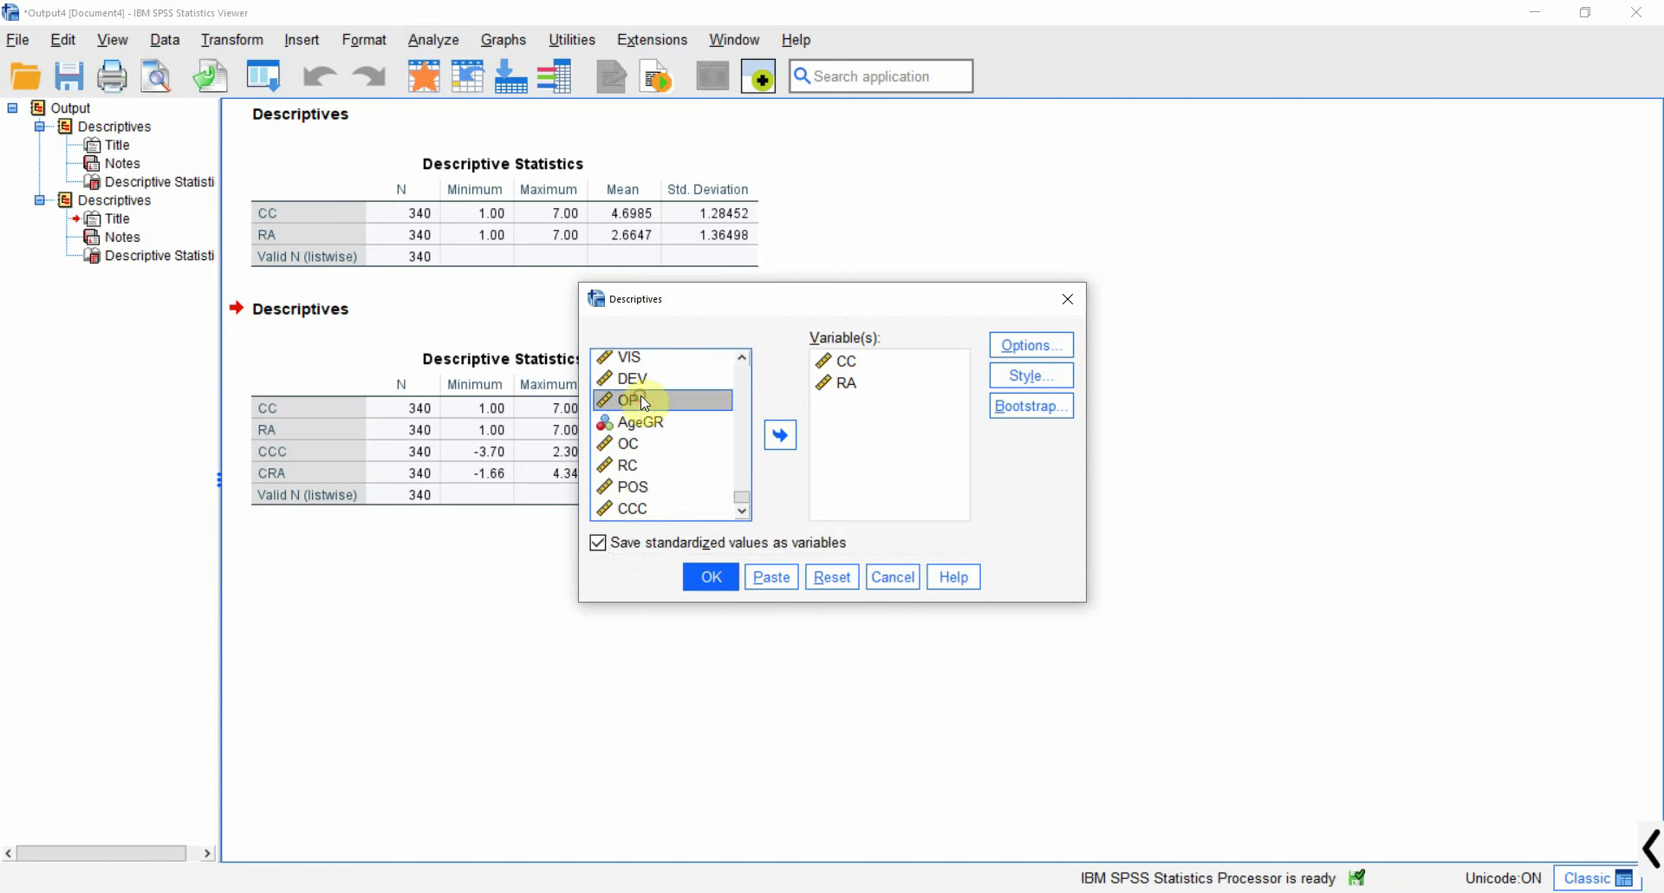
{"action": "left_click", "coordinate": [780, 435]}
{"action": "left_click", "coordinate": [698, 581]}
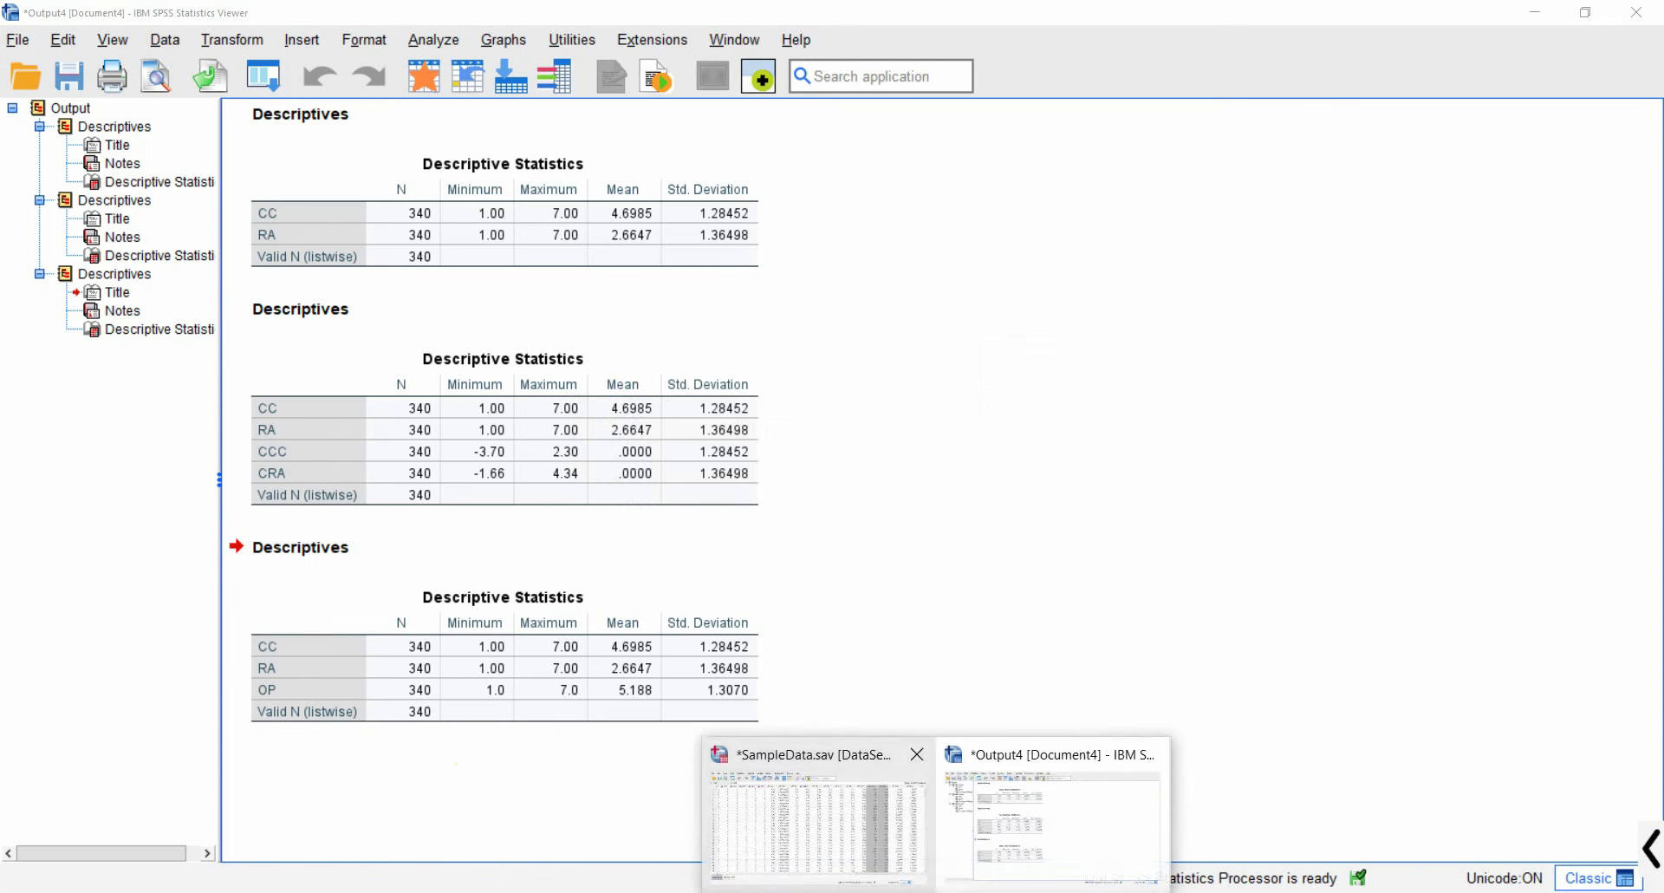
Step: Examine the standardized columns ZCC, ZRA and ZOP in SampleData.sav, and read hypothesis H1 in the Word document Z Score.docx
{"action": "left_click", "coordinate": [808, 845]}
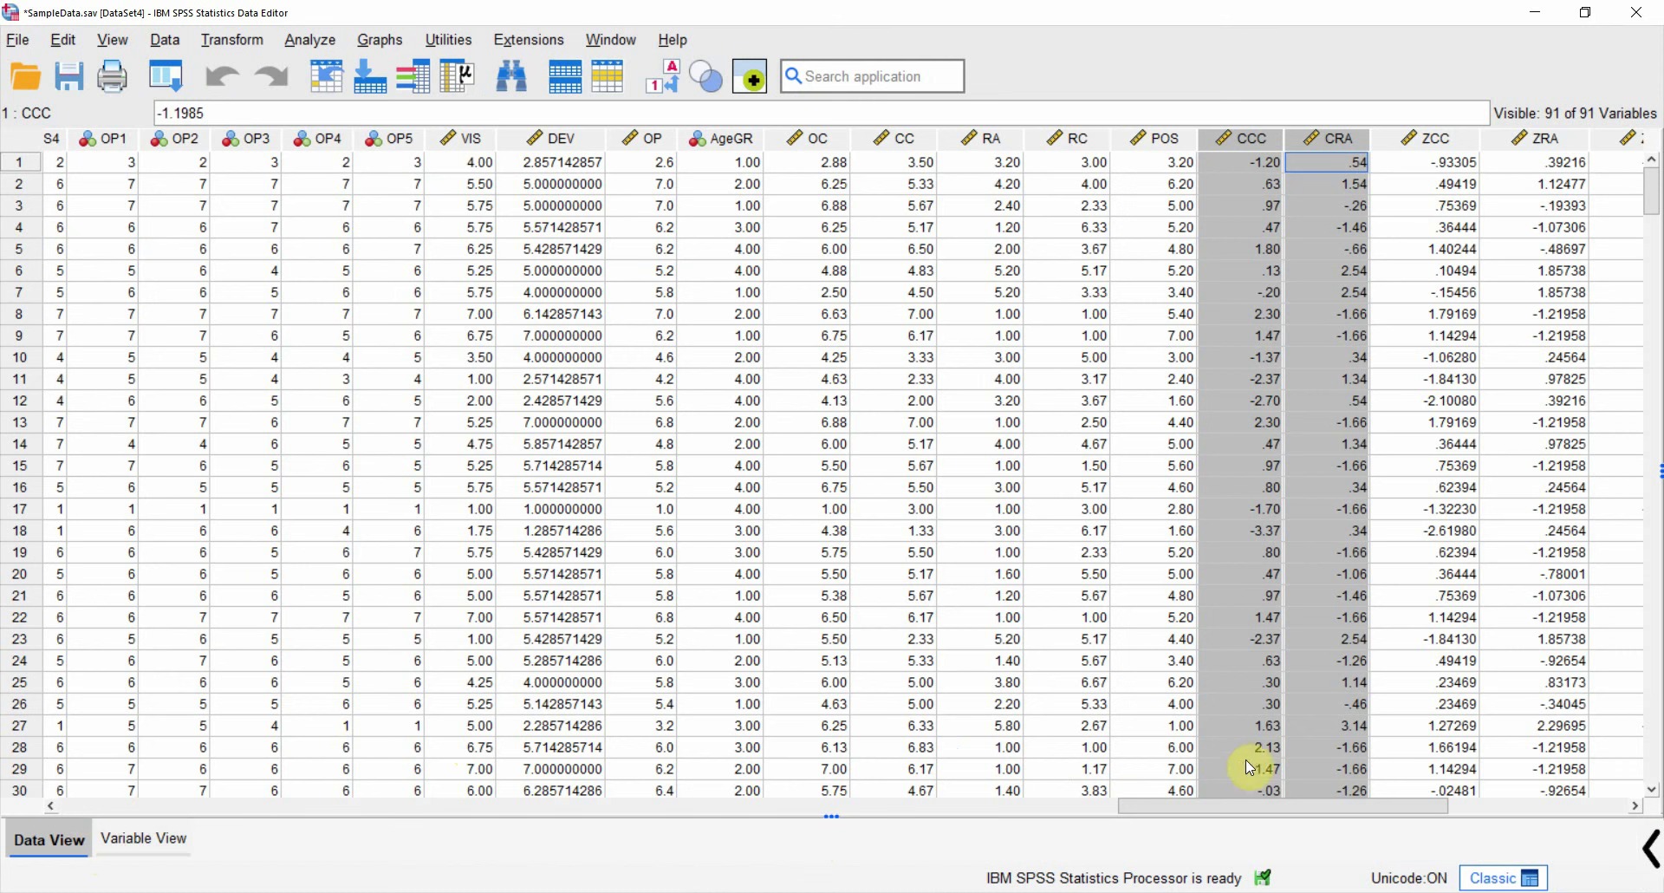
{"action": "left_click_drag", "start_coordinate": [1270, 804], "coordinate": [1404, 805]}
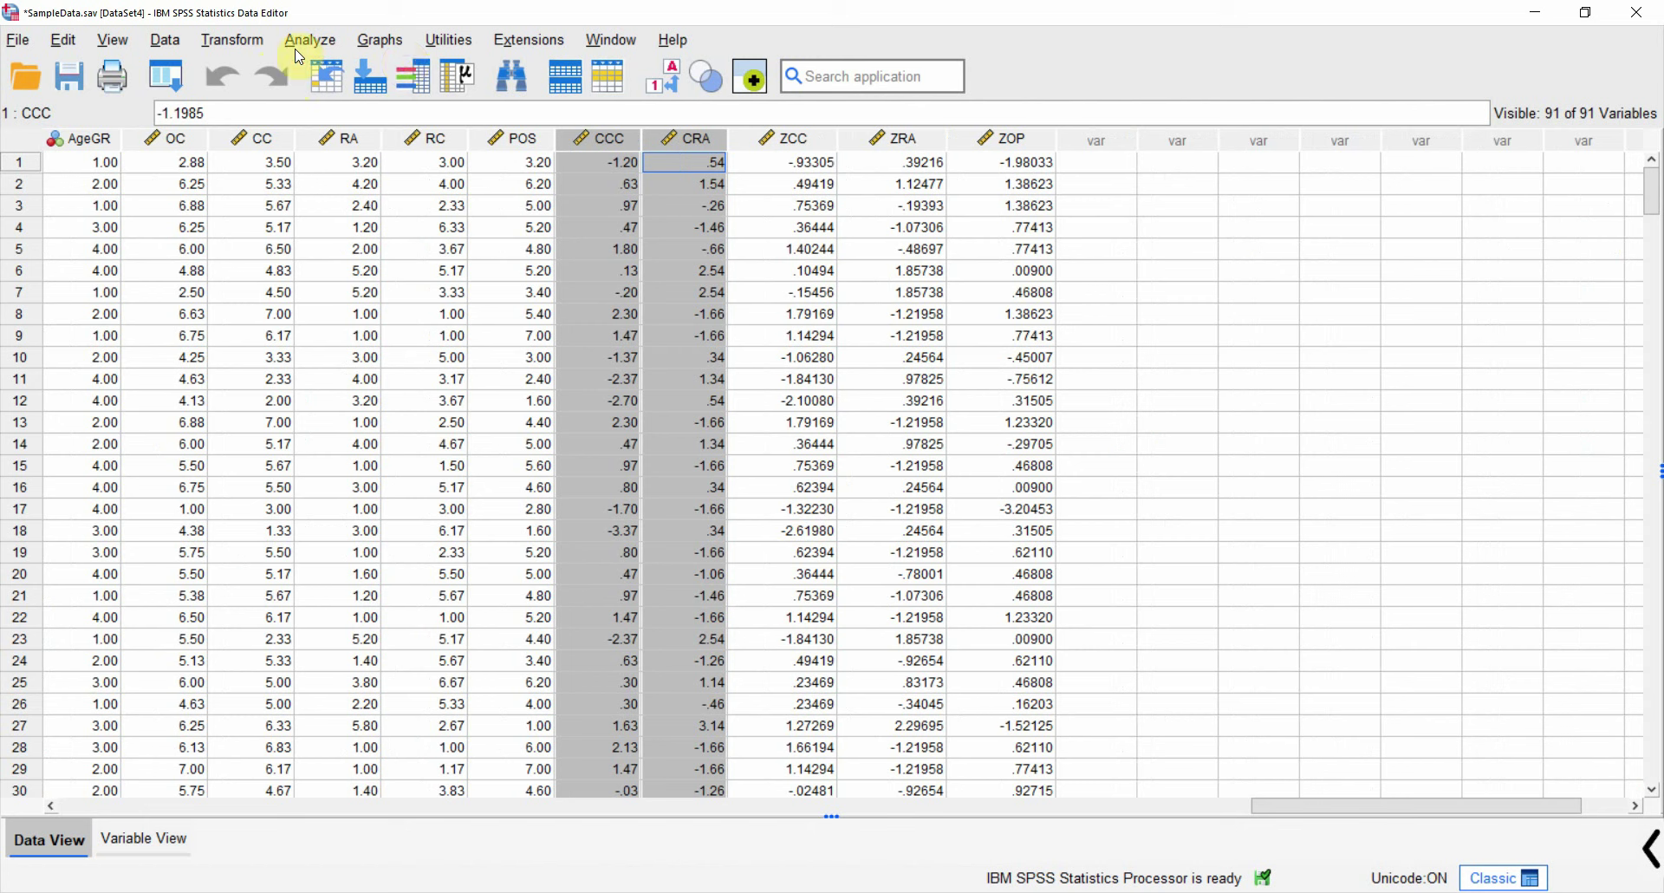
{"action": "key", "text": "alt+Tab"}
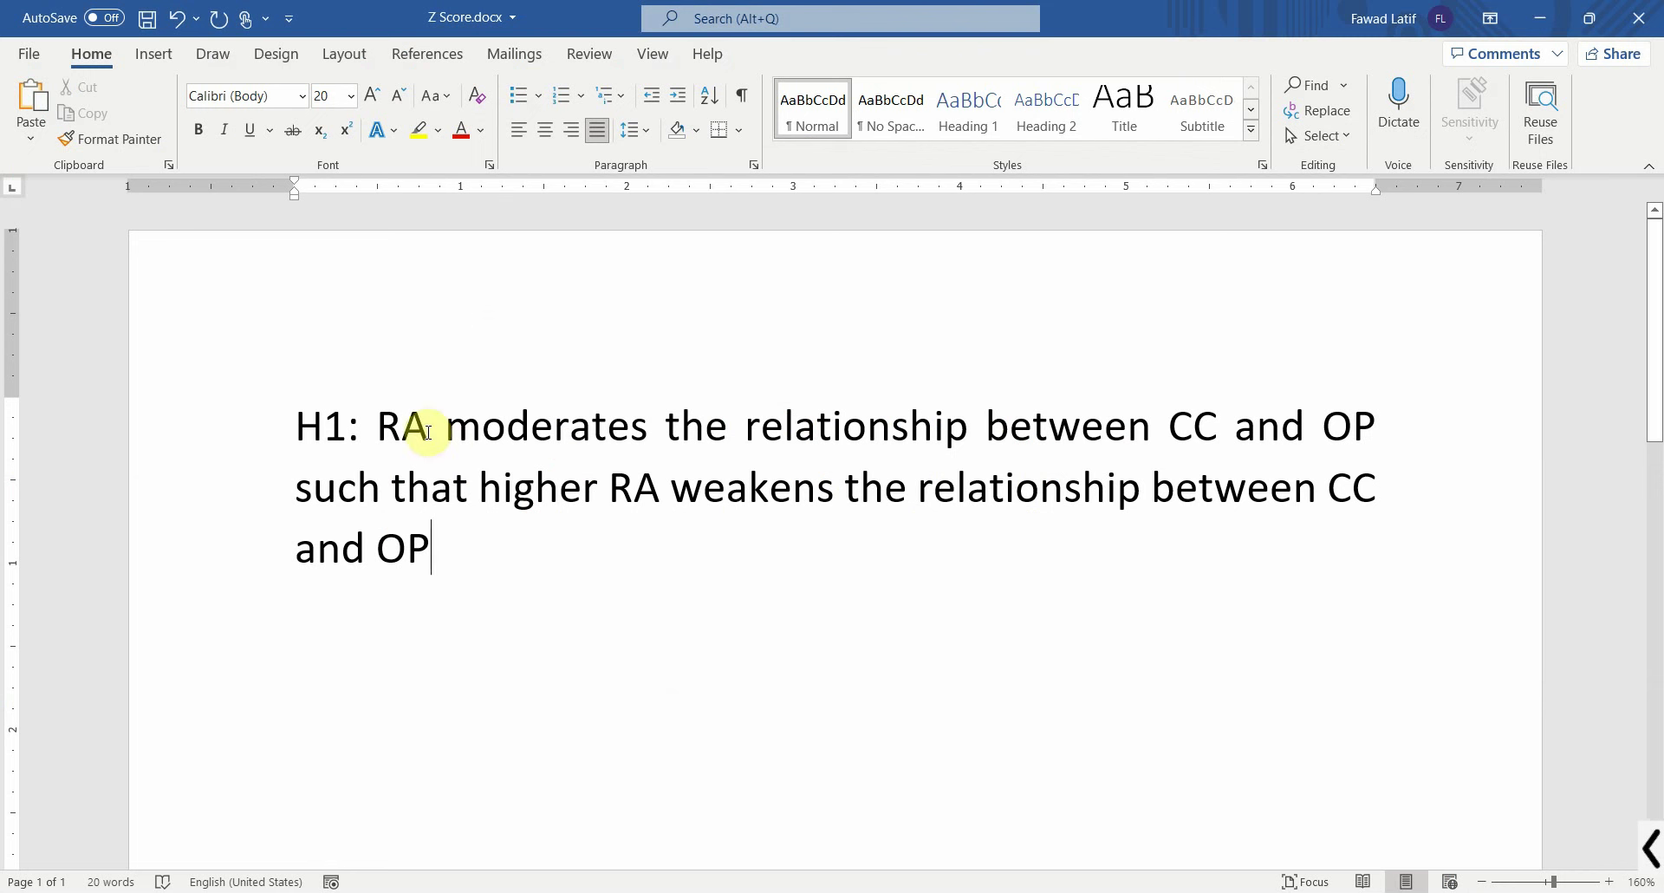
{"action": "left_click_drag", "start_coordinate": [379, 429], "coordinate": [1353, 430]}
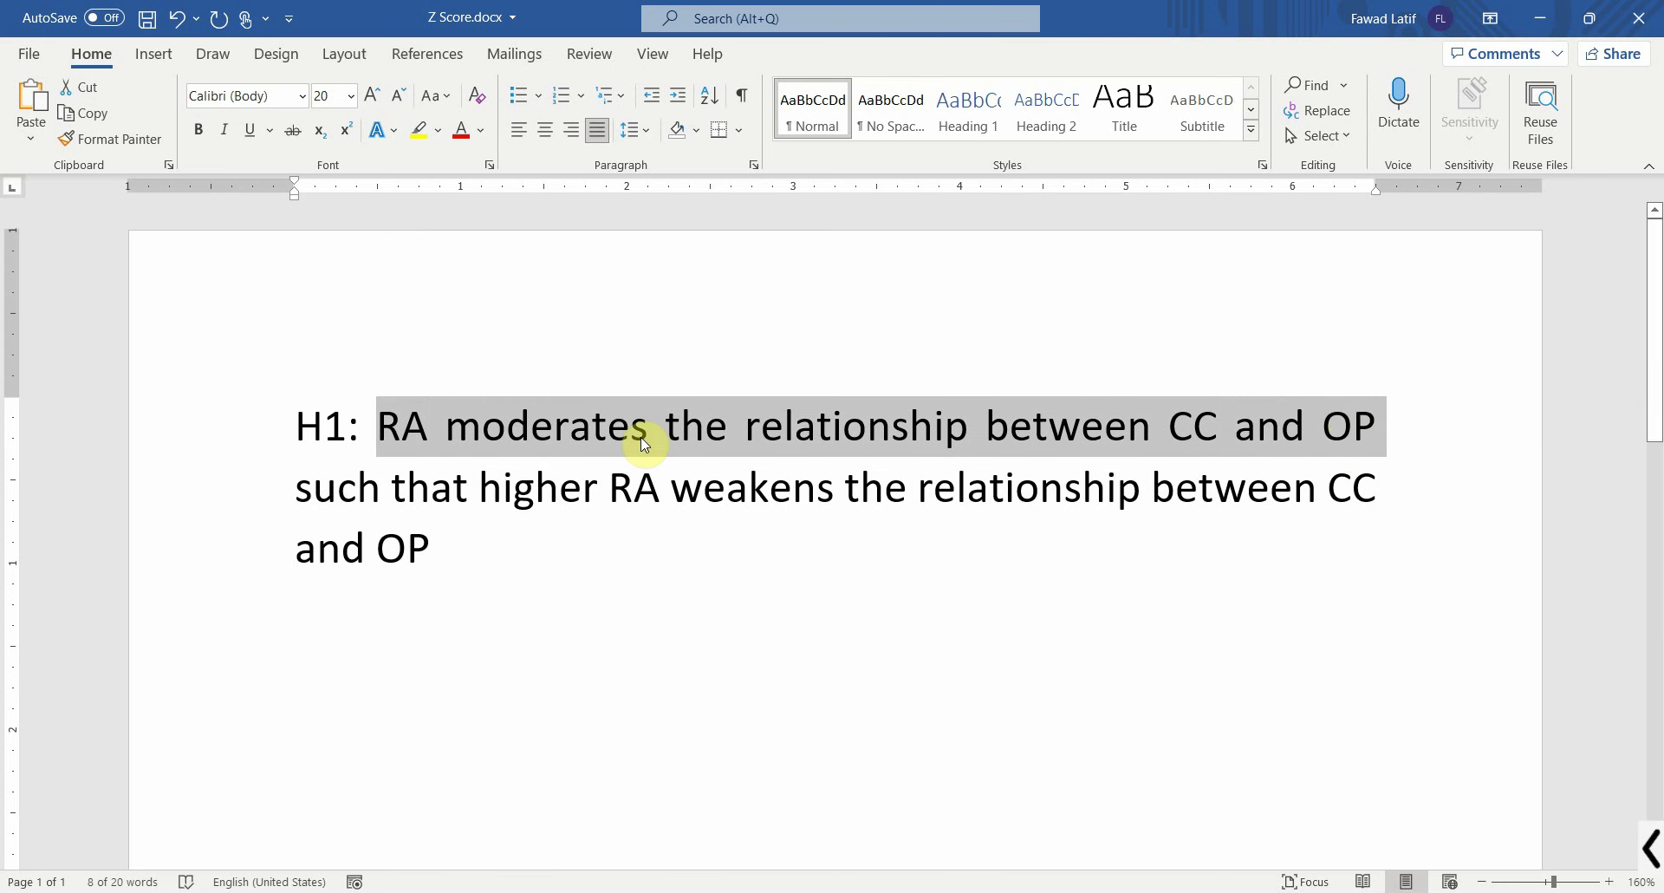
{"action": "left_click", "coordinate": [408, 422]}
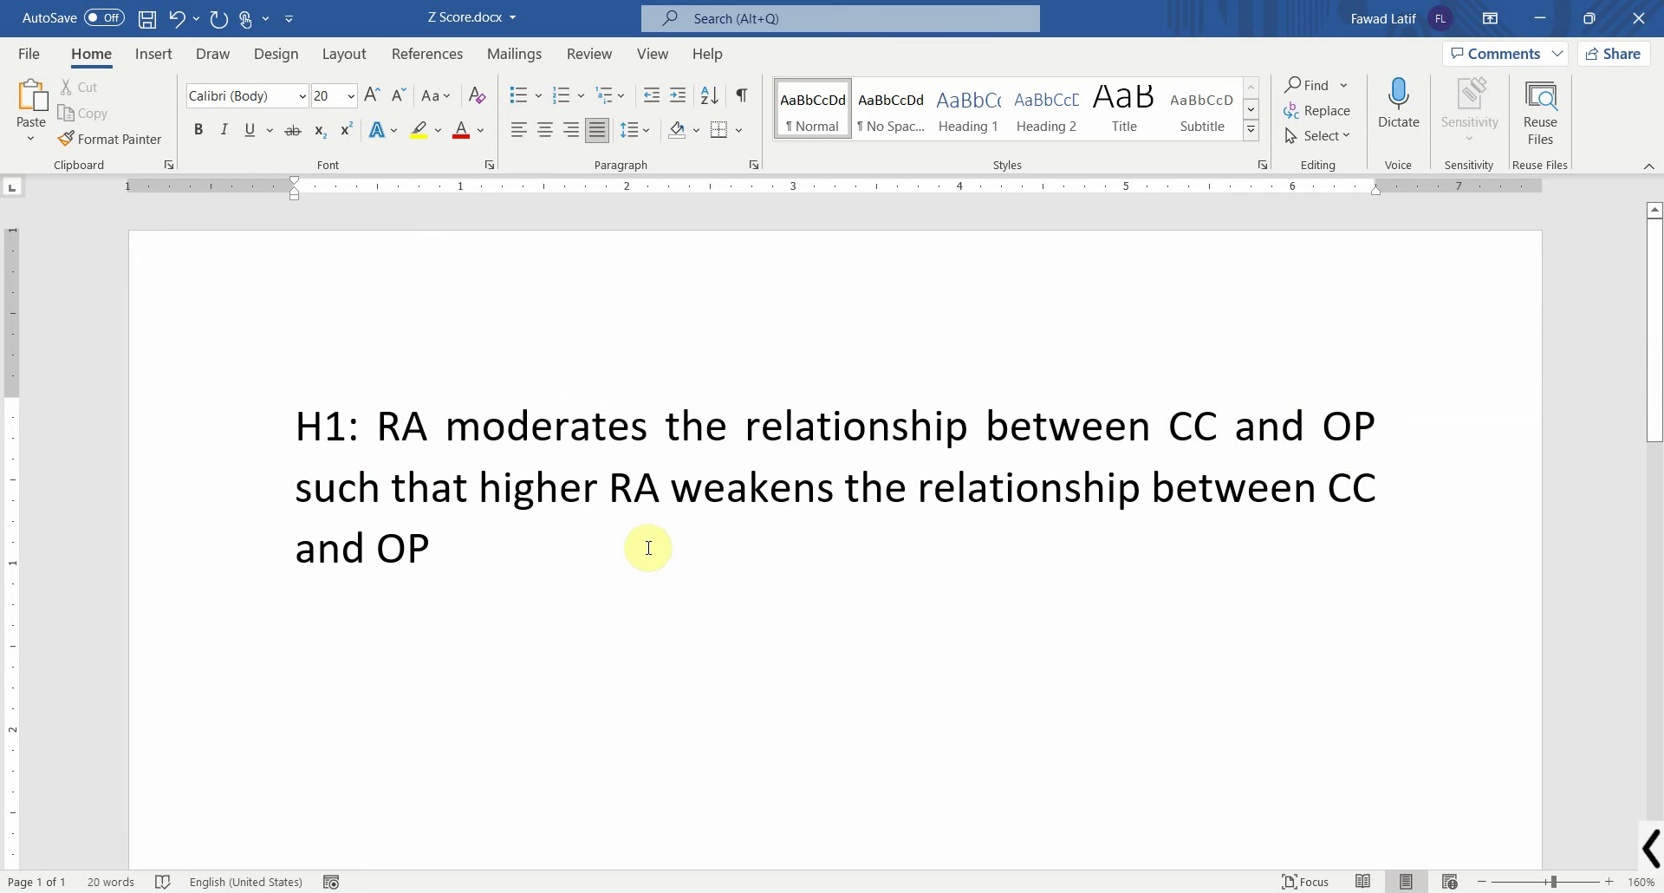
{"action": "left_click", "coordinate": [461, 545]}
{"action": "left_click_drag", "start_coordinate": [371, 414], "coordinate": [1360, 414]}
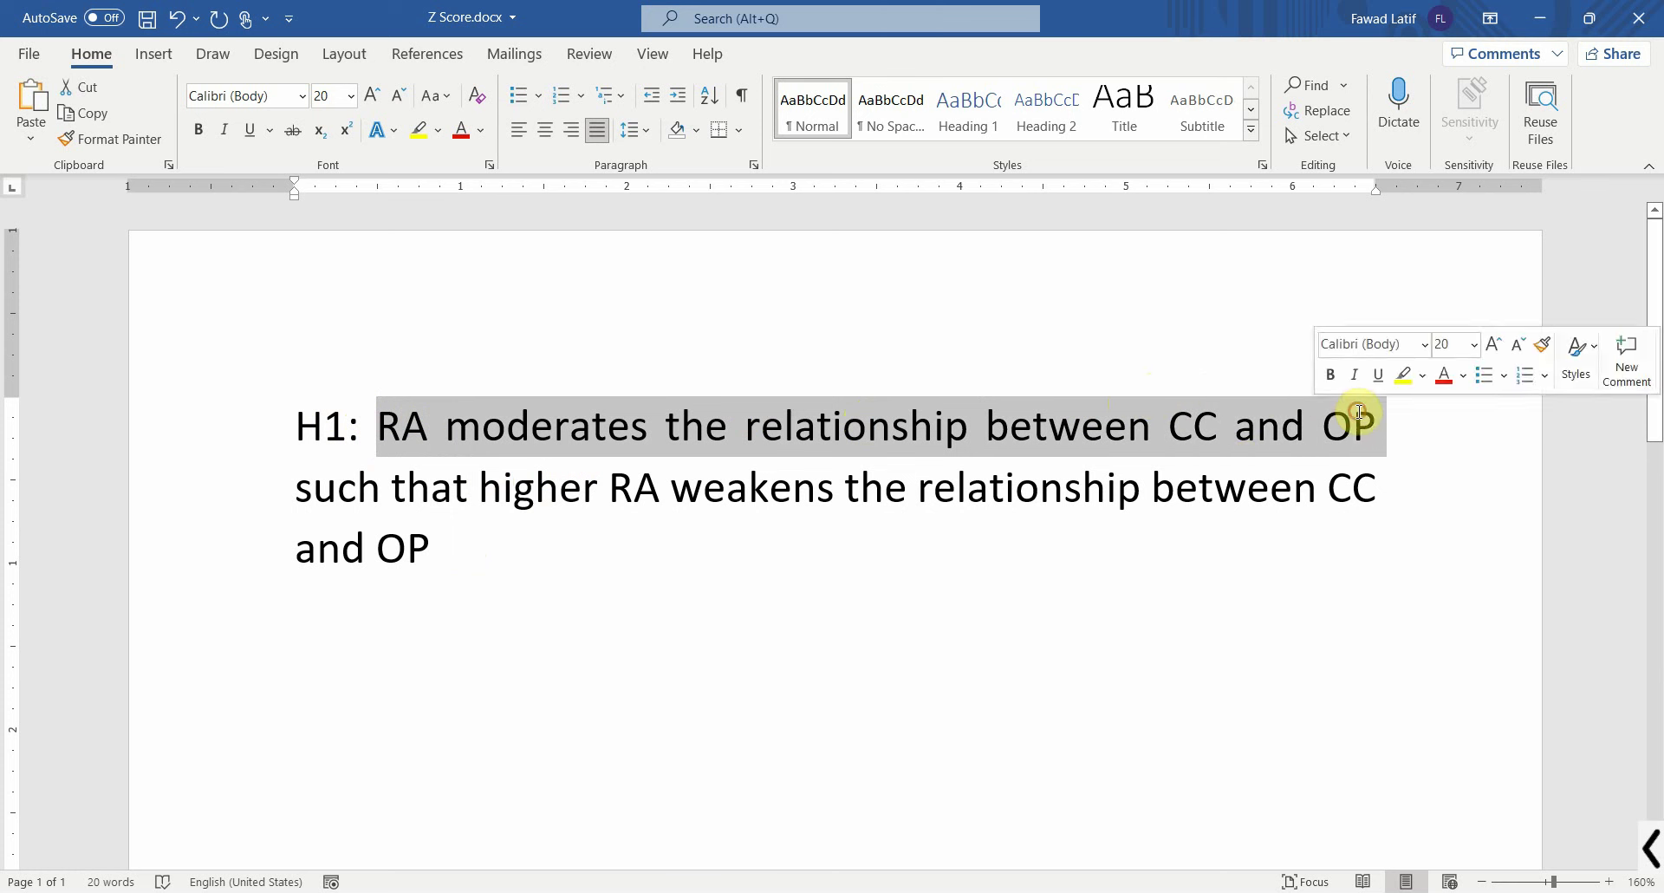
{"action": "left_click", "coordinate": [642, 569]}
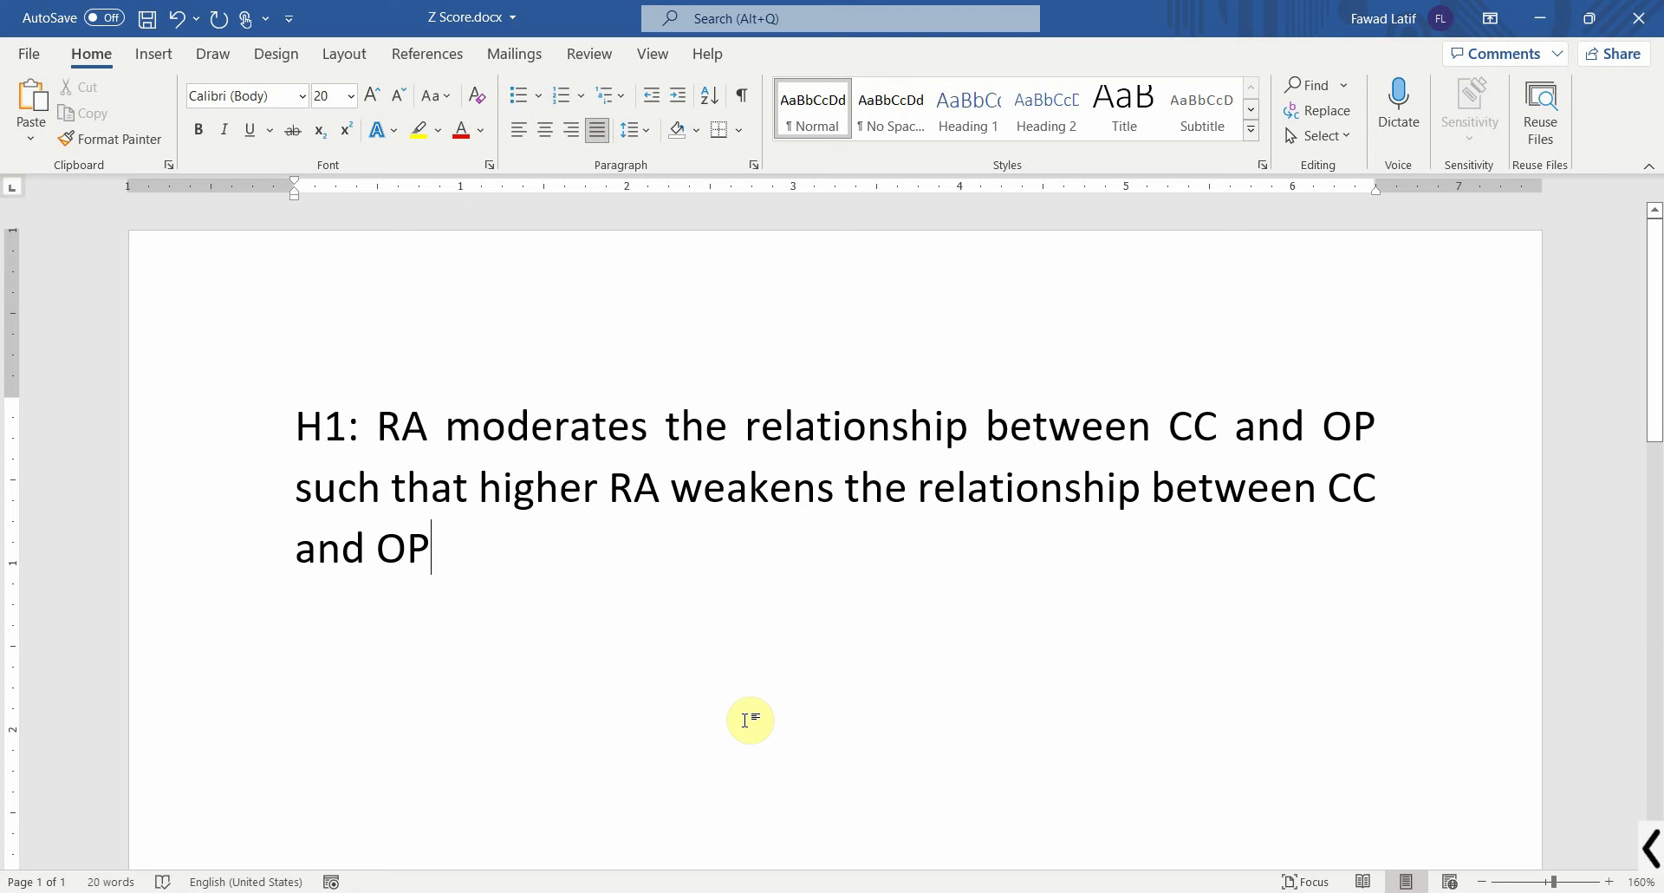
Step: Return to the SampleData.sav dataset in SPSS, start Compute Variable with target IntRAXCC, and clear the old numeric expression
{"action": "left_click", "coordinate": [936, 891]}
{"action": "left_click", "coordinate": [893, 851]}
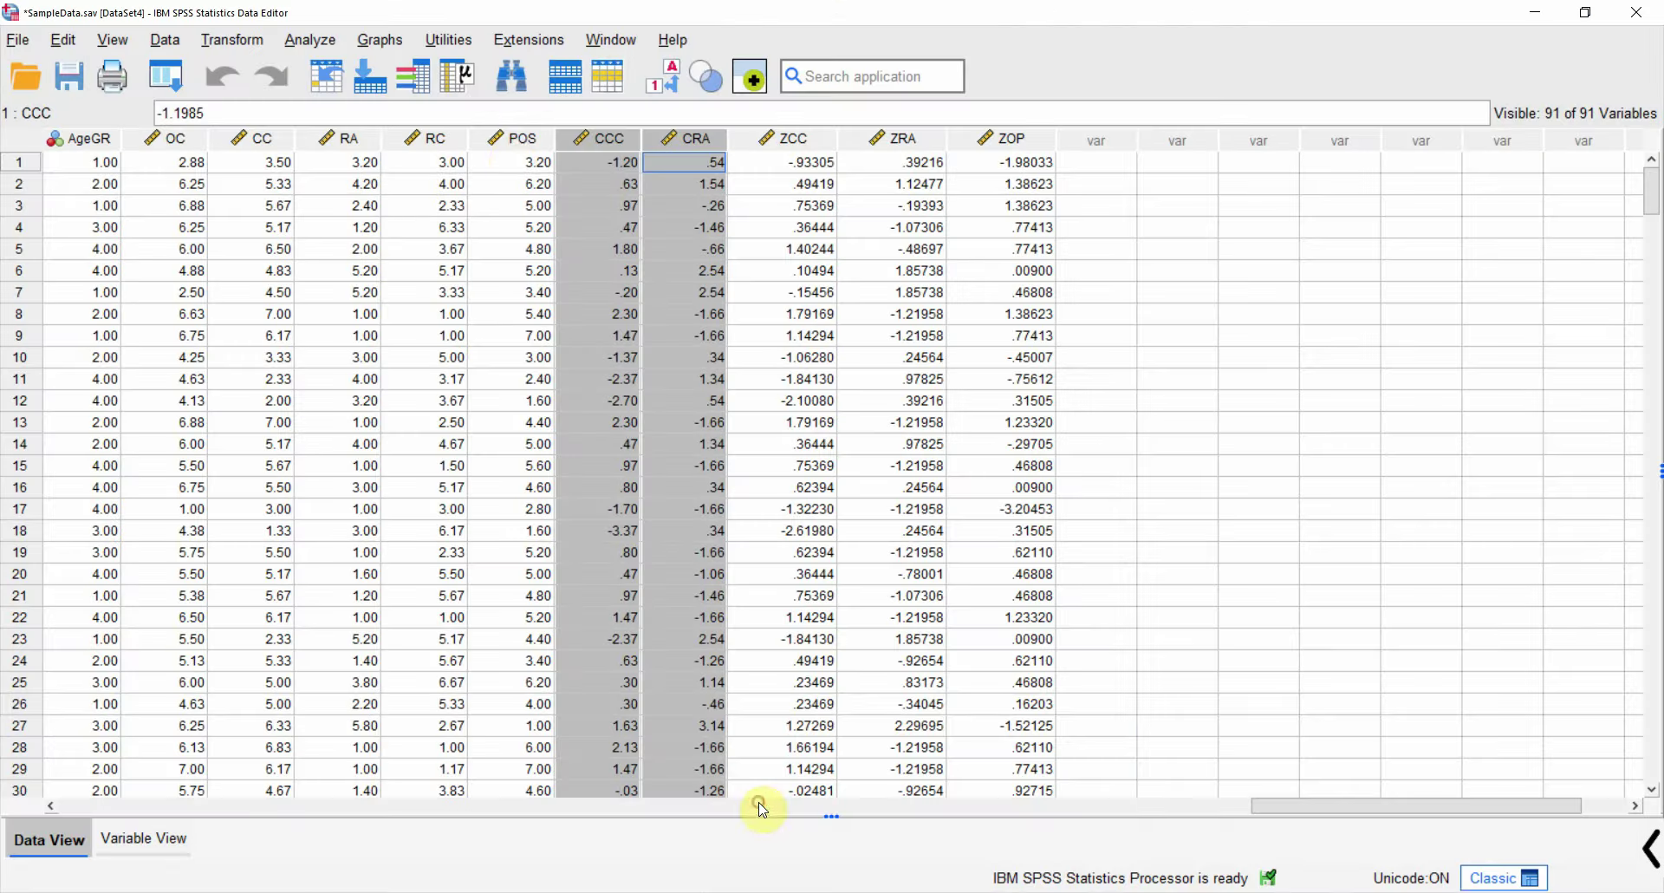
{"action": "left_click", "coordinate": [232, 40]}
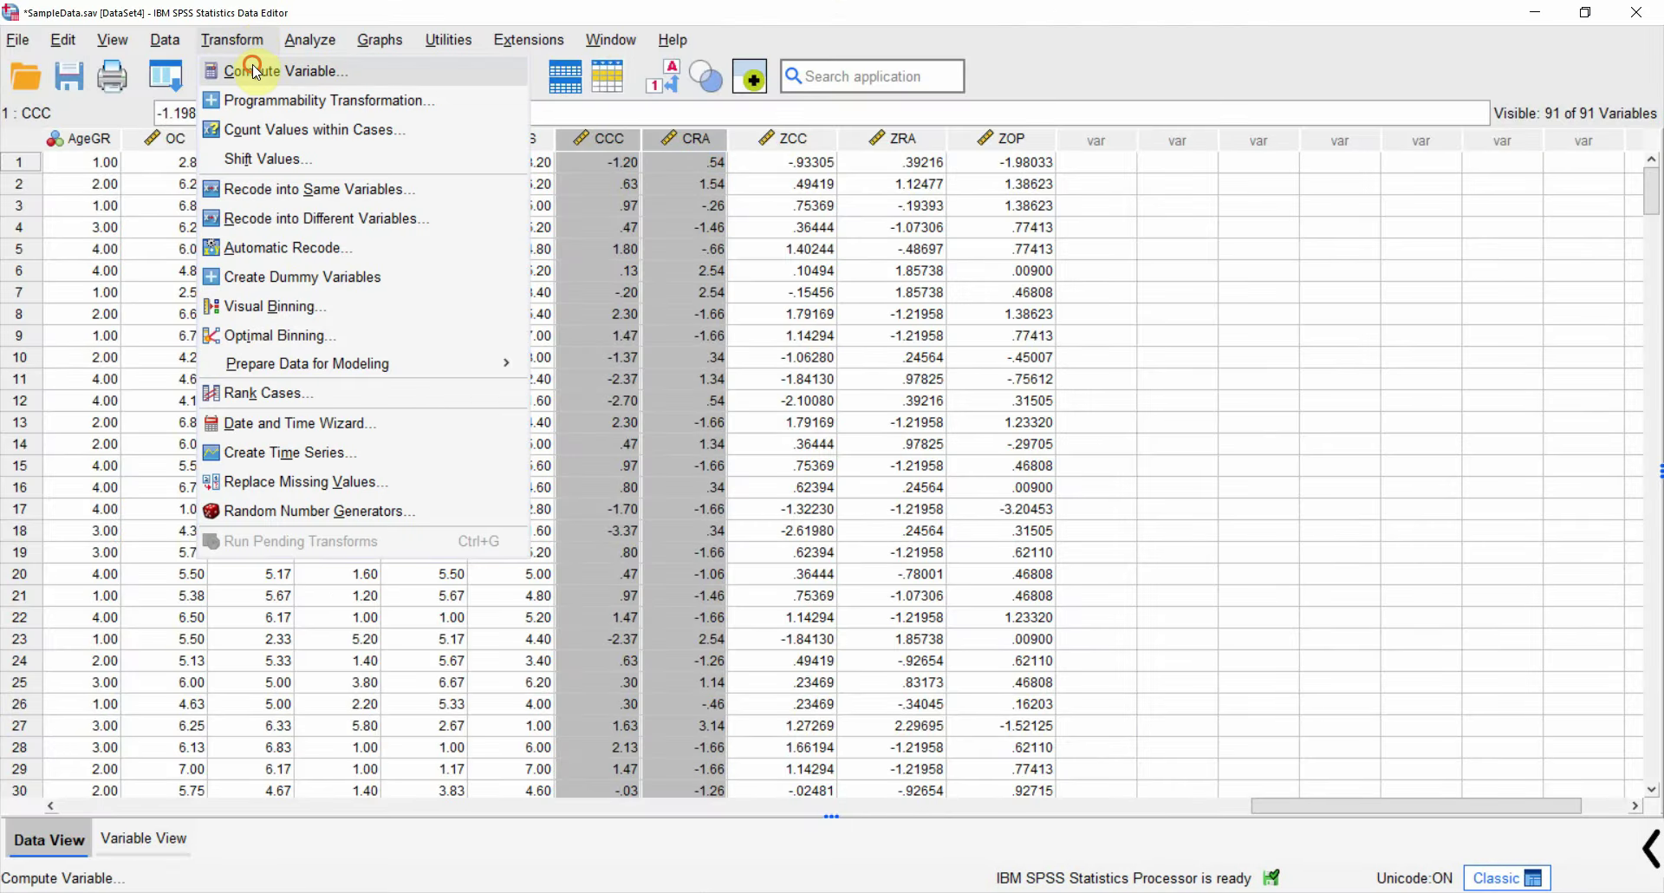
{"action": "left_click", "coordinate": [245, 71]}
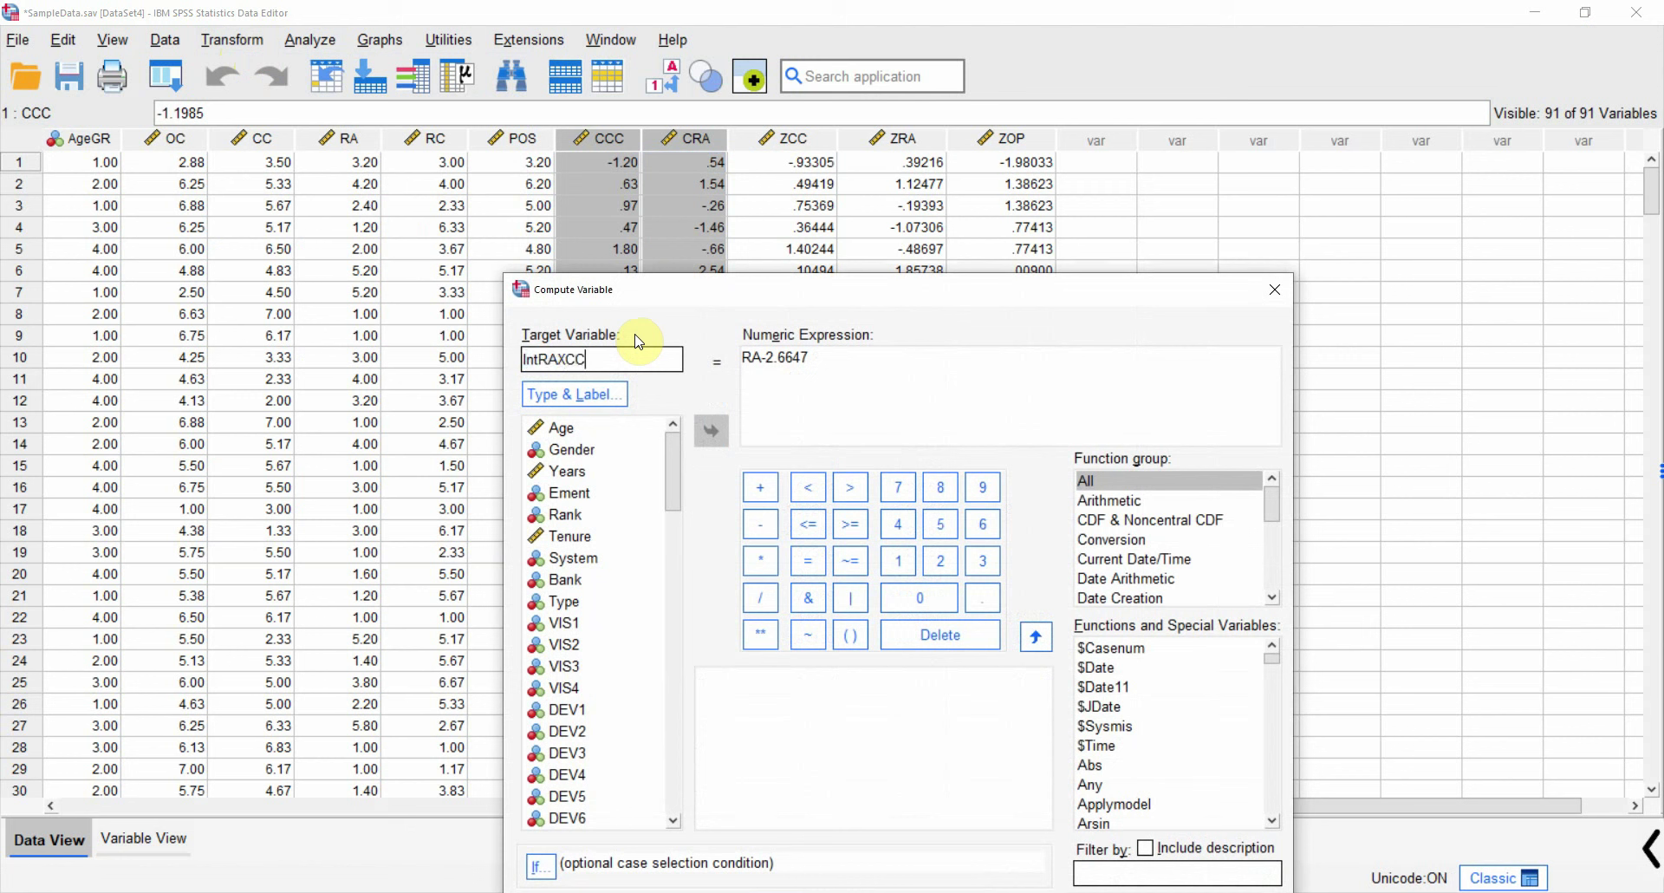
{"action": "left_click_drag", "start_coordinate": [840, 358], "coordinate": [743, 358]}
{"action": "key", "text": "BackSpace"}
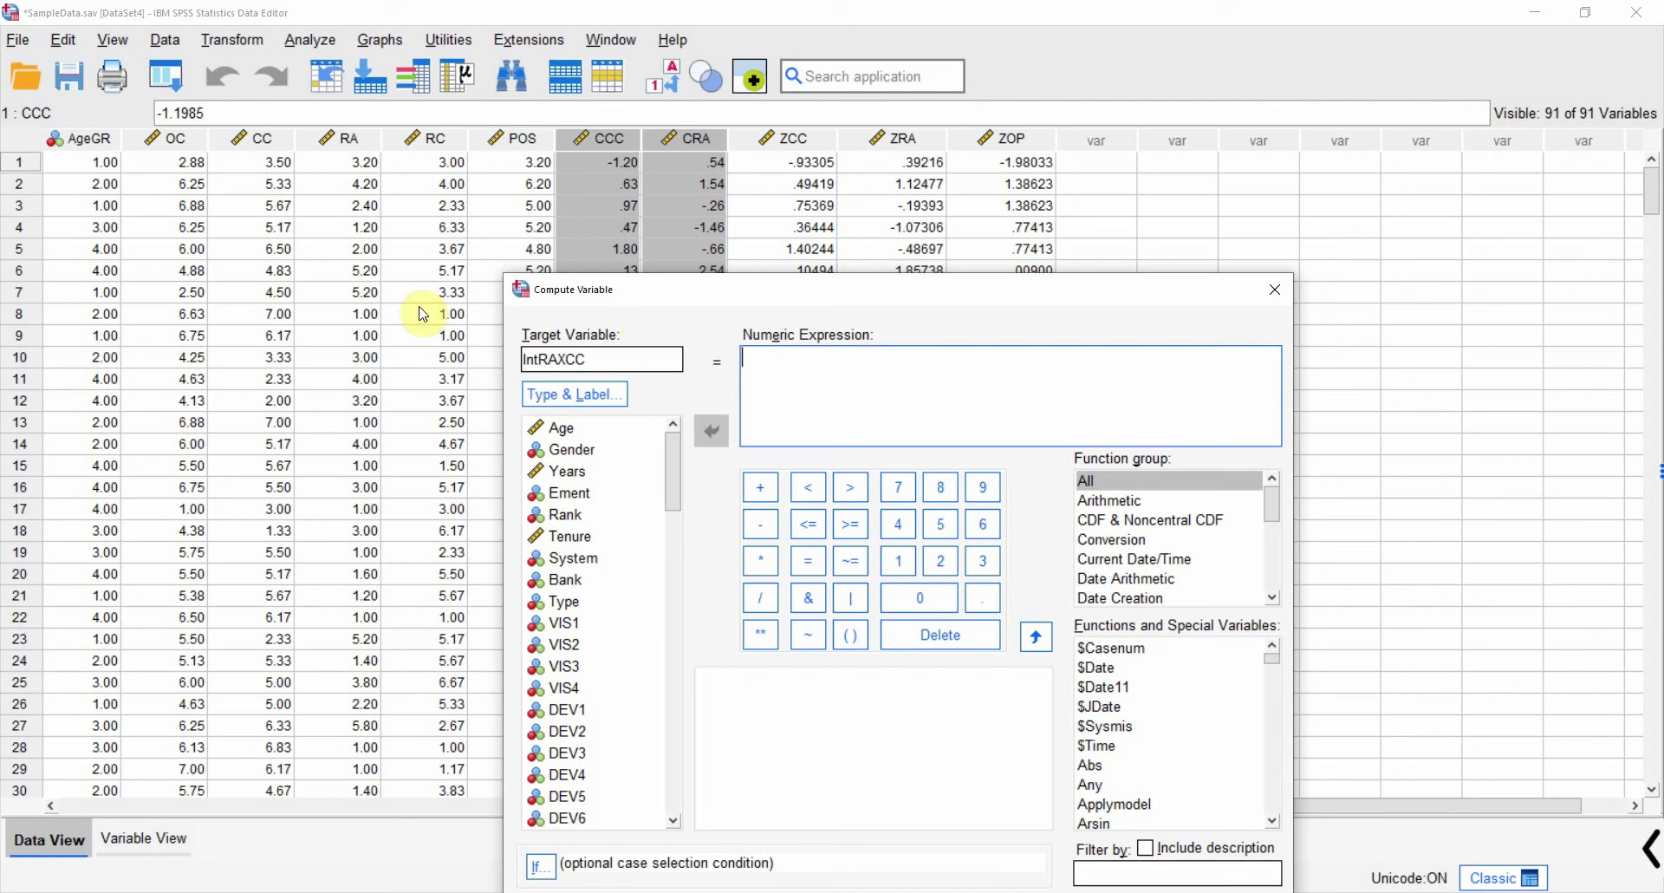
Step: Build the numeric expression CRA*CCC and compute the interaction variable IntRAXCC
{"action": "left_click_drag", "start_coordinate": [673, 473], "coordinate": [681, 826]}
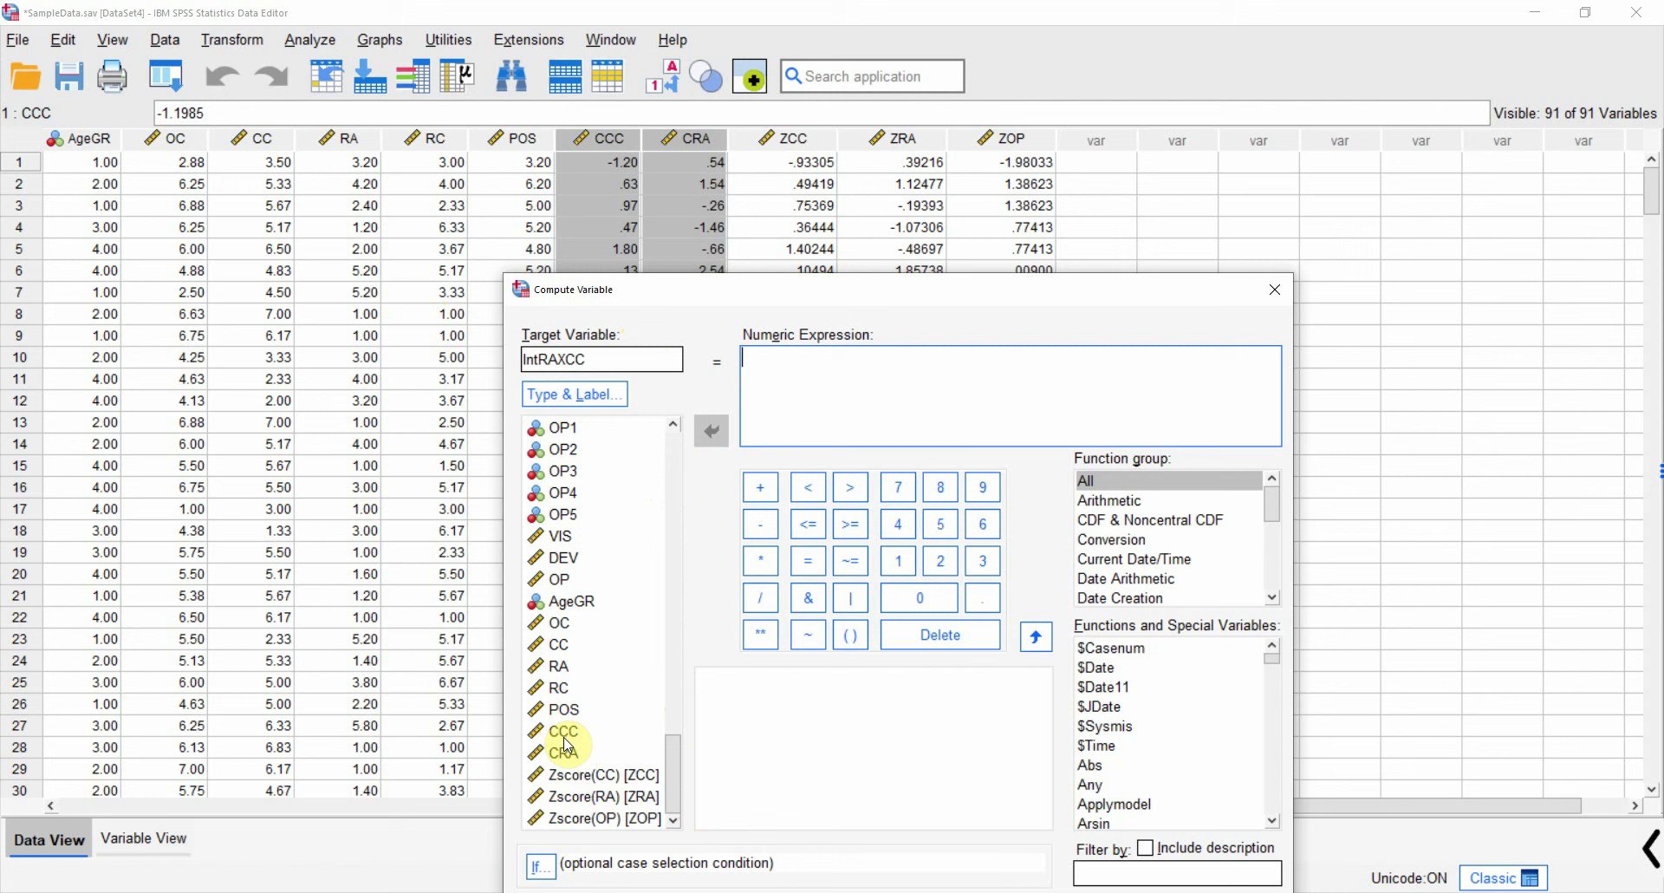
{"action": "double_click", "coordinate": [566, 753]}
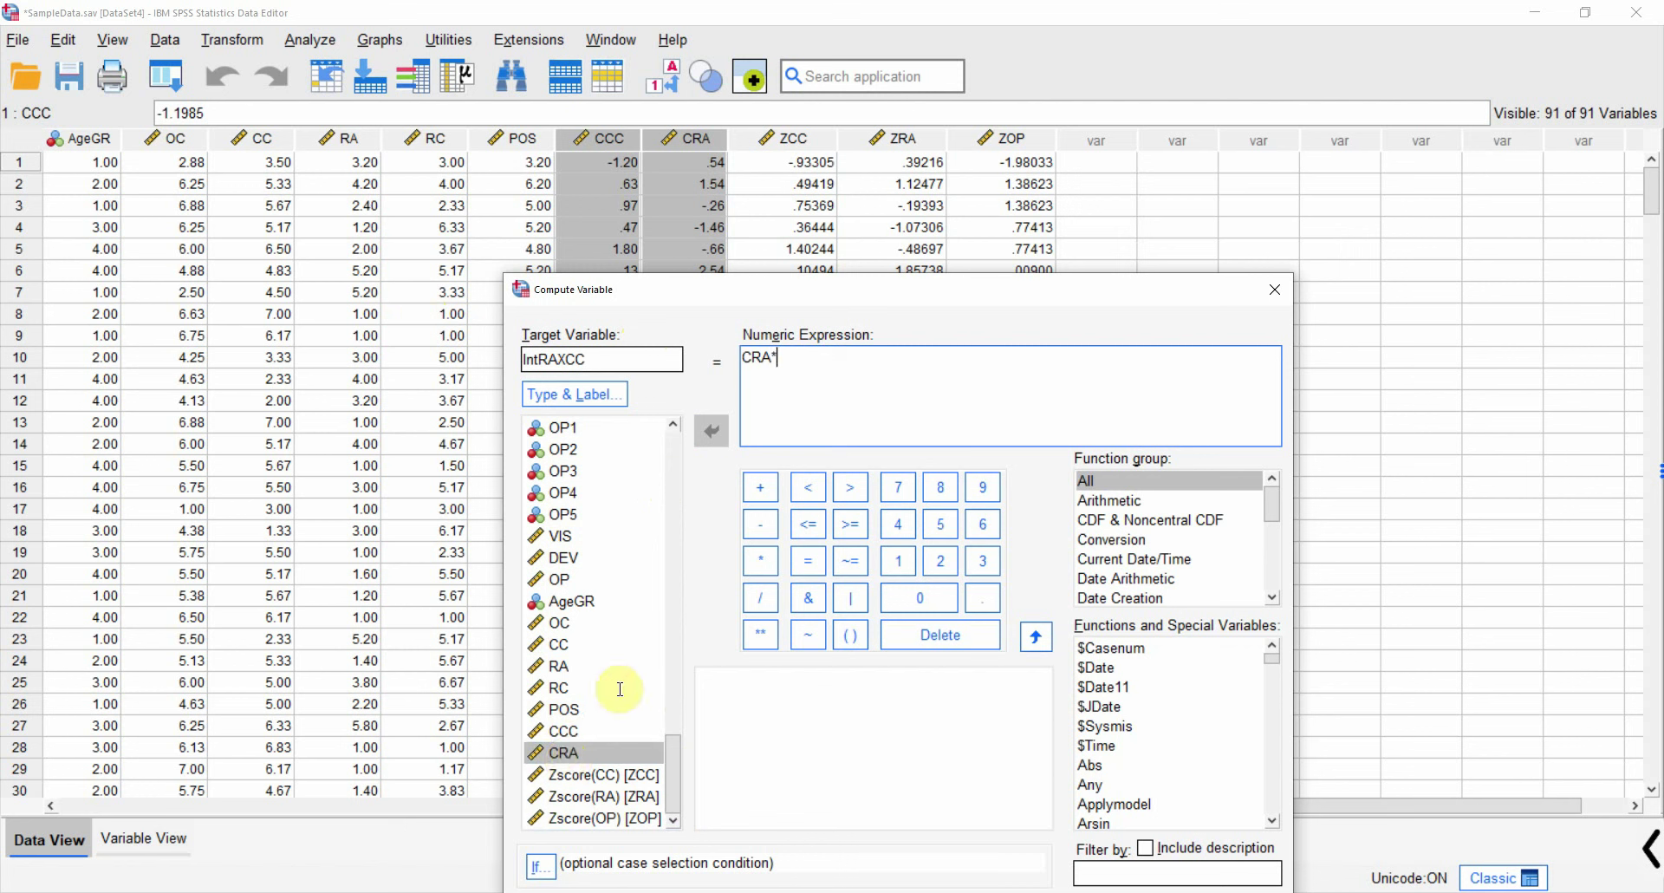
{"action": "double_click", "coordinate": [569, 733]}
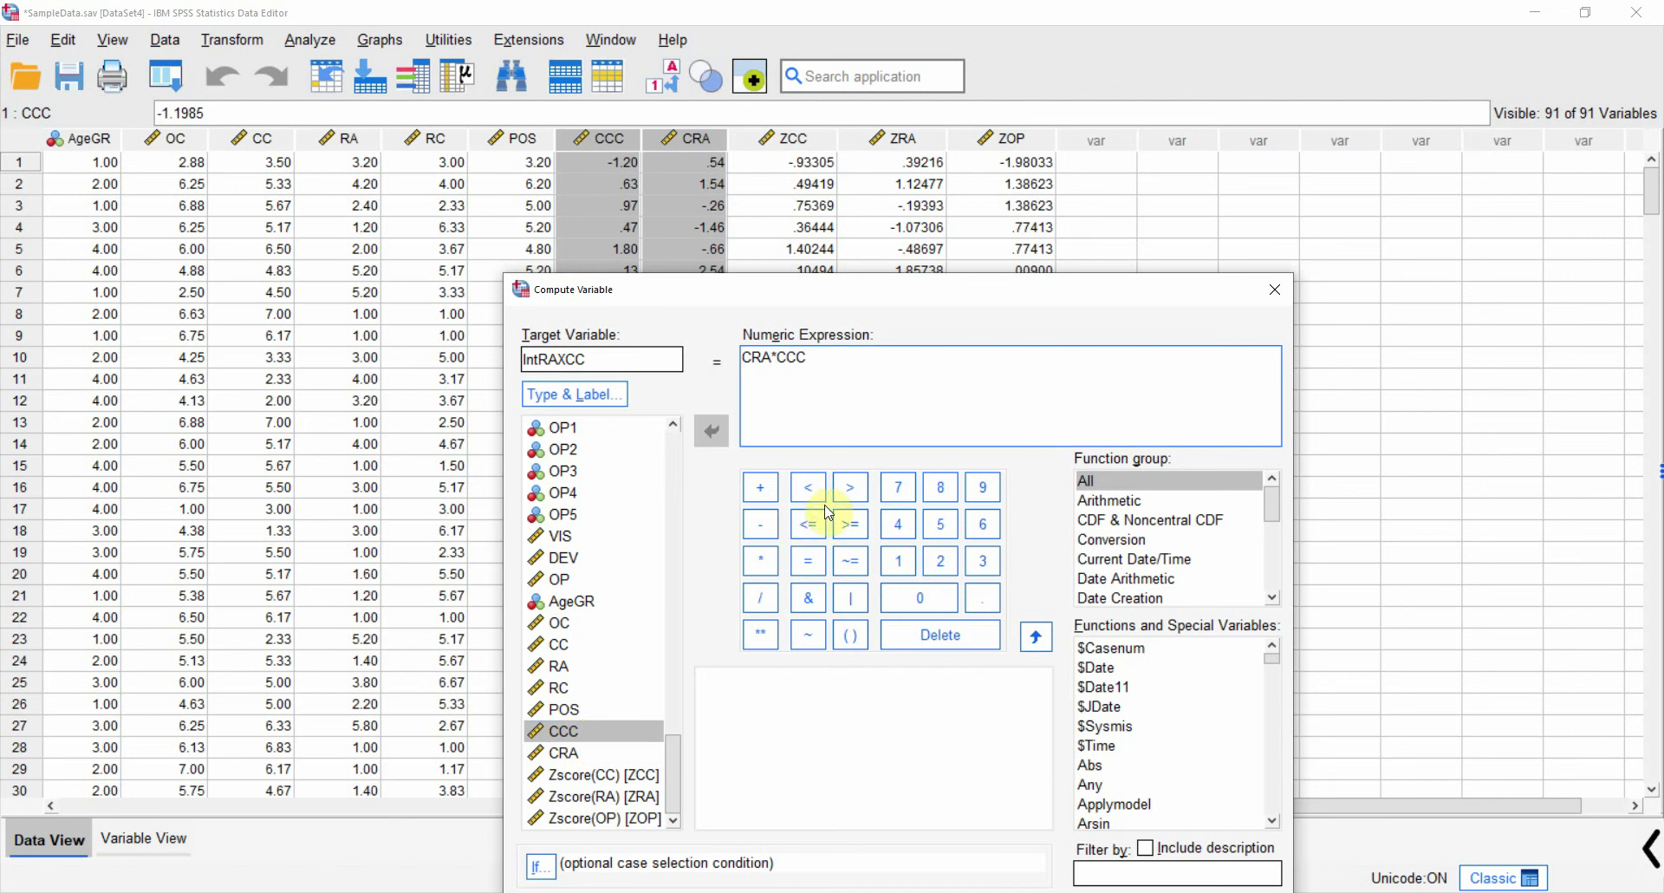
{"action": "left_click_drag", "start_coordinate": [819, 356], "coordinate": [693, 342]}
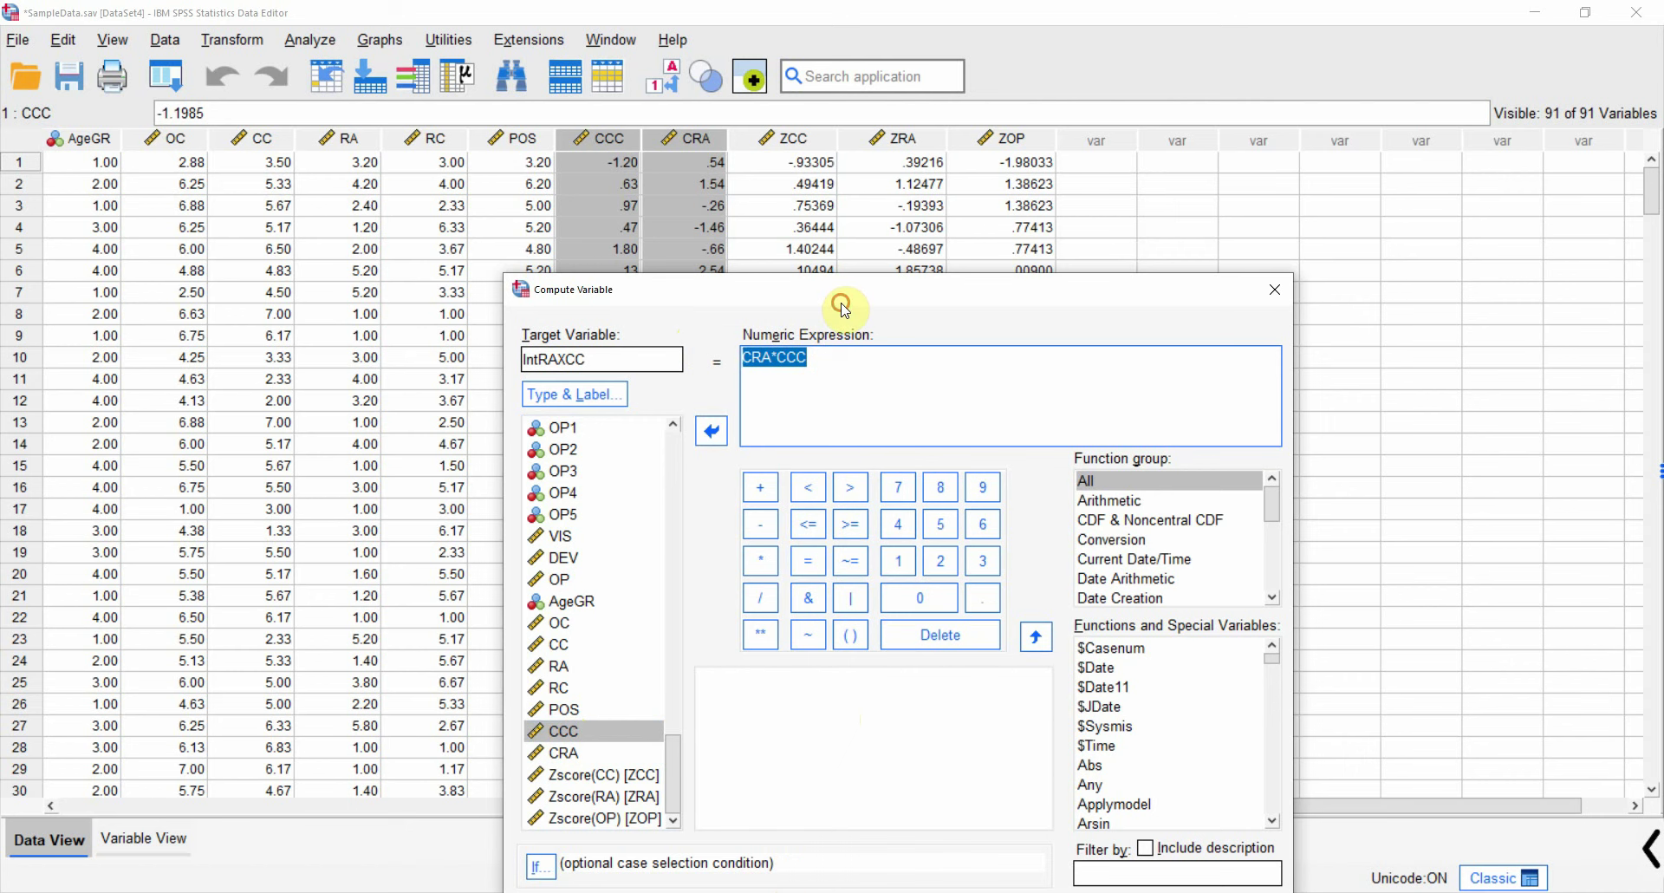
{"action": "left_click_drag", "start_coordinate": [842, 299], "coordinate": [784, 60]}
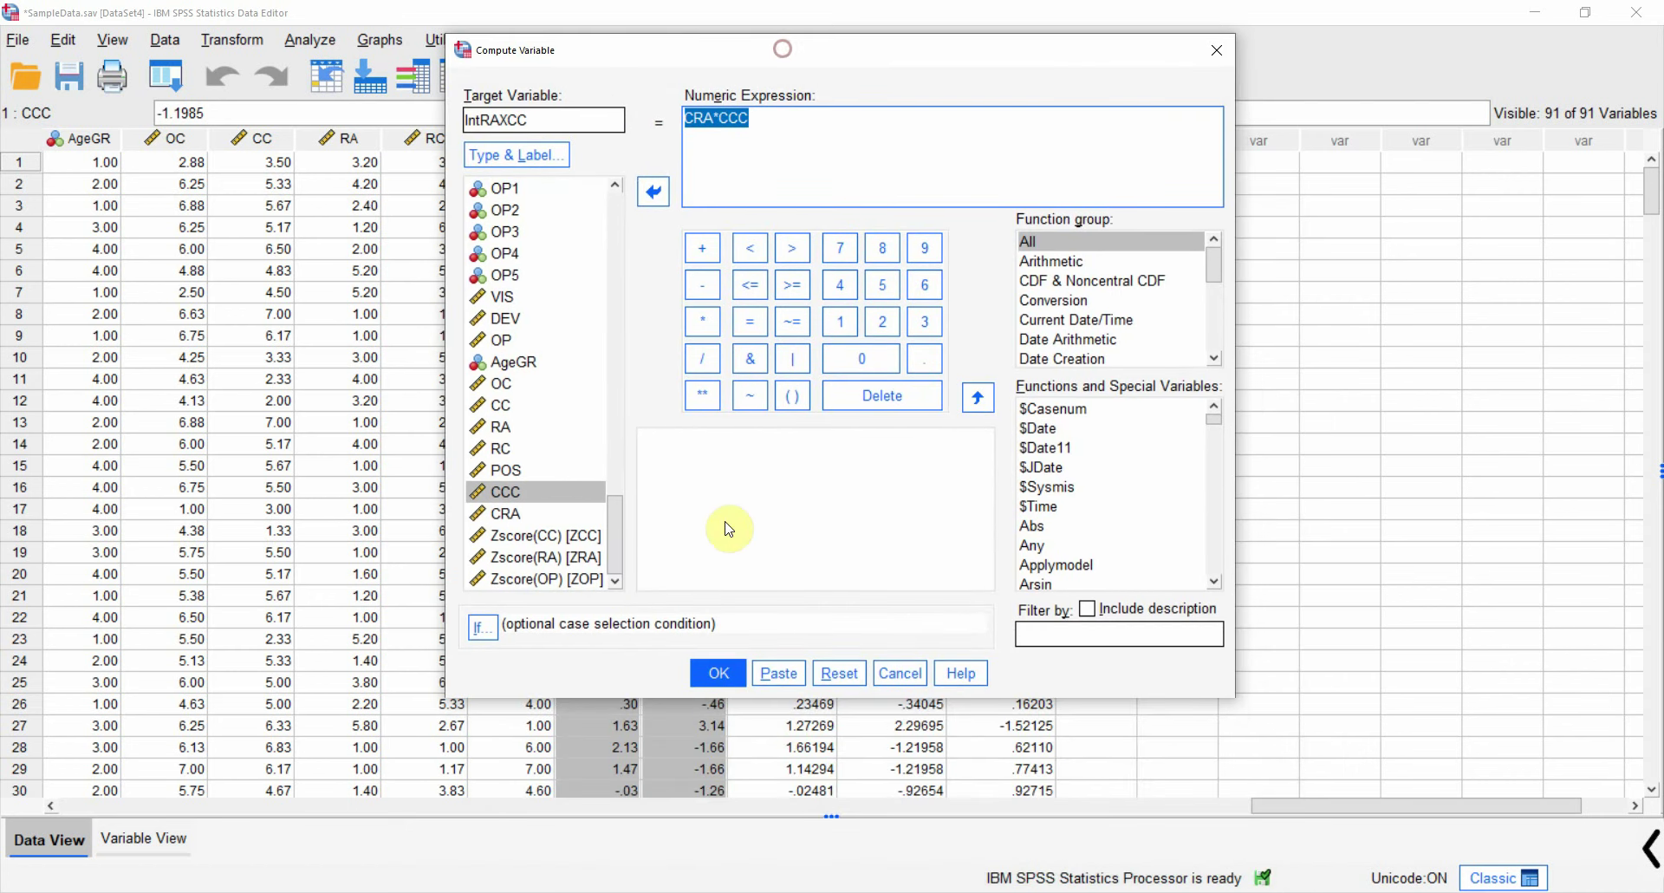
{"action": "left_click", "coordinate": [719, 672]}
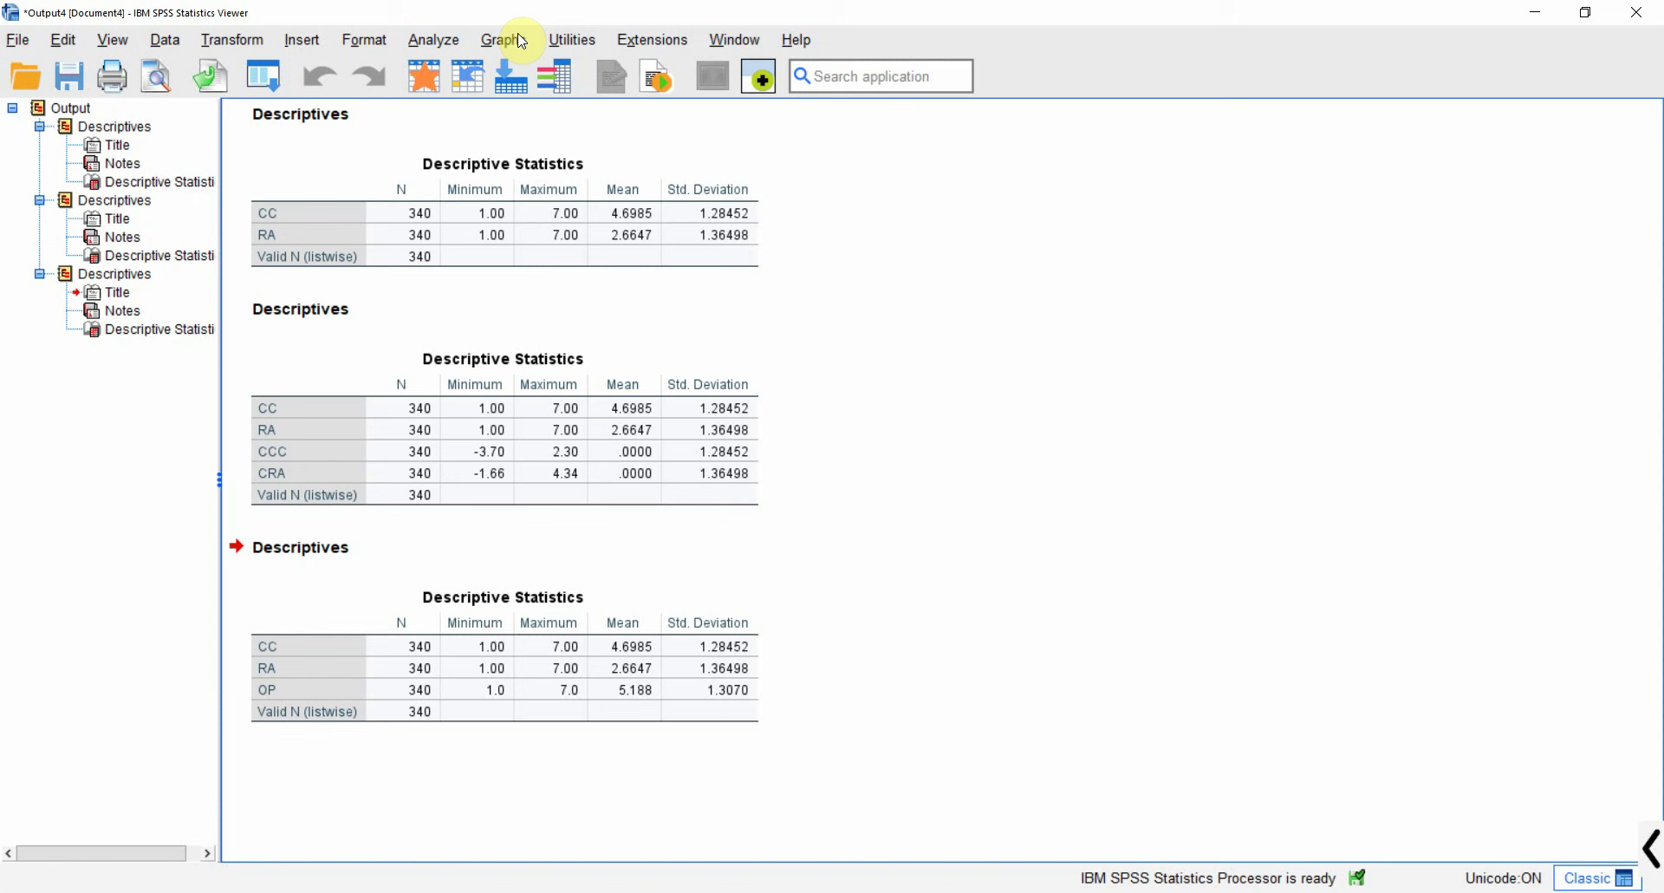
Step: Start a Linear Regression and set OP as the dependent variable
{"action": "left_click", "coordinate": [425, 35]}
{"action": "mouse_move", "coordinate": [633, 291]}
{"action": "mouse_move", "coordinate": [653, 262]}
{"action": "left_click", "coordinate": [716, 319]}
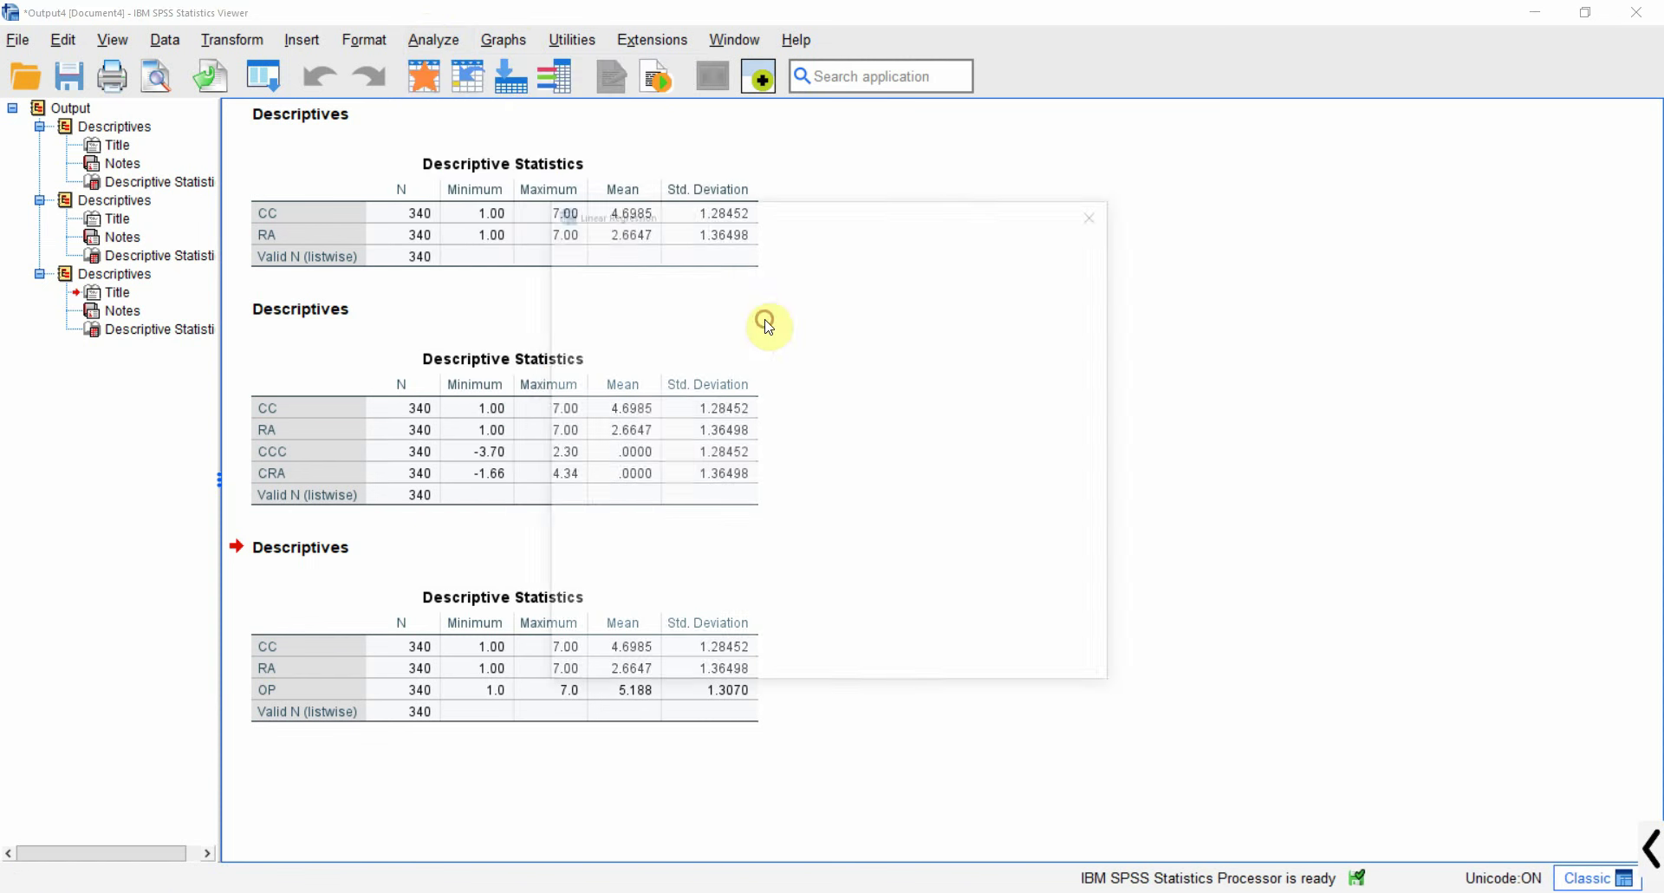
{"action": "left_click_drag", "start_coordinate": [705, 281], "coordinate": [702, 625]}
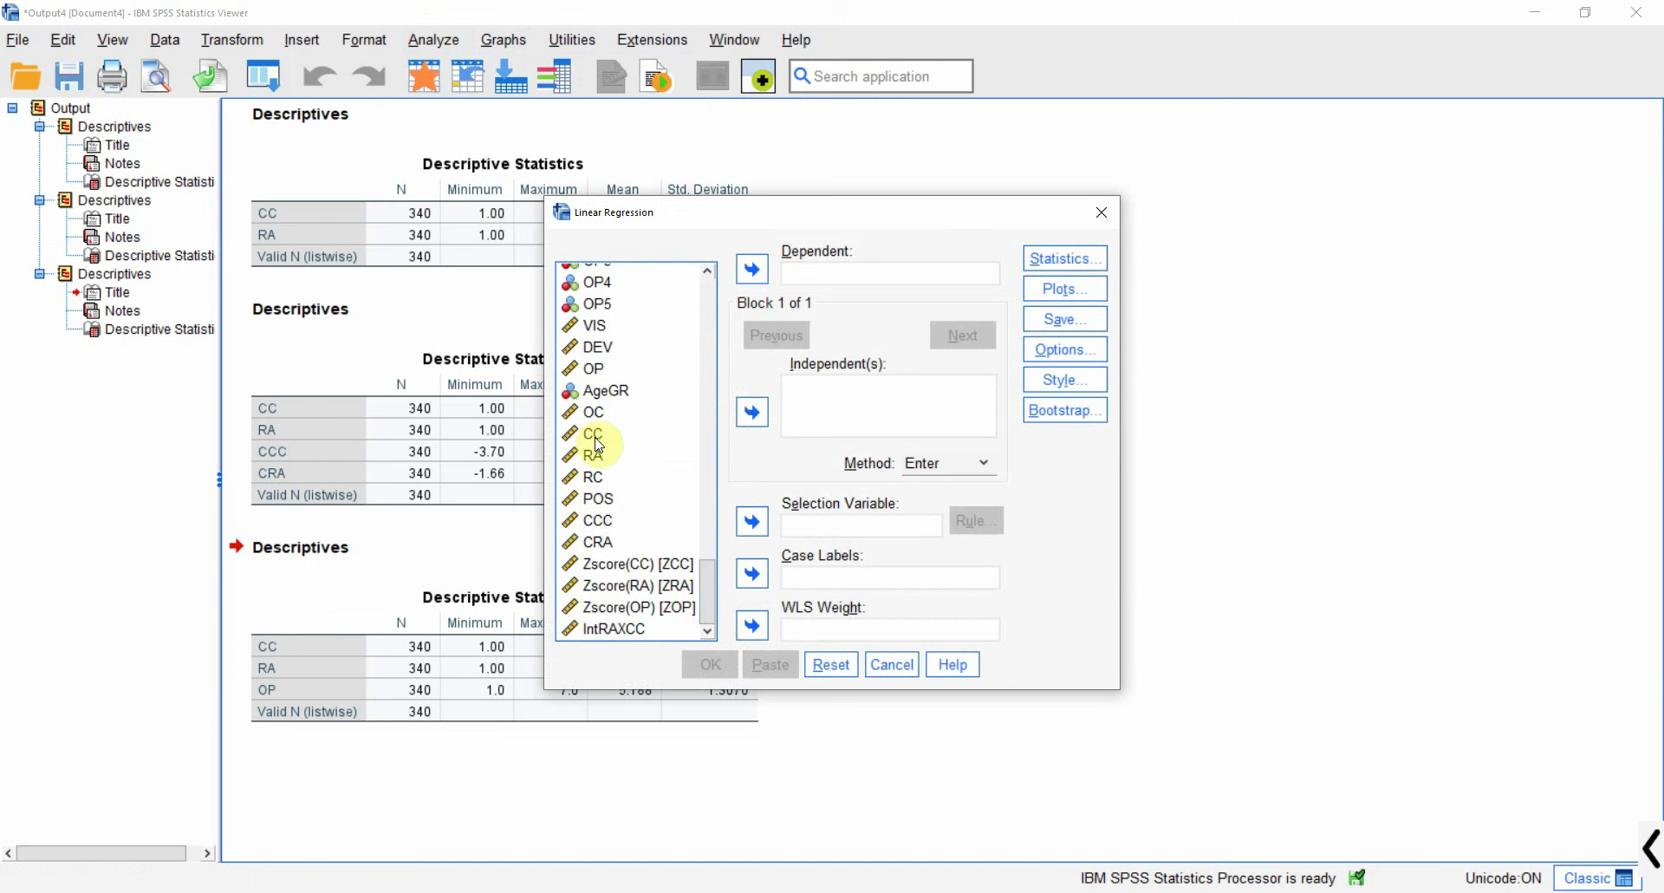
{"action": "left_click", "coordinate": [593, 369]}
{"action": "left_click", "coordinate": [751, 269]}
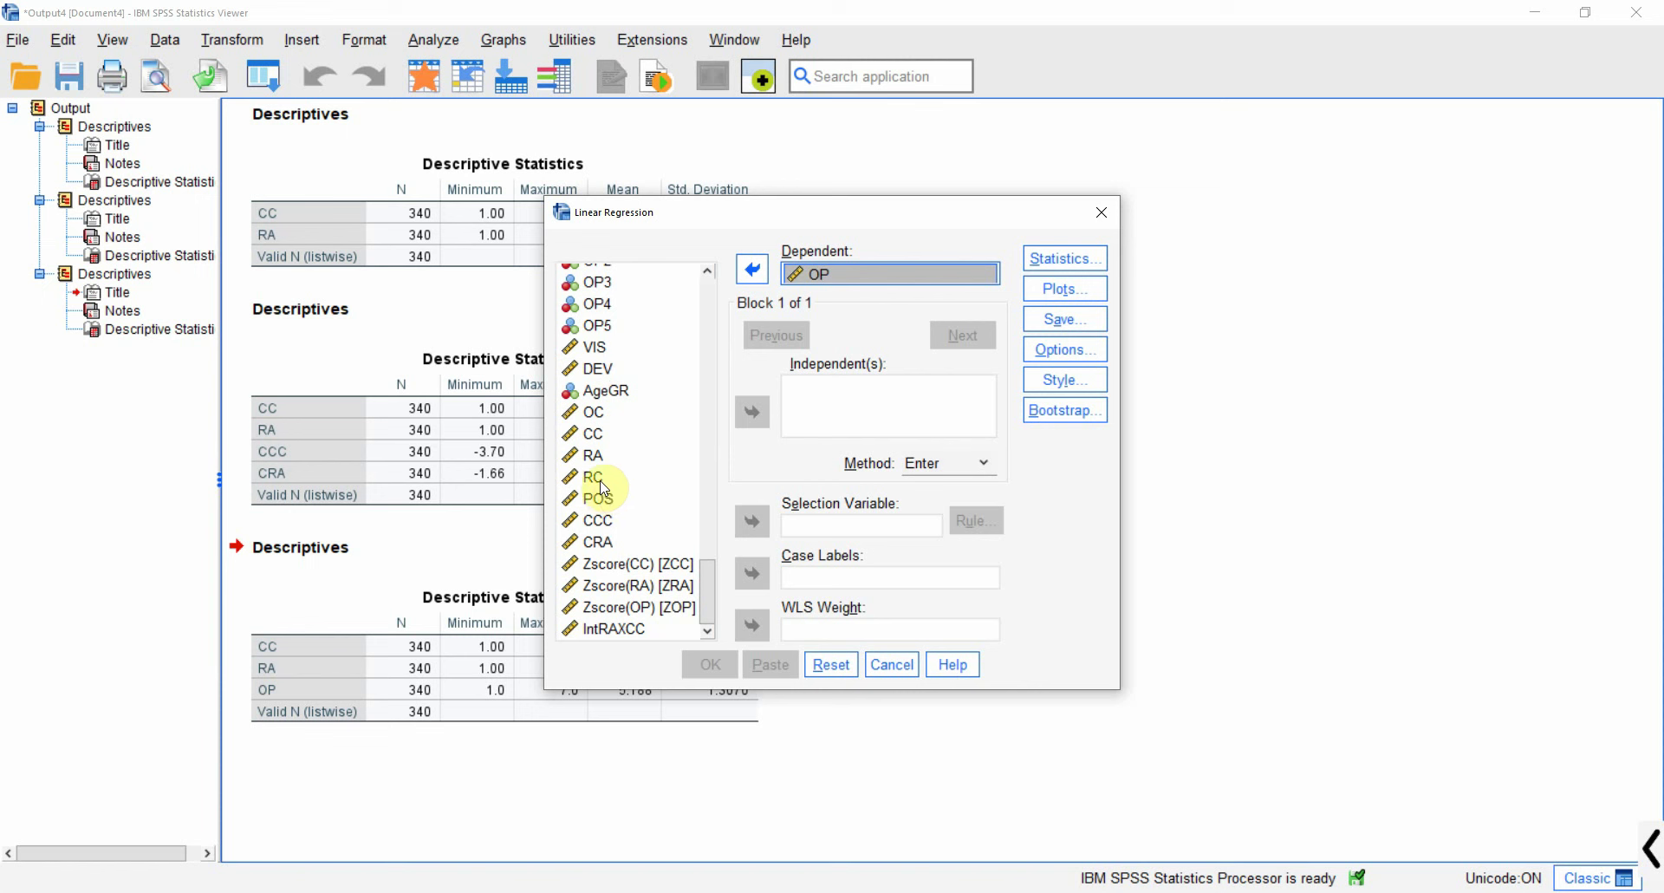
Step: Add CC and RA as the independent variables of Block 1 and advance to Block 2
{"action": "left_click", "coordinate": [601, 440]}
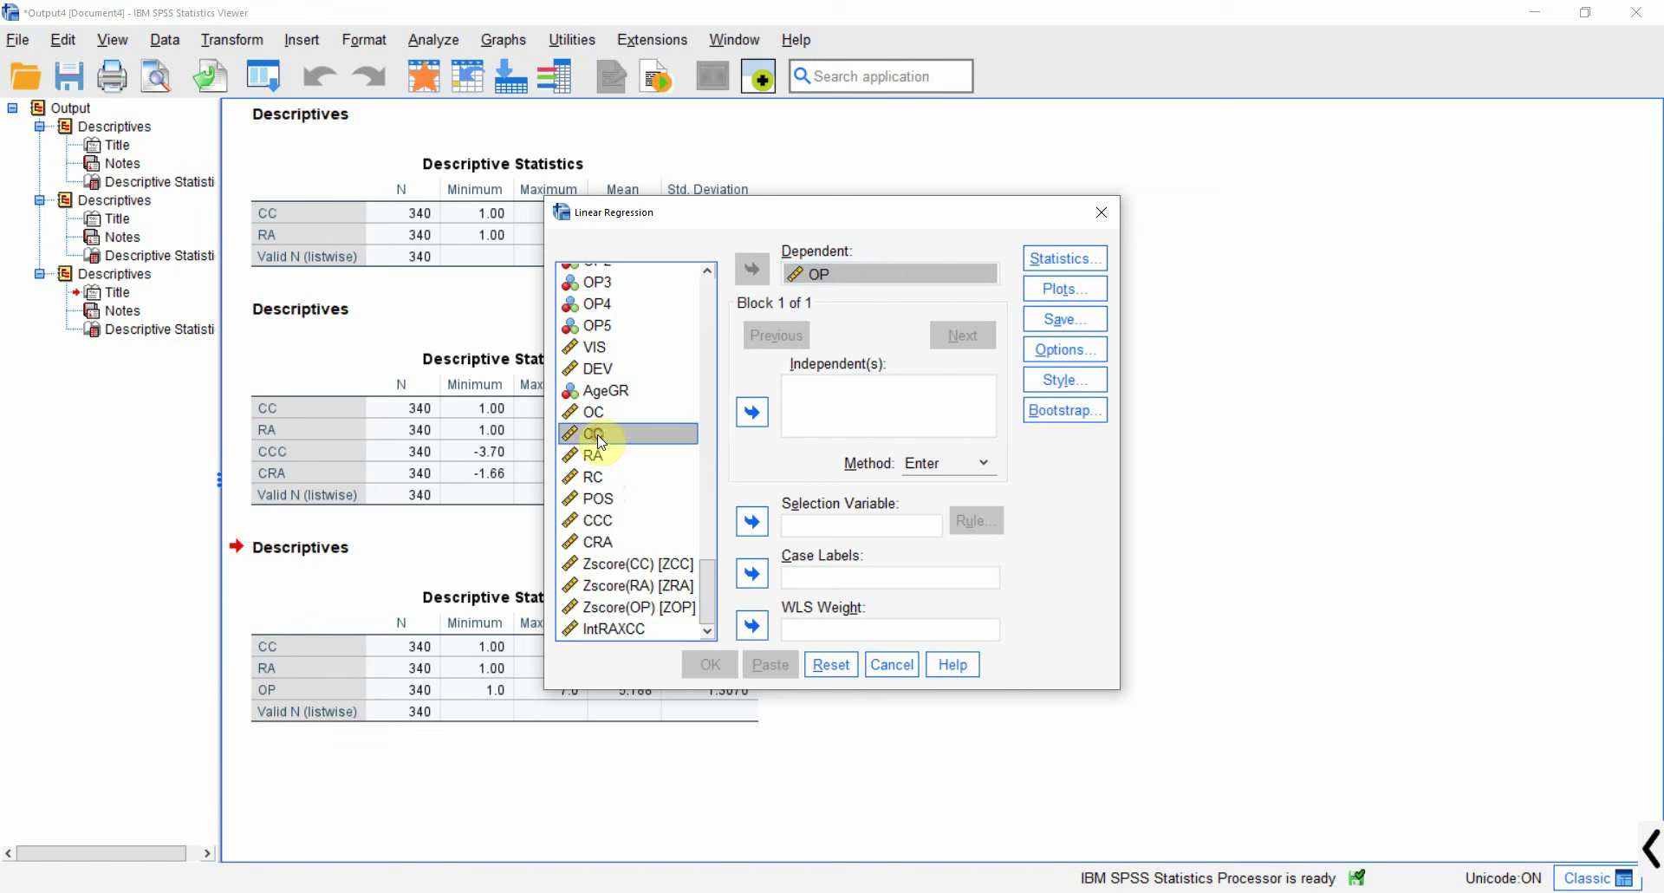
{"action": "left_click", "coordinate": [753, 411]}
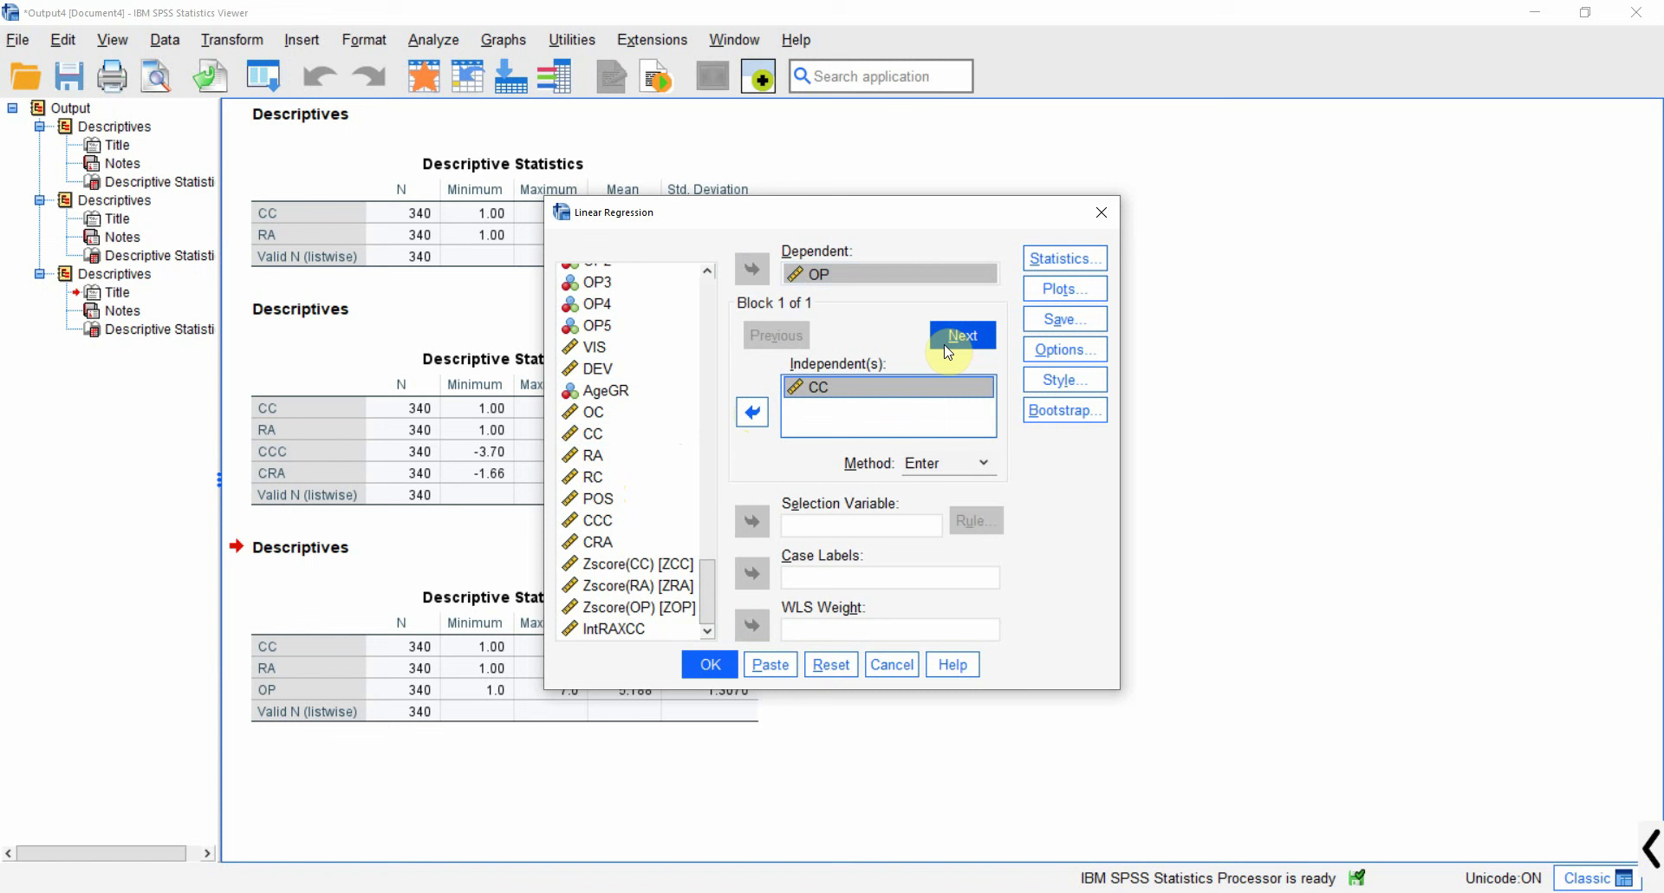
{"action": "left_click", "coordinate": [596, 455]}
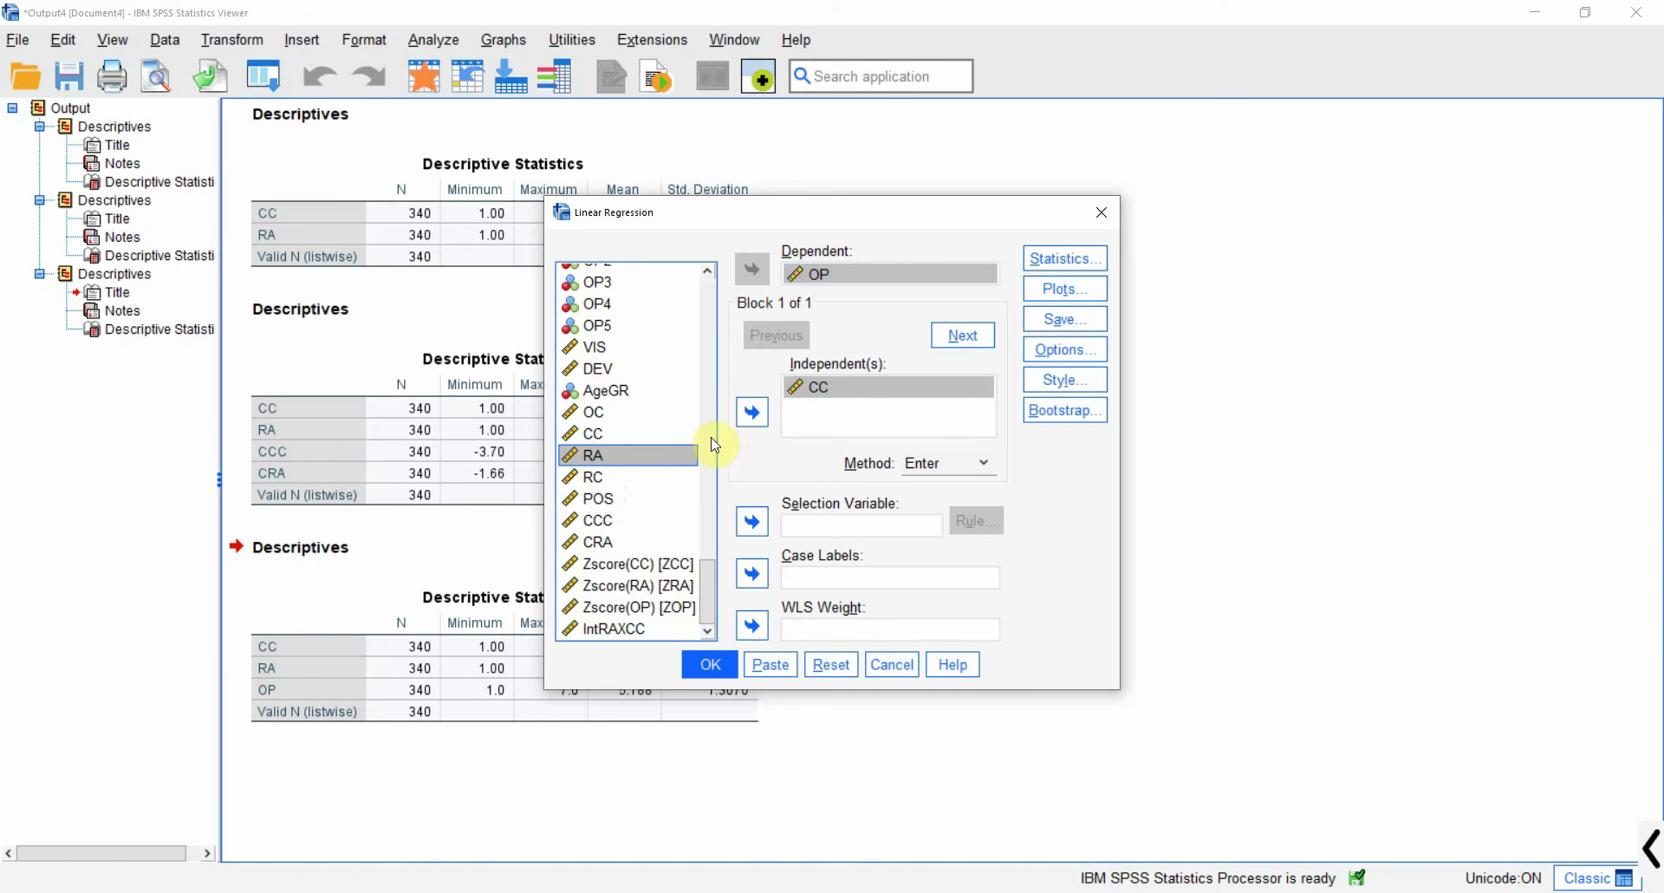
{"action": "left_click", "coordinate": [752, 412]}
{"action": "left_click", "coordinate": [958, 336]}
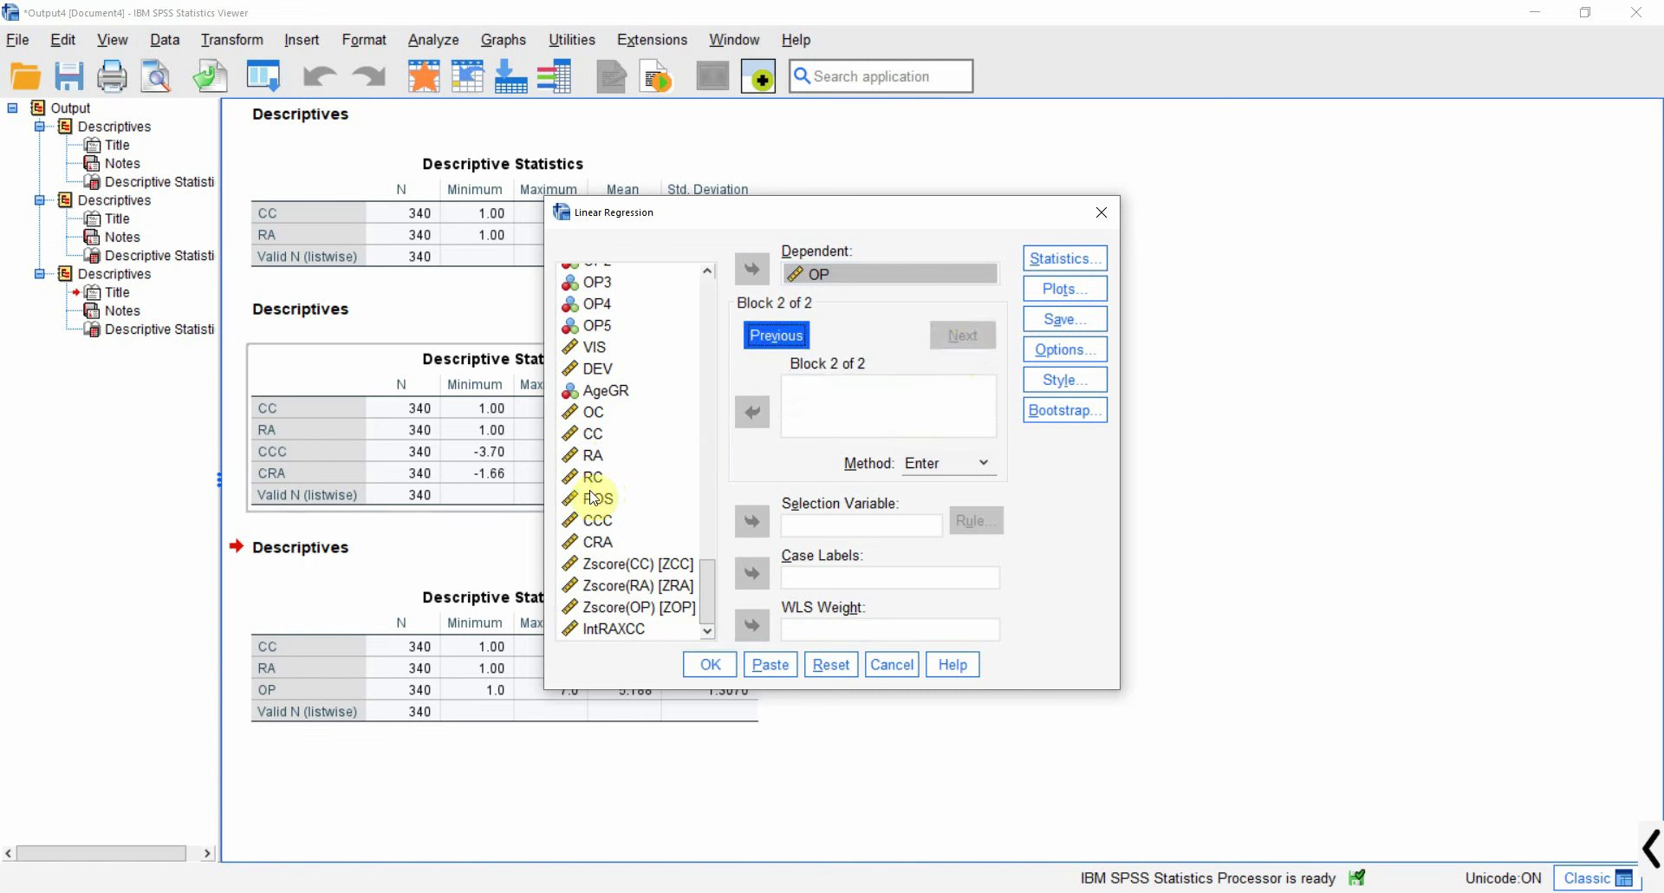
Step: Add IntRAXCC as the independent variable of Block 2 and run the hierarchical linear regression
{"action": "left_click", "coordinate": [637, 635]}
{"action": "left_click", "coordinate": [752, 415]}
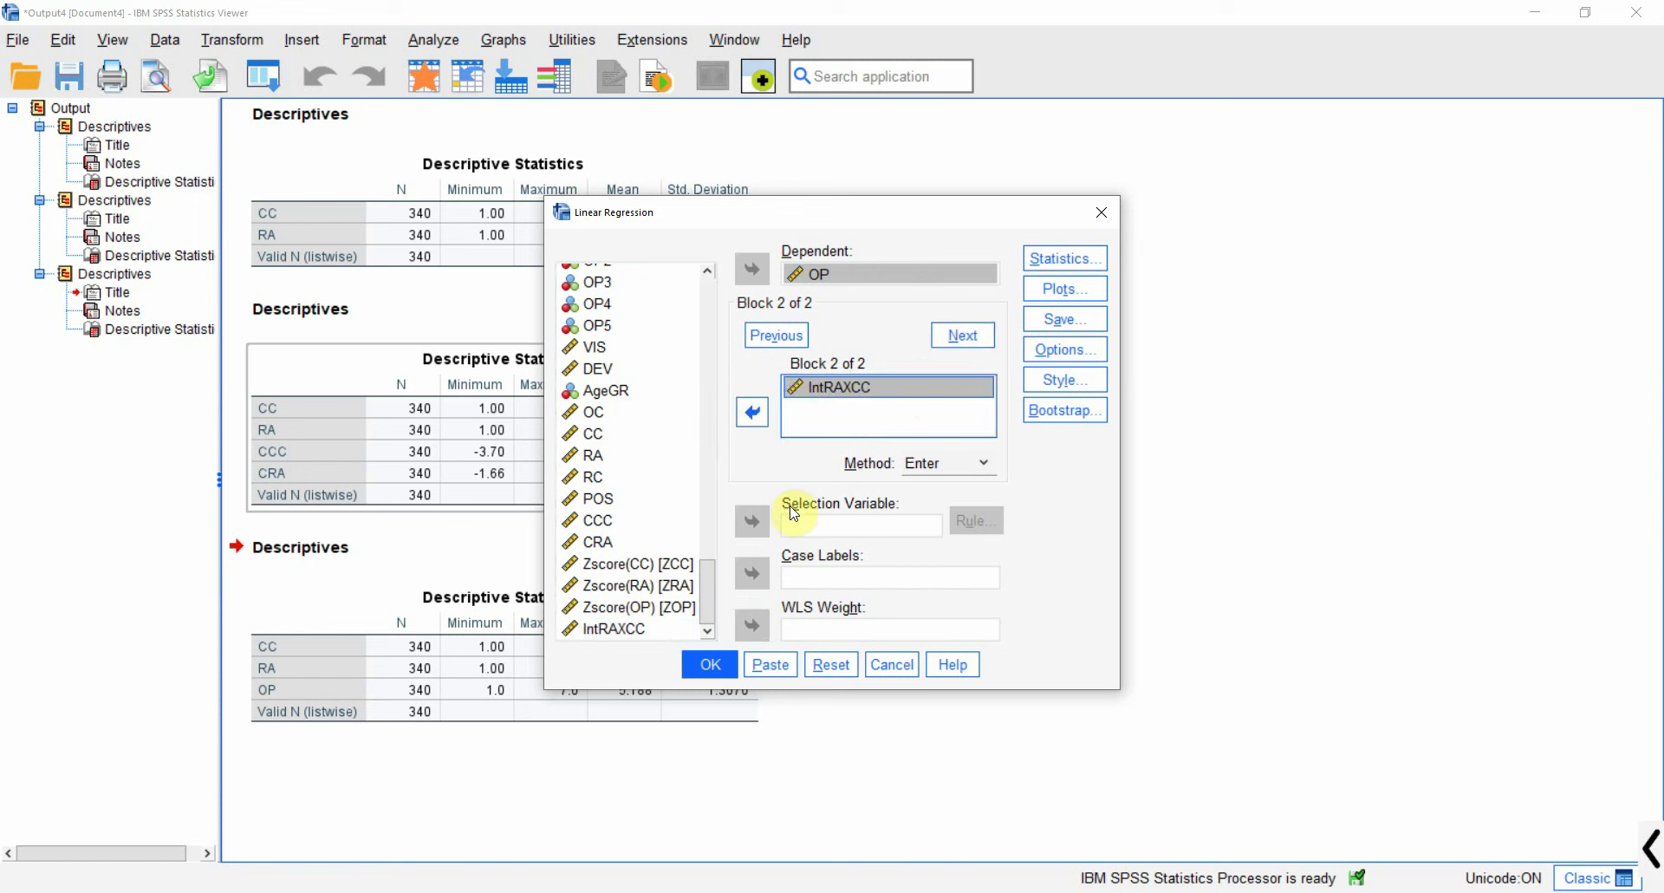
{"action": "left_click", "coordinate": [703, 667]}
{"action": "left_click", "coordinate": [483, 251]}
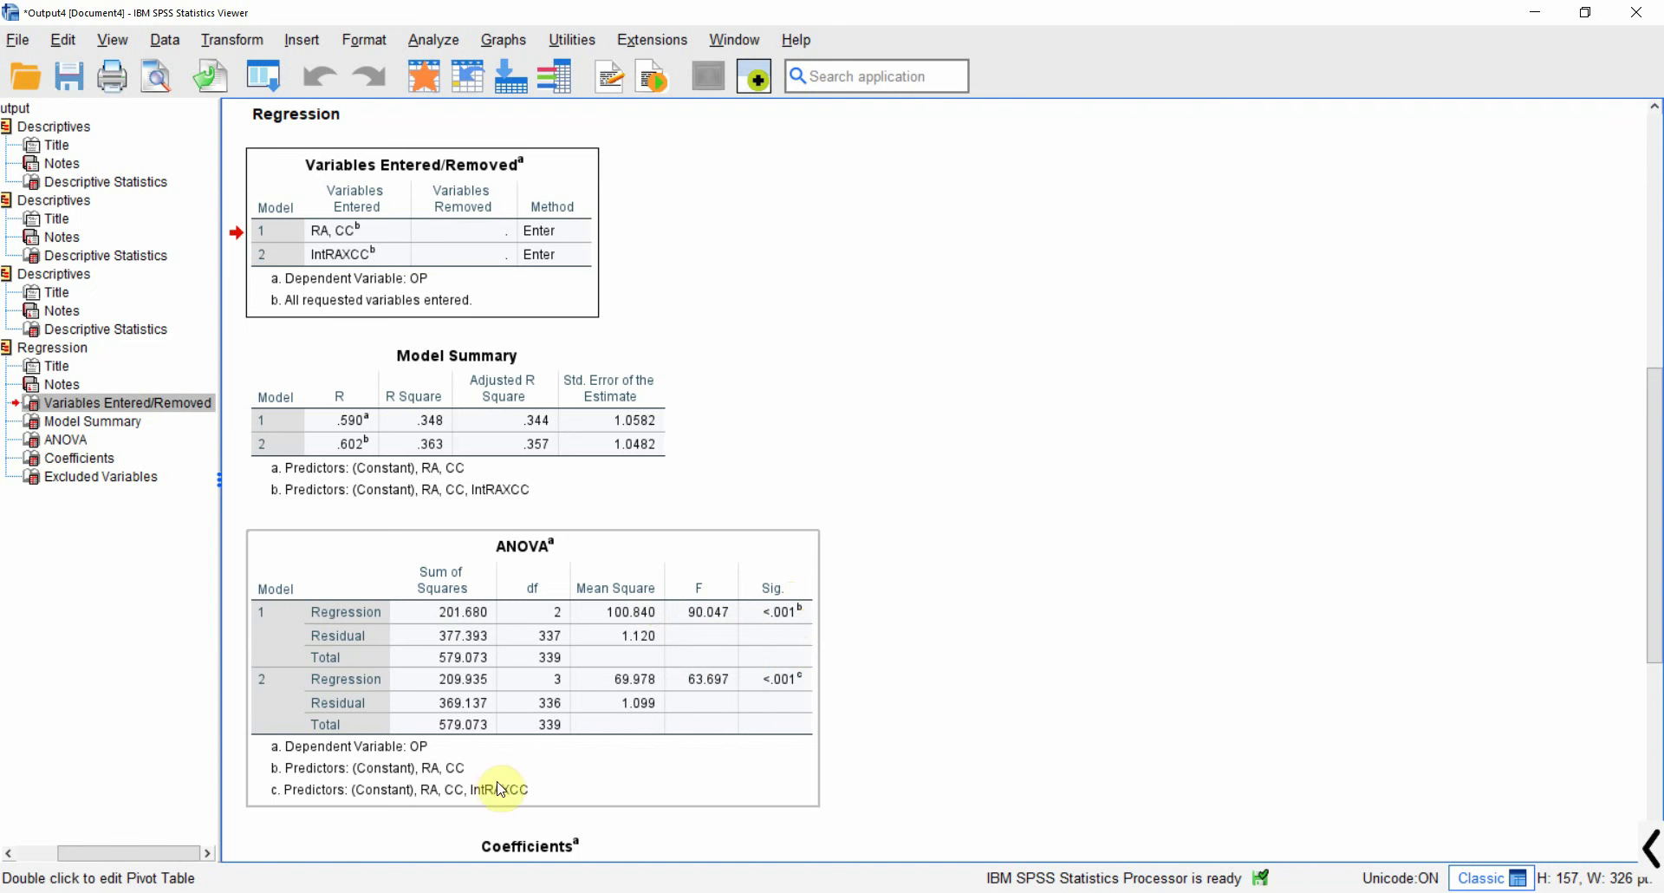
Step: Examine the regression's ANOVA and Coefficients tables for the IntRAXCC effect and compare it with hypothesis H1 in the Word document Z Score.docx
{"action": "left_click_drag", "start_coordinate": [1652, 473], "coordinate": [1618, 660]}
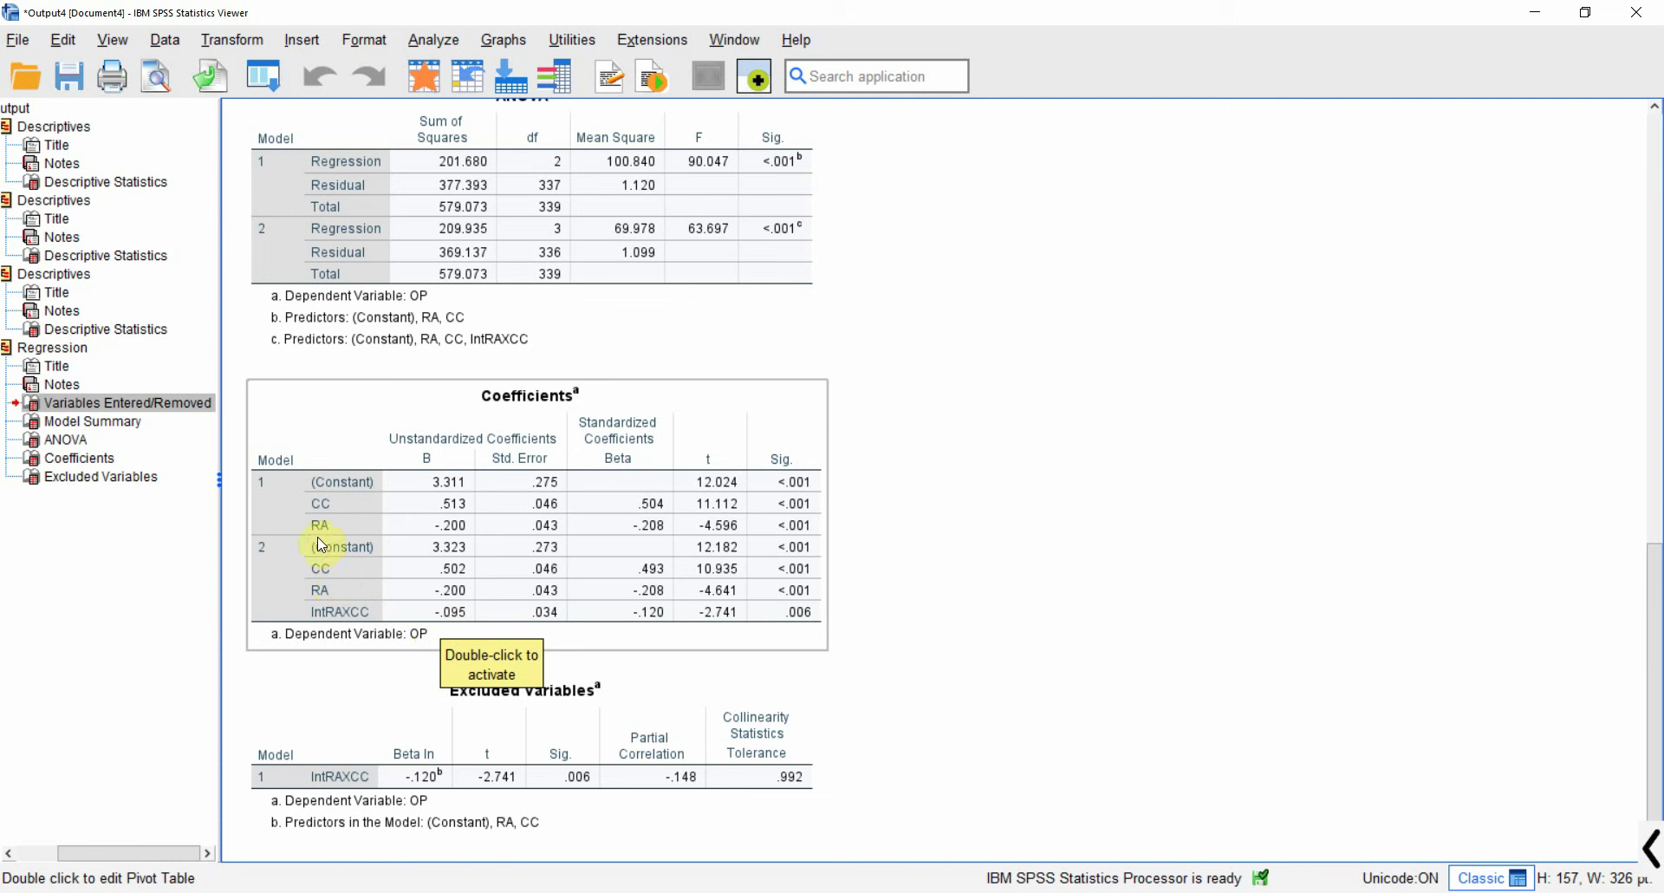
{"action": "left_click", "coordinate": [1106, 486]}
{"action": "left_click_drag", "start_coordinate": [1655, 581], "coordinate": [1615, 557]}
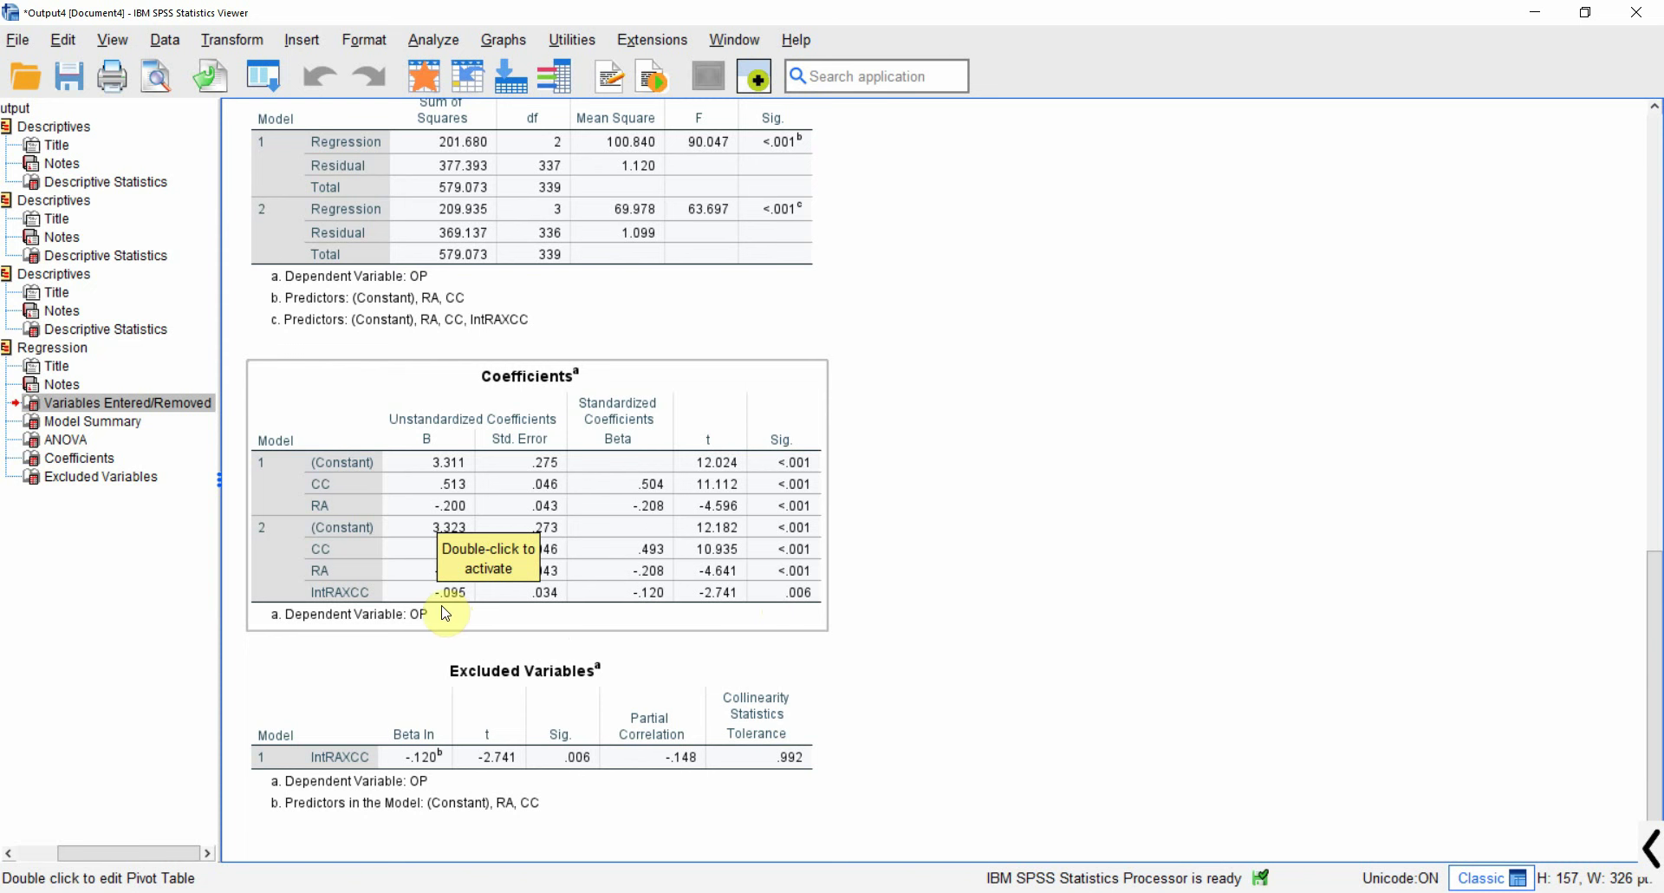
{"action": "left_click", "coordinate": [1118, 888]}
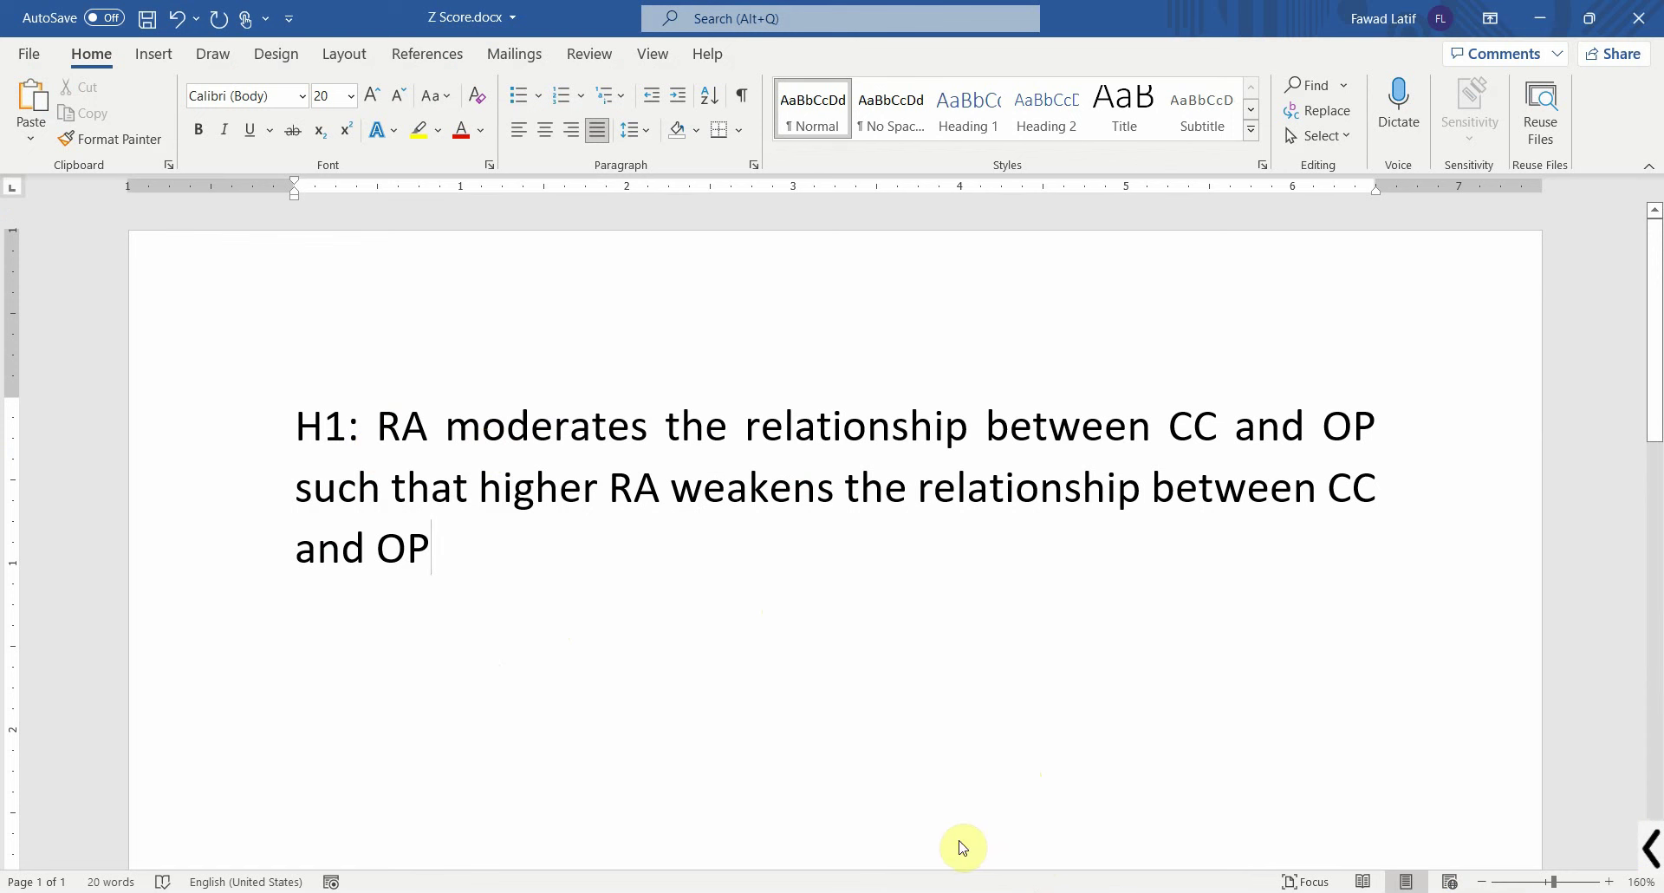
{"action": "mouse_move", "coordinate": [962, 888]}
{"action": "left_click", "coordinate": [1031, 832]}
{"action": "left_click", "coordinate": [522, 598]}
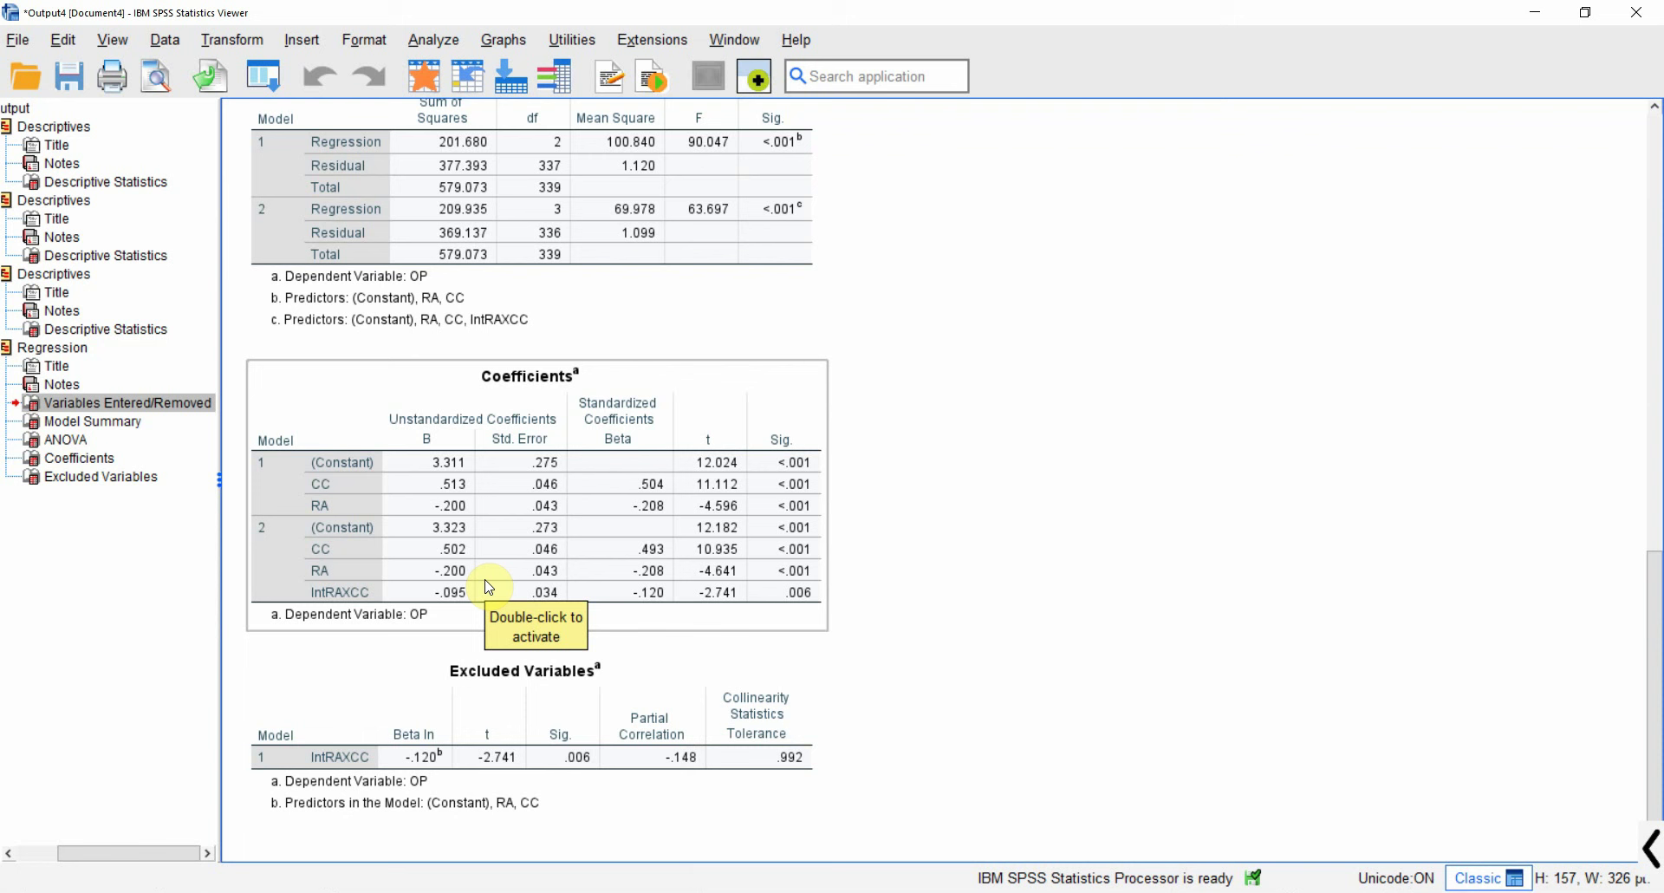
{"action": "left_click", "coordinate": [1471, 463]}
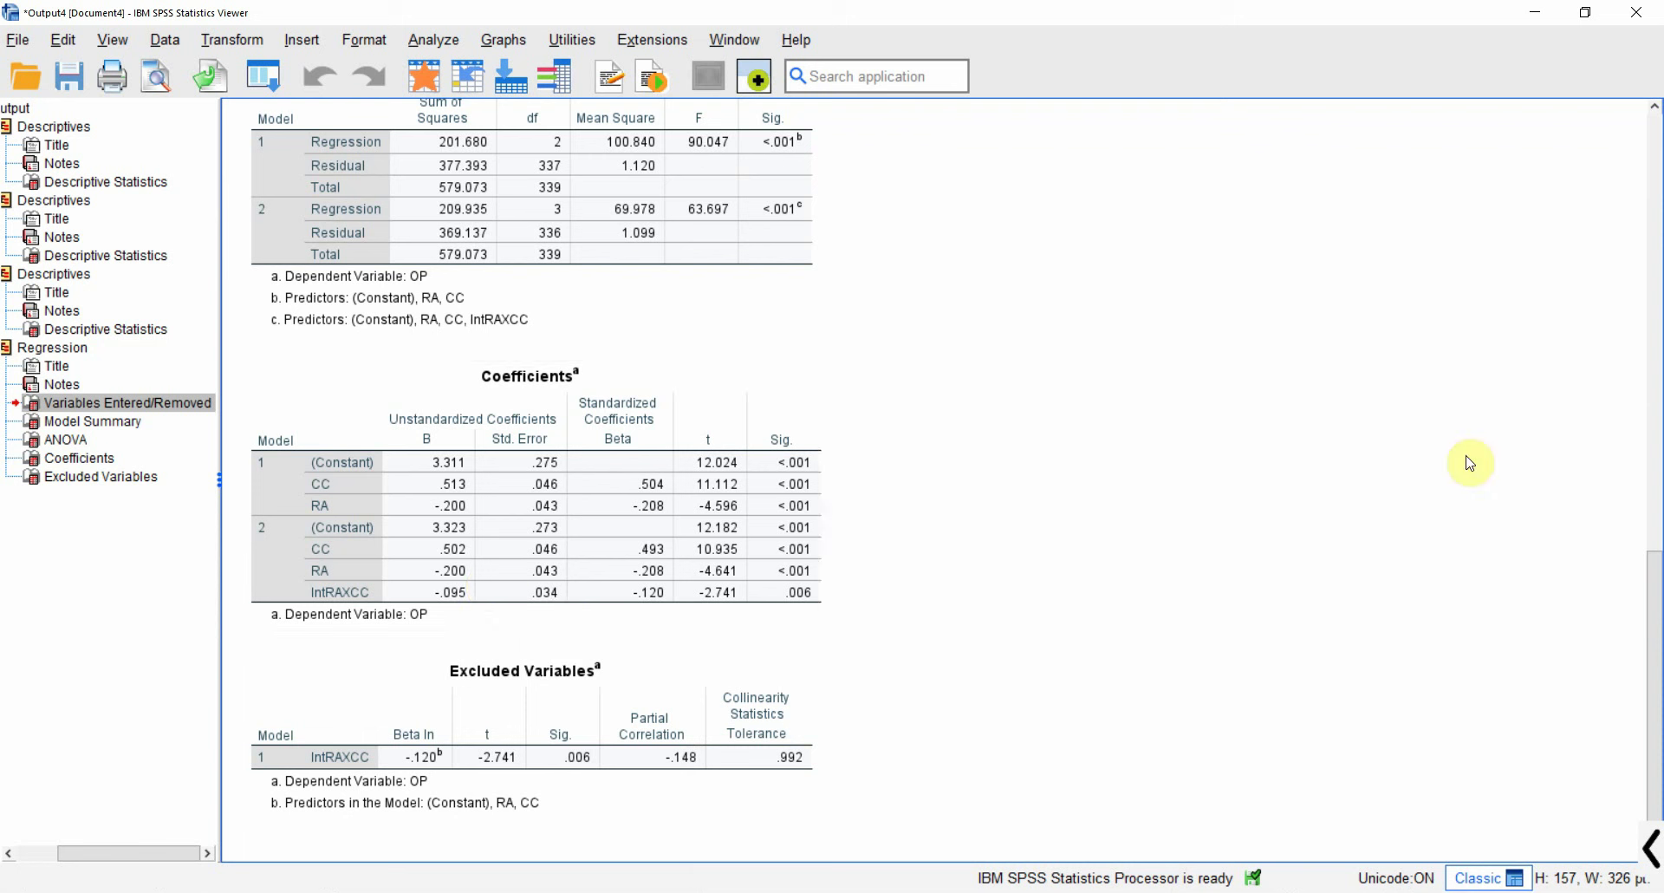
{"action": "scroll", "coordinate": [1657, 645], "scroll_direction": "up", "scroll_amount": 3}
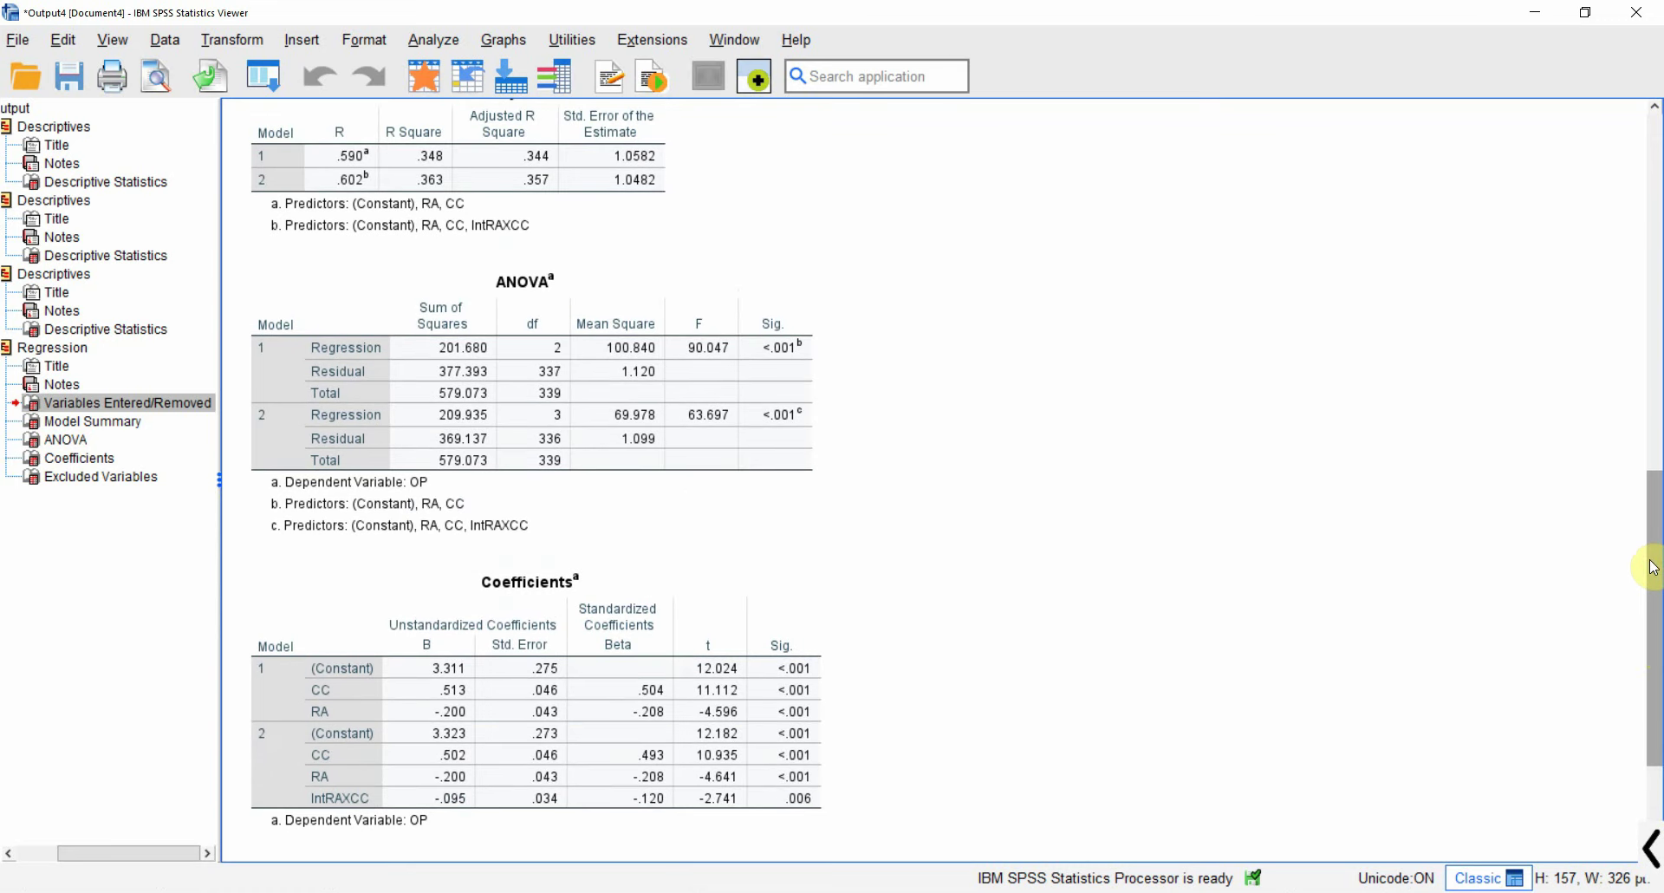
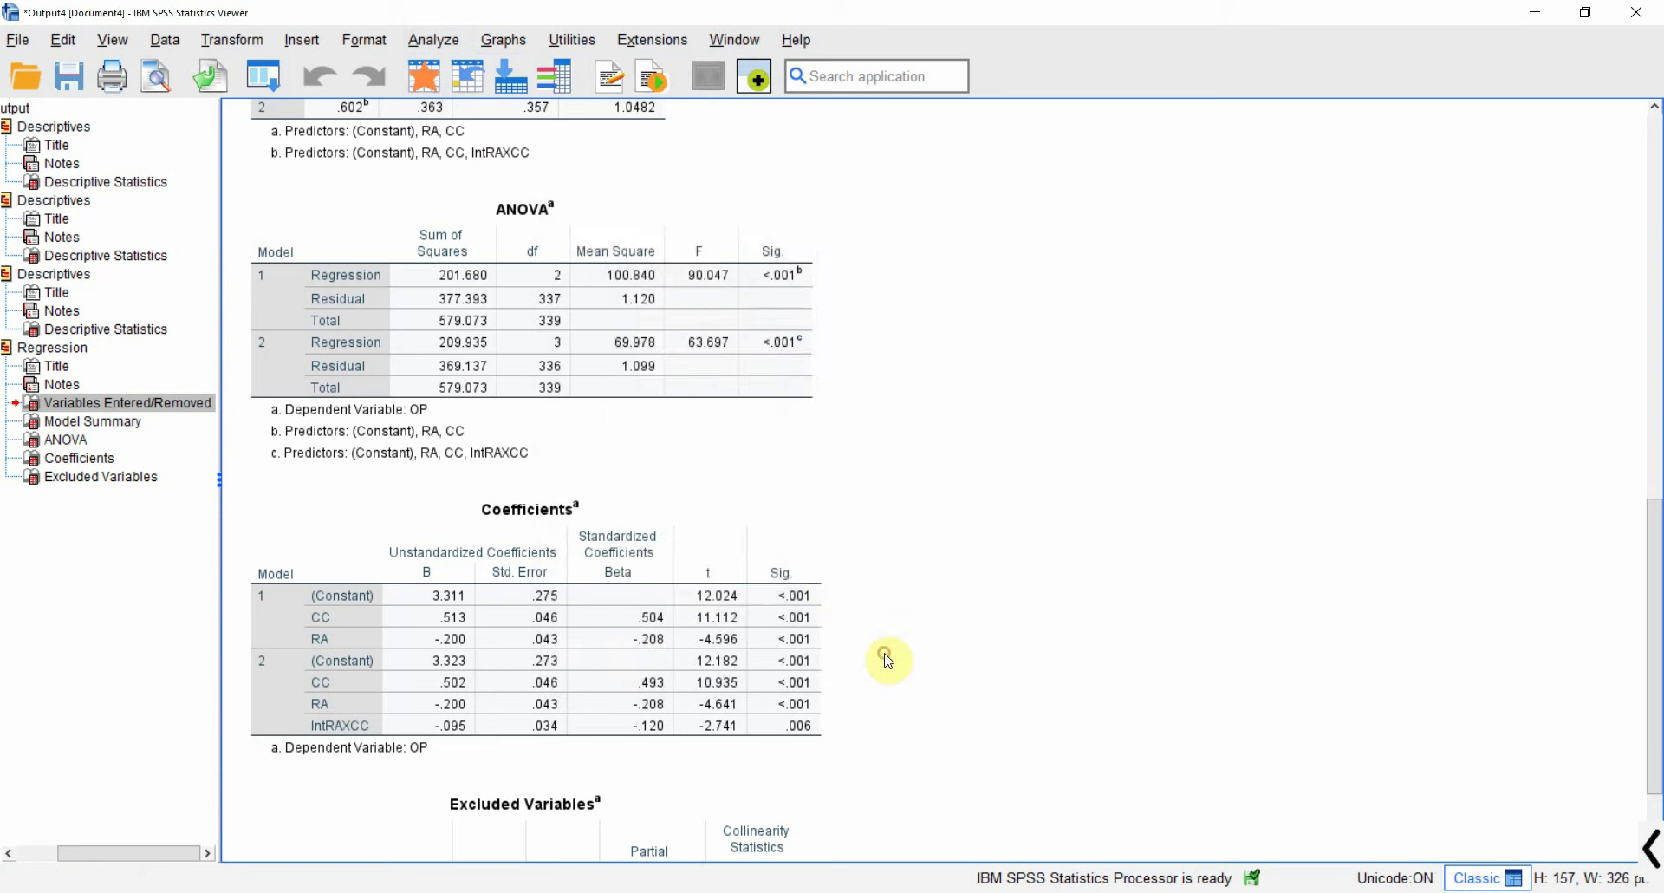
Step: Start Compute Variable with target IntZRAXZCC and clear the old numeric expression
{"action": "left_click", "coordinate": [250, 48]}
{"action": "left_click", "coordinate": [253, 68]}
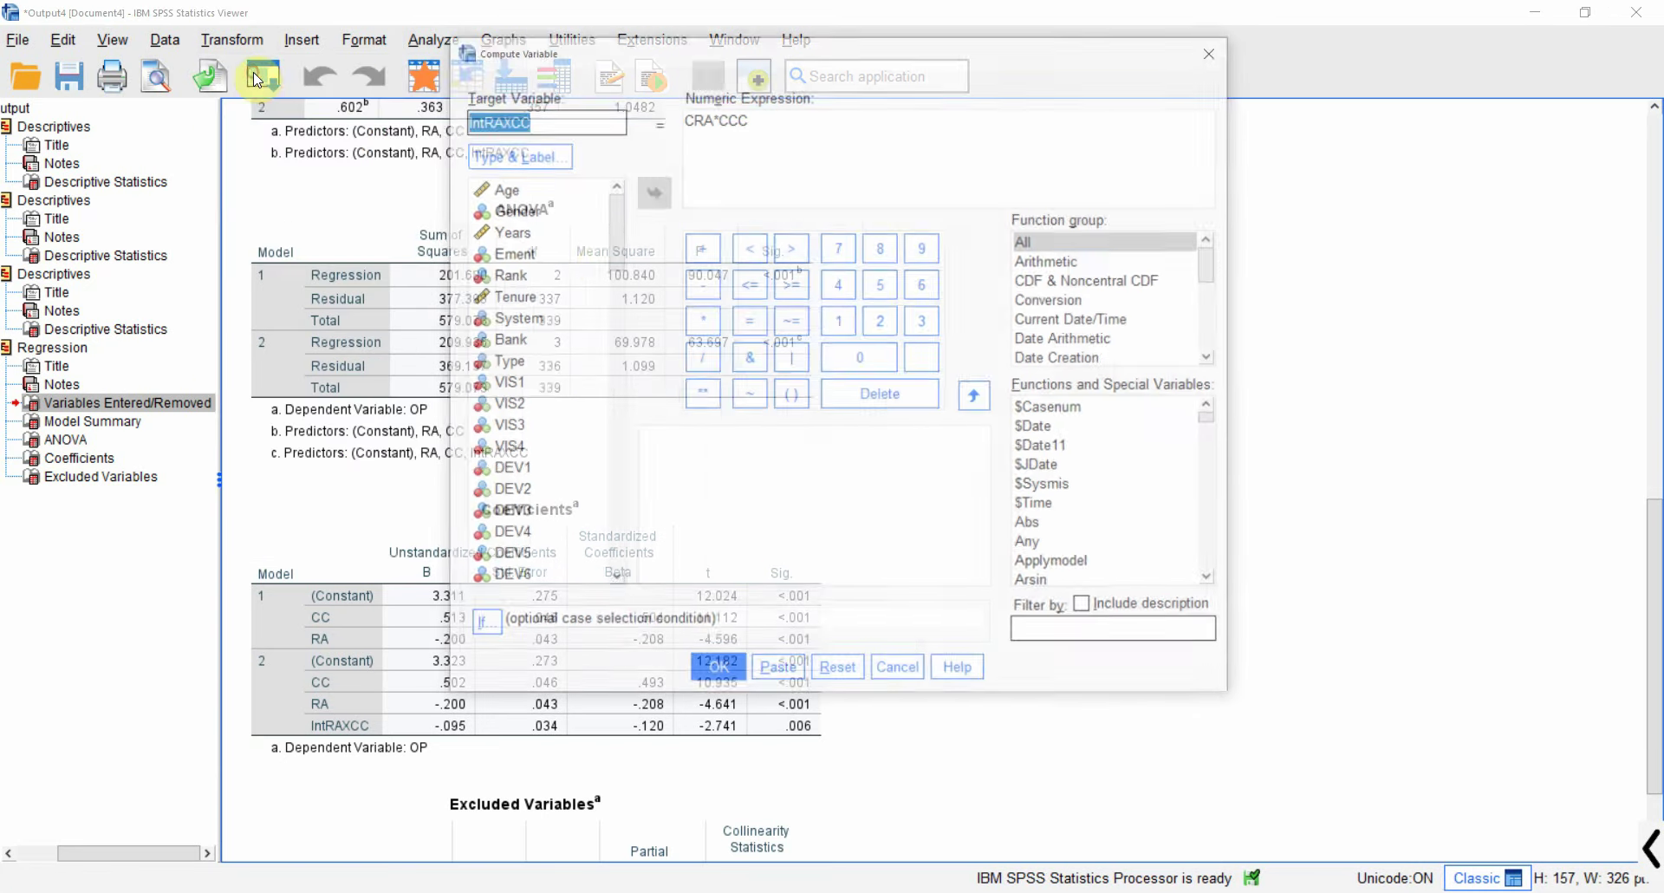
{"action": "left_click", "coordinate": [585, 126]}
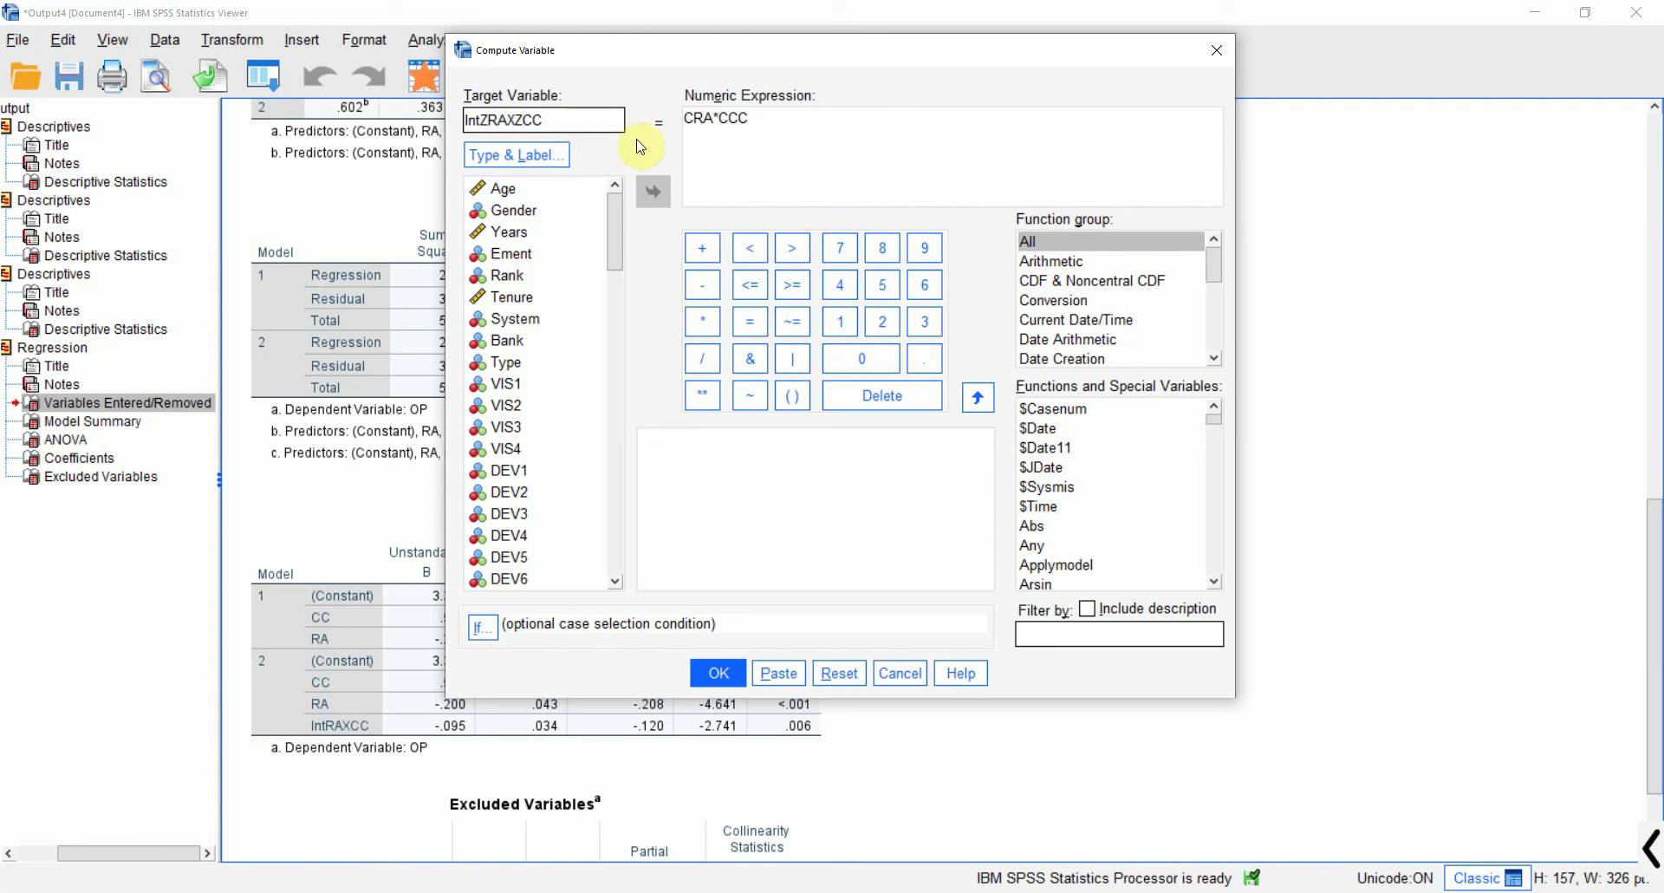
{"action": "left_click", "coordinate": [690, 117]}
{"action": "double_click", "coordinate": [690, 117]}
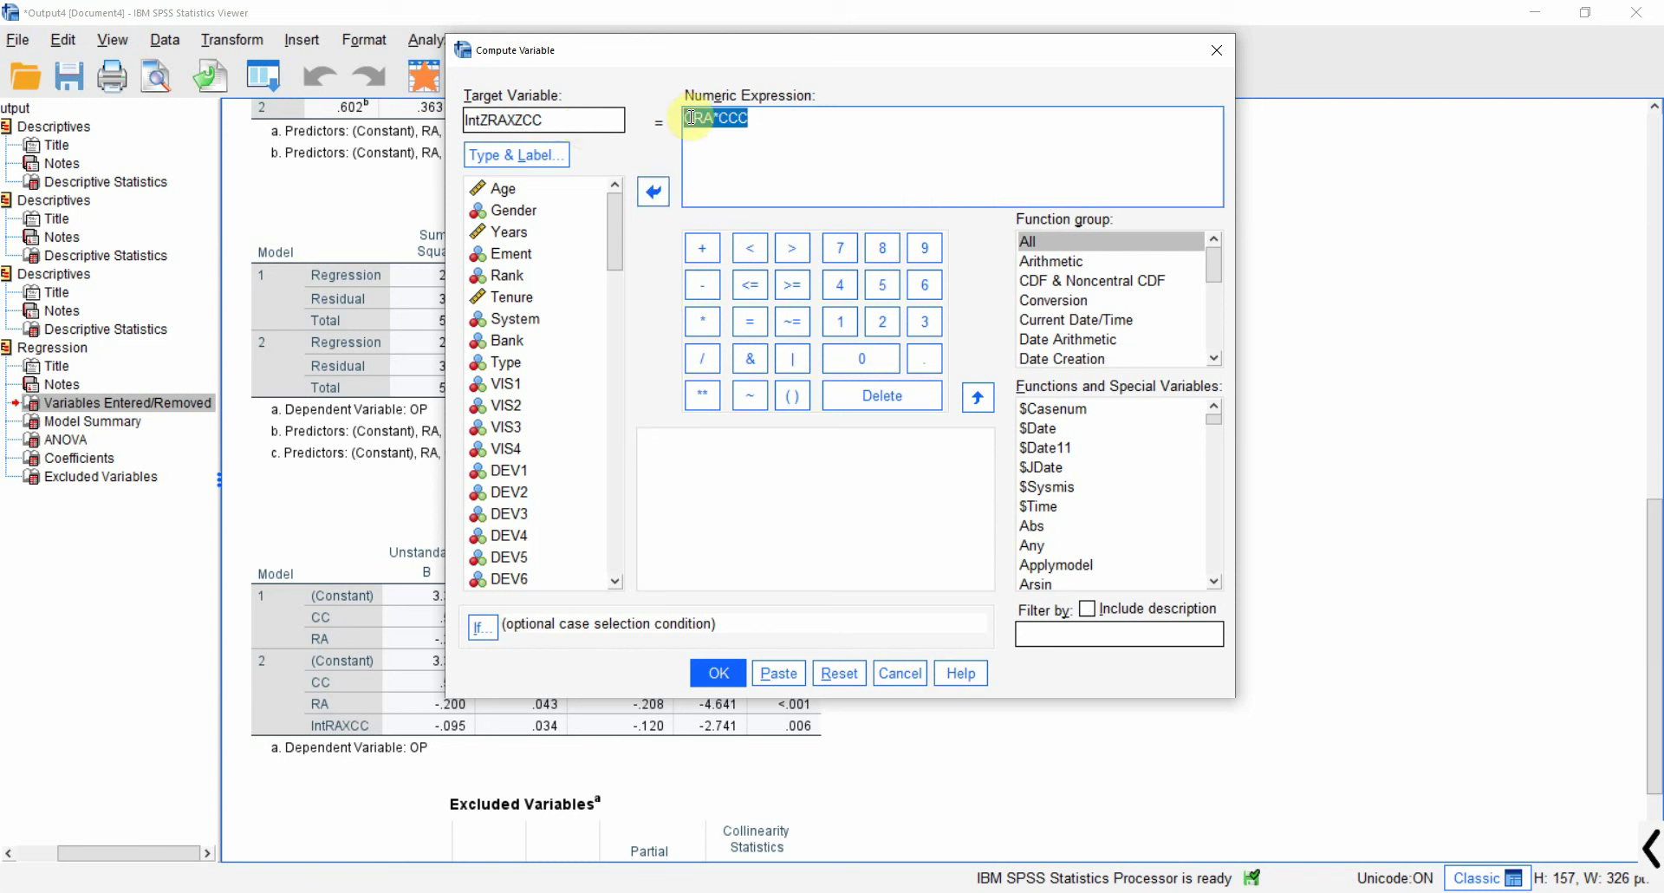
{"action": "key", "text": "Delete"}
Step: Build the numeric expression ZRA*ZCC from the standardized scores and compute the interaction variable IntZRAXZCC
{"action": "left_click_drag", "start_coordinate": [616, 232], "coordinate": [620, 562]}
{"action": "left_click", "coordinate": [550, 516]}
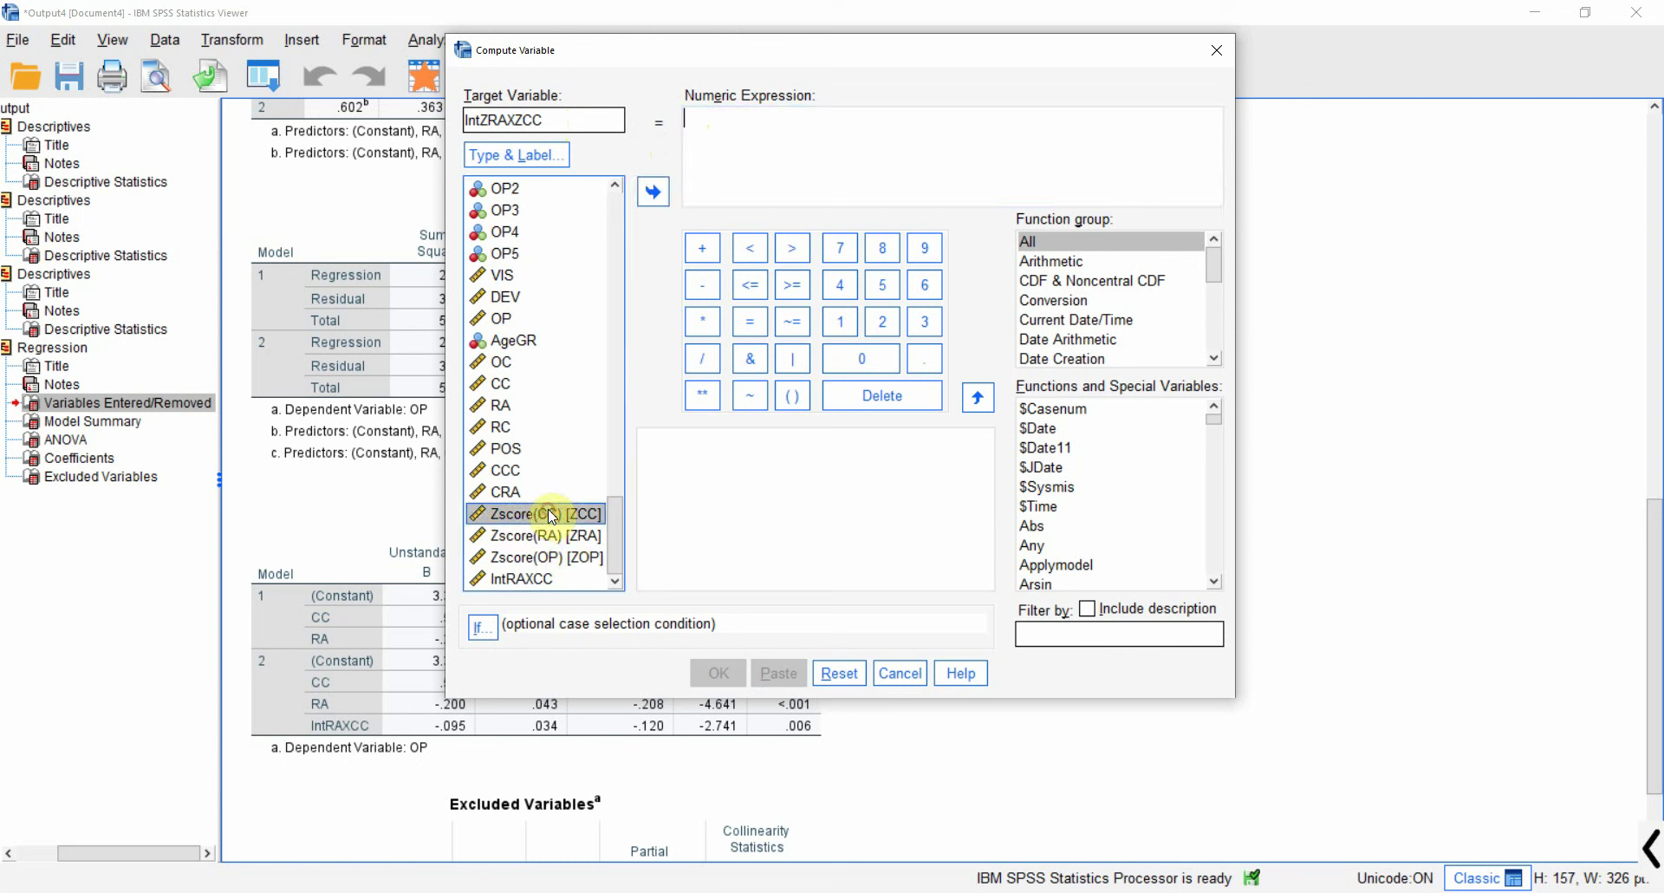
{"action": "double_click", "coordinate": [548, 535]}
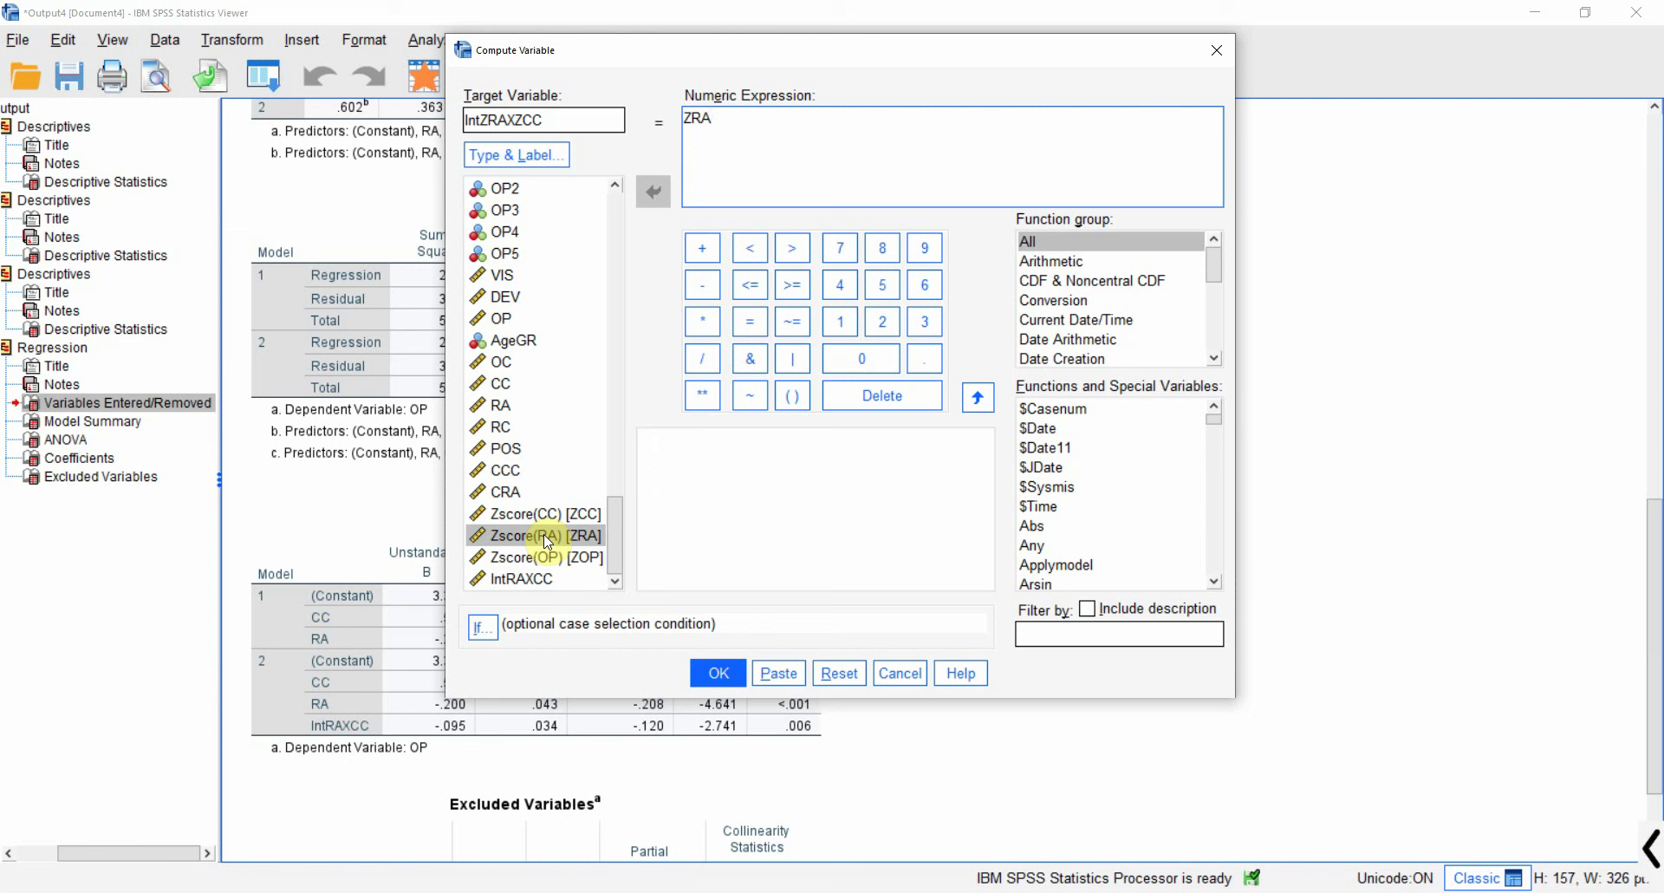
{"action": "double_click", "coordinate": [533, 520]}
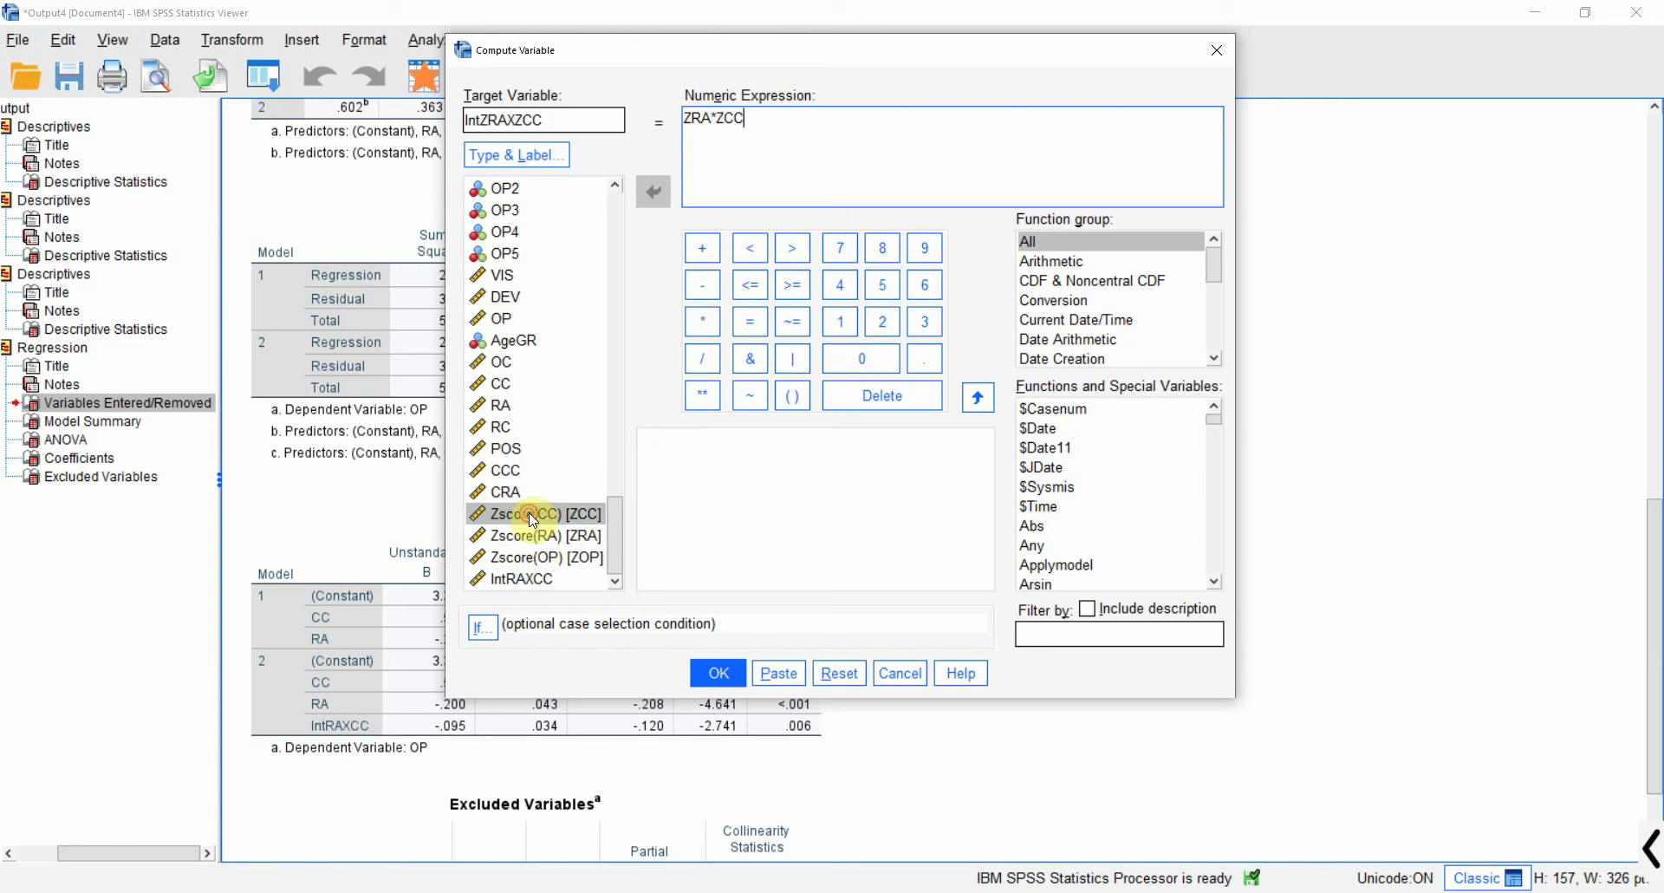
{"action": "left_click", "coordinate": [726, 685]}
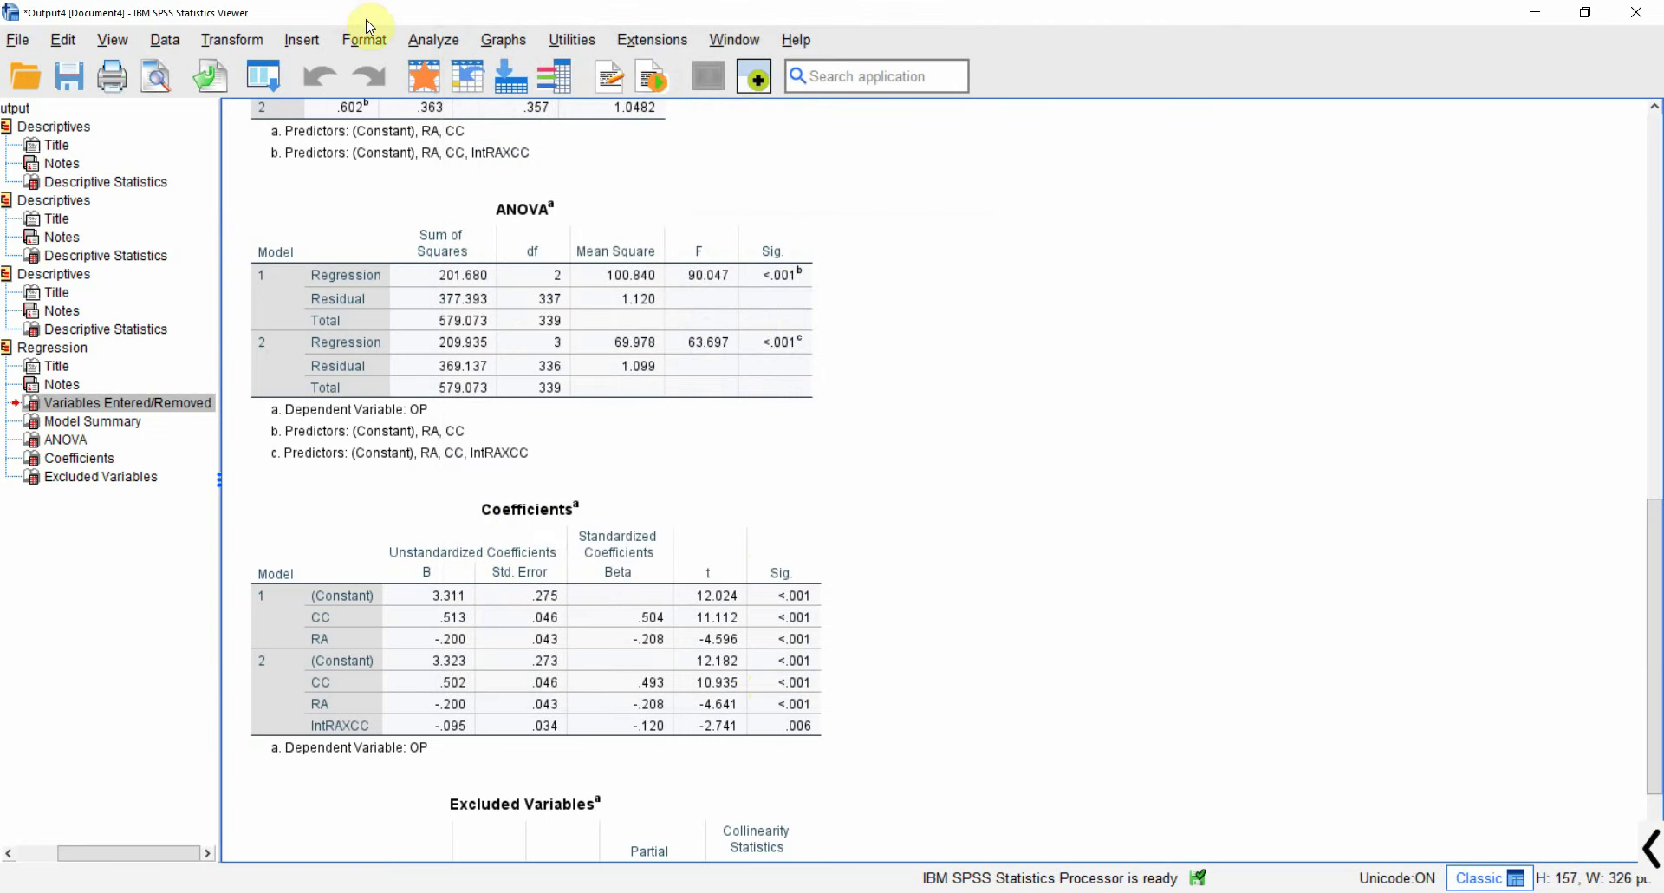
Step: Start another Linear Regression and replace the dependent variable OP with Zscore(OP) [ZOP]
{"action": "left_click", "coordinate": [438, 41]}
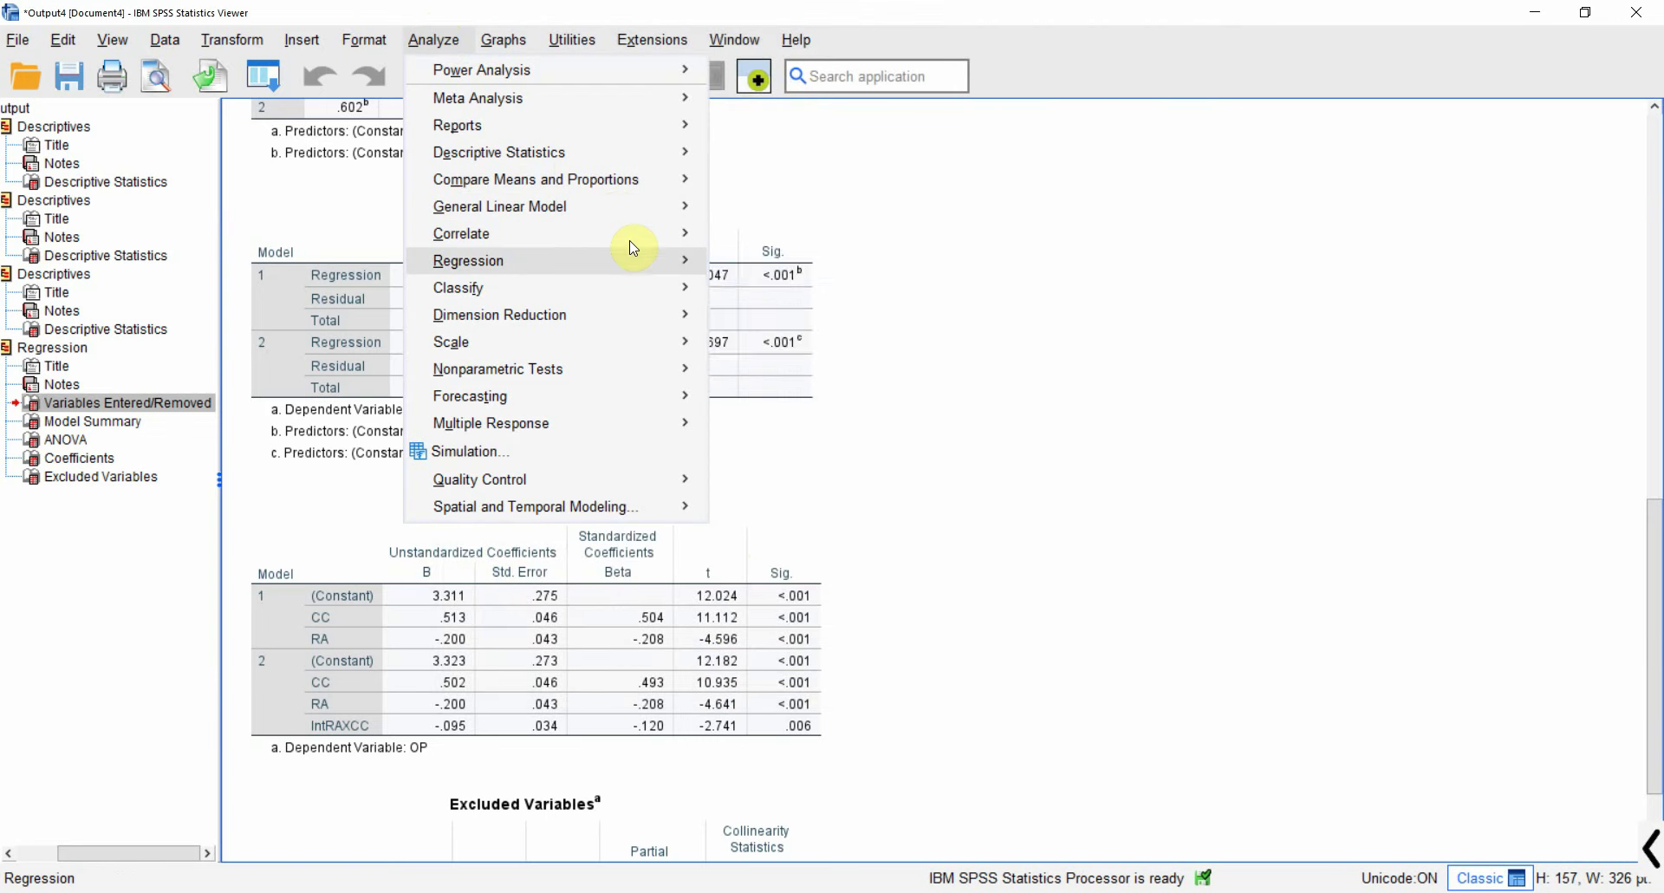
{"action": "mouse_move", "coordinate": [639, 260]}
{"action": "left_click", "coordinate": [769, 322]}
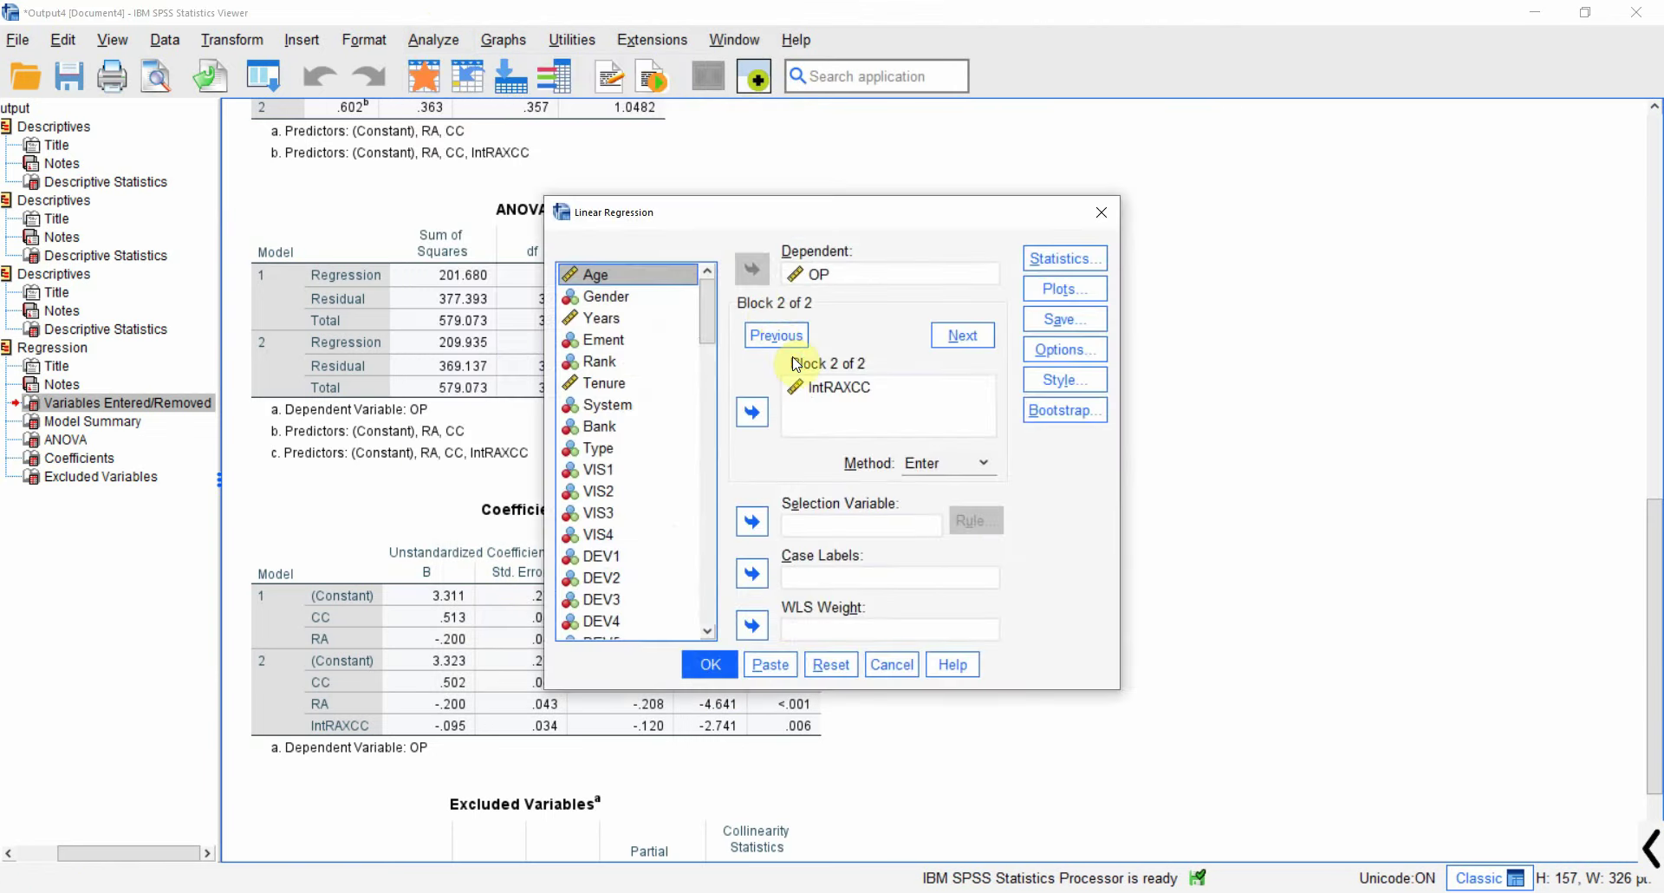
{"action": "left_click", "coordinate": [813, 275]}
{"action": "left_click", "coordinate": [752, 269]}
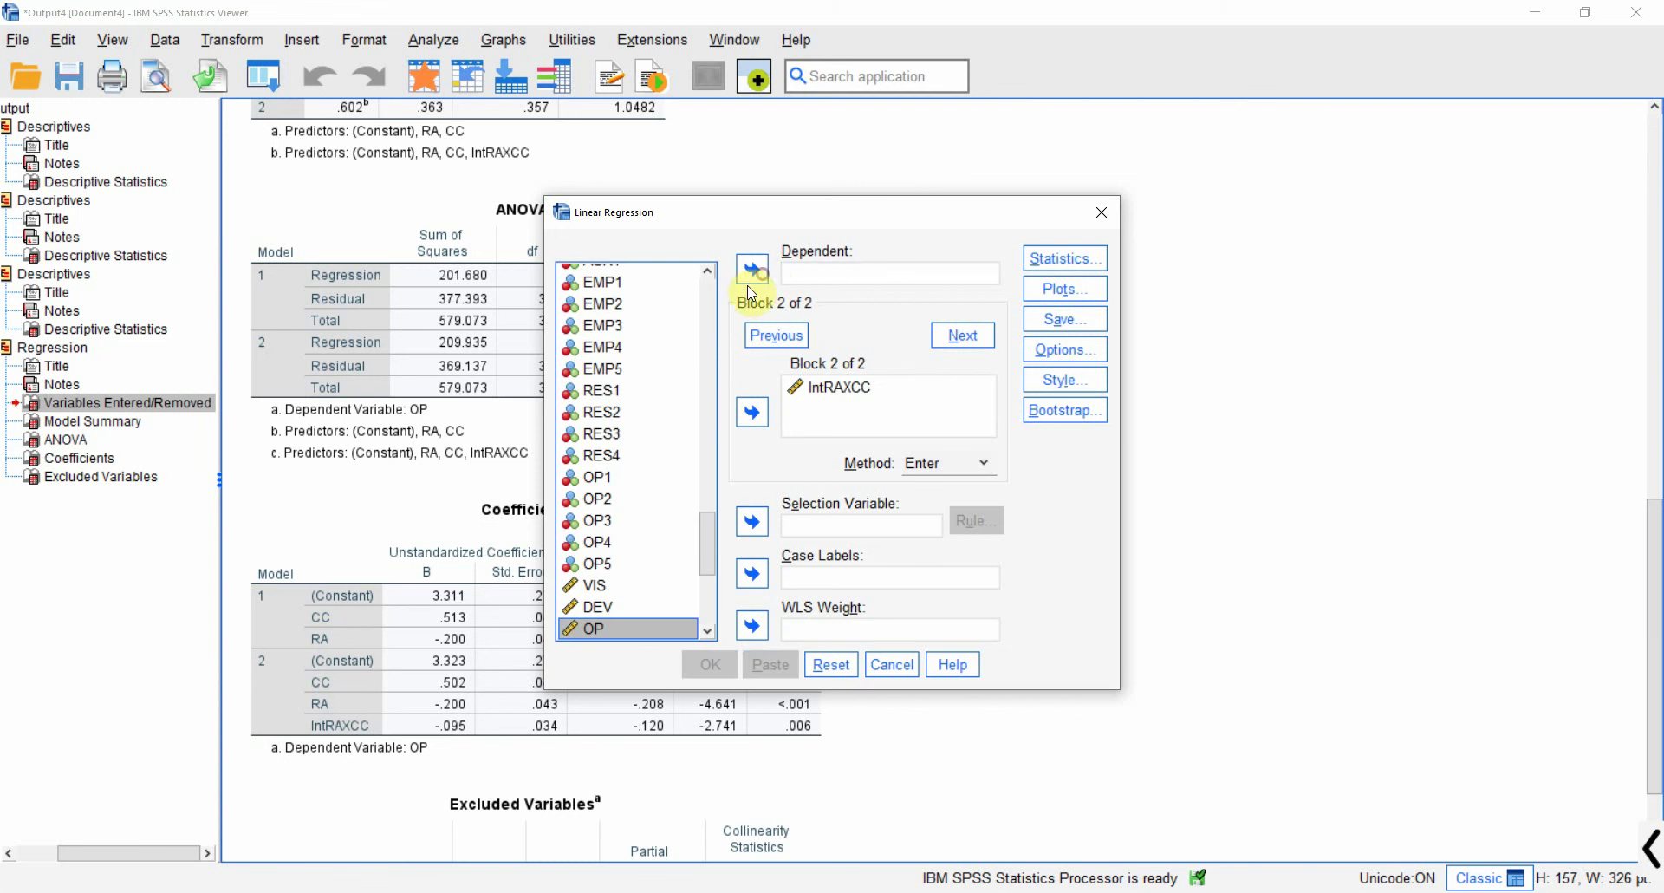
{"action": "left_click_drag", "start_coordinate": [703, 559], "coordinate": [707, 608]}
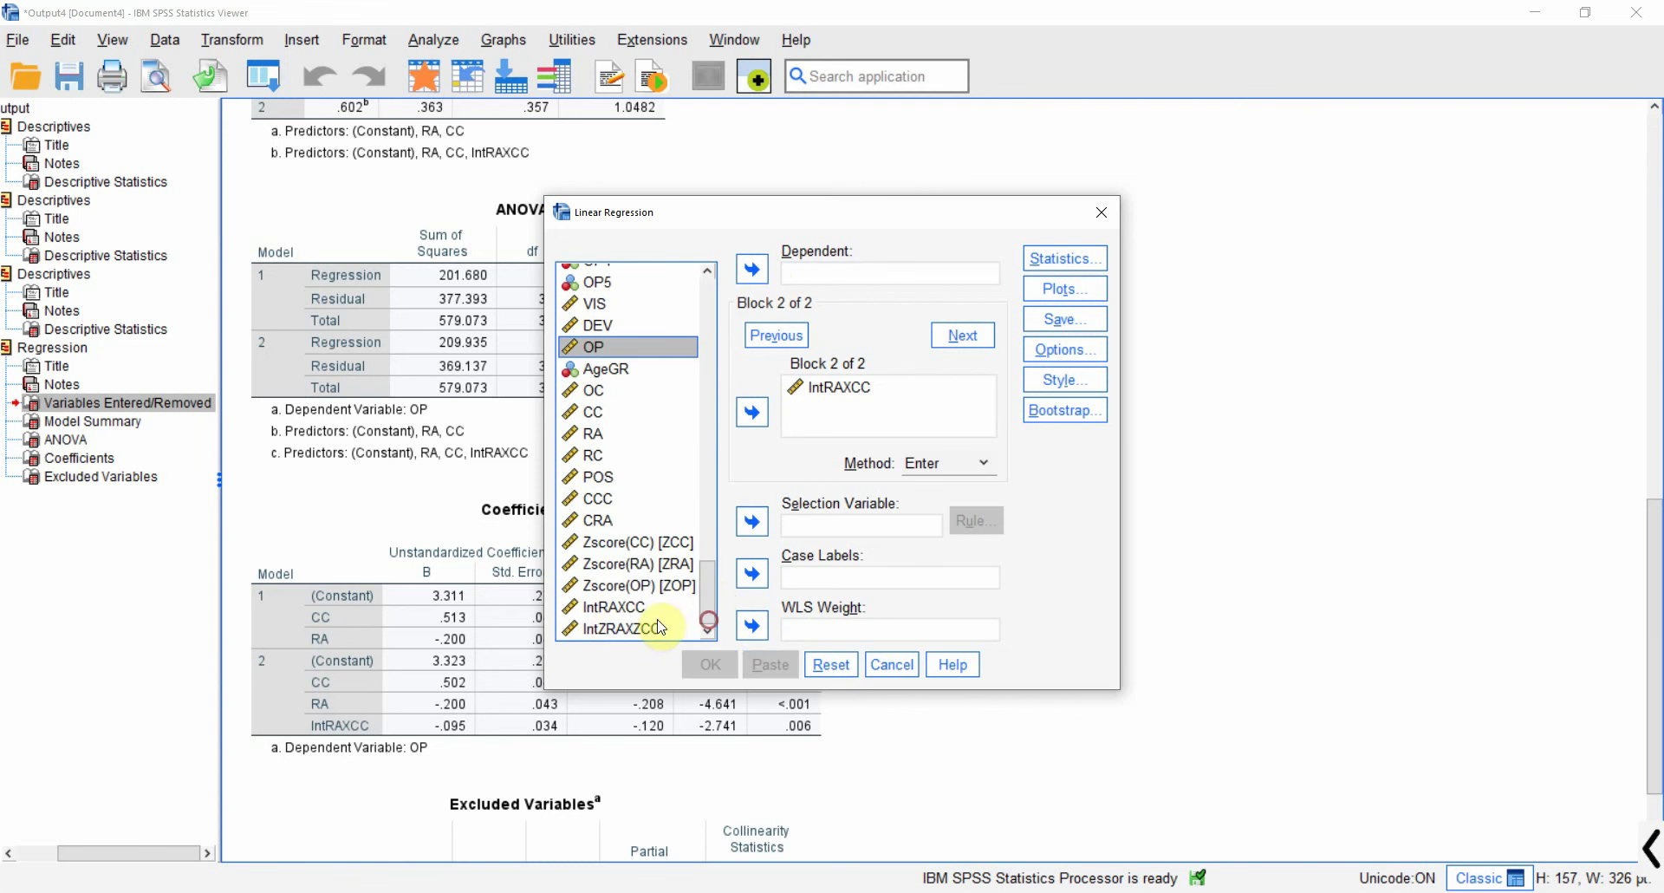
{"action": "left_click", "coordinate": [637, 585]}
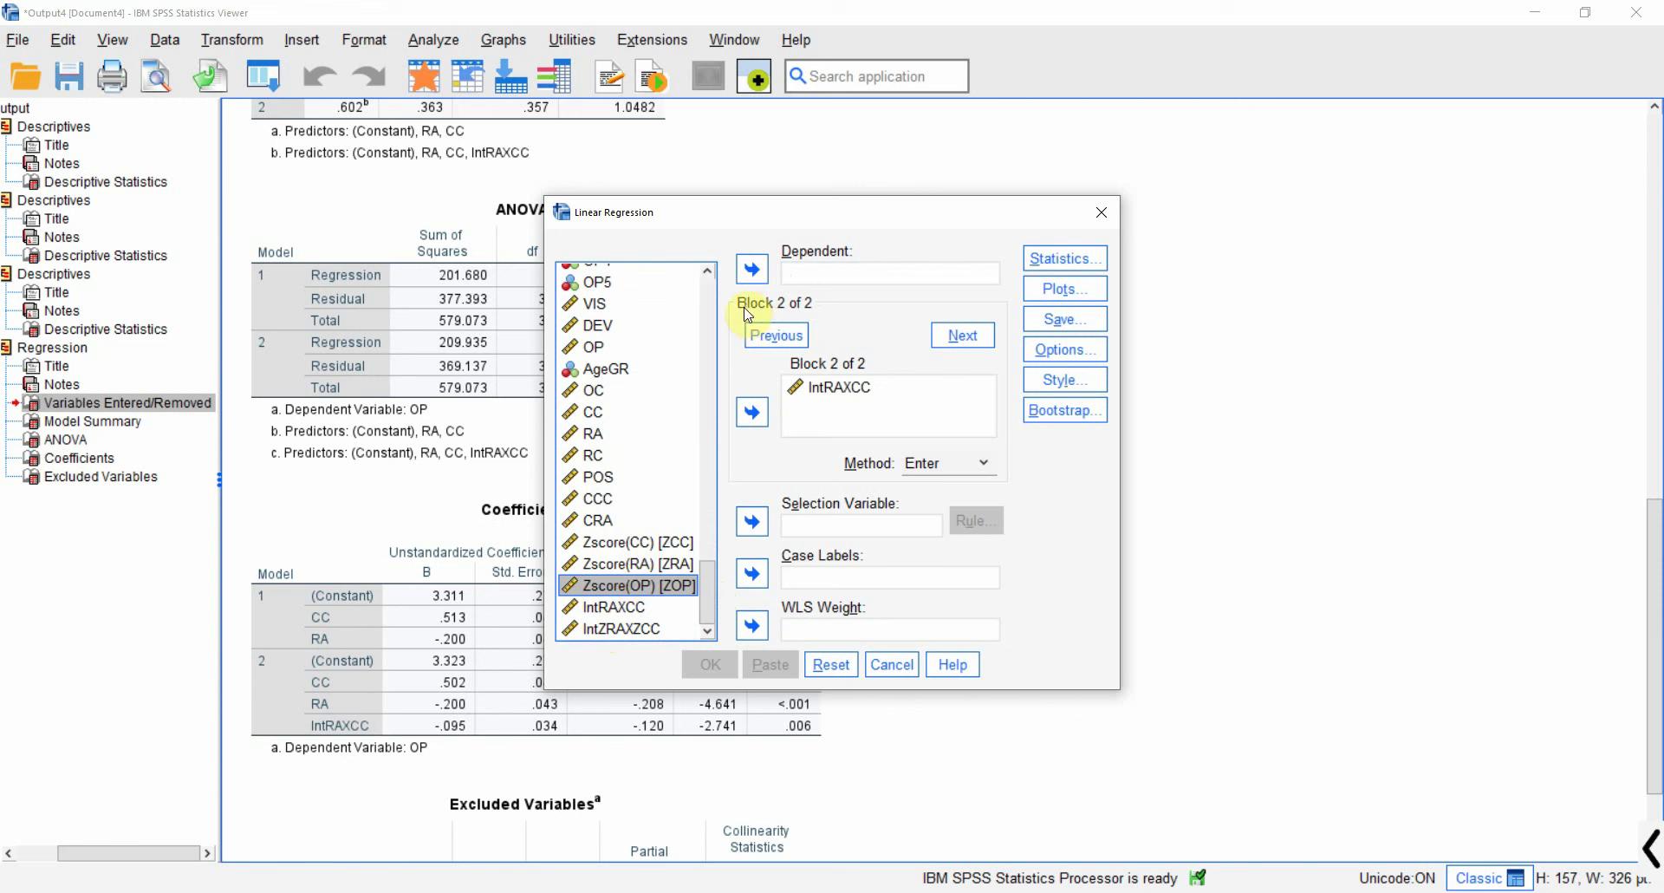
{"action": "left_click", "coordinate": [750, 270]}
Step: Replace IntRAXCC with IntZRAXZCC as the independent variable of Block 2
{"action": "left_click", "coordinate": [814, 387]}
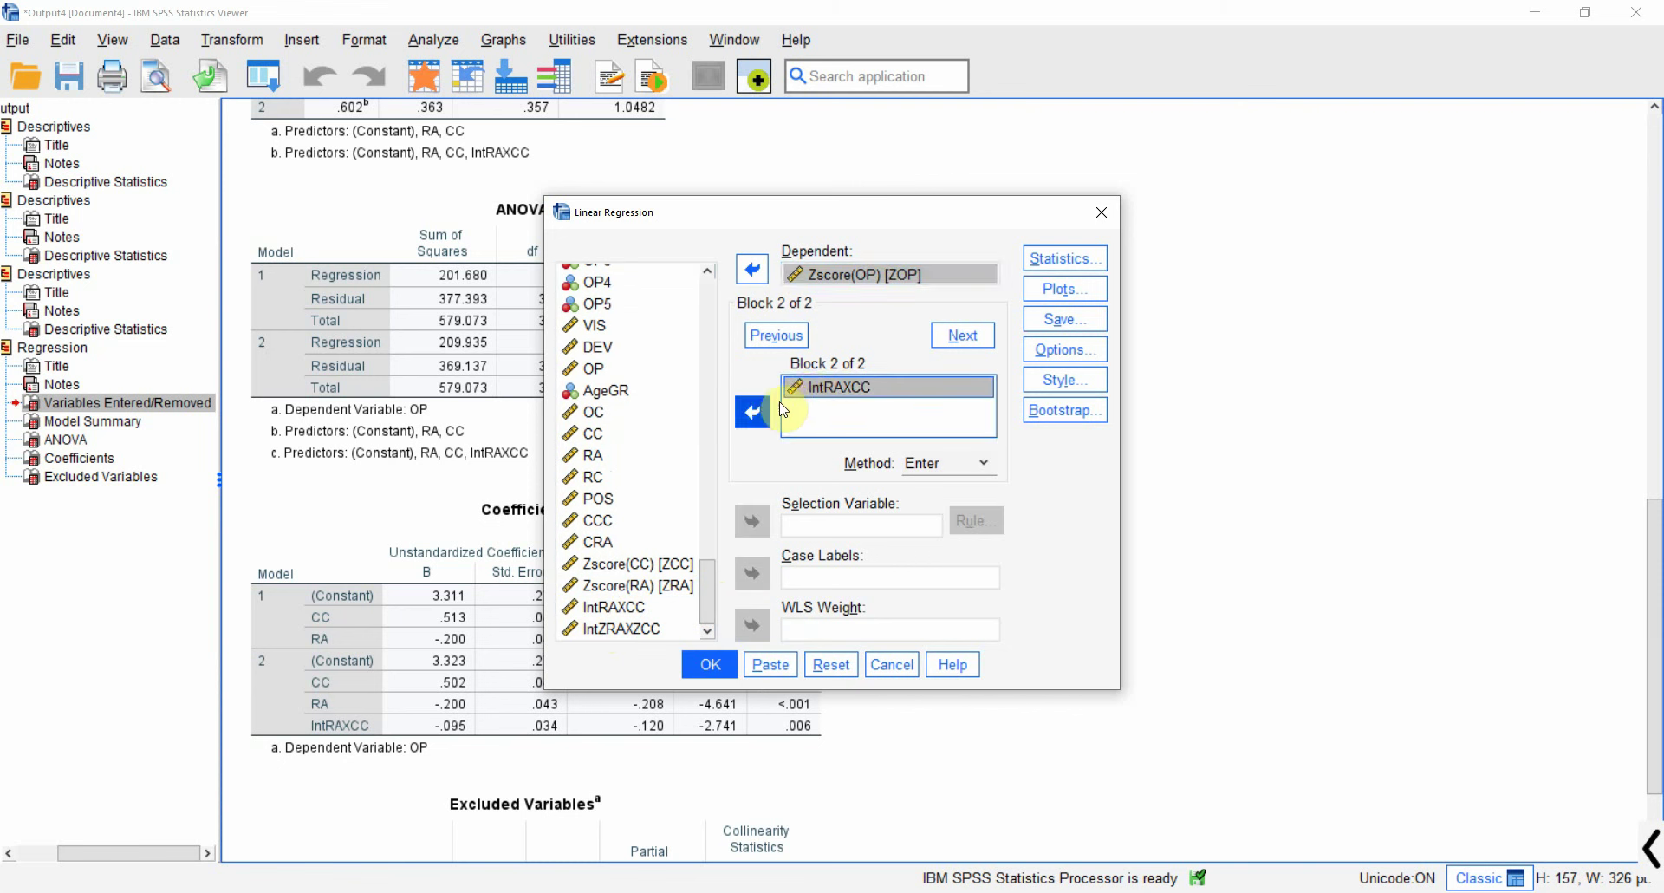
{"action": "left_click", "coordinate": [753, 412]}
{"action": "left_click", "coordinate": [653, 630]}
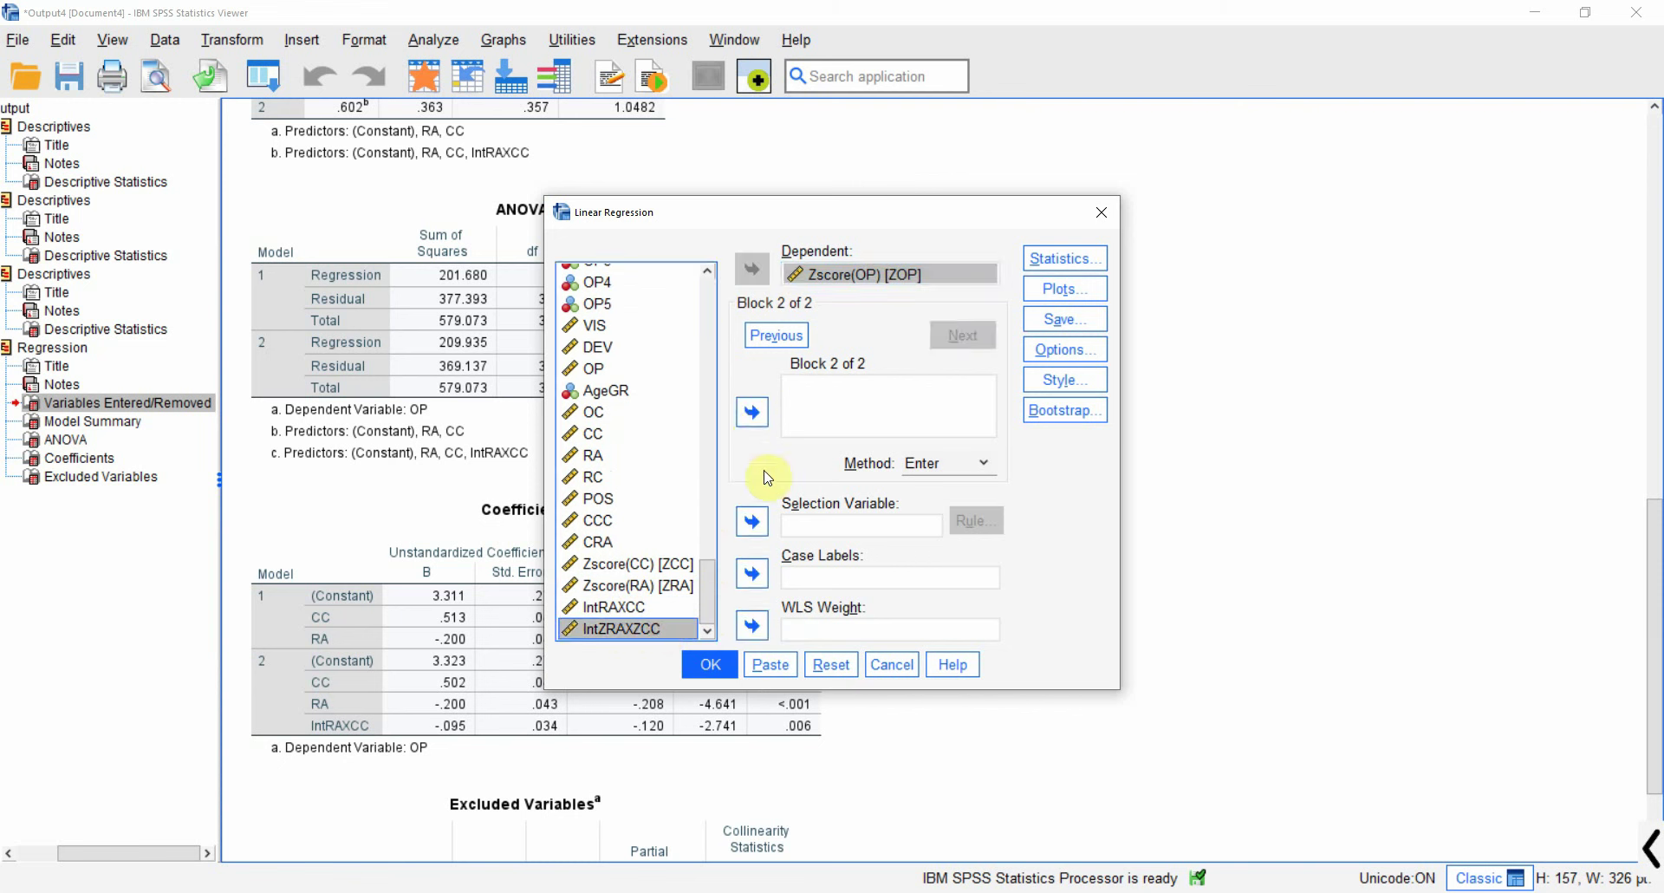
{"action": "left_click", "coordinate": [759, 421]}
Step: Replace CC and RA in Block 1 with the standardized variables Zscore(CC) [ZCC] and Zscore(RA) [ZRA]
{"action": "left_click", "coordinate": [776, 335]}
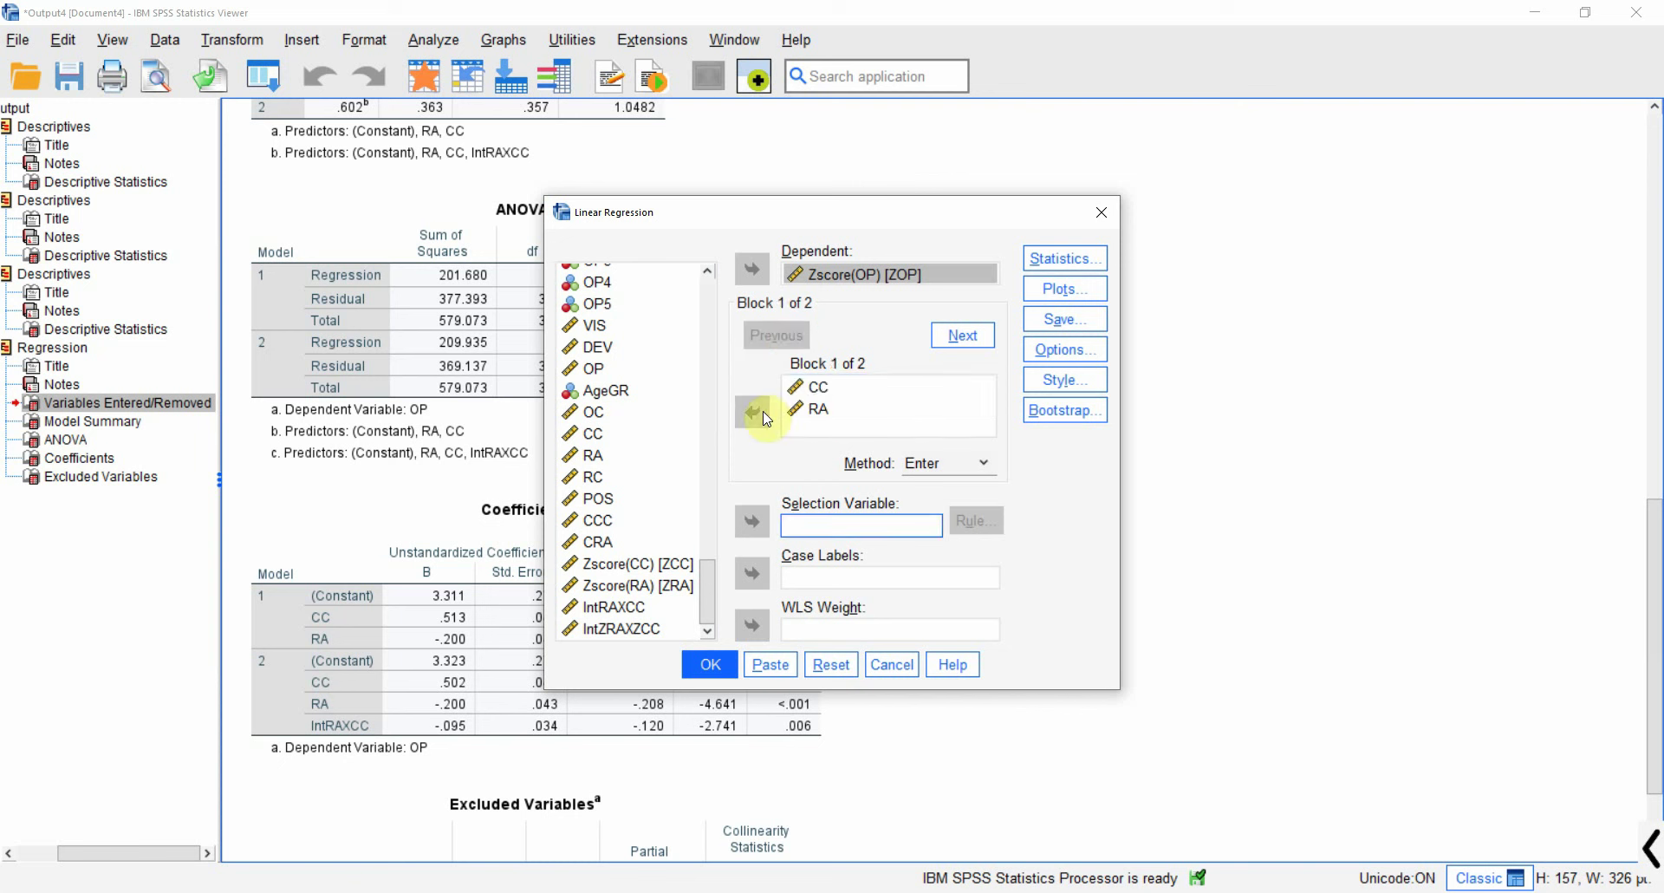
{"action": "left_click", "coordinate": [801, 388]}
{"action": "left_click", "coordinate": [752, 412]}
{"action": "left_click", "coordinate": [804, 383]}
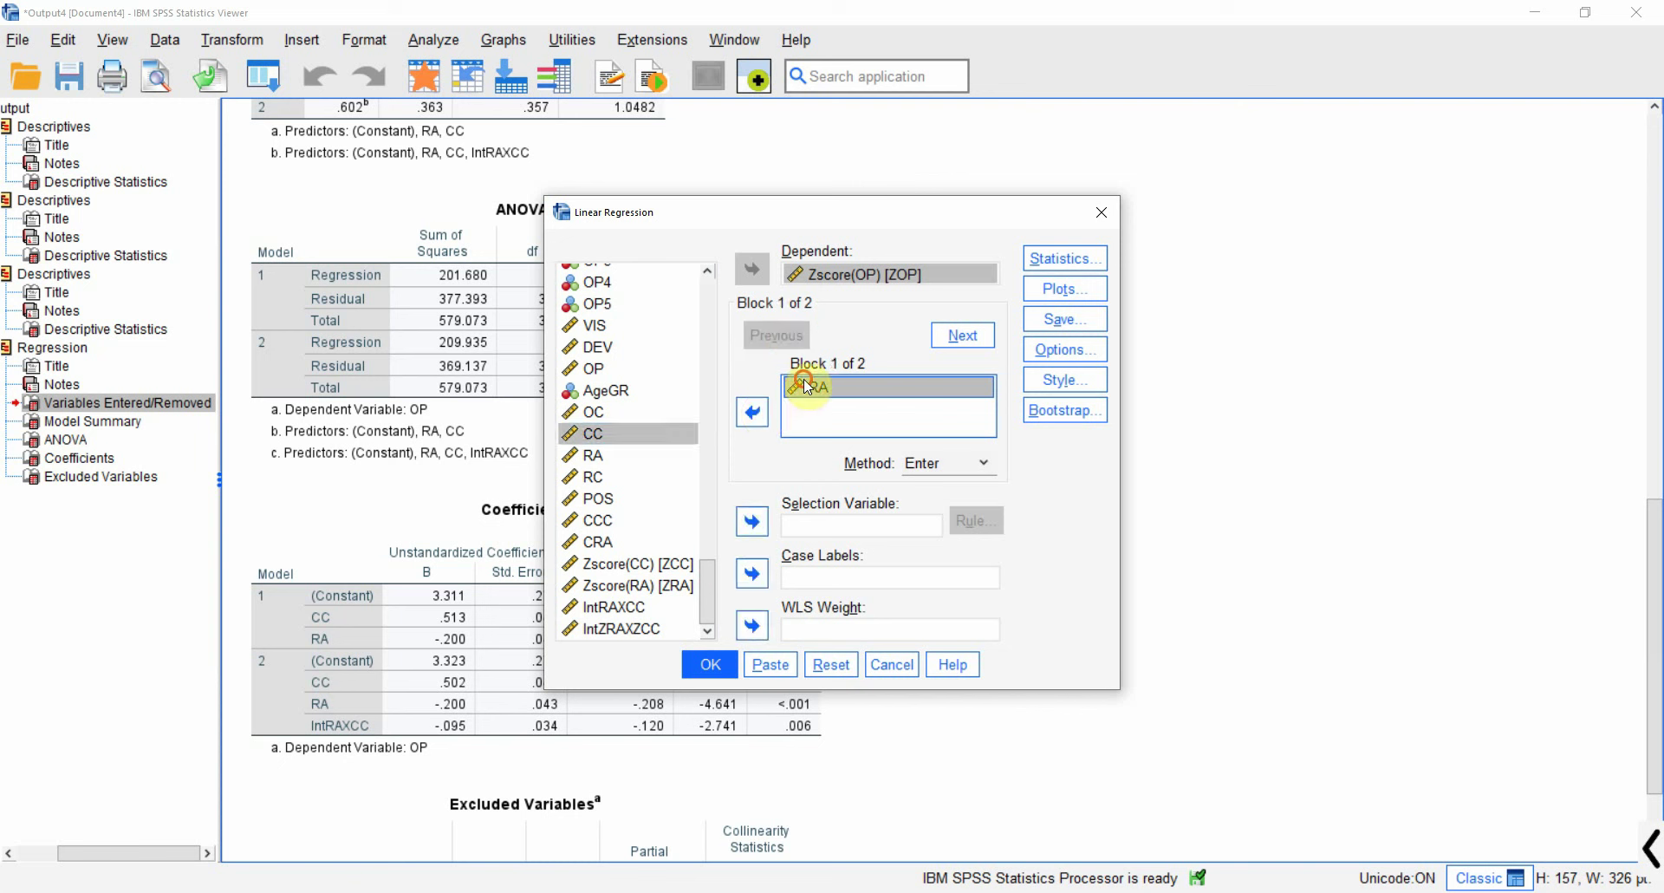
{"action": "left_click", "coordinate": [758, 409]}
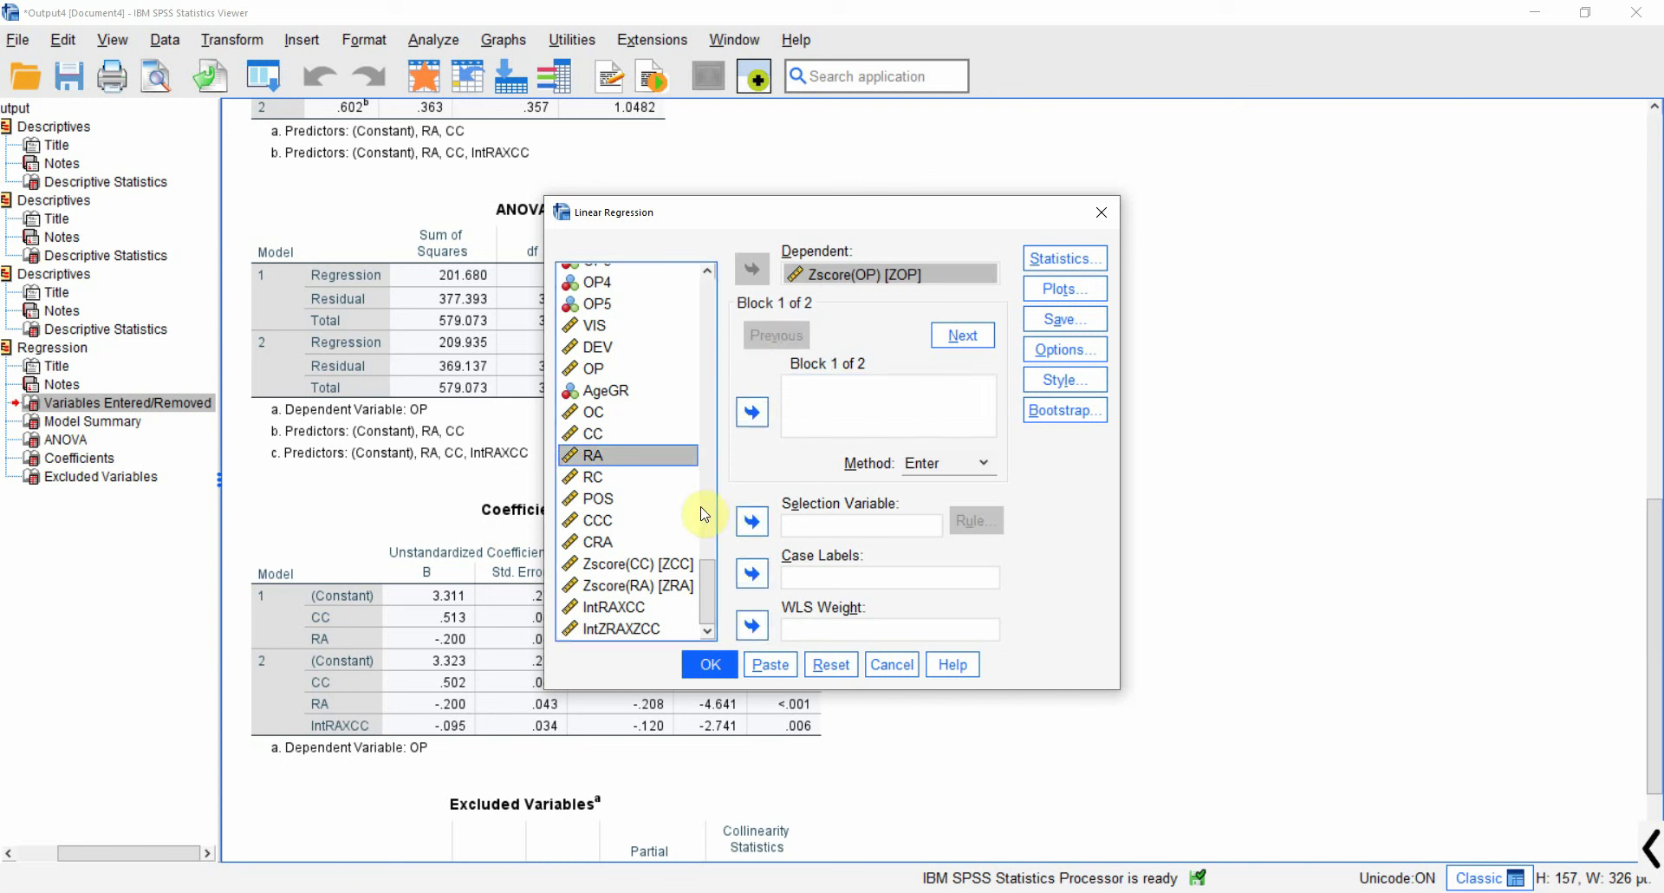
{"action": "left_click", "coordinate": [657, 568]}
{"action": "left_click", "coordinate": [753, 412]}
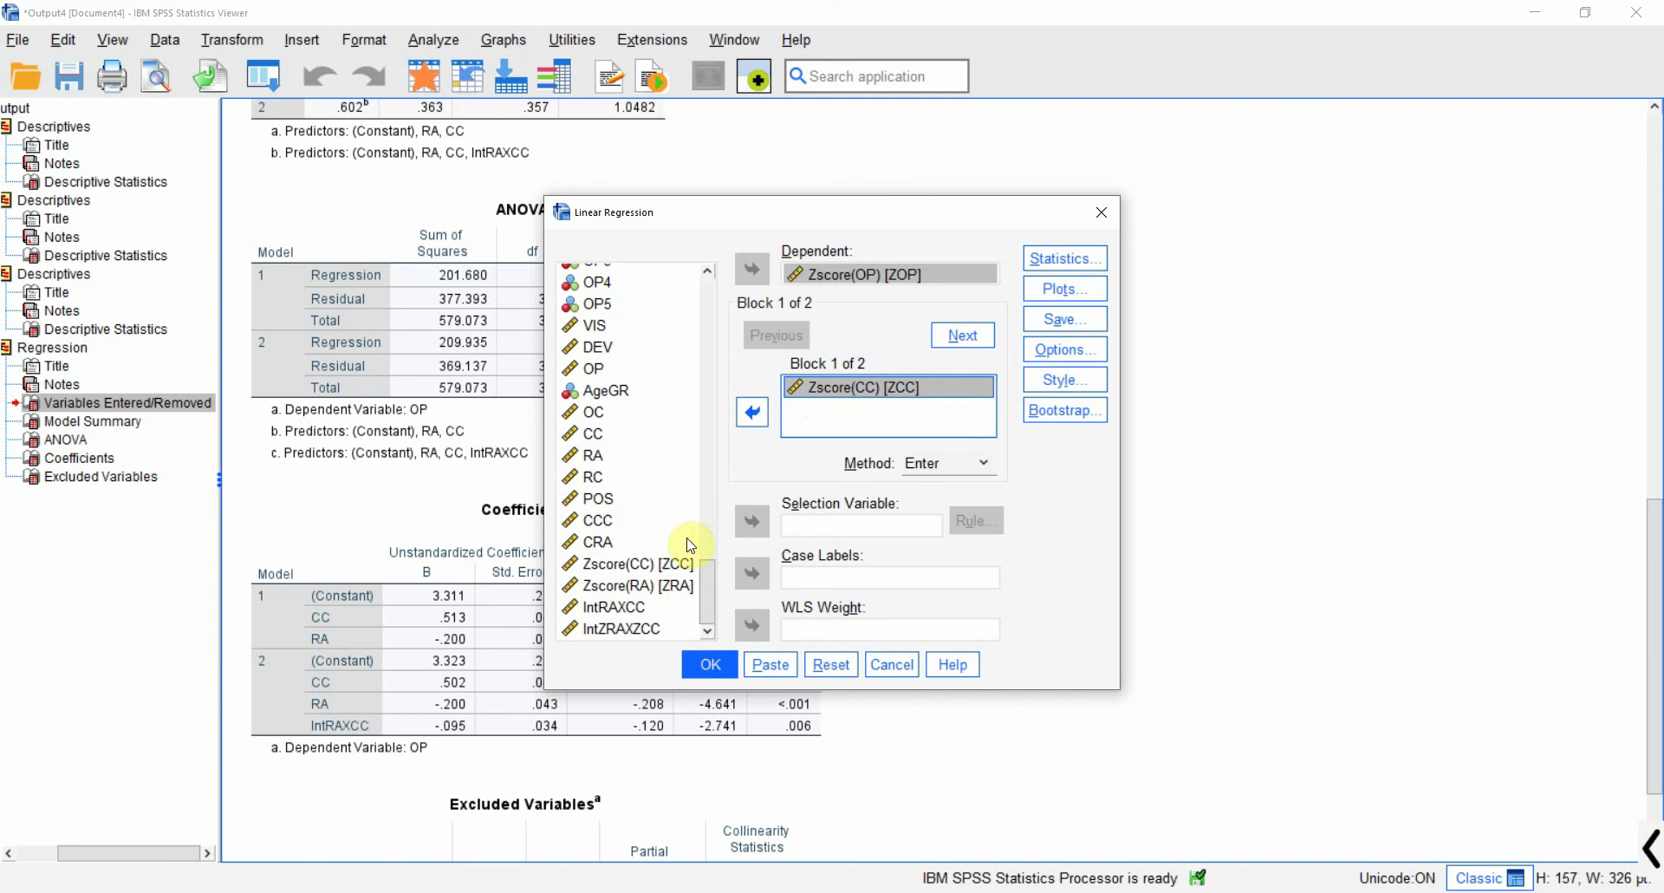
{"action": "left_click", "coordinate": [675, 588]}
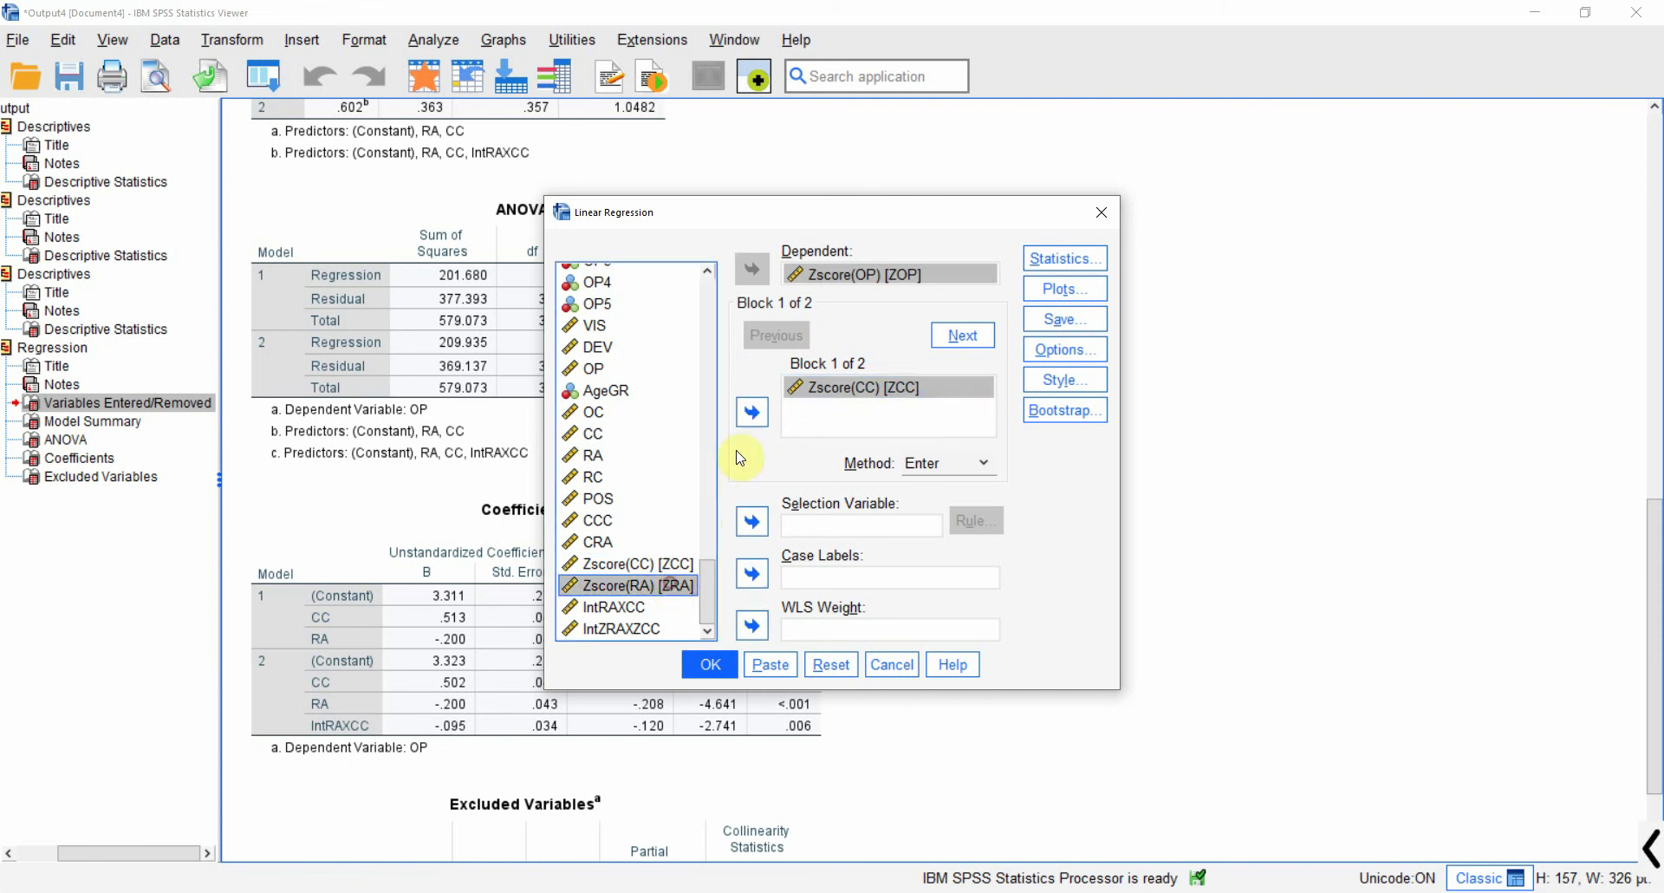
{"action": "left_click", "coordinate": [753, 412]}
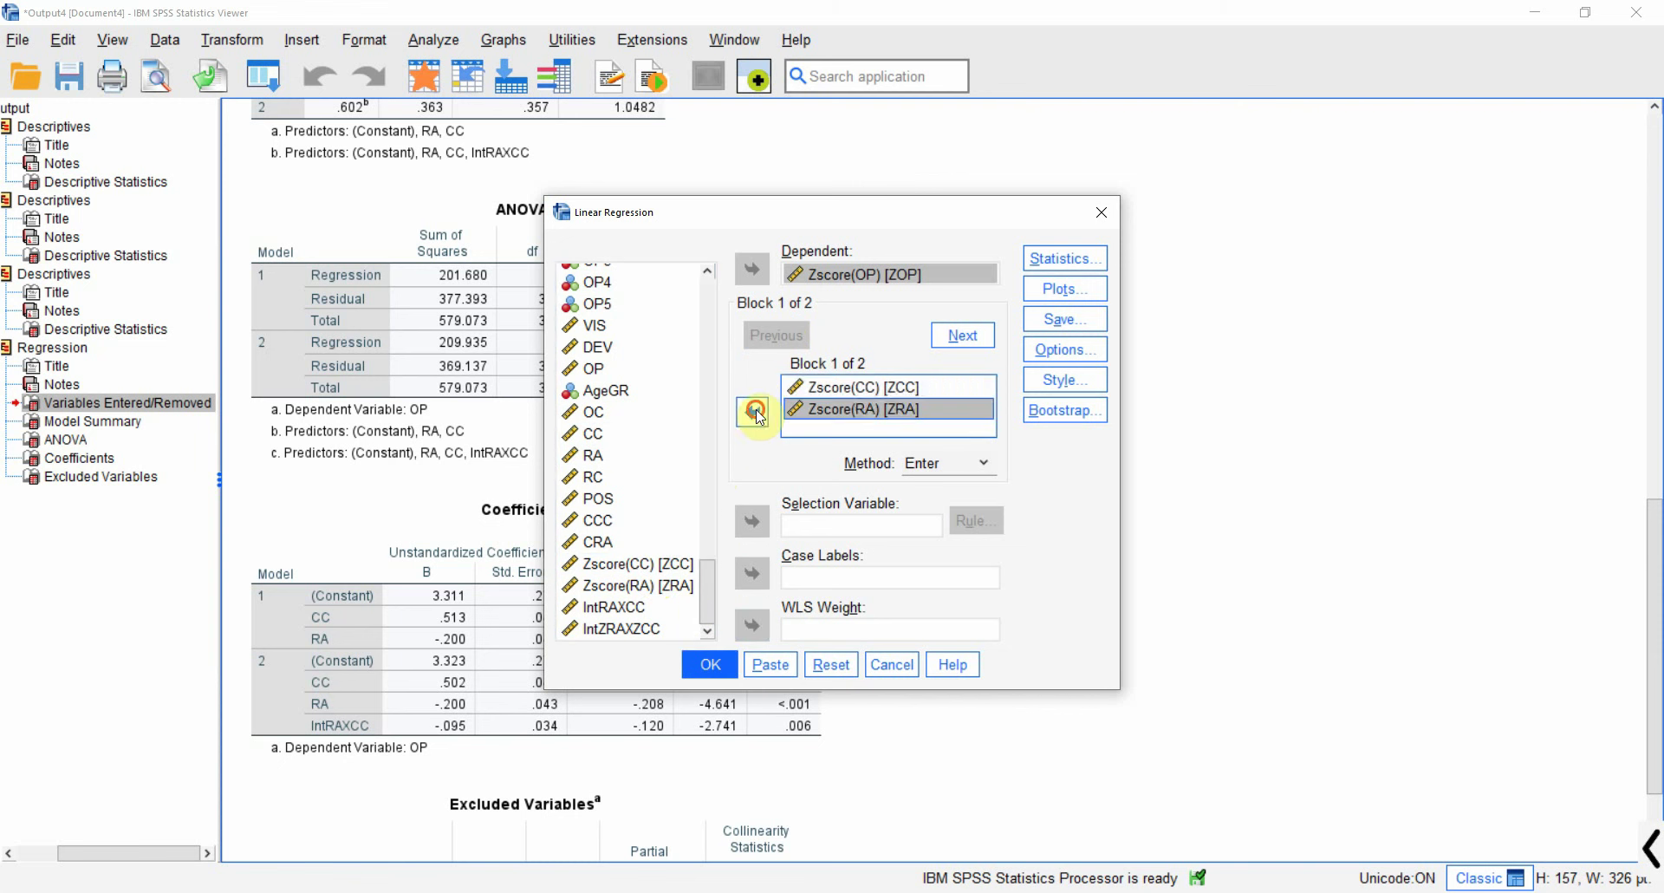
Step: Run the regression on the standardized variables and review its ANOVA and Coefficients tables
{"action": "left_click", "coordinate": [715, 662]}
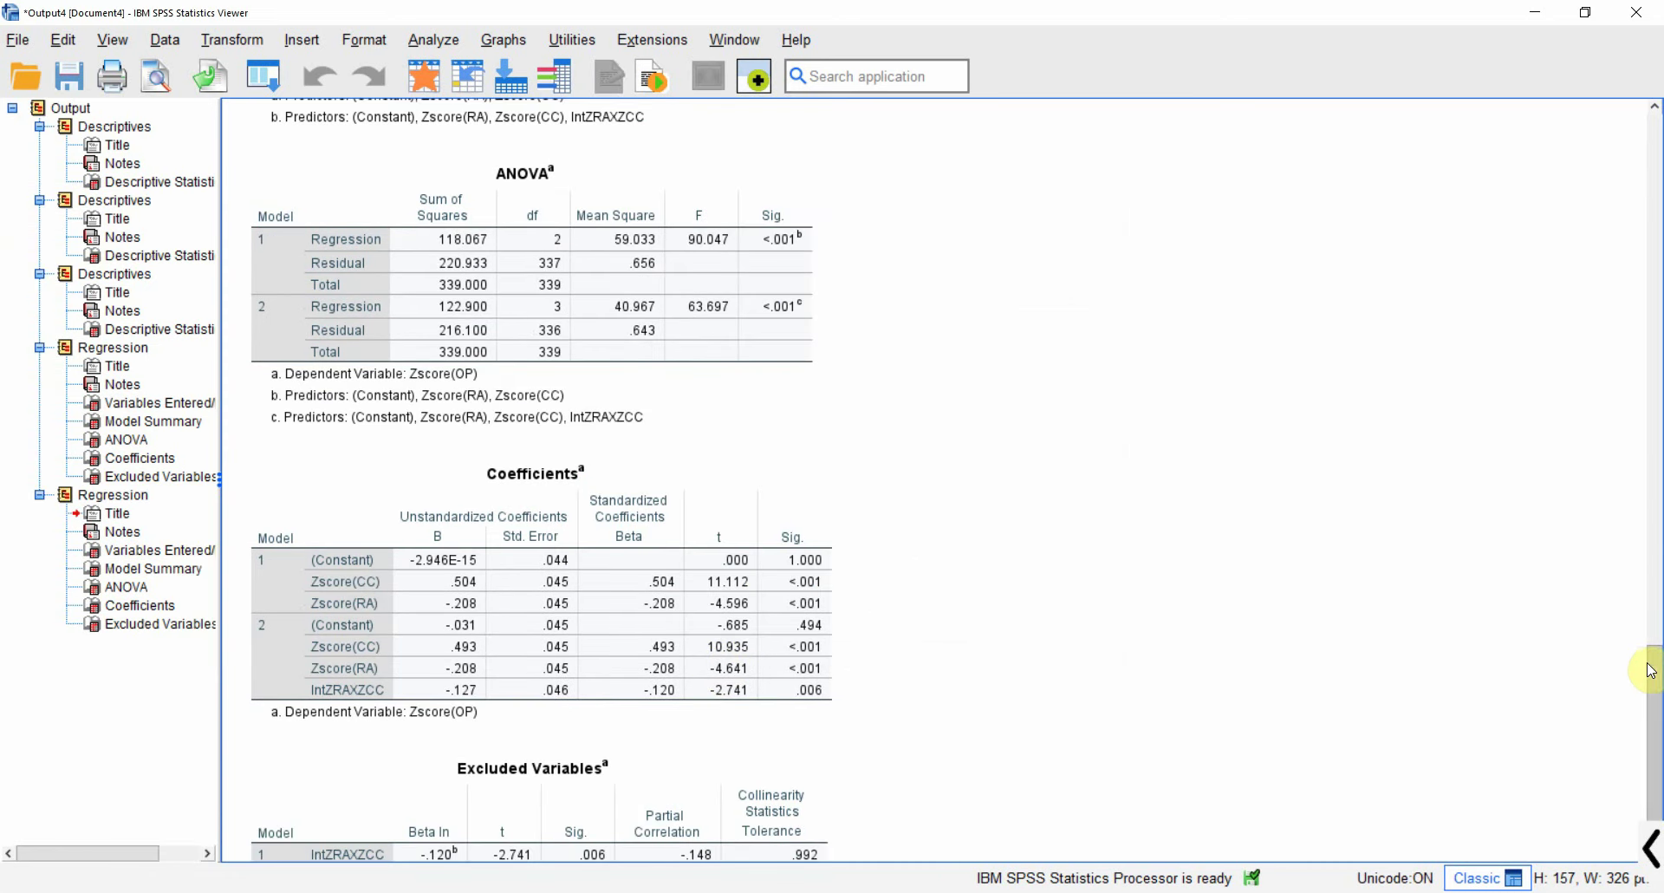
{"action": "scroll", "coordinate": [1652, 669], "scroll_direction": "down", "scroll_amount": 2}
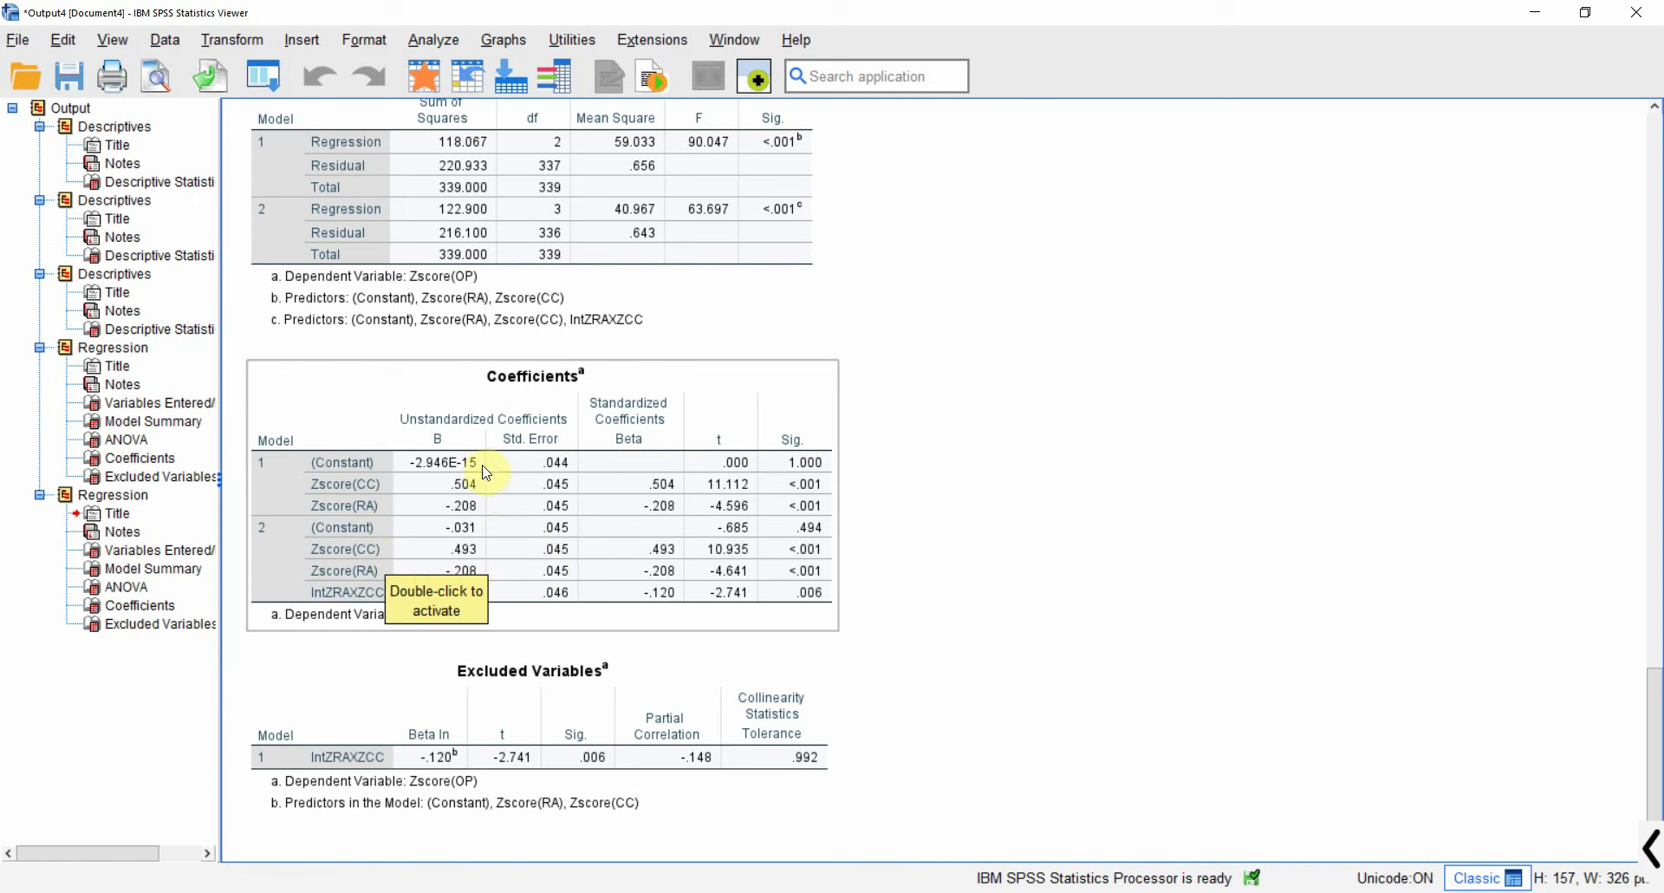
{"action": "left_click", "coordinate": [1658, 728]}
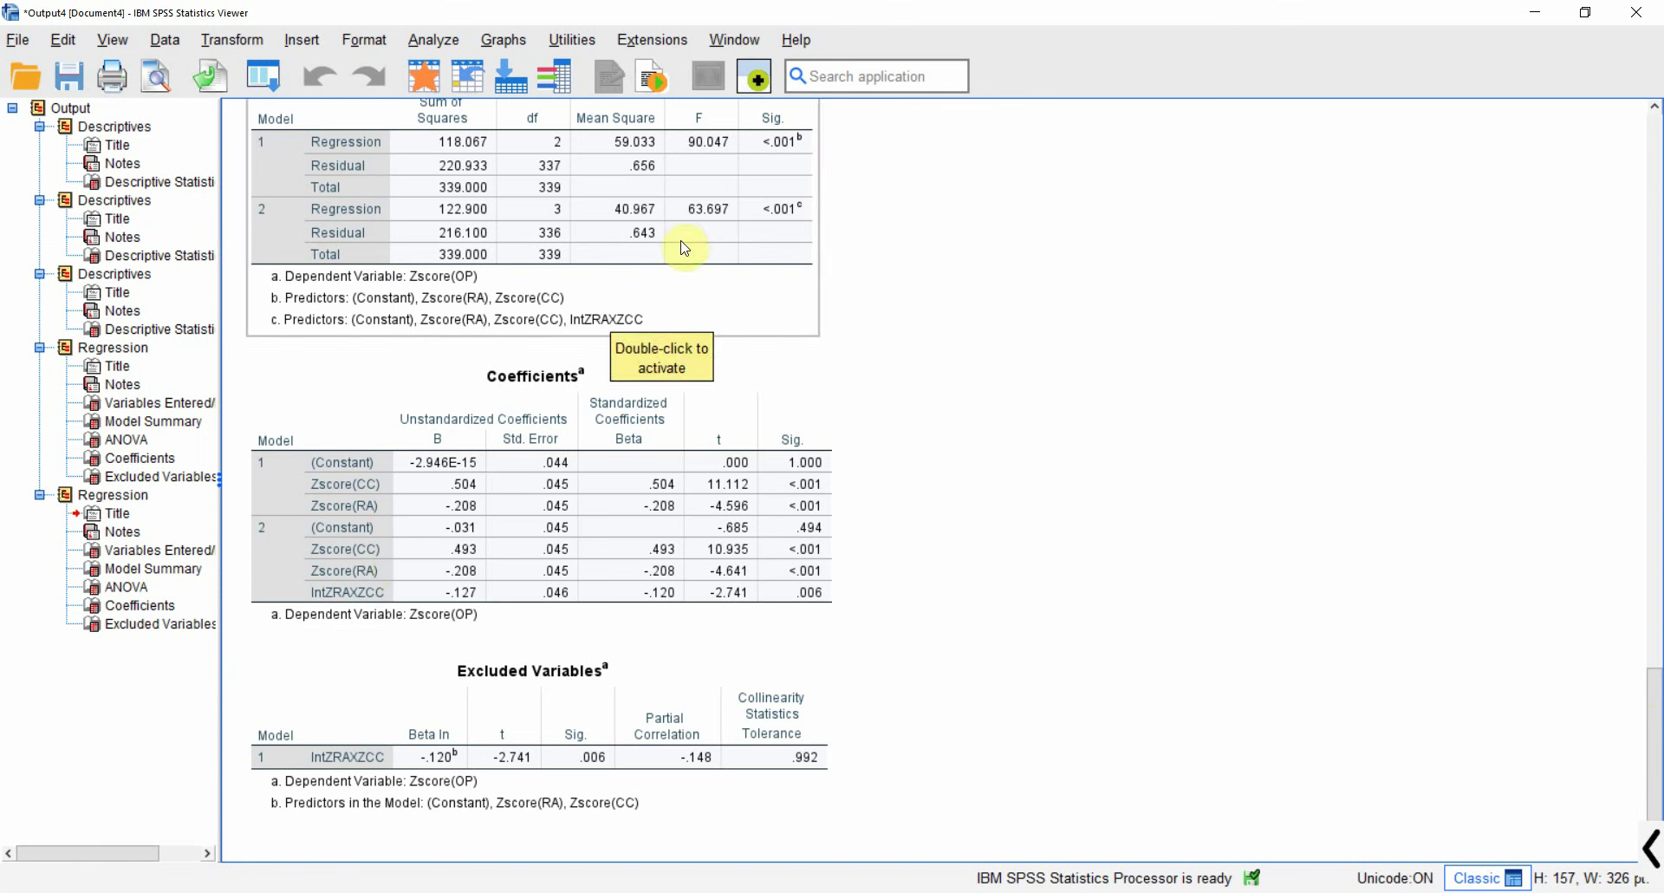
Step: Set up another Linear Regression with the unstandardized variable OP as the dependent variable
{"action": "left_click", "coordinate": [450, 31]}
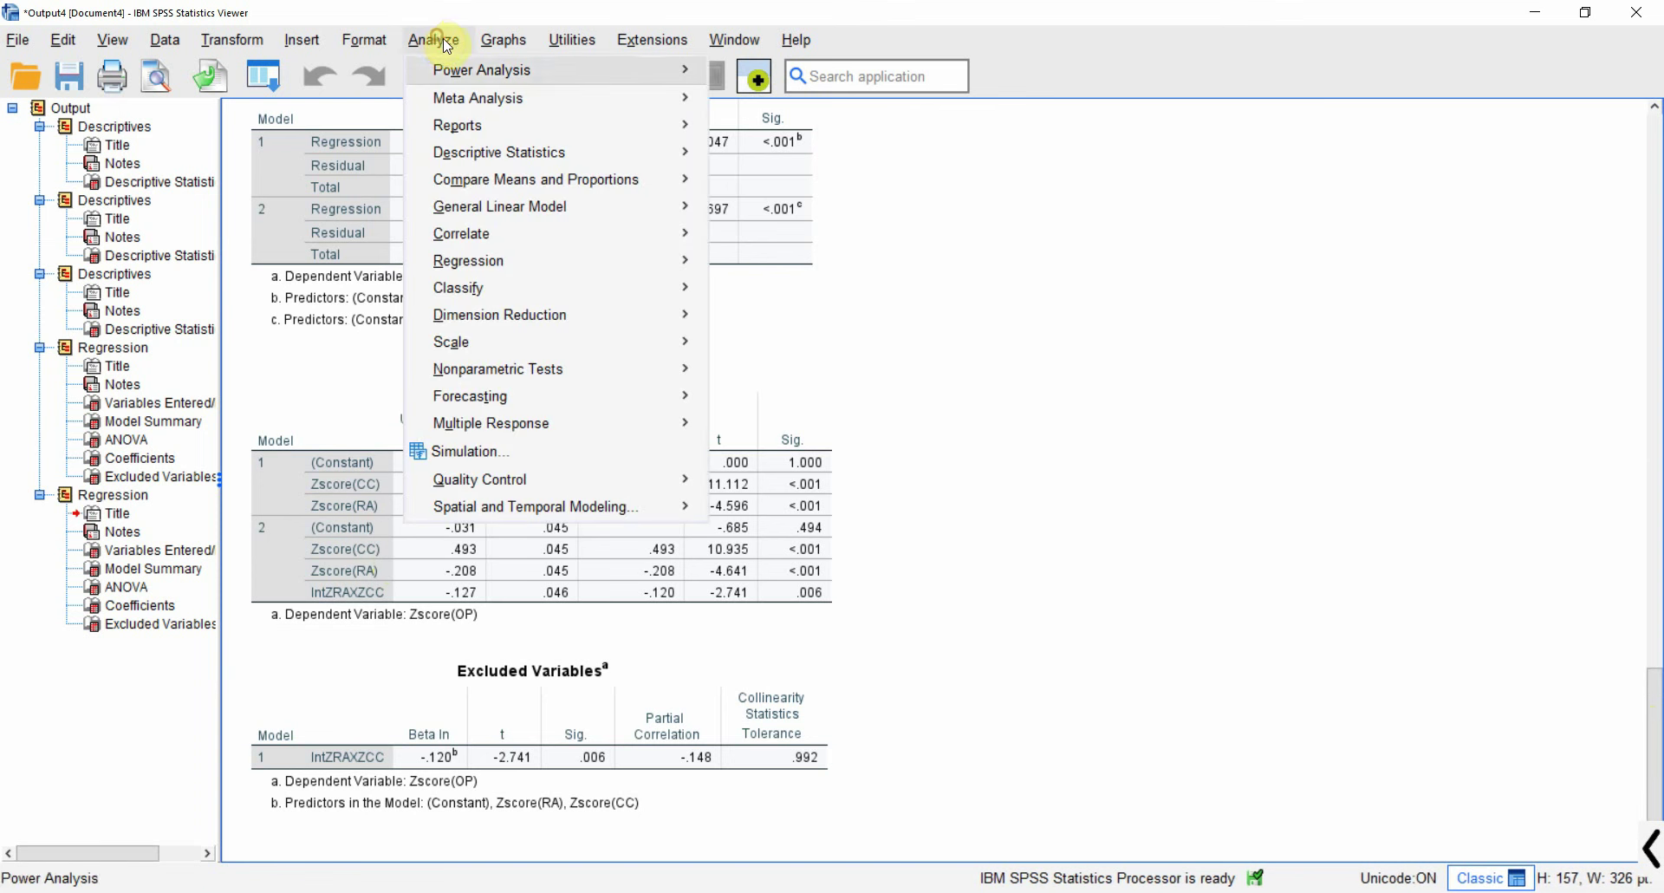
{"action": "mouse_move", "coordinate": [625, 261]}
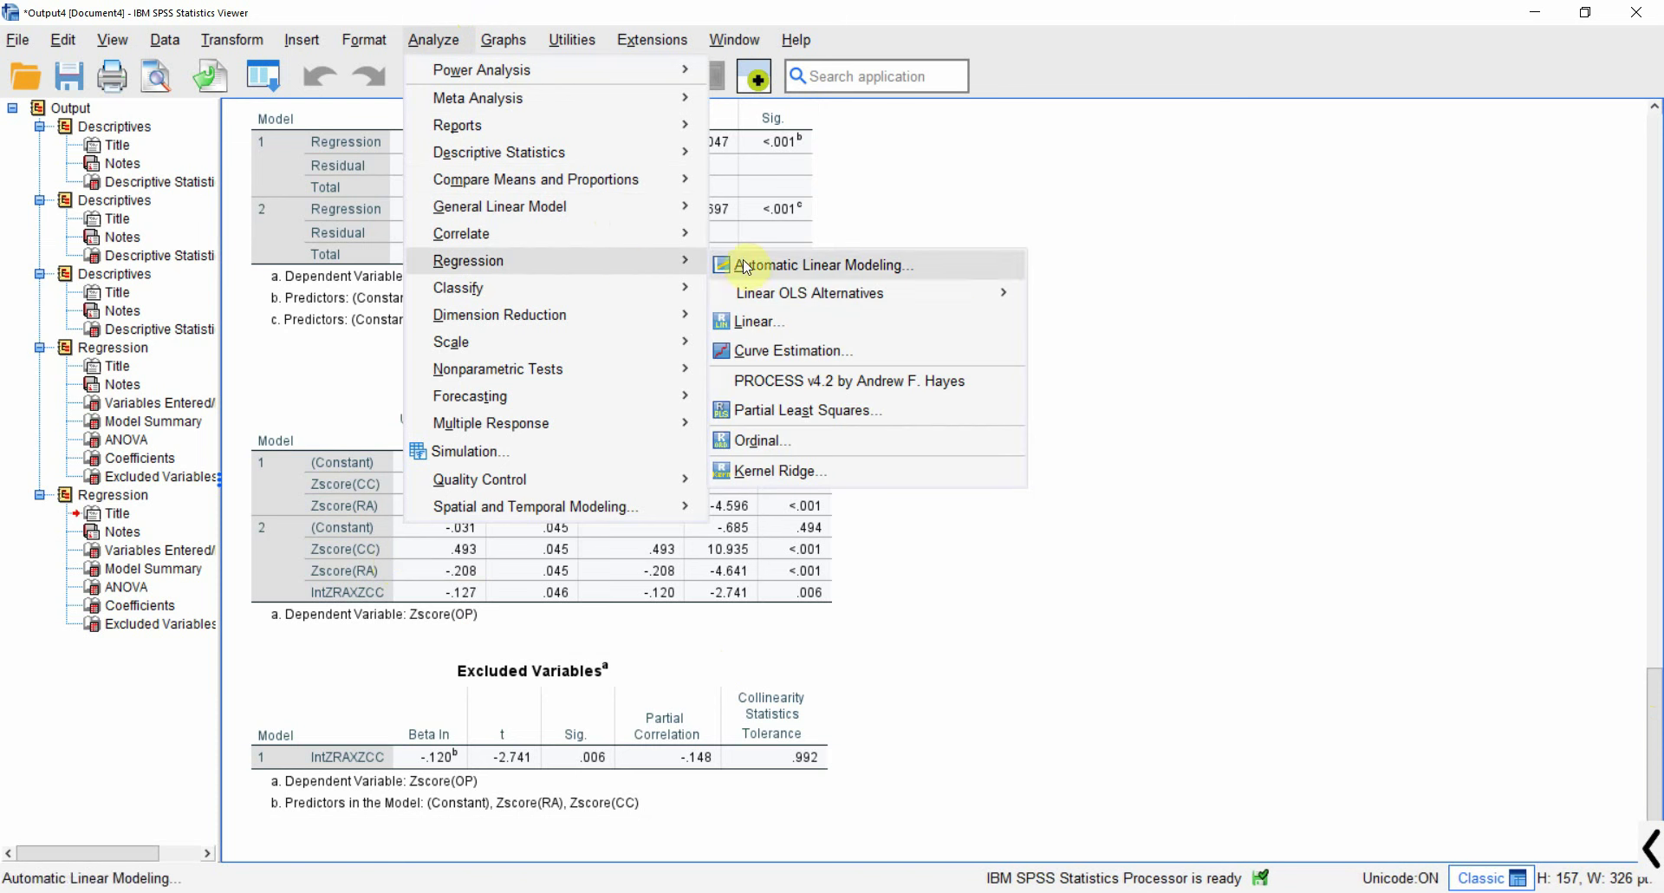
{"action": "left_click", "coordinate": [741, 321]}
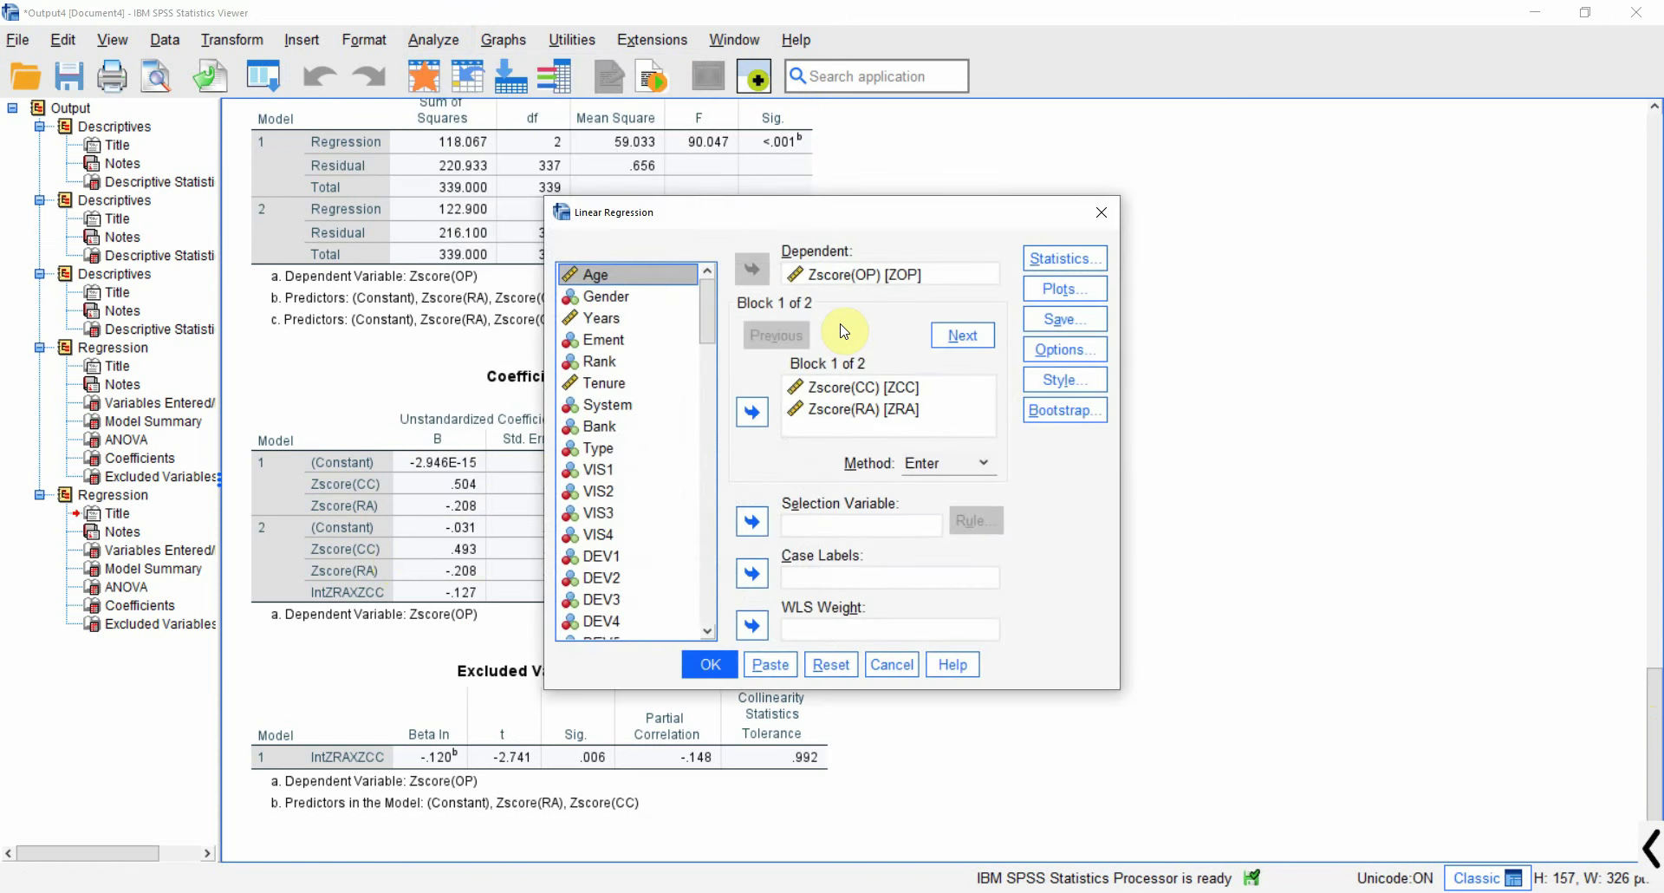
{"action": "left_click", "coordinate": [833, 274]}
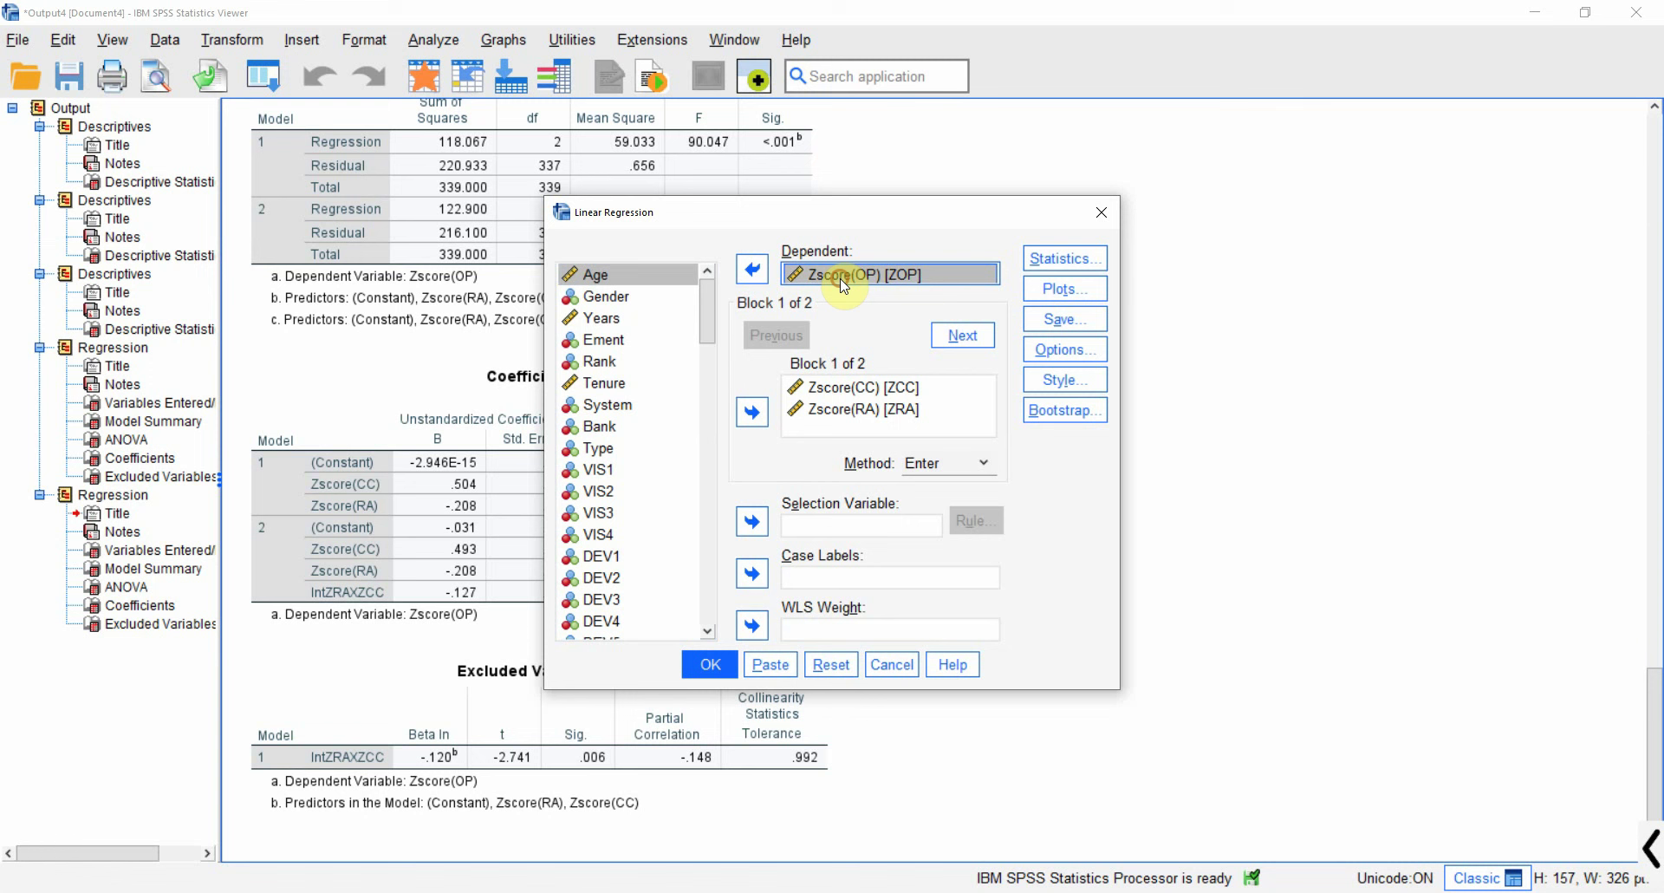
{"action": "left_click", "coordinate": [752, 269]}
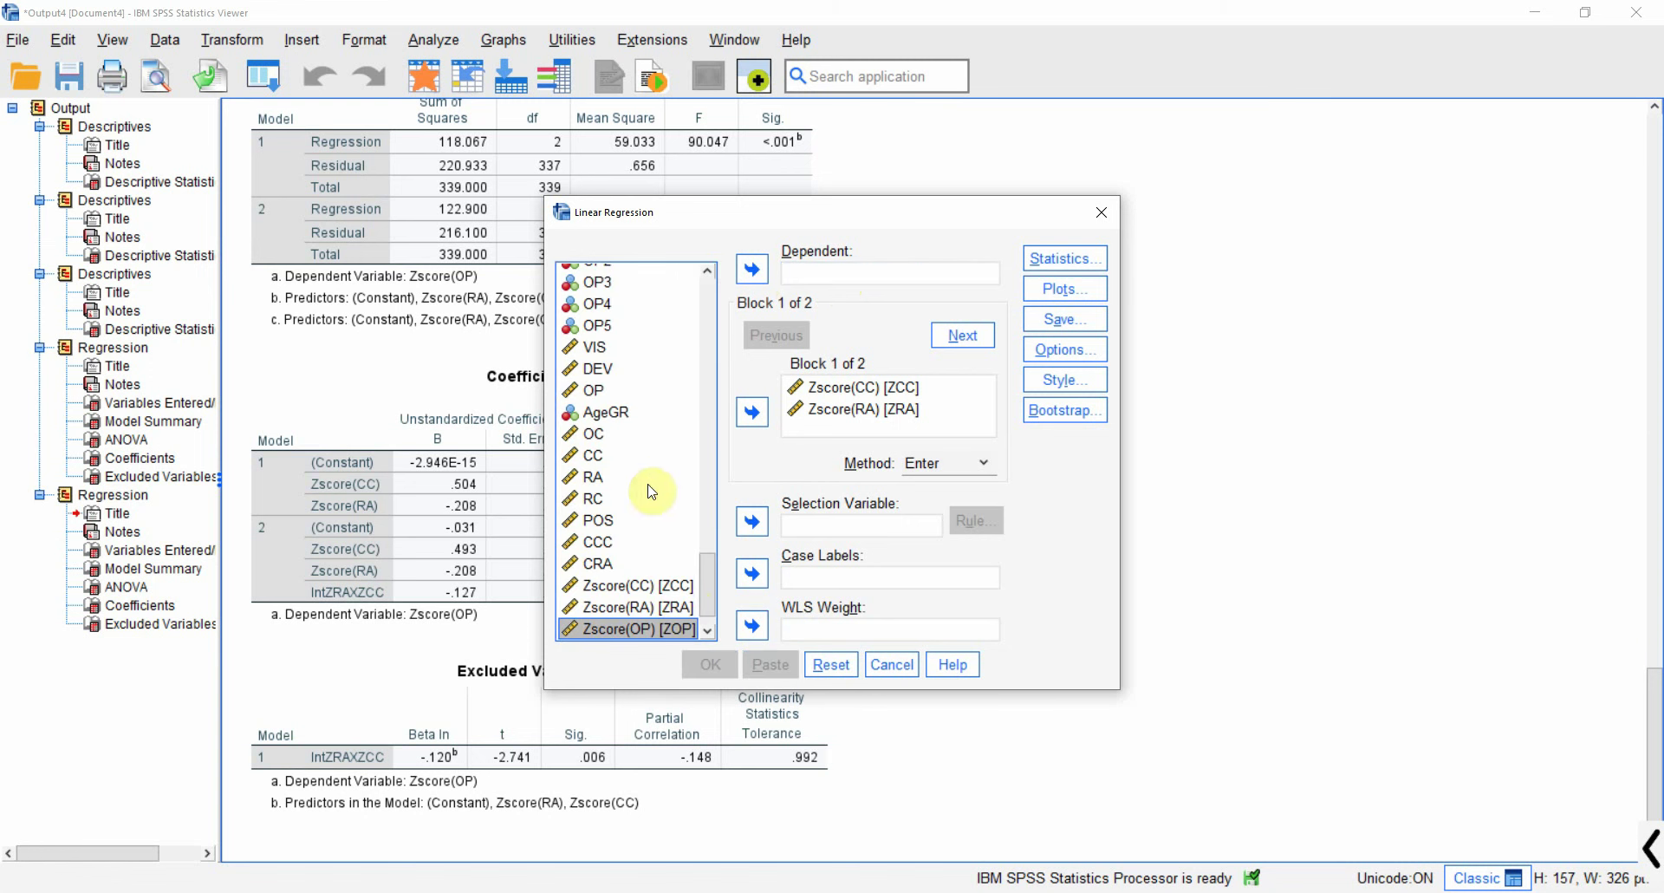
{"action": "left_click", "coordinate": [593, 390]}
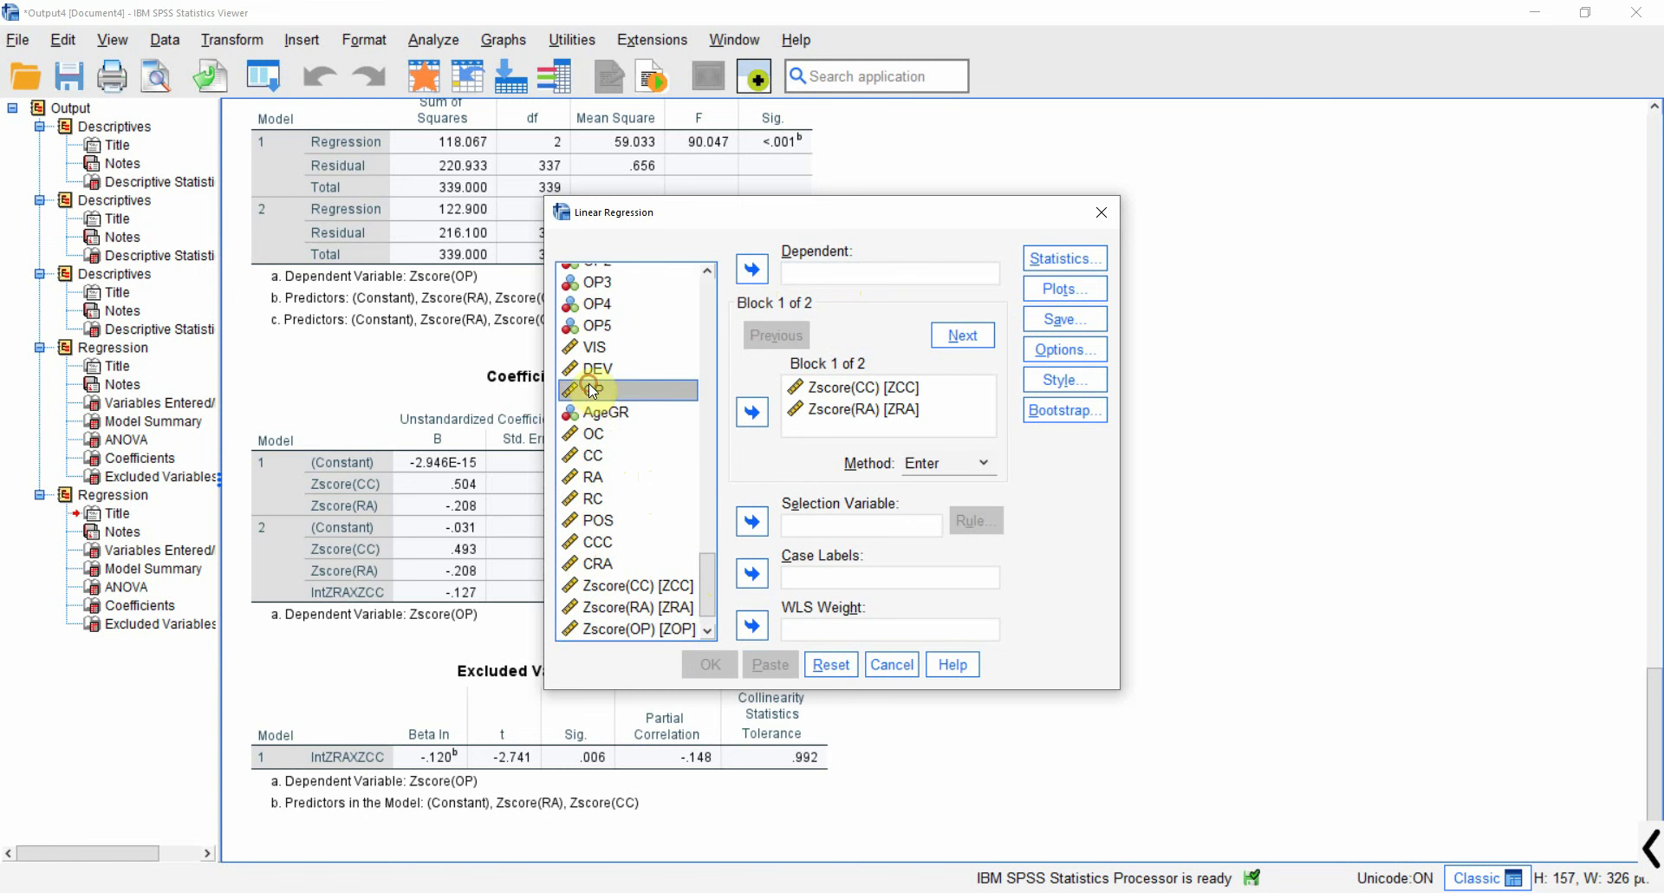
{"action": "left_click", "coordinate": [752, 269]}
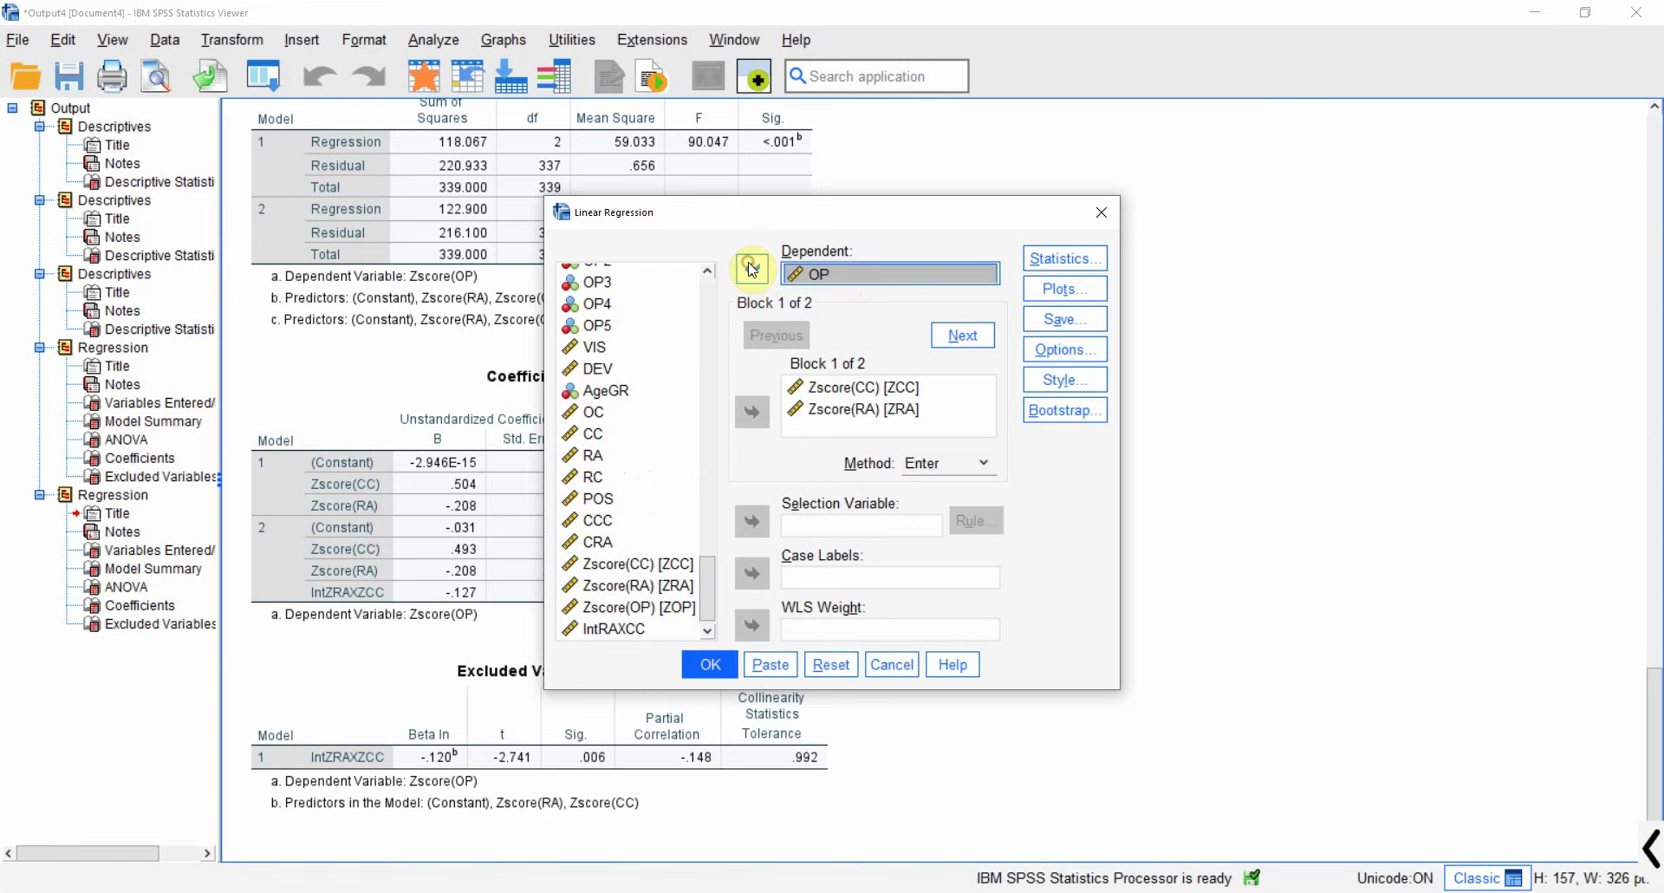
Step: Run the regression on OP and review the unstandardized coefficients of its standardized predictors and IntZRAXZCC in the Coefficients table
{"action": "left_click", "coordinate": [713, 664]}
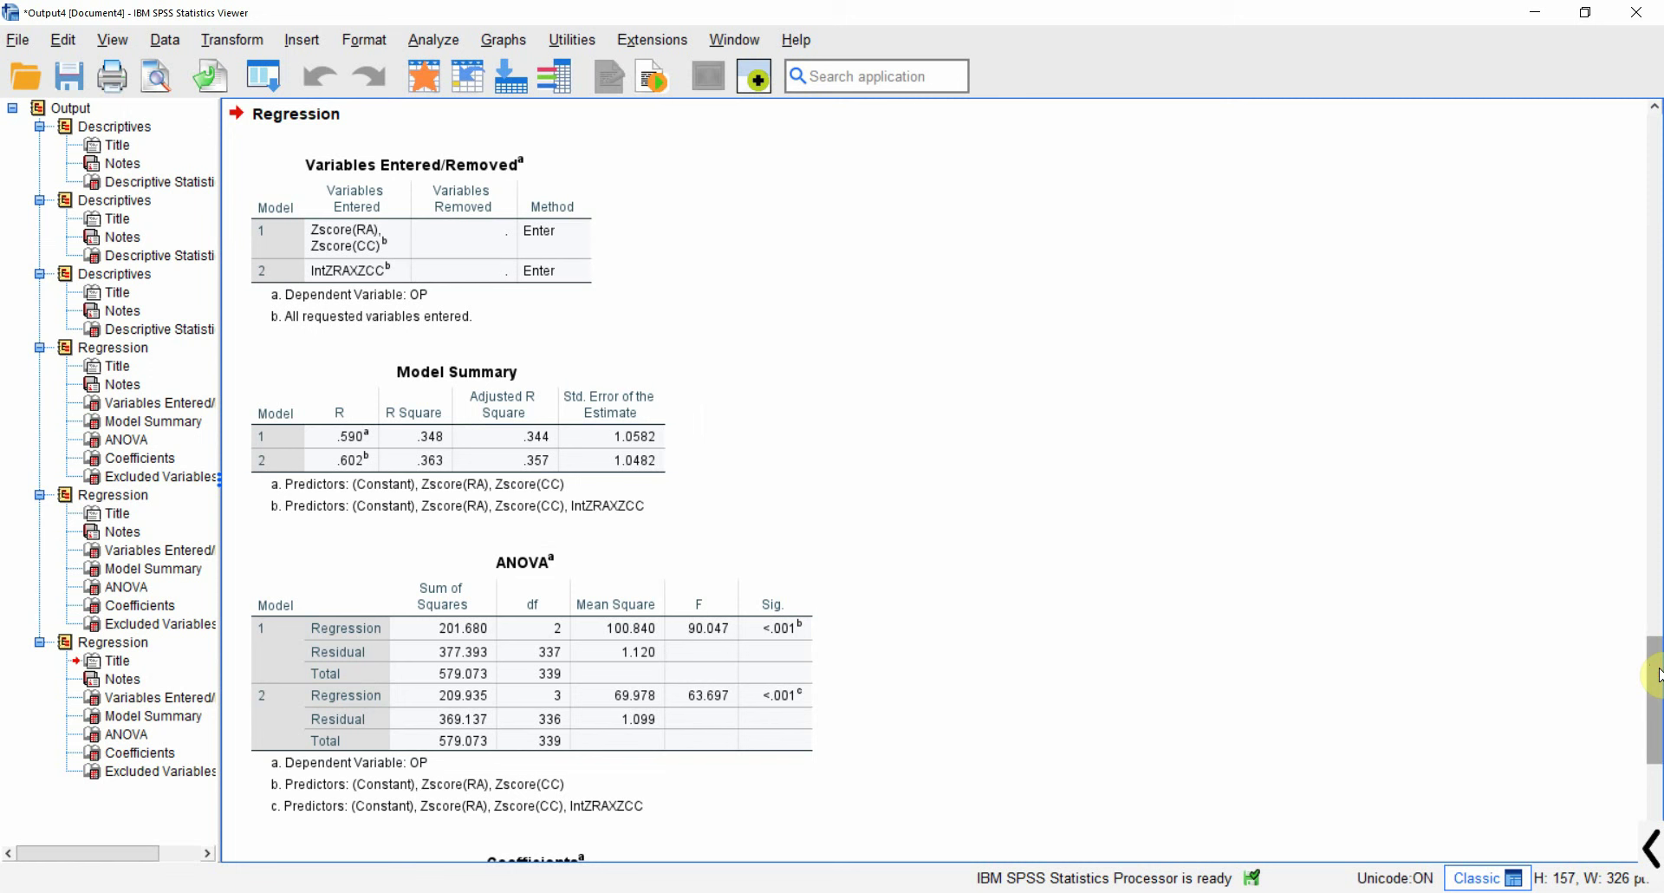
{"action": "left_click_drag", "start_coordinate": [1655, 674], "coordinate": [1655, 761]}
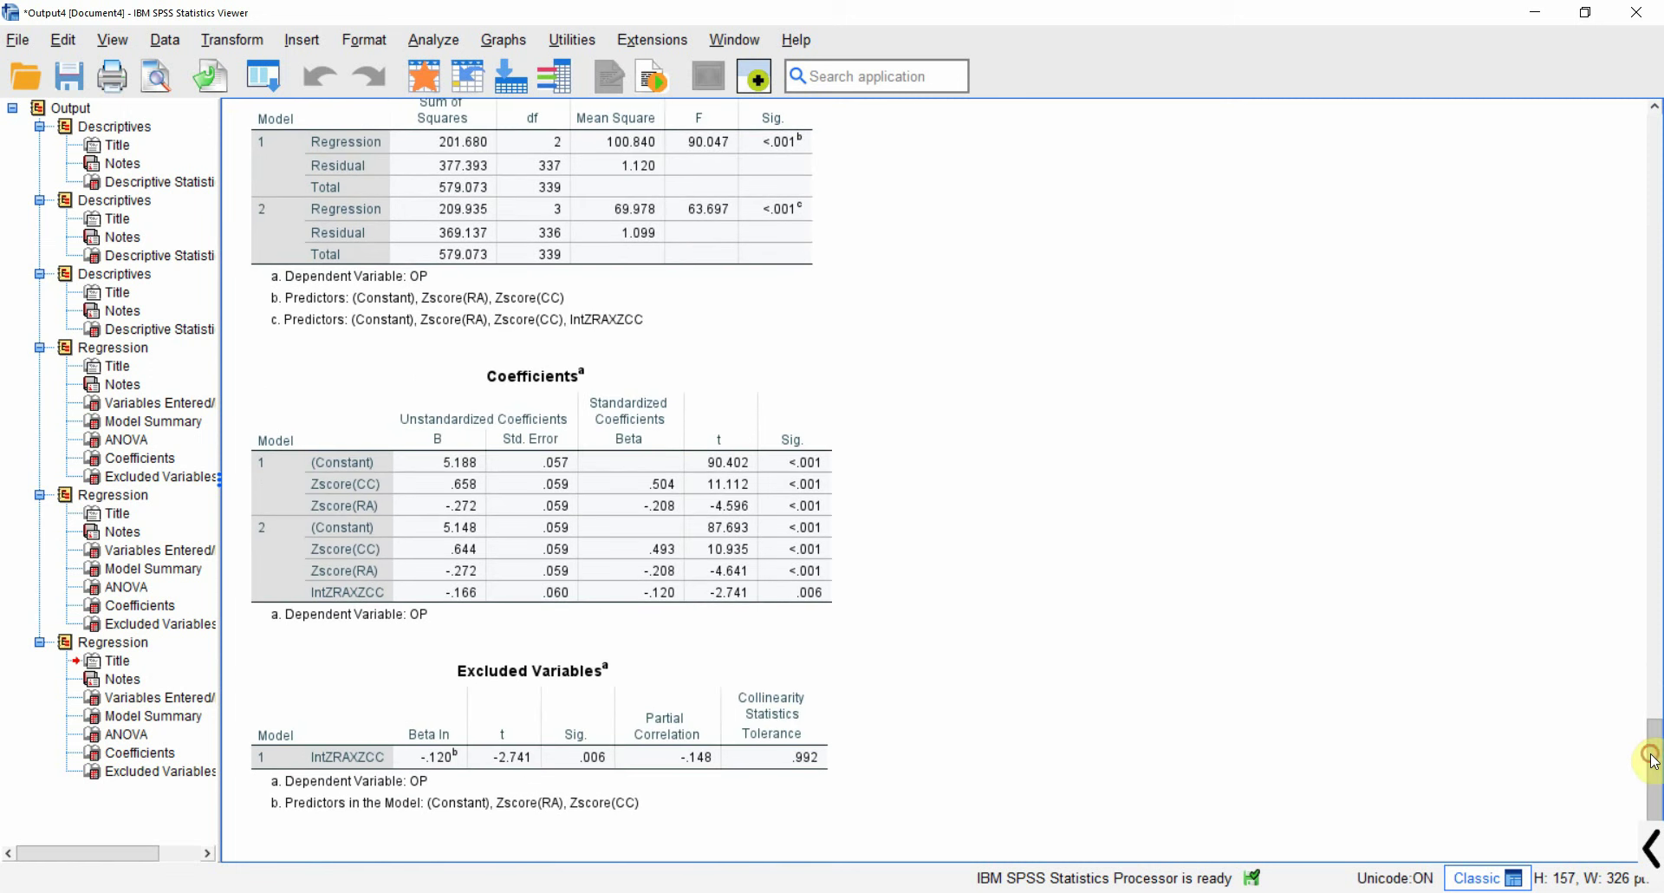
{"action": "left_click", "coordinate": [797, 708]}
{"action": "left_click", "coordinate": [537, 622]}
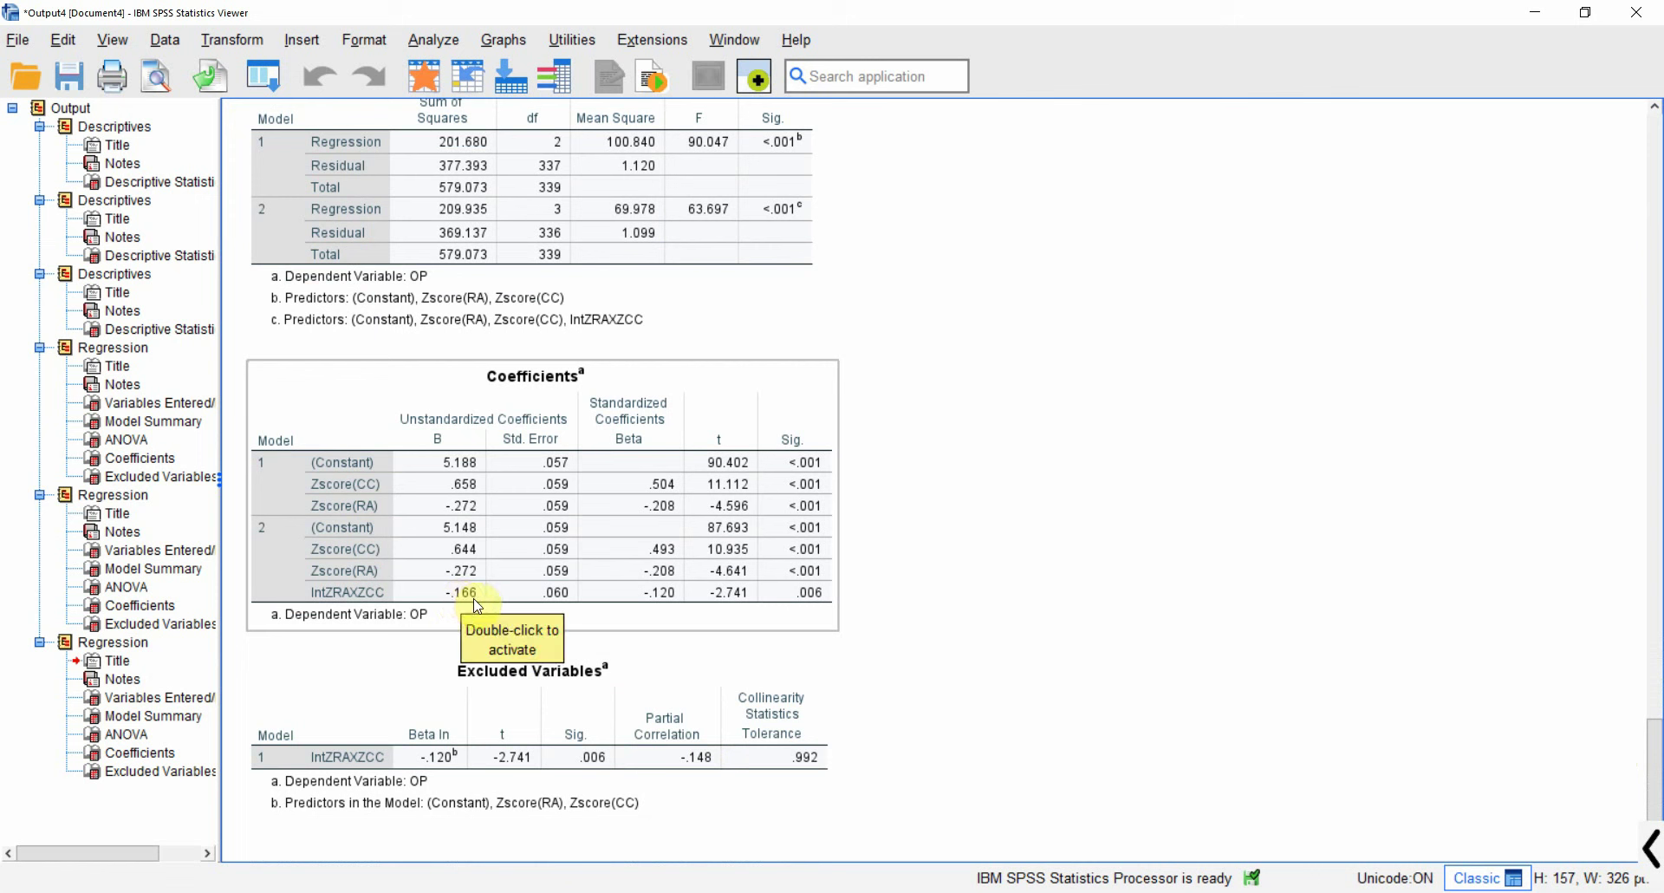
{"action": "left_click", "coordinate": [1001, 452]}
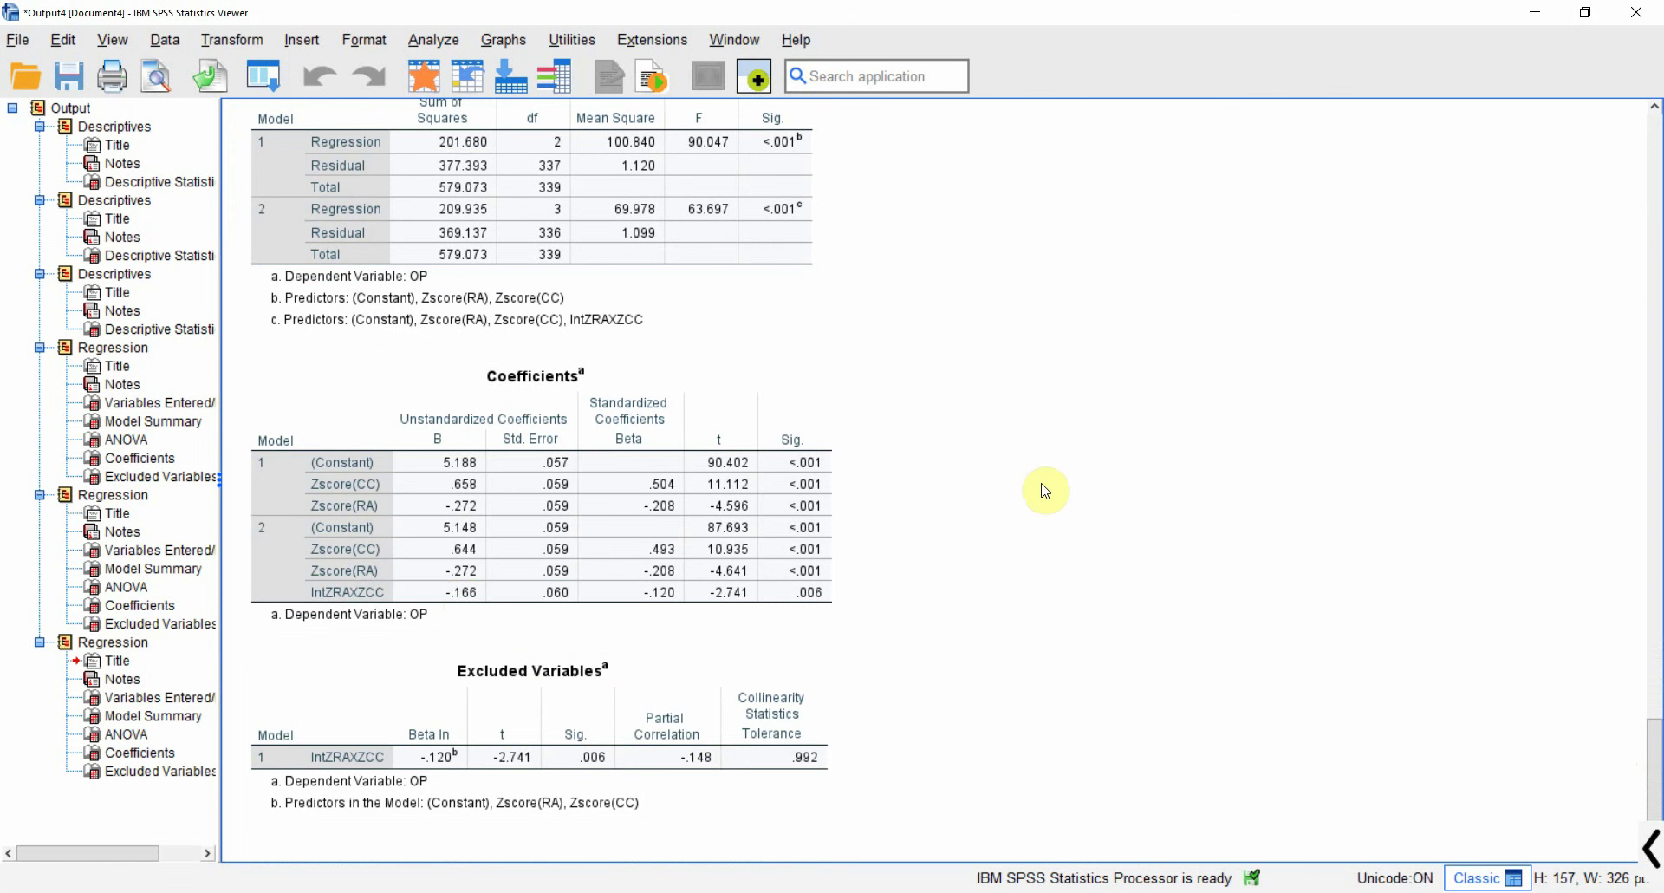
{"action": "left_click", "coordinate": [651, 510]}
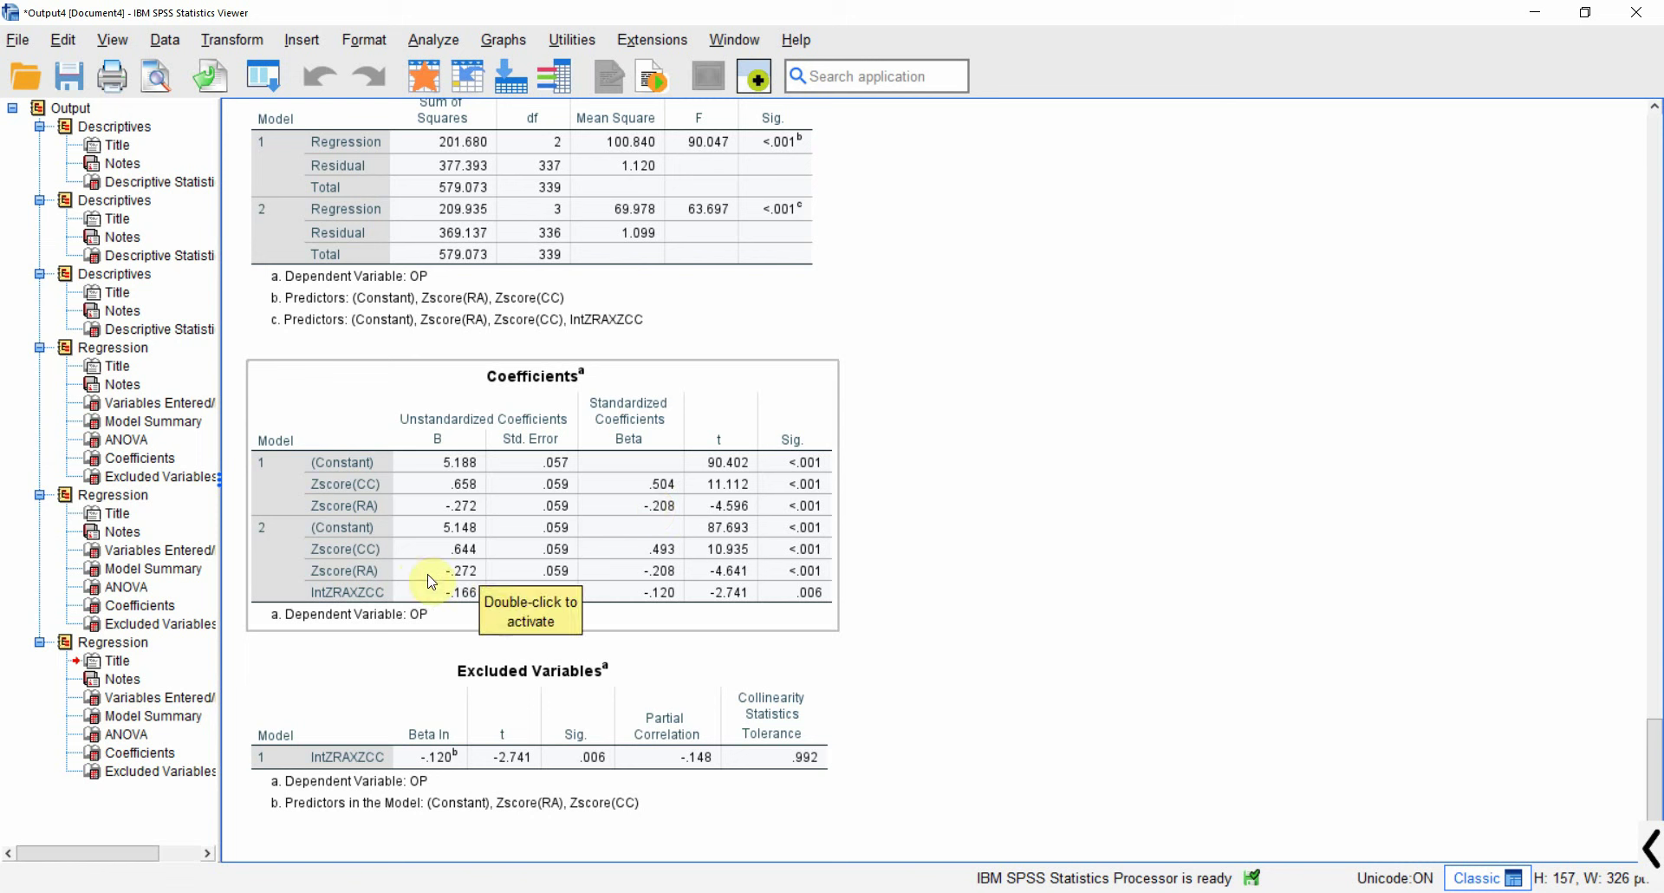
{"action": "left_click", "coordinate": [1555, 649]}
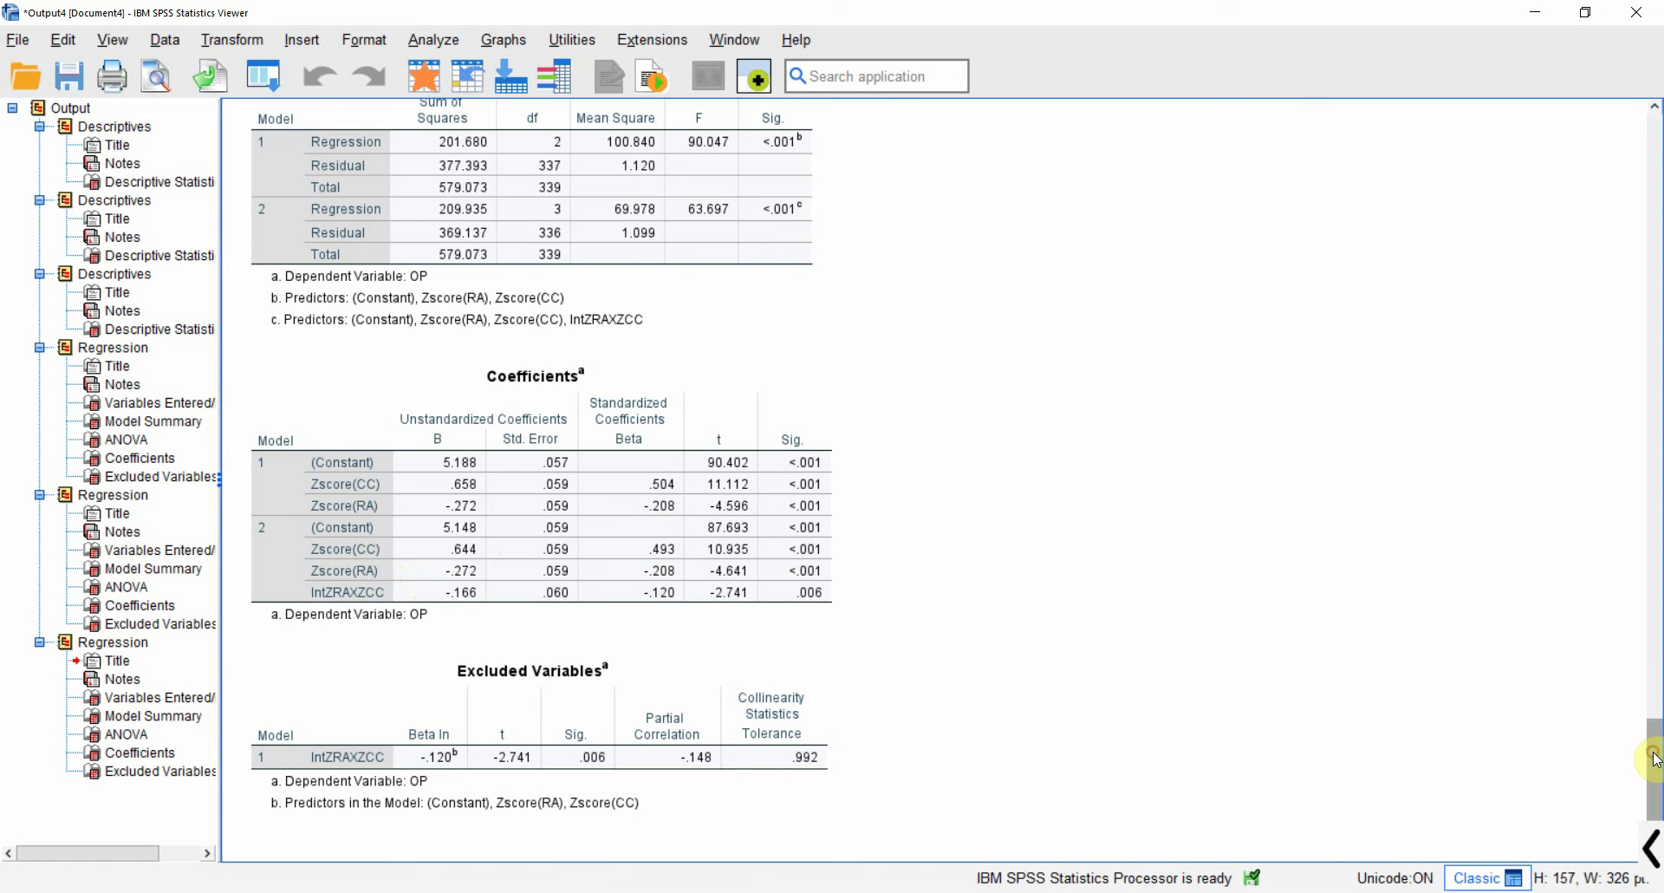
Step: Compare the Coefficients table of the OP regression with that of the preceding Zscore(OP) regression
{"action": "left_click_drag", "start_coordinate": [1655, 760], "coordinate": [1655, 513]}
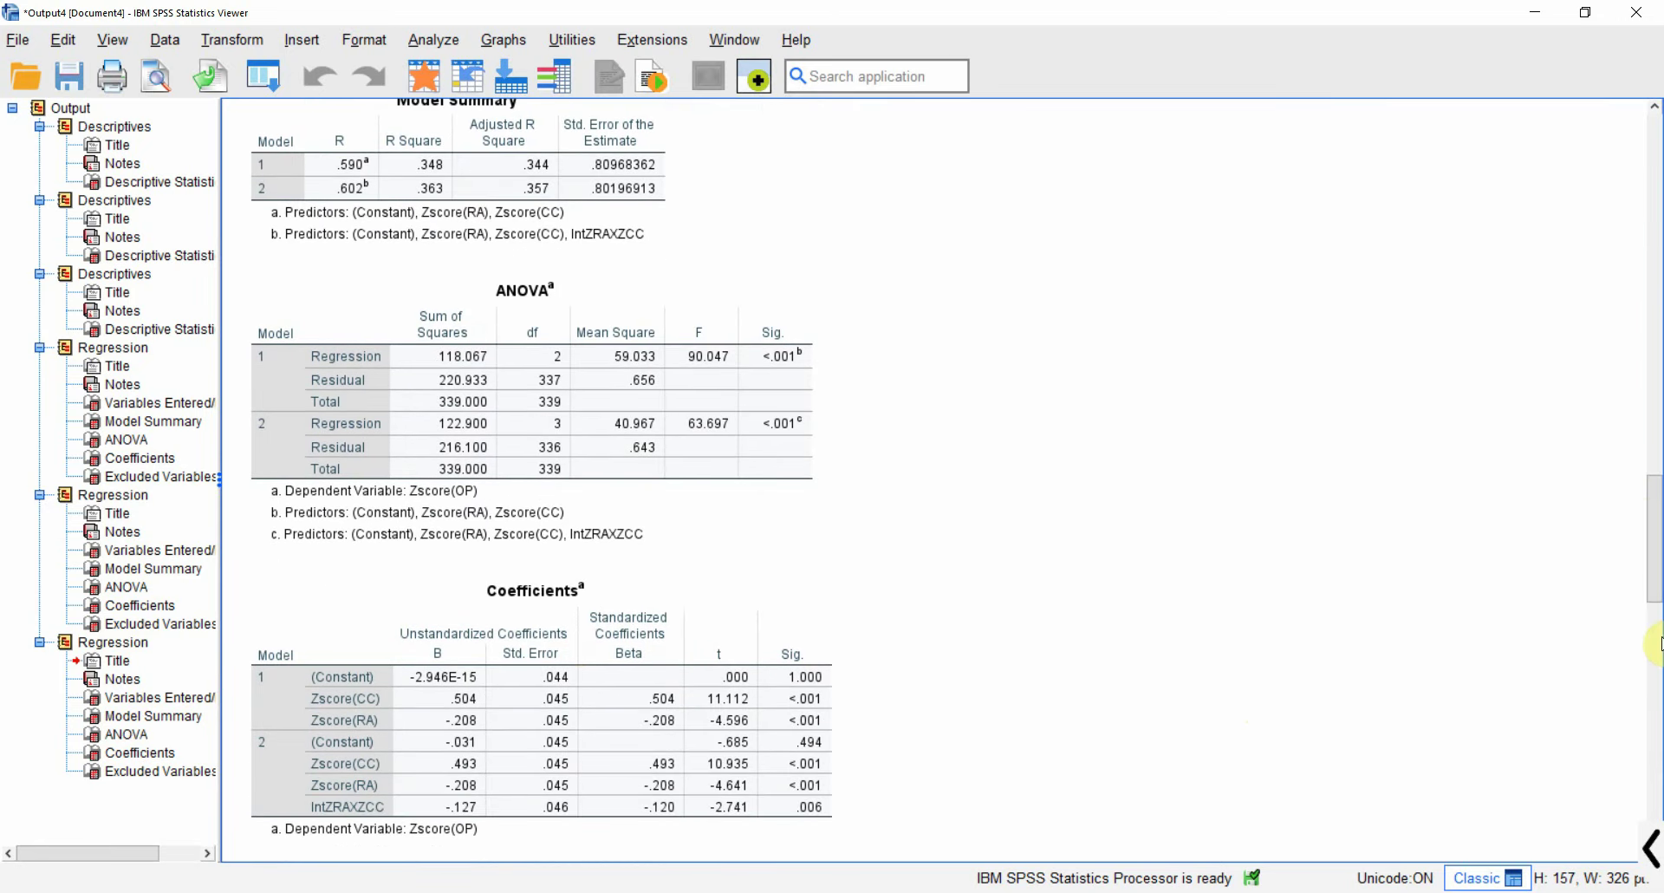
{"action": "left_click_drag", "start_coordinate": [1654, 564], "coordinate": [1657, 774]}
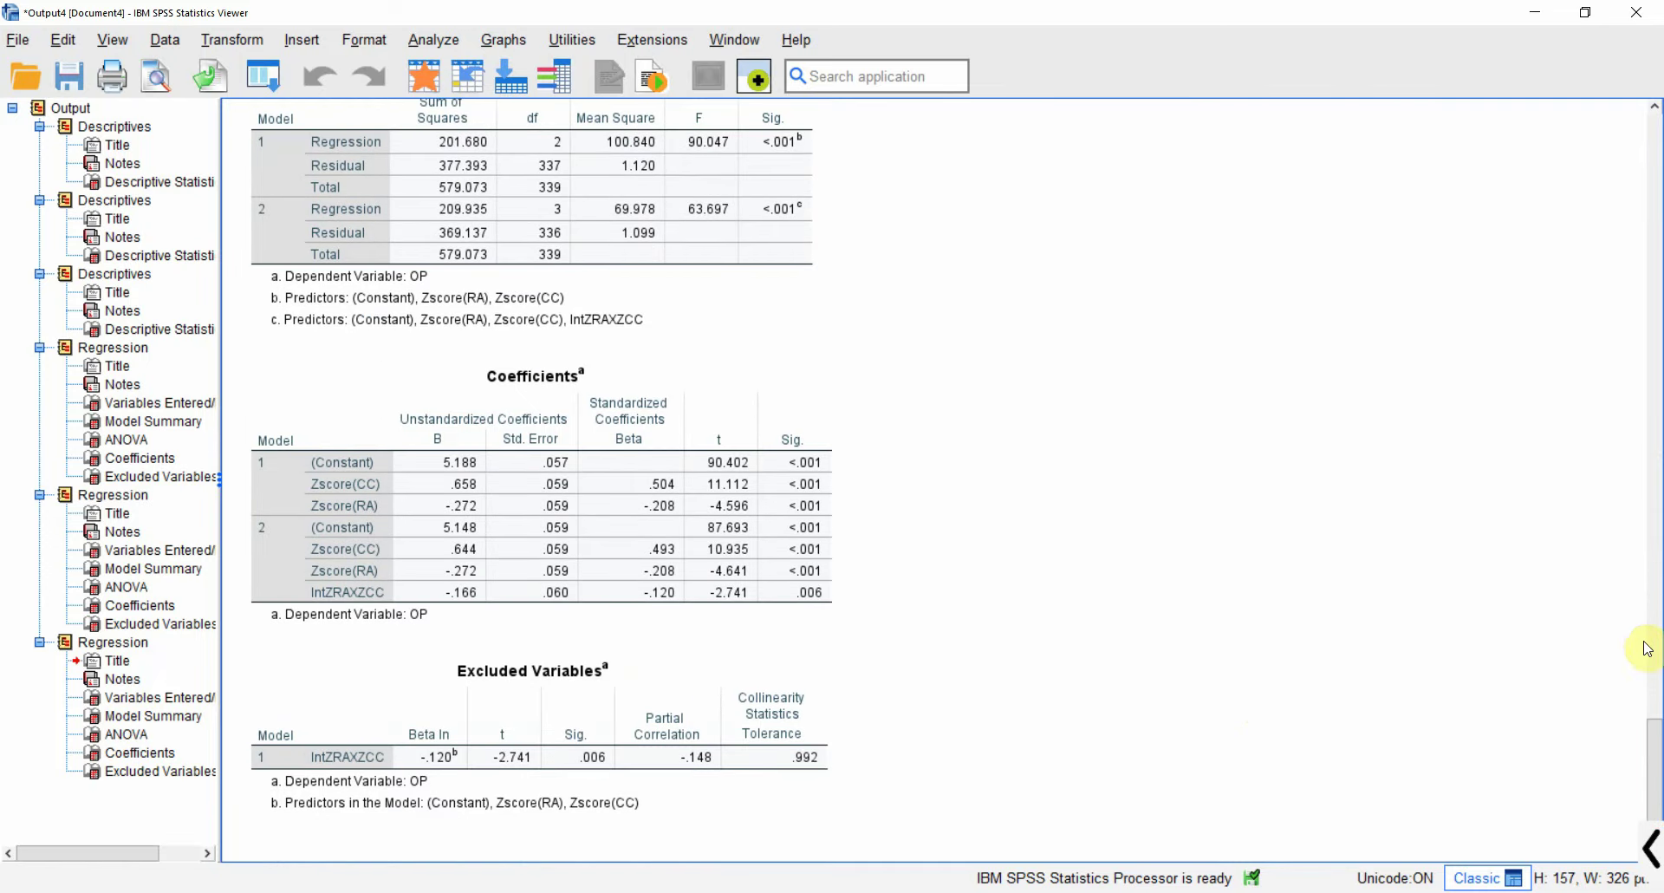
{"action": "left_click_drag", "start_coordinate": [1653, 780], "coordinate": [1657, 520]}
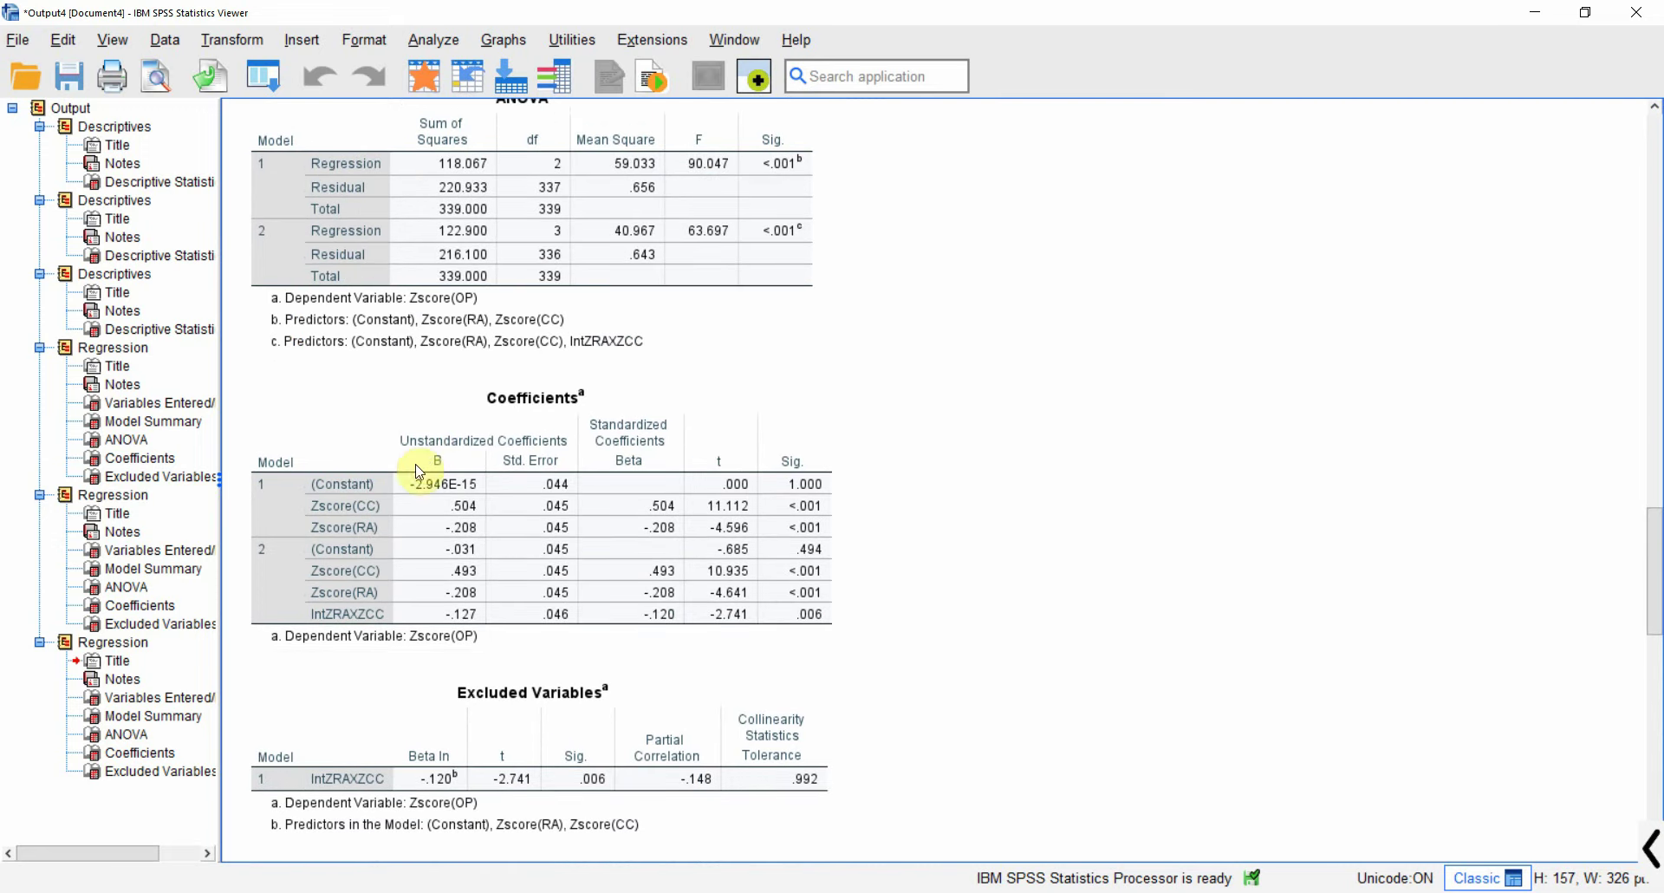